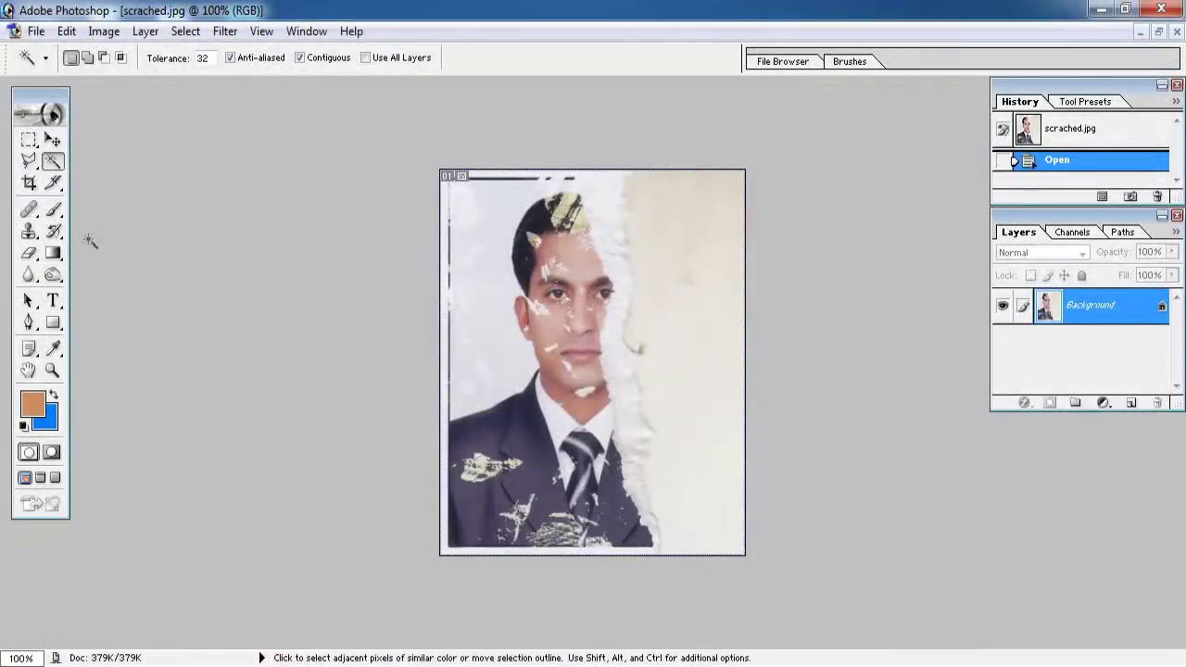
# Step: Zoom in on the forehead and switch to the Clone Stamp tool
pyautogui.scroll(1, 574, 373)
pyautogui.scroll(1, 573, 372)
pyautogui.scroll(2, 573, 373)
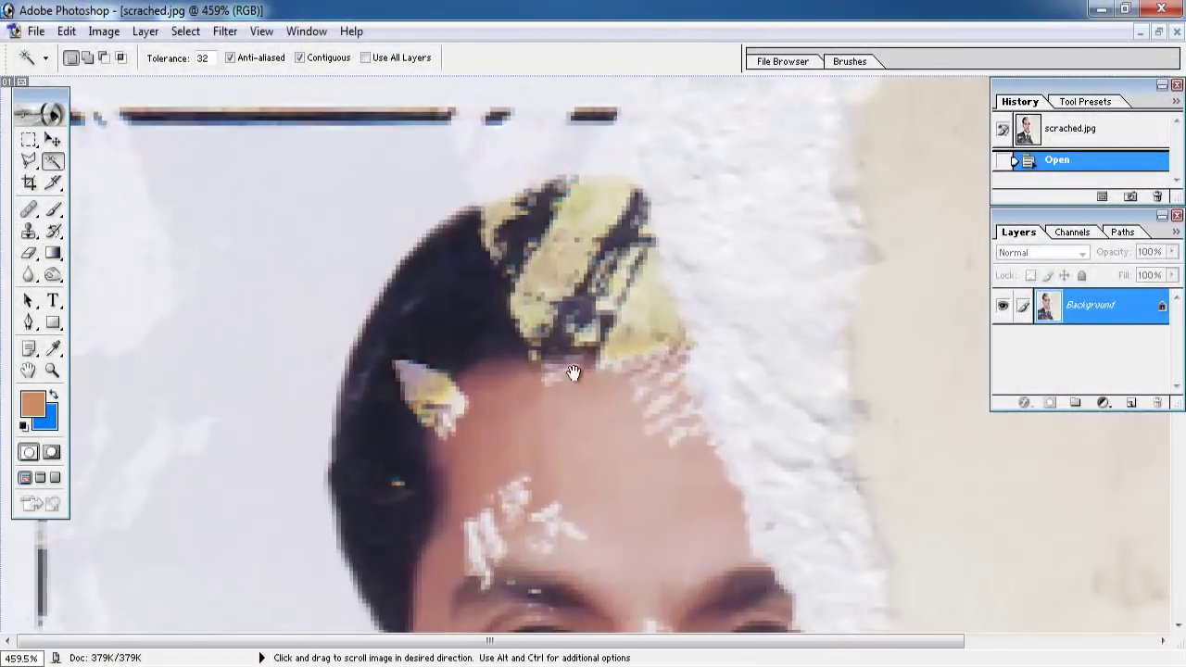
pyautogui.click(29, 232)
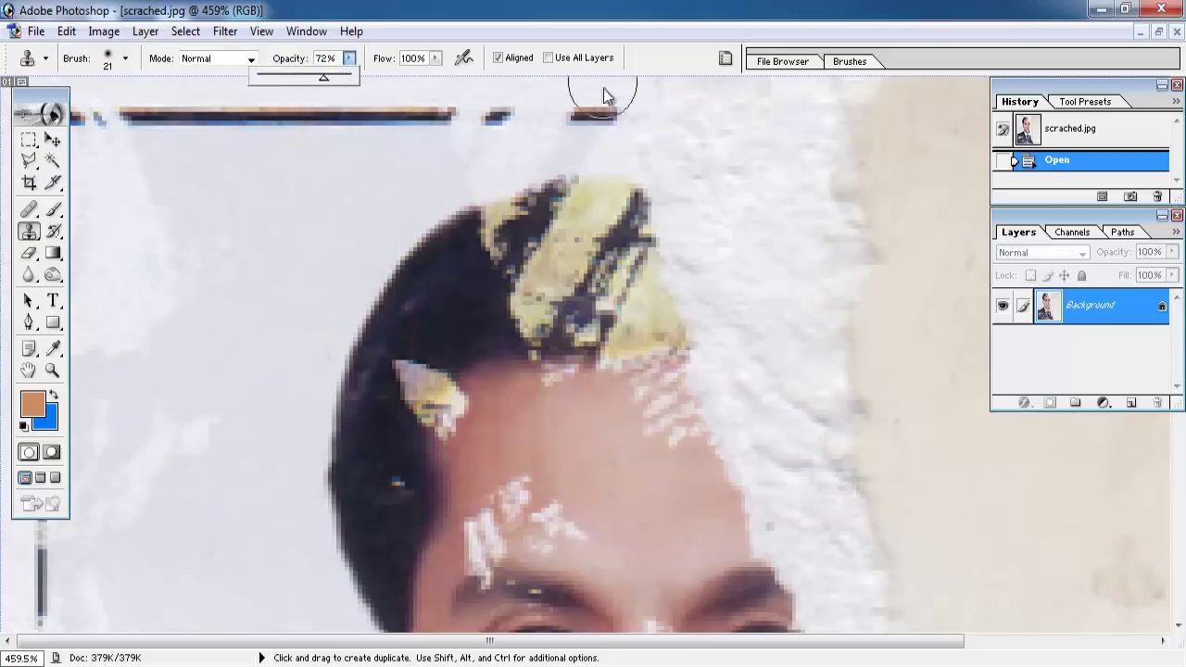
# Step: Dismiss the missing-source warning and set the clone brush to 8 px
pyautogui.click(498, 322)
pyautogui.click(567, 275)
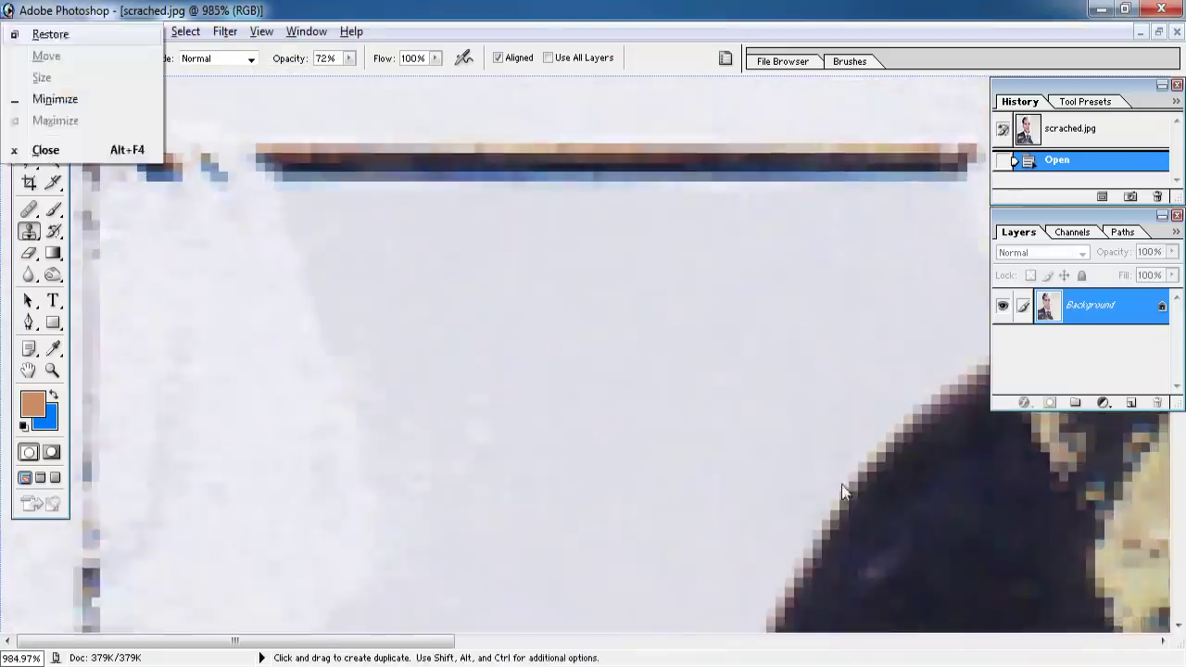
pyautogui.scroll(2, 575, 352)
pyautogui.rightClick(474, 410)
pyautogui.keyDown('alt'); pyautogui.click(432, 349); pyautogui.keyUp('alt')
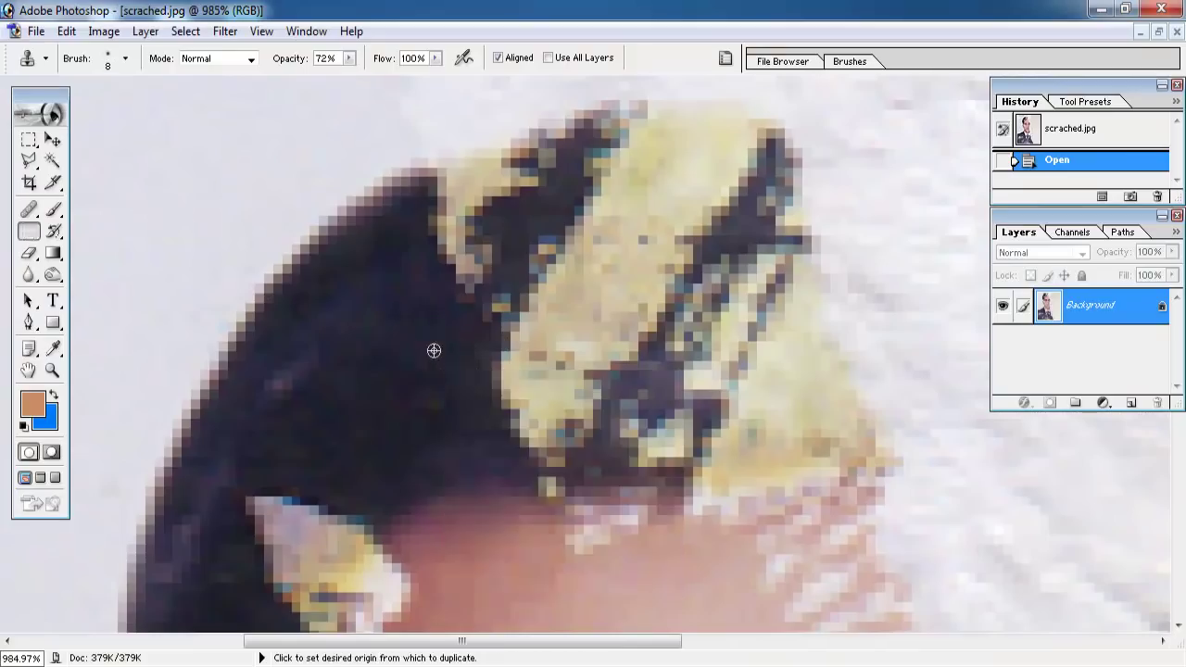
# Step: Sample dark hair and clone it over the yellow patch on top of the head
pyautogui.moveTo(473, 338)
pyautogui.mouseDown()
pyautogui.moveTo(455, 201)
pyautogui.moveTo(466, 176)
pyautogui.moveTo(511, 158)
pyautogui.moveTo(451, 177)
pyautogui.mouseUp()
pyautogui.press('space')
pyautogui.scroll(-2, 474, 296)
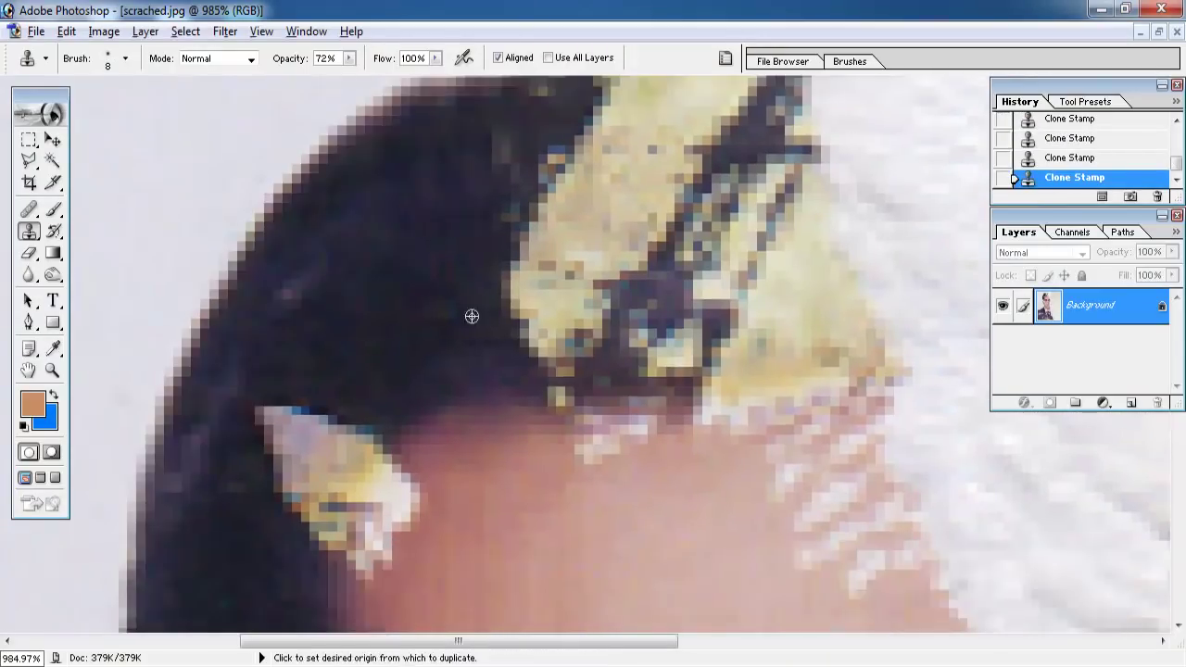
pyautogui.moveTo(471, 315)
pyautogui.mouseDown()
pyautogui.moveTo(476, 291)
pyautogui.moveTo(503, 306)
pyautogui.moveTo(403, 284)
pyautogui.moveTo(452, 259)
pyautogui.mouseUp()
pyautogui.keyDown('alt'); pyautogui.click(403, 284); pyautogui.keyUp('alt')
pyautogui.scroll(2, 468, 314)
pyautogui.keyDown('alt'); pyautogui.click(398, 346); pyautogui.keyUp('alt')
pyautogui.moveTo(439, 320)
pyautogui.mouseDown()
pyautogui.moveTo(458, 331)
pyautogui.moveTo(416, 283)
pyautogui.moveTo(413, 196)
pyautogui.mouseUp()
# Step: Clone more dark hair across the remaining yellow area
pyautogui.scroll(2, 492, 343)
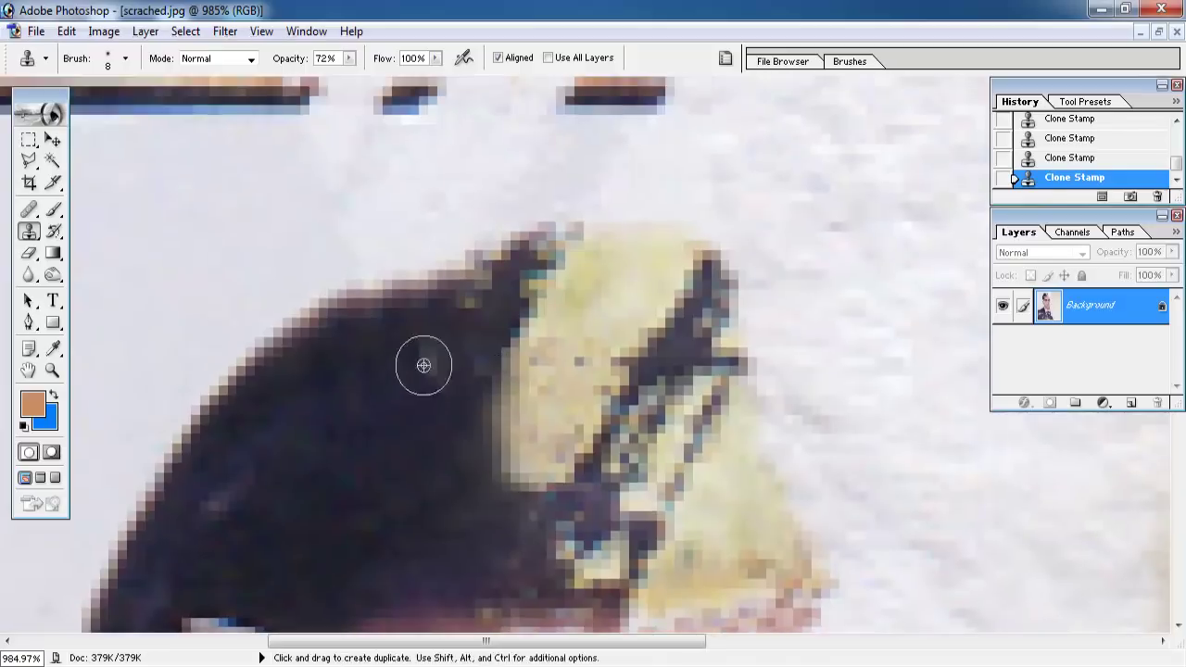
pyautogui.scroll(-1, 455, 376)
pyautogui.moveTo(486, 316)
pyautogui.mouseDown()
pyautogui.moveTo(479, 214)
pyautogui.moveTo(503, 361)
pyautogui.moveTo(529, 212)
pyautogui.moveTo(554, 381)
pyautogui.mouseUp()
pyautogui.scroll(-2, 424, 357)
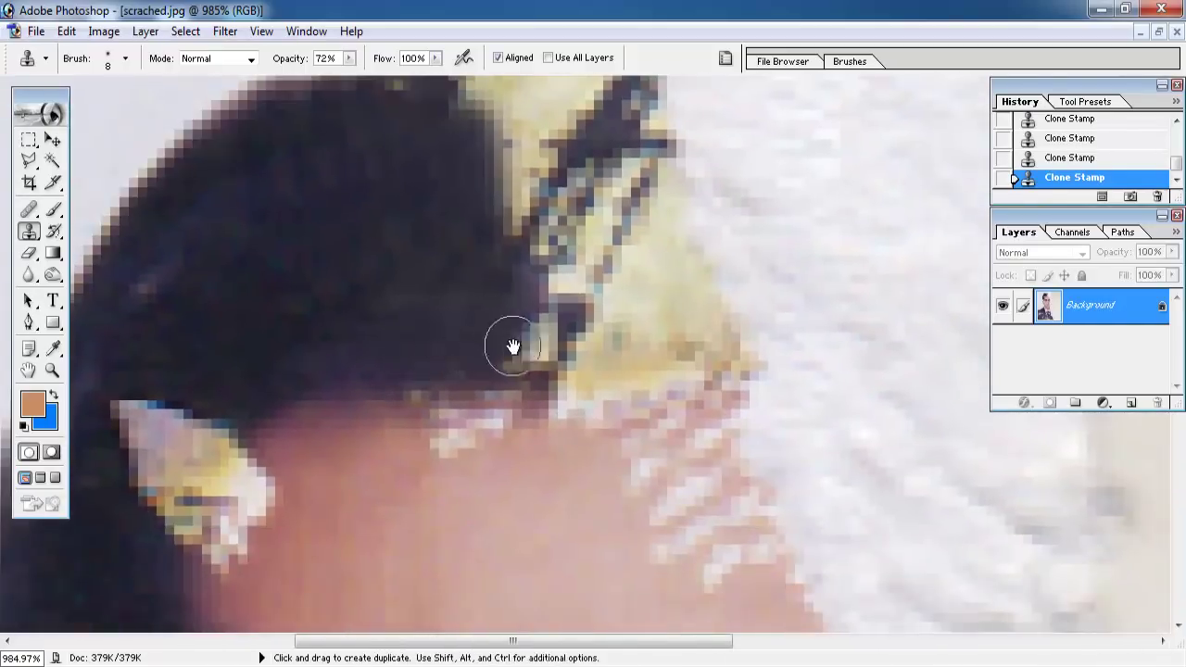
pyautogui.scroll(2, 503, 291)
pyautogui.scroll(3, 497, 305)
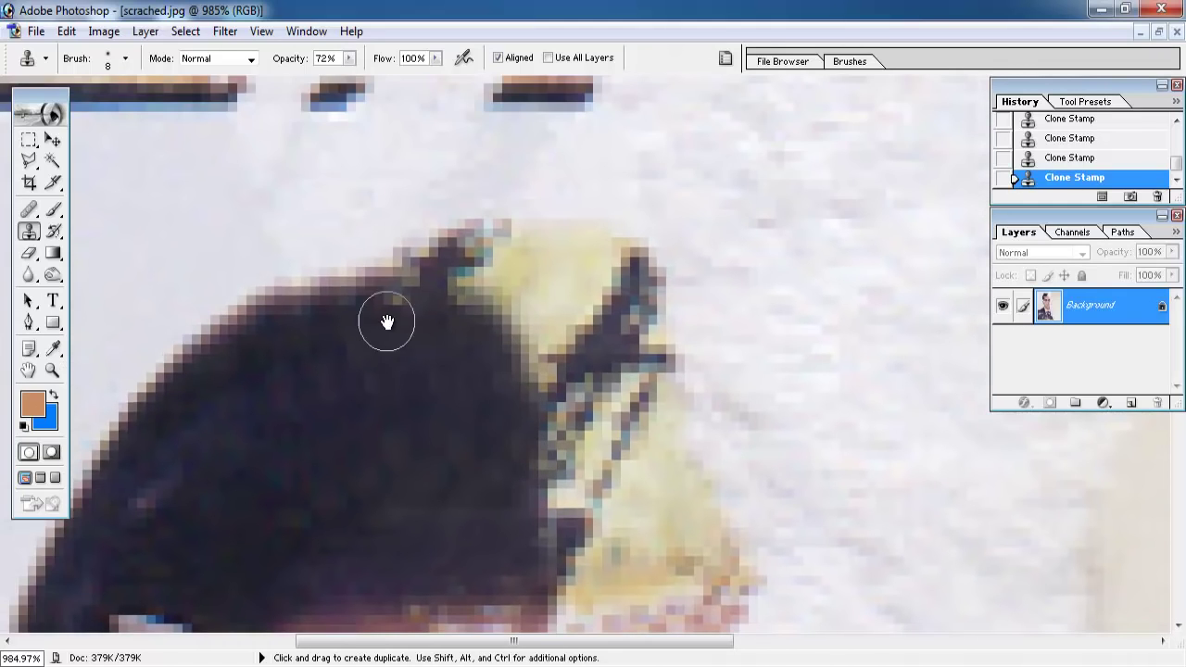
pyautogui.moveTo(423, 331)
pyautogui.mouseDown()
pyautogui.moveTo(475, 299)
pyautogui.moveTo(476, 265)
pyautogui.moveTo(516, 328)
pyautogui.moveTo(524, 381)
pyautogui.mouseUp()
# Step: Cover the blond patch and the hair's right edge with dark hair
pyautogui.scroll(-3, 472, 369)
pyautogui.scroll(4, 794, 450)
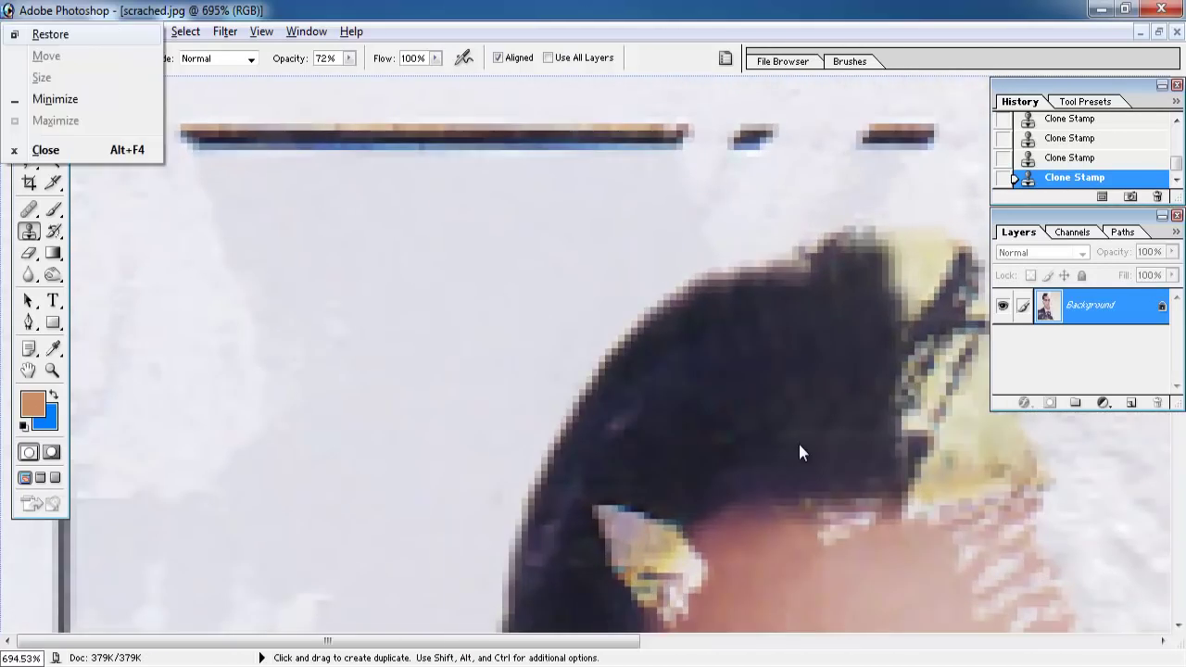
pyautogui.moveTo(669, 480)
pyautogui.mouseDown()
pyautogui.moveTo(659, 410)
pyautogui.moveTo(714, 455)
pyautogui.moveTo(683, 402)
pyautogui.moveTo(667, 324)
pyautogui.moveTo(620, 254)
pyautogui.moveTo(646, 225)
pyautogui.moveTo(683, 265)
pyautogui.moveTo(627, 273)
pyautogui.moveTo(696, 292)
pyautogui.moveTo(710, 371)
pyautogui.moveTo(626, 278)
pyautogui.mouseUp()
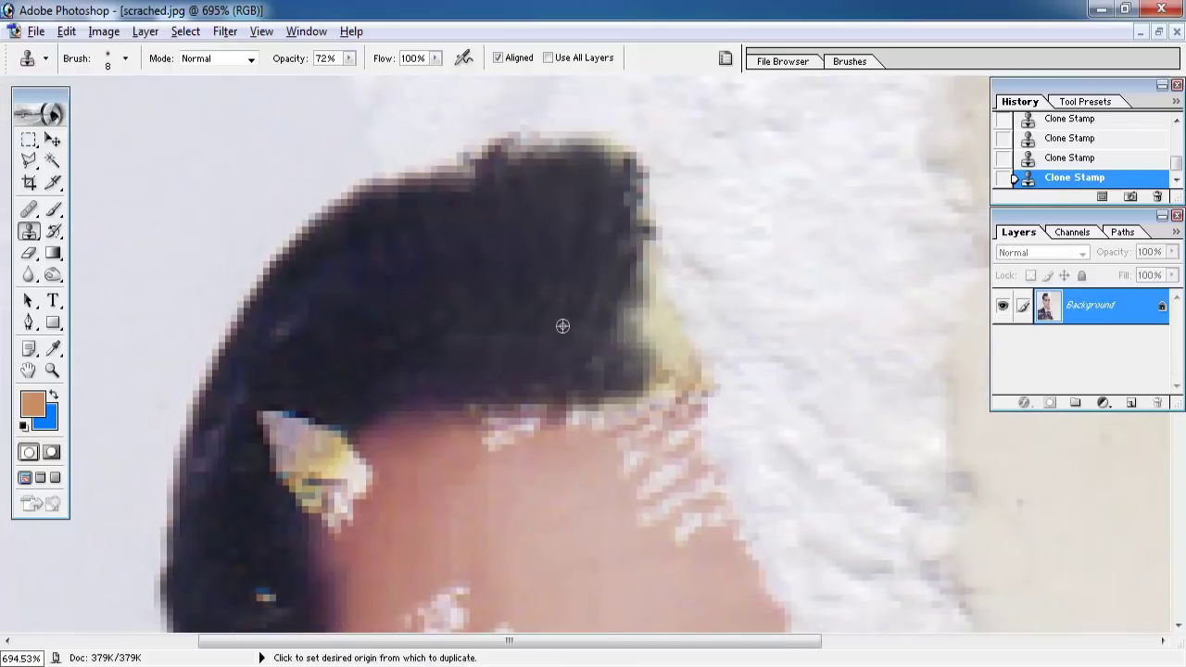
pyautogui.moveTo(562, 323)
pyautogui.mouseDown()
pyautogui.moveTo(638, 318)
pyautogui.moveTo(660, 303)
pyautogui.moveTo(662, 366)
pyautogui.moveTo(631, 362)
pyautogui.moveTo(695, 371)
pyautogui.mouseUp()
pyautogui.scroll(-3, 523, 350)
pyautogui.scroll(2, 523, 342)
pyautogui.scroll(-2, 606, 337)
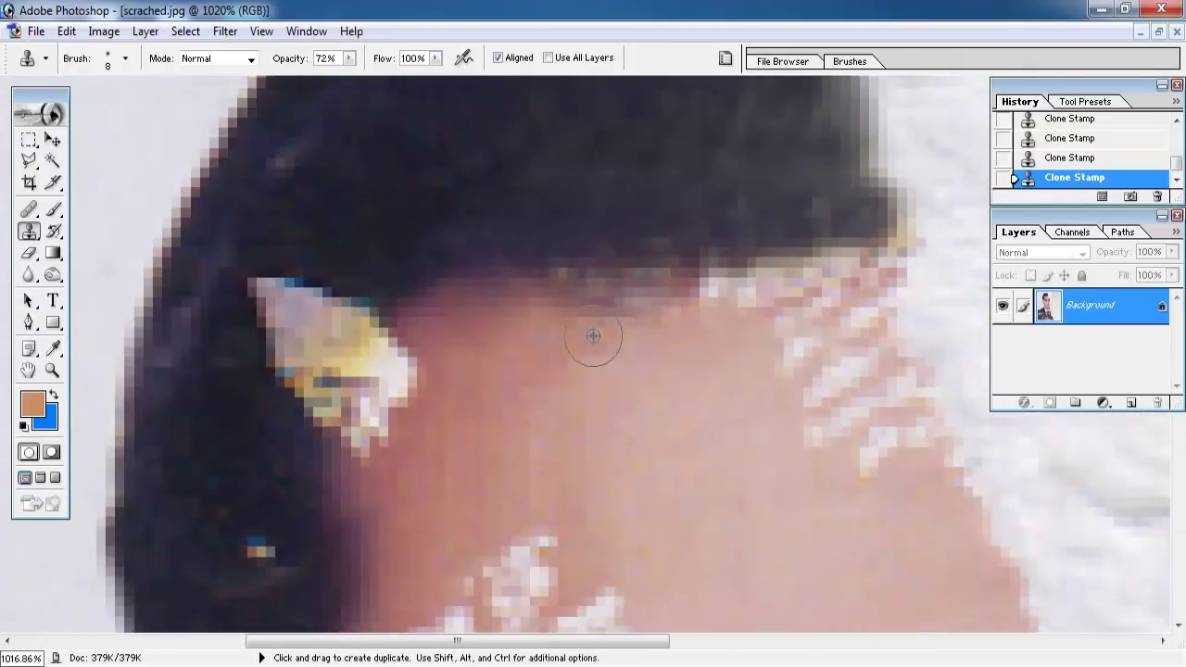
pyautogui.hscroll(3, 593, 337)
# Step: At 82% clone opacity, paint sampled skin tone over the white forehead scratches
pyautogui.keyDown('alt'); pyautogui.click(569, 352); pyautogui.keyUp('alt')
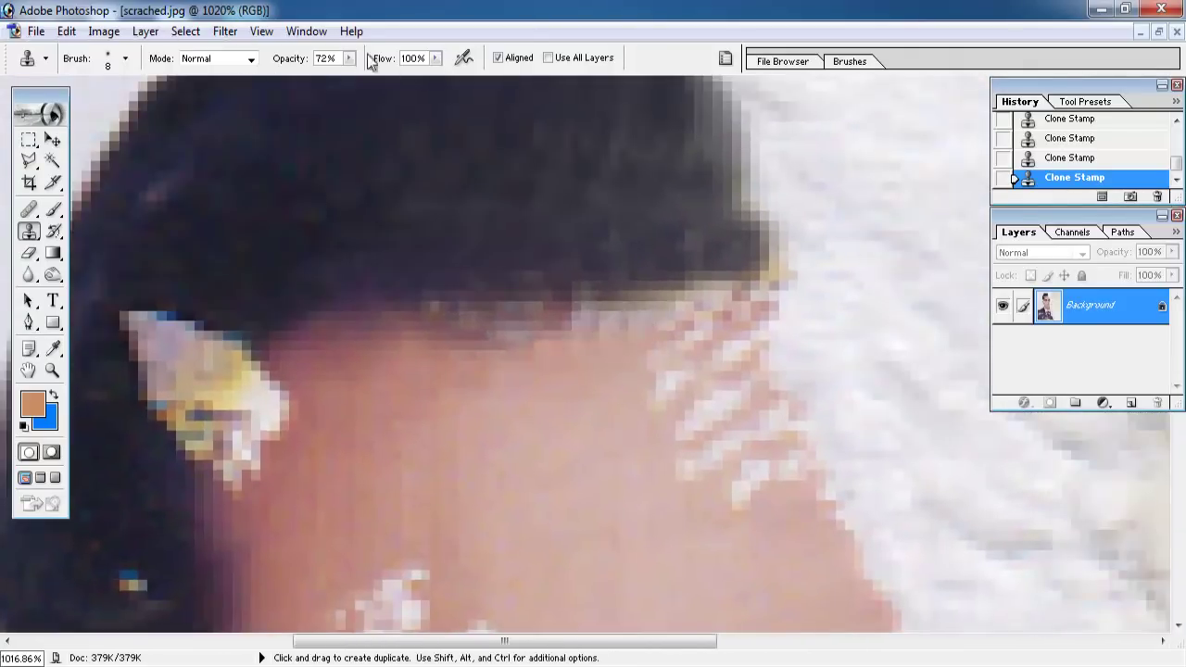
pyautogui.click(553, 292)
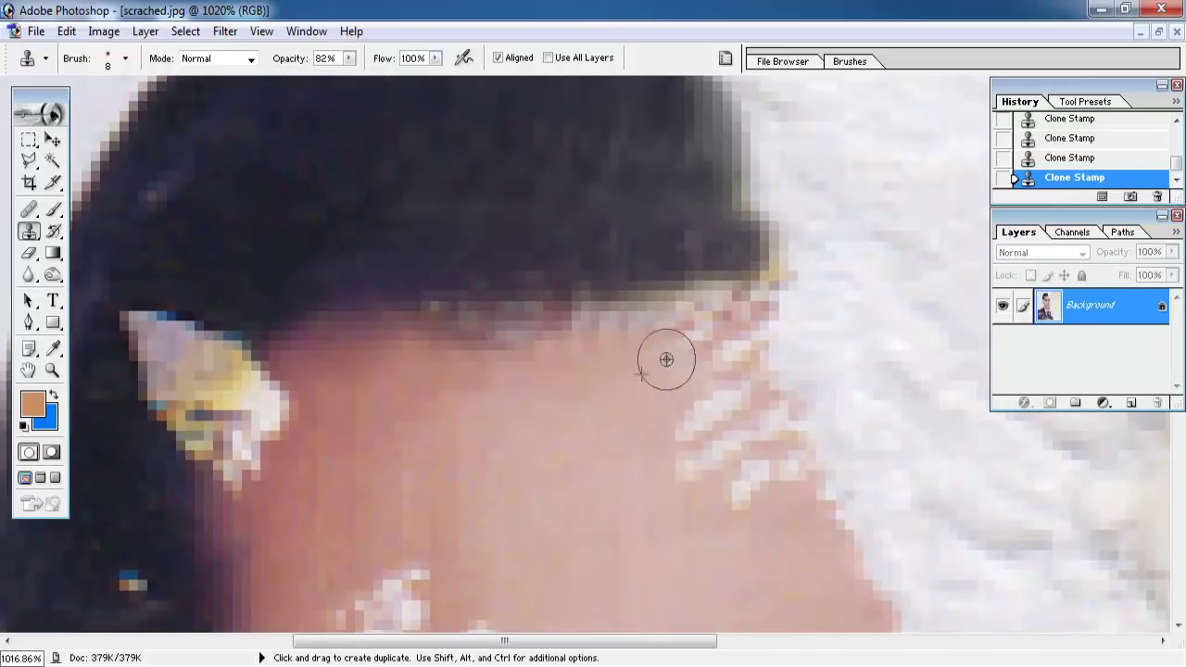
pyautogui.moveTo(723, 495); pyautogui.dragTo(620, 402)
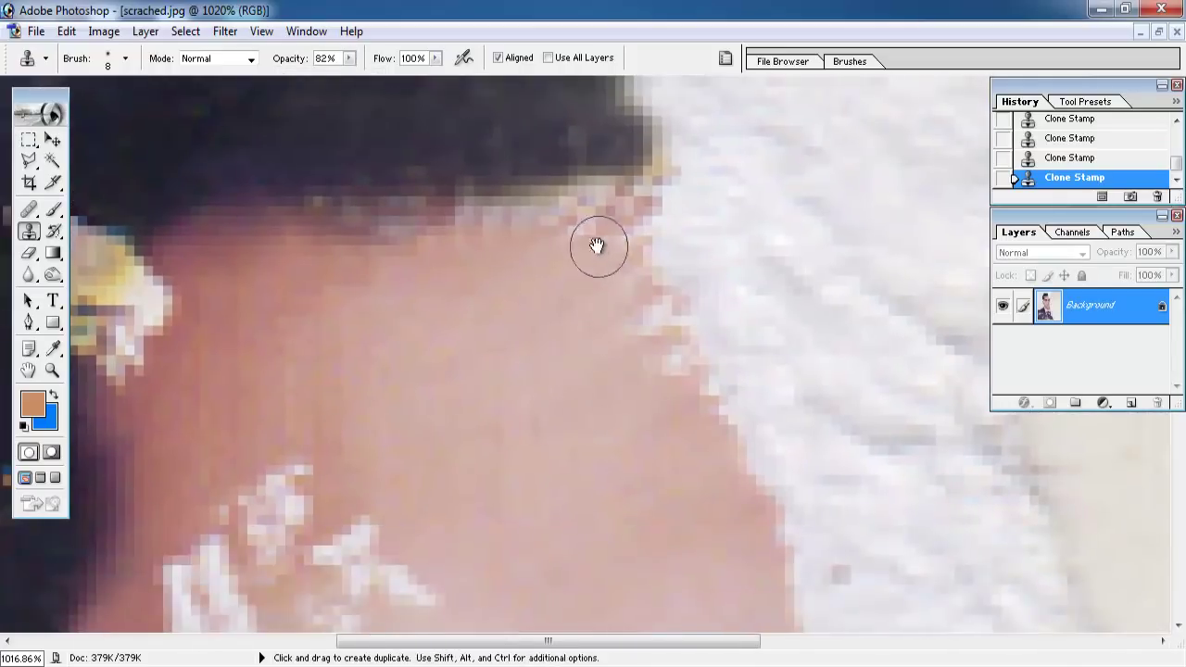
pyautogui.moveTo(603, 291); pyautogui.dragTo(736, 284)
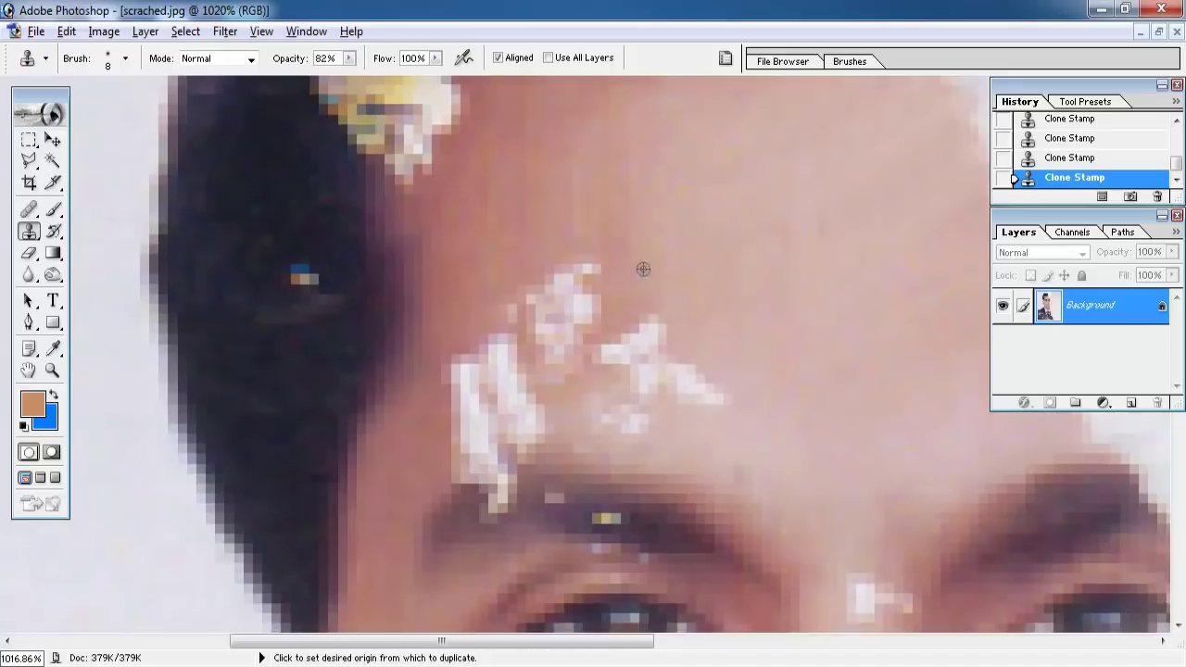
pyautogui.moveTo(586, 229); pyautogui.dragTo(683, 312)
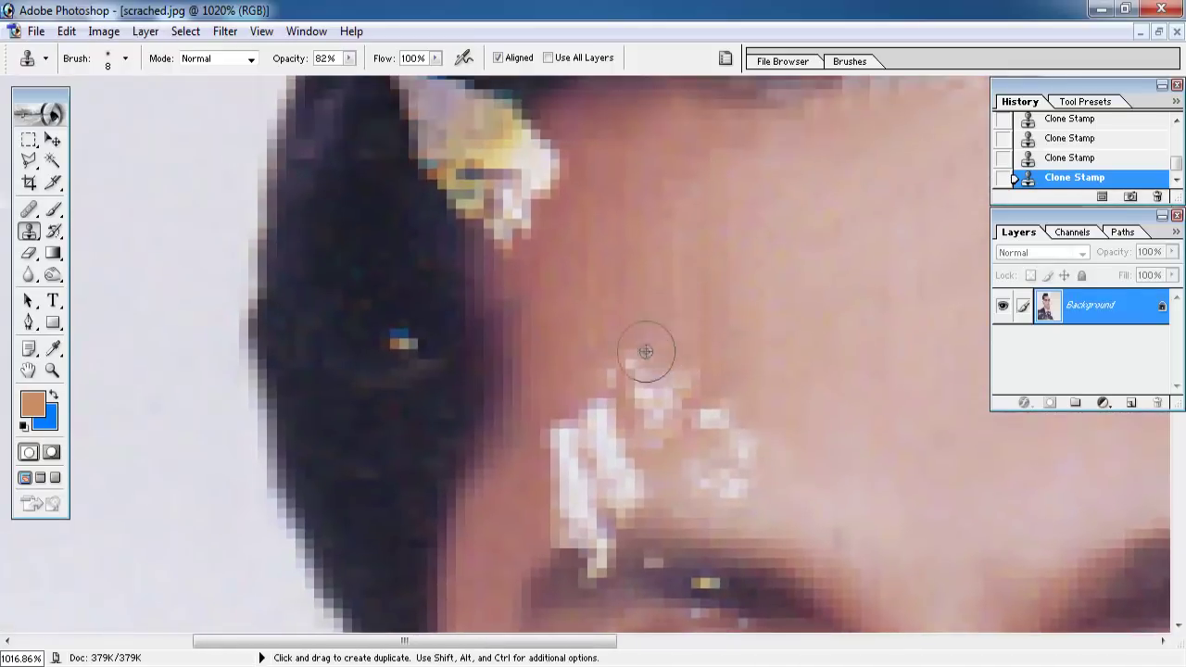
pyautogui.moveTo(646, 353)
pyautogui.mouseDown()
pyautogui.moveTo(678, 394)
pyautogui.moveTo(665, 277)
pyautogui.mouseUp()
pyautogui.moveTo(720, 244)
pyautogui.mouseDown()
pyautogui.moveTo(733, 324)
pyautogui.moveTo(697, 313)
pyautogui.moveTo(701, 225)
pyautogui.mouseUp()
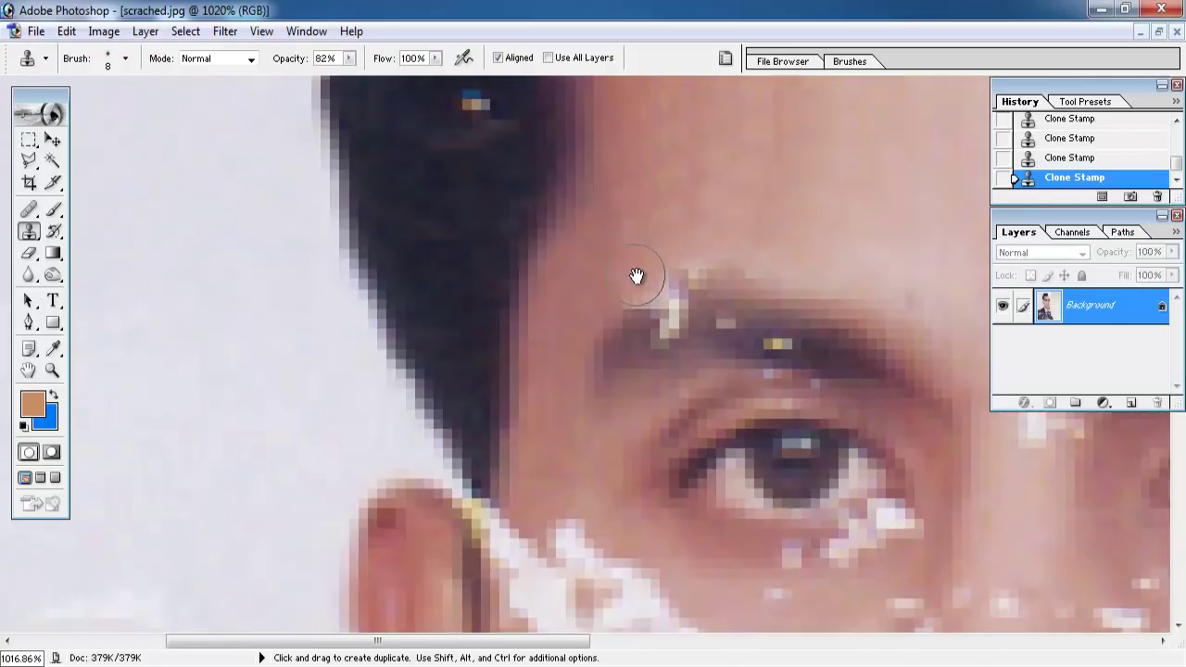
pyautogui.moveTo(636, 275); pyautogui.dragTo(760, 185)
# Step: Set a 4 px clone brush and zoom in on the eyebrow
pyautogui.rightClick(889, 312)
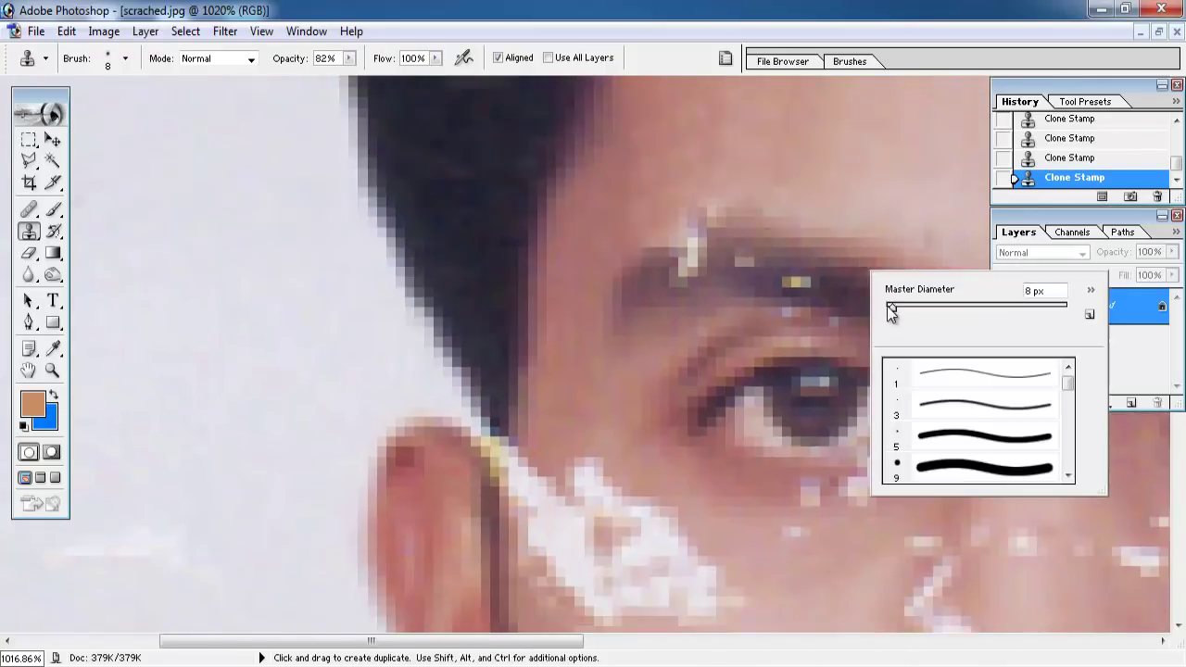
pyautogui.click(53, 348)
pyautogui.click(29, 232)
pyautogui.hotkey('ctrl', '+')
pyautogui.hotkey('ctrl', '+')
pyautogui.moveTo(503, 198); pyautogui.dragTo(489, 431)
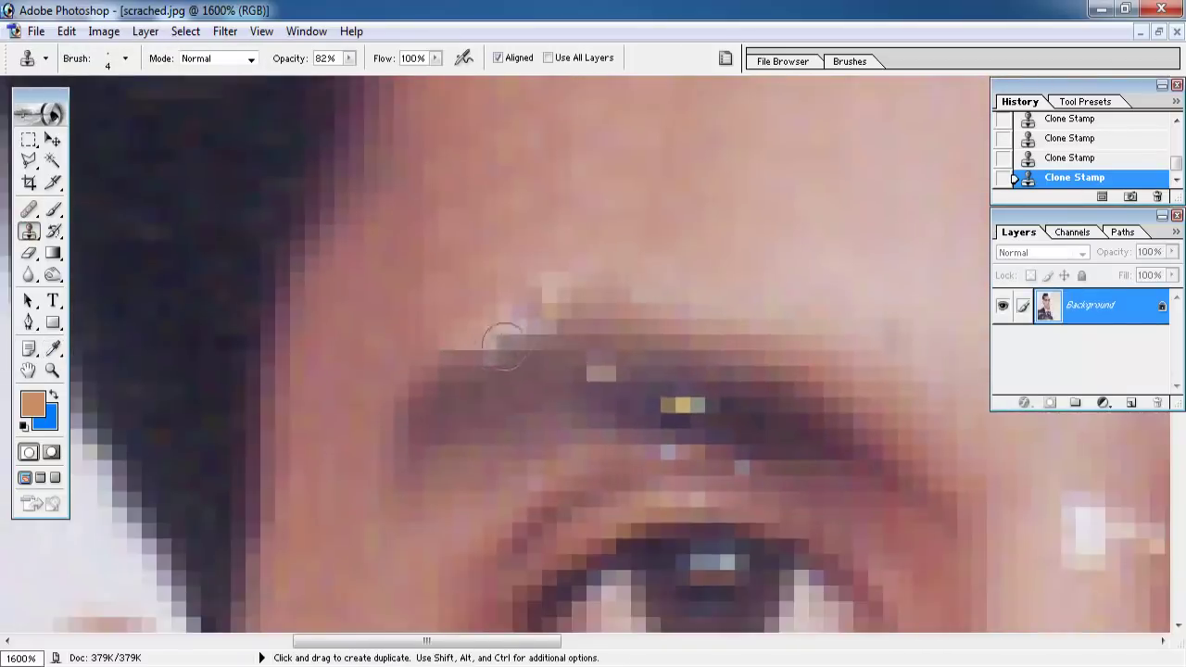
pyautogui.moveTo(503, 347); pyautogui.dragTo(482, 229)
# Step: Dab brow colour over the yellow eyebrow speck, then zoom out to the whole portrait
pyautogui.click(562, 259)
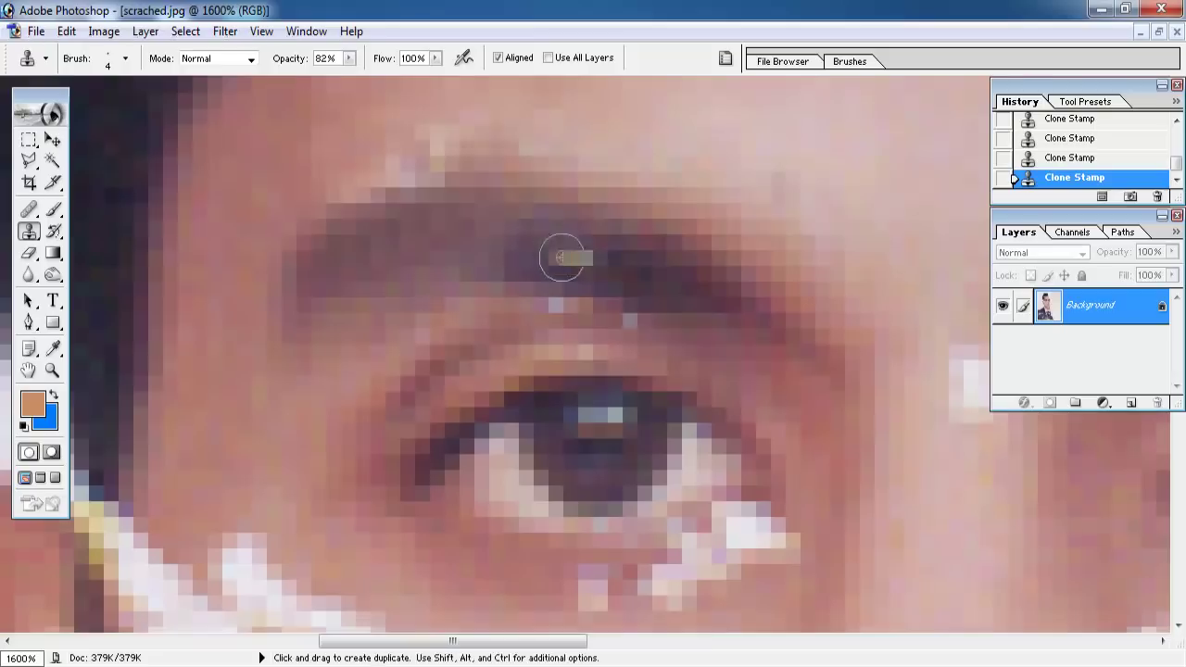
pyautogui.scroll(-1, 602, 294)
pyautogui.scroll(-4, 588, 384)
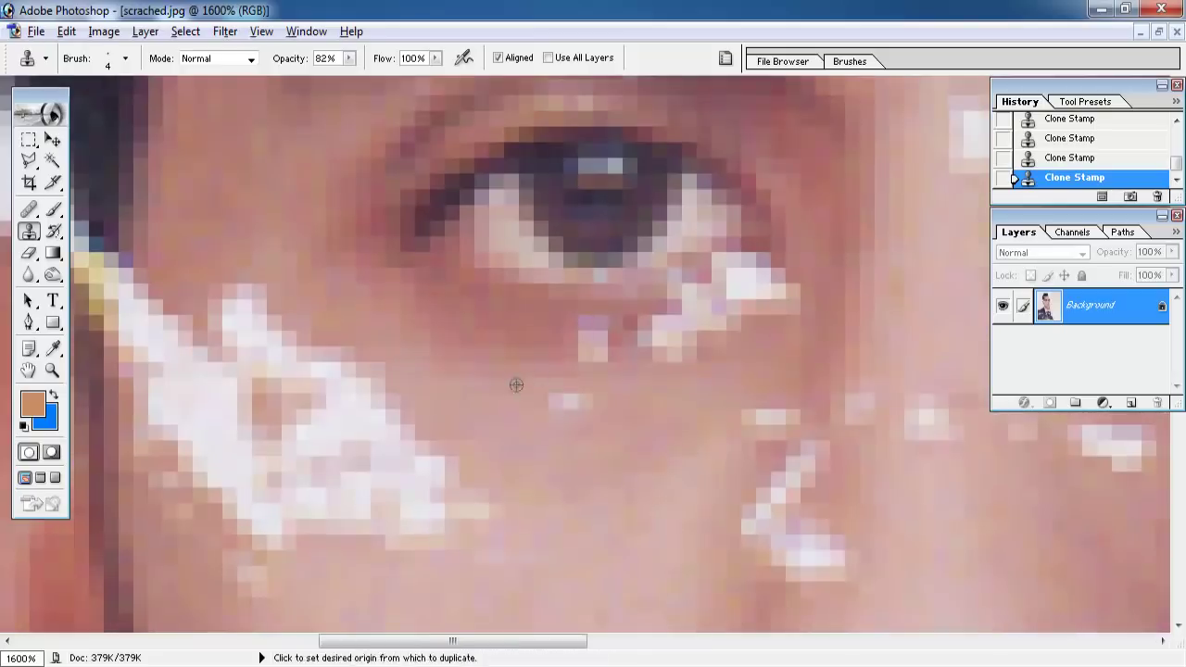
pyautogui.moveTo(676, 347)
pyautogui.mouseDown()
pyautogui.moveTo(615, 310)
pyautogui.moveTo(681, 262)
pyautogui.mouseUp()
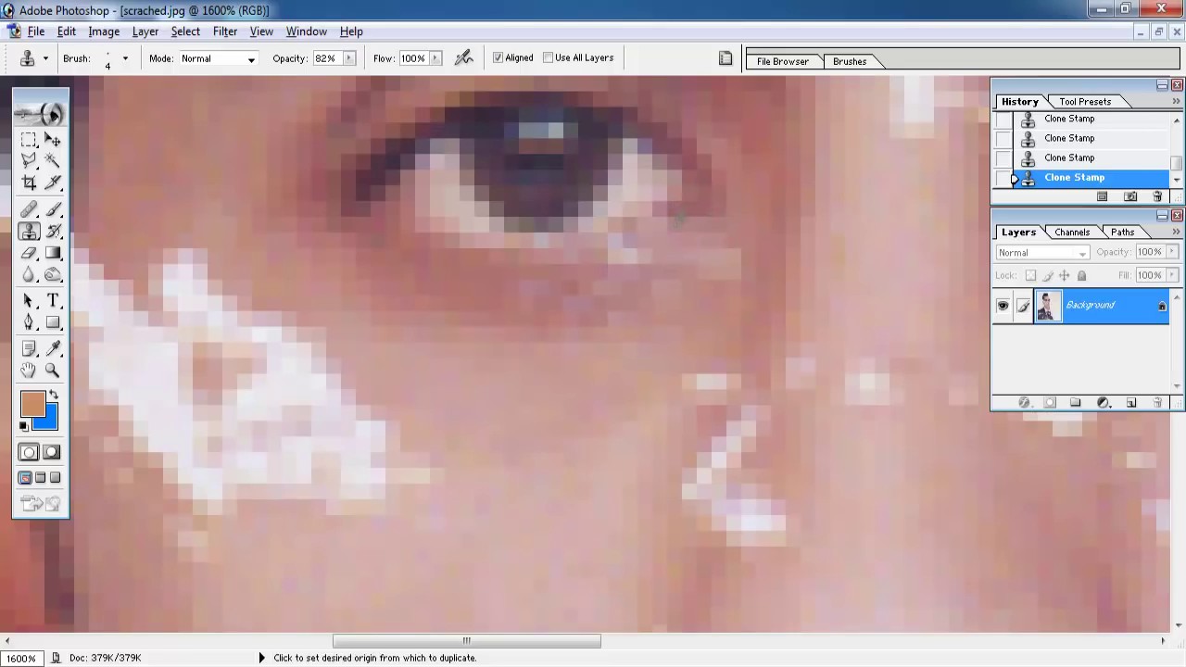
pyautogui.moveTo(604, 254); pyautogui.dragTo(626, 282)
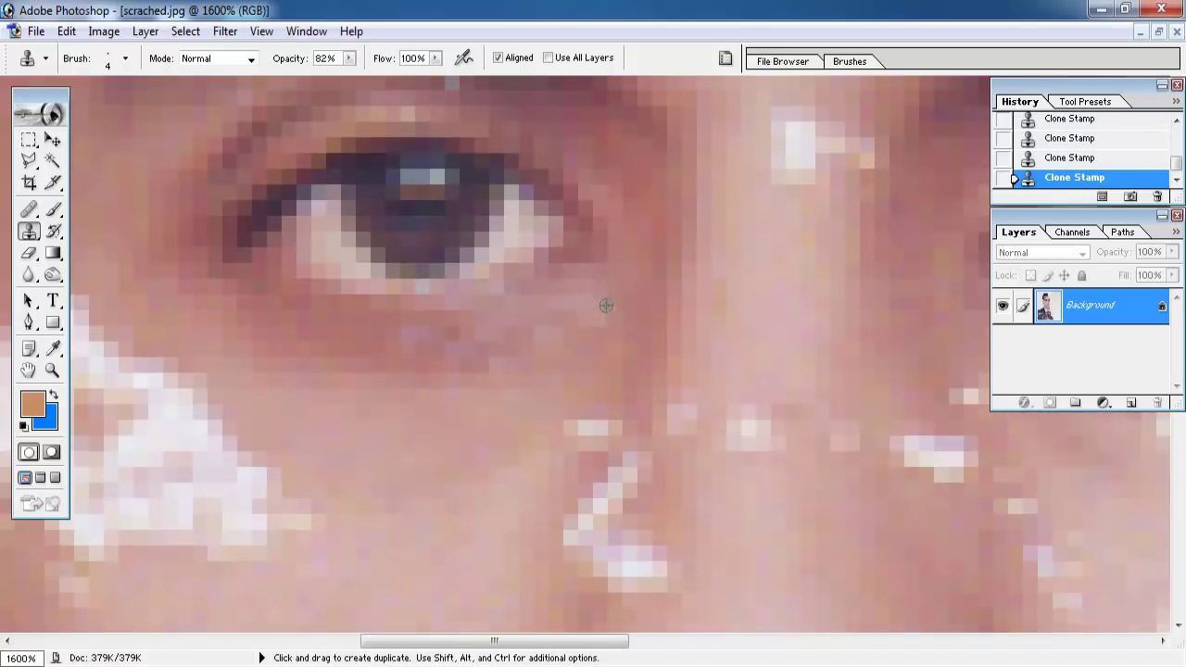
pyautogui.hotkey('ctrl', '0')
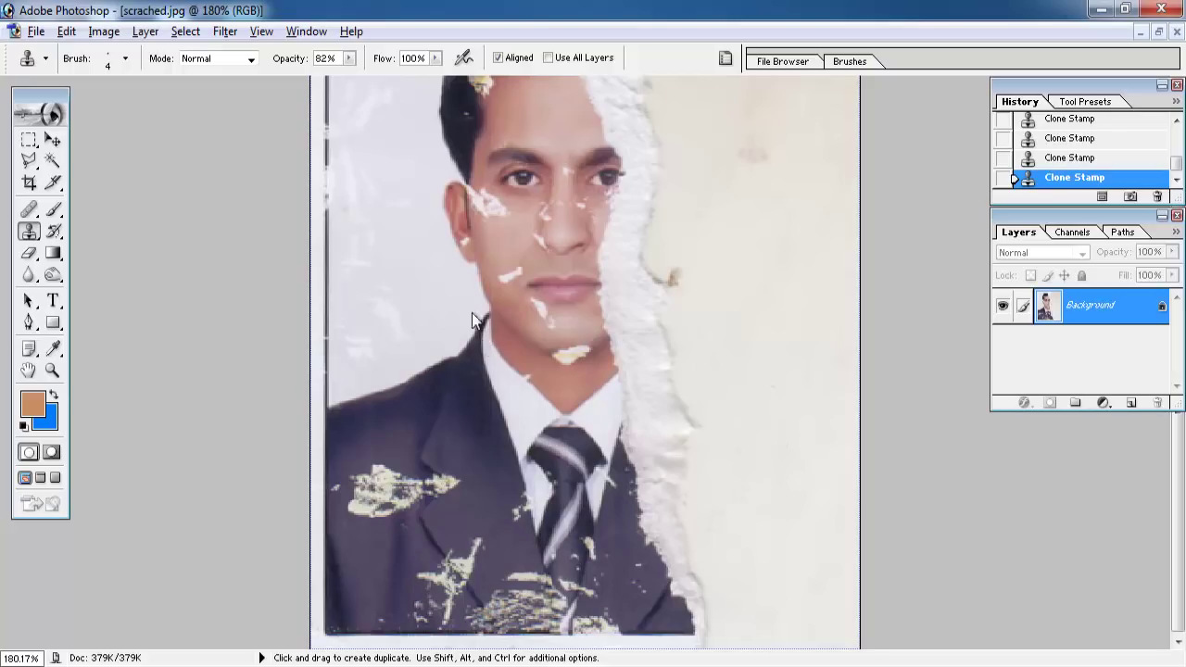
# Step: Zoom in near the ear and paint dark hair over the light flake
pyautogui.hotkey('ctrl', '+')
pyautogui.hotkey('ctrl', '+')
pyautogui.hotkey('ctrl', '+')
pyautogui.hotkey('ctrl', '+')
pyautogui.hotkey('ctrl', '+')
pyautogui.hotkey('ctrl', '+')
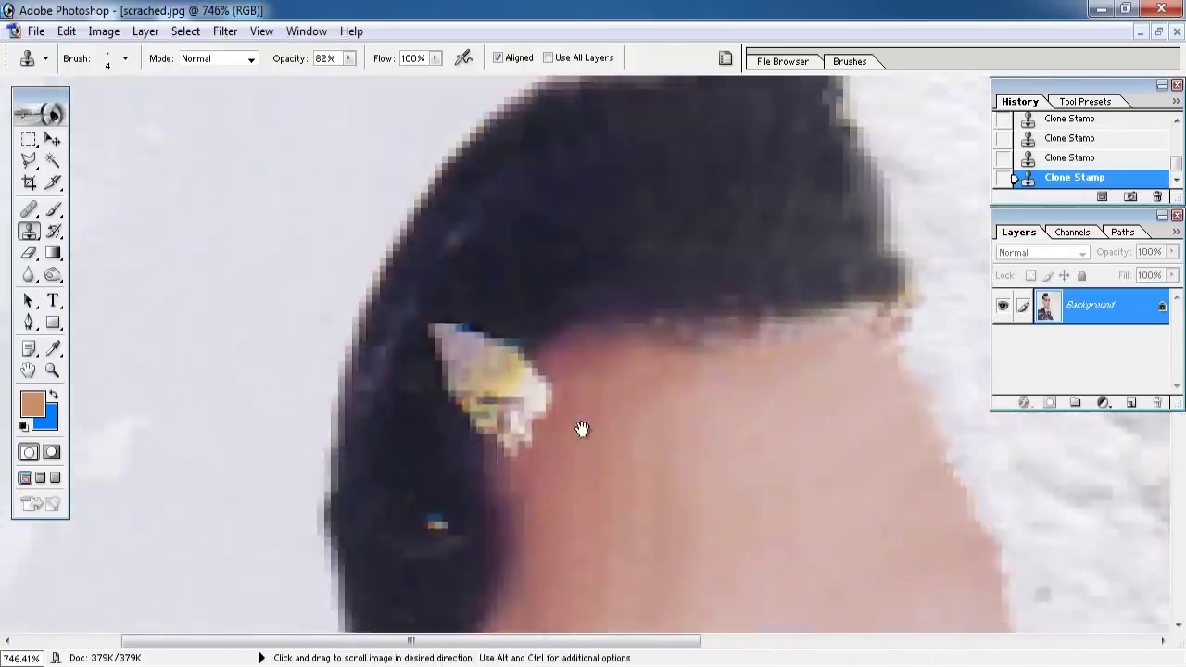
pyautogui.moveTo(482, 306)
pyautogui.mouseDown()
pyautogui.moveTo(582, 233)
pyautogui.moveTo(532, 193)
pyautogui.mouseUp()
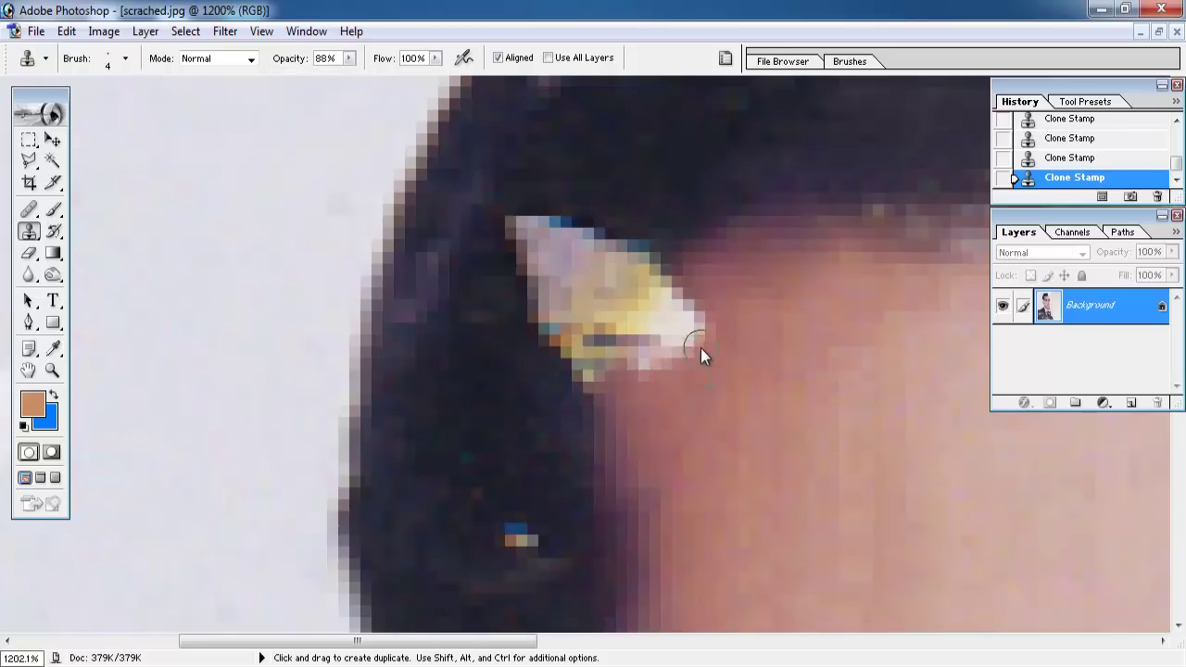
pyautogui.scroll(-1, 657, 368)
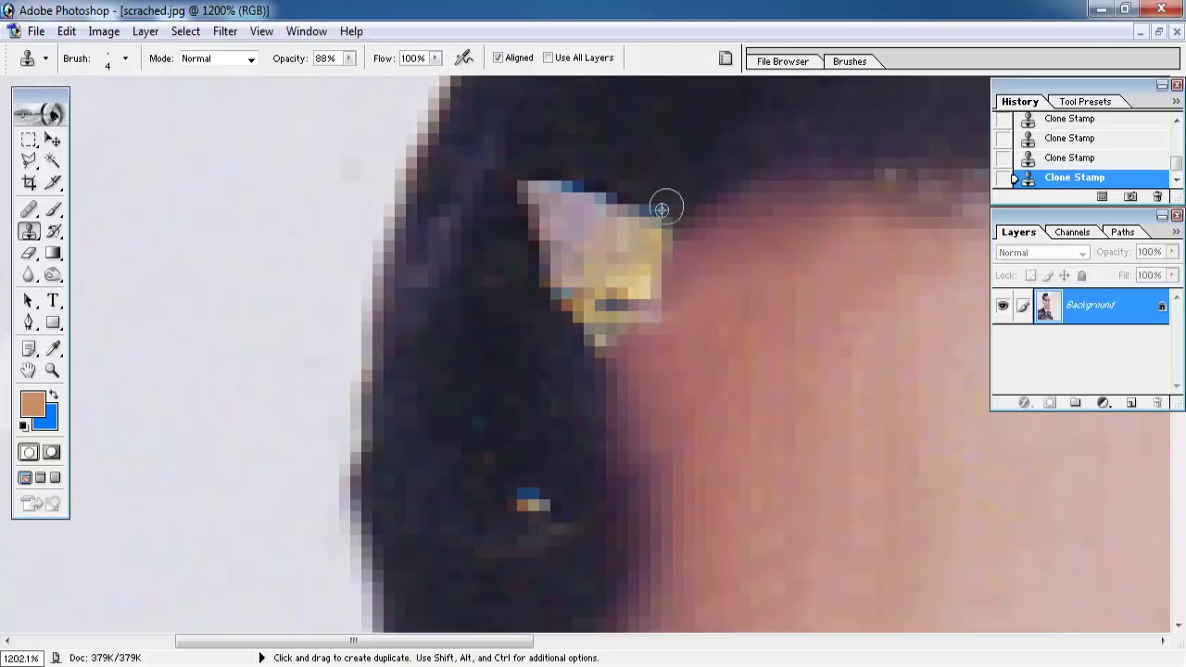
pyautogui.moveTo(641, 225); pyautogui.dragTo(545, 187)
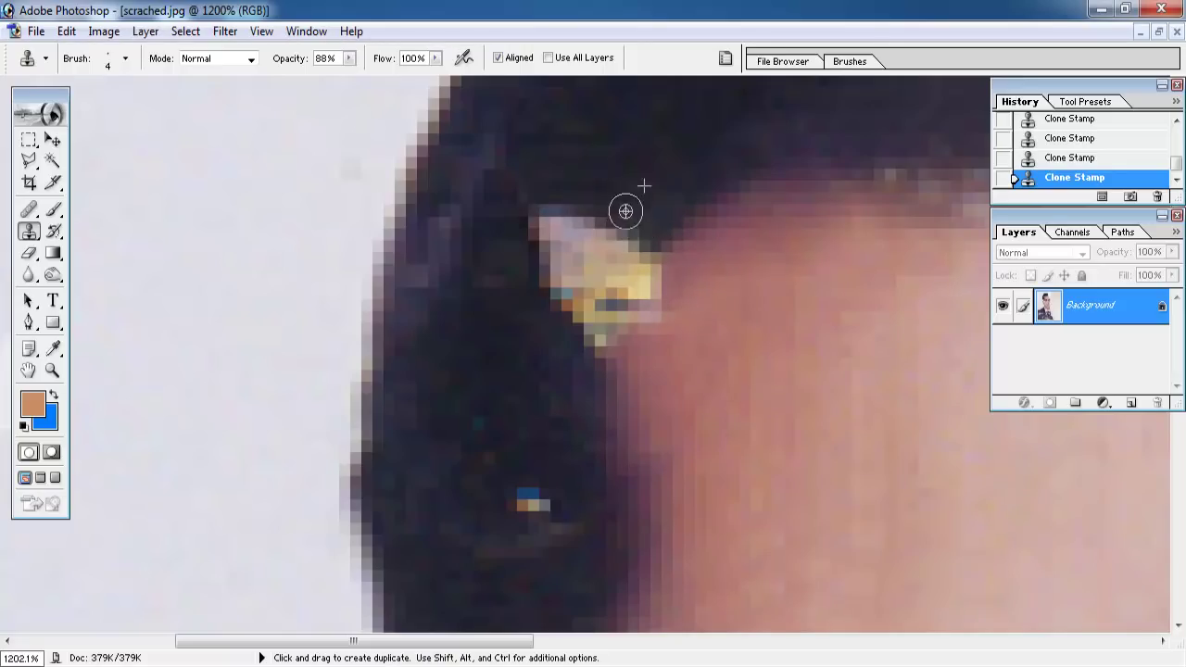
pyautogui.moveTo(625, 212)
pyautogui.mouseDown()
pyautogui.moveTo(612, 253)
pyautogui.moveTo(594, 259)
pyautogui.moveTo(581, 239)
pyautogui.moveTo(562, 307)
pyautogui.mouseUp()
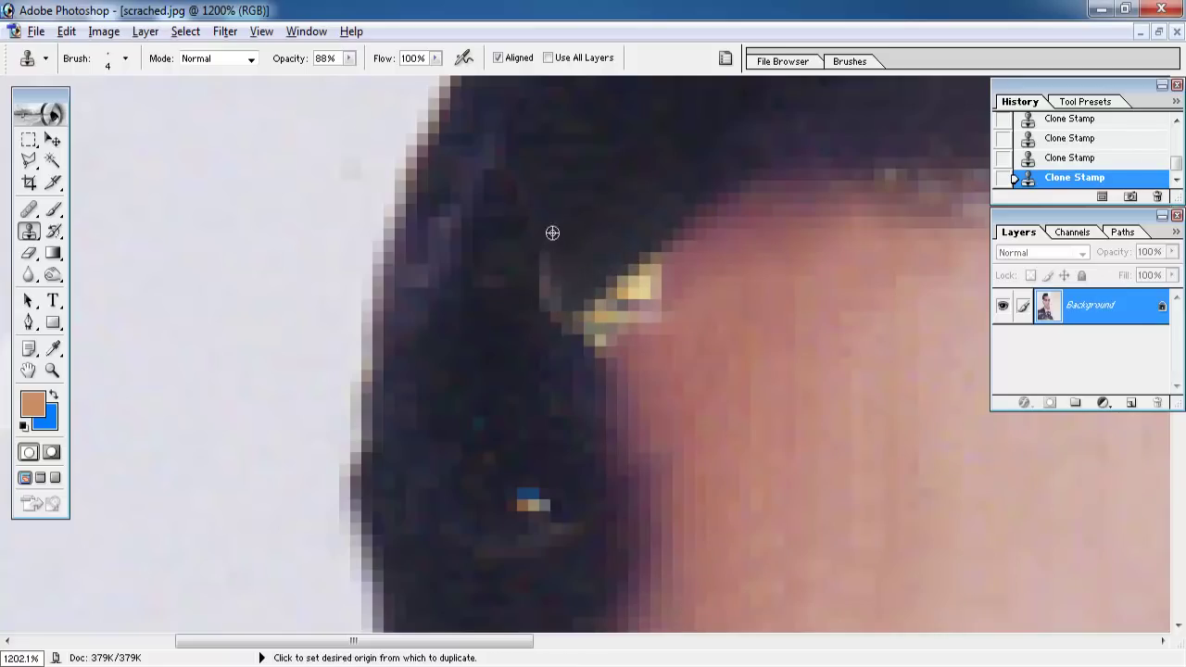
# Step: Clone skin and hair tones over the remaining yellow pixels at the hairline
pyautogui.keyDown('alt'); pyautogui.click(553, 232); pyautogui.keyUp('alt')
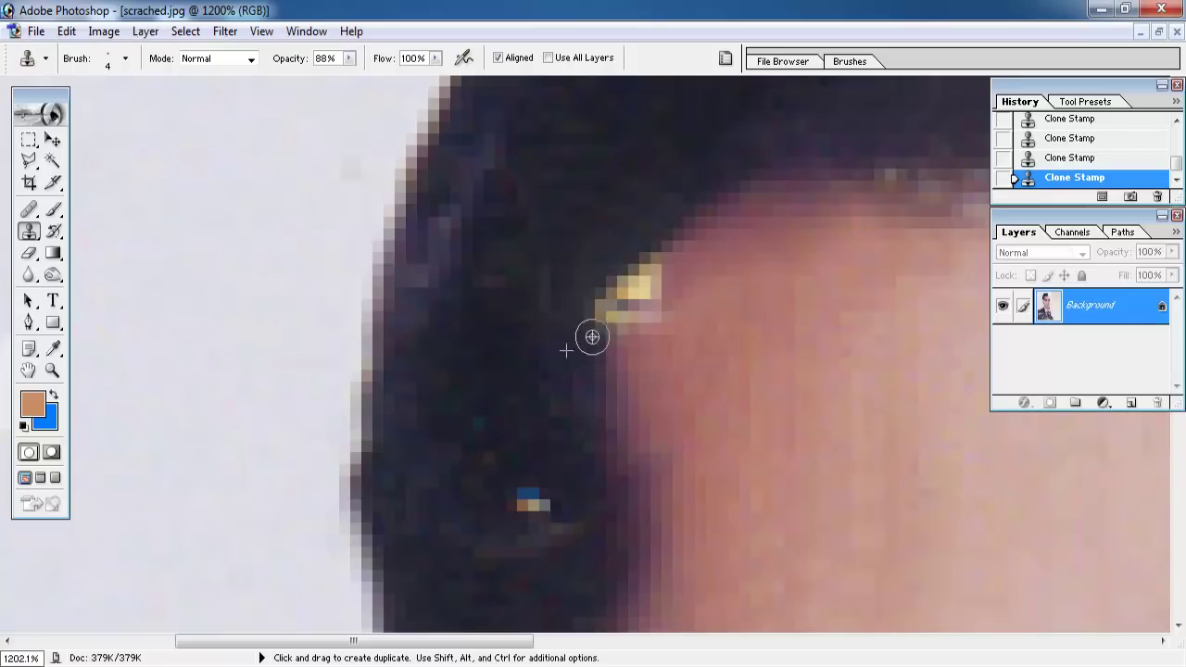
pyautogui.moveTo(566, 350); pyautogui.dragTo(556, 300)
pyautogui.hotkey('ctrl', '+')
pyautogui.keyDown('alt'); pyautogui.click(699, 237); pyautogui.keyUp('alt')
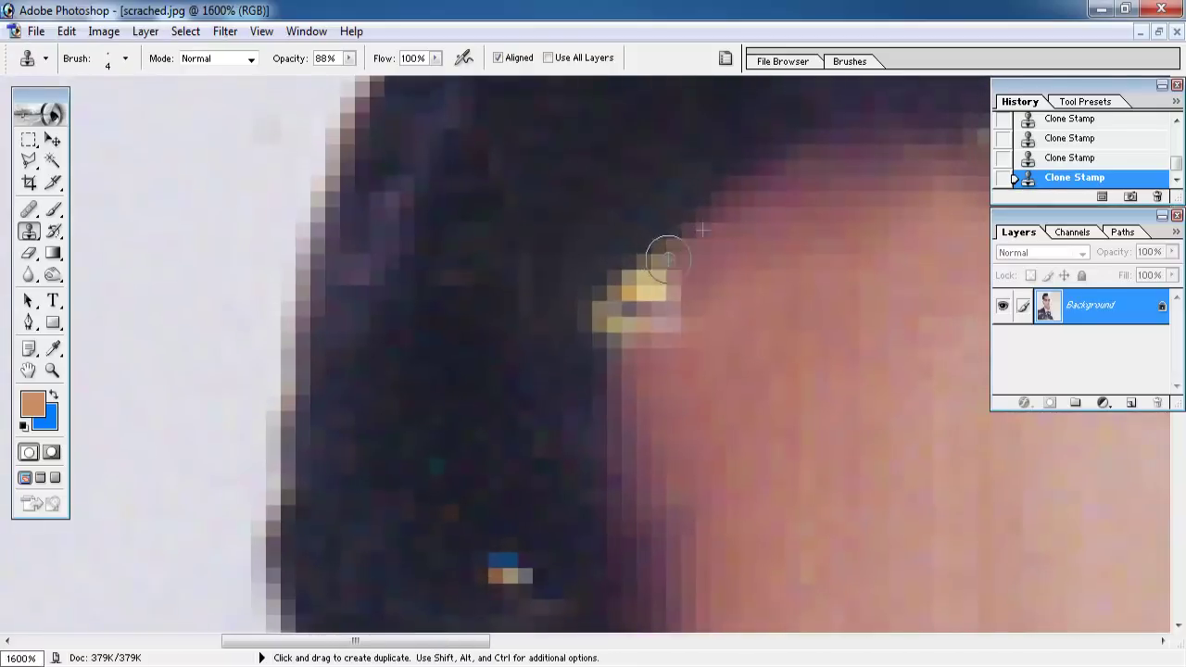
pyautogui.moveTo(649, 251); pyautogui.dragTo(666, 302)
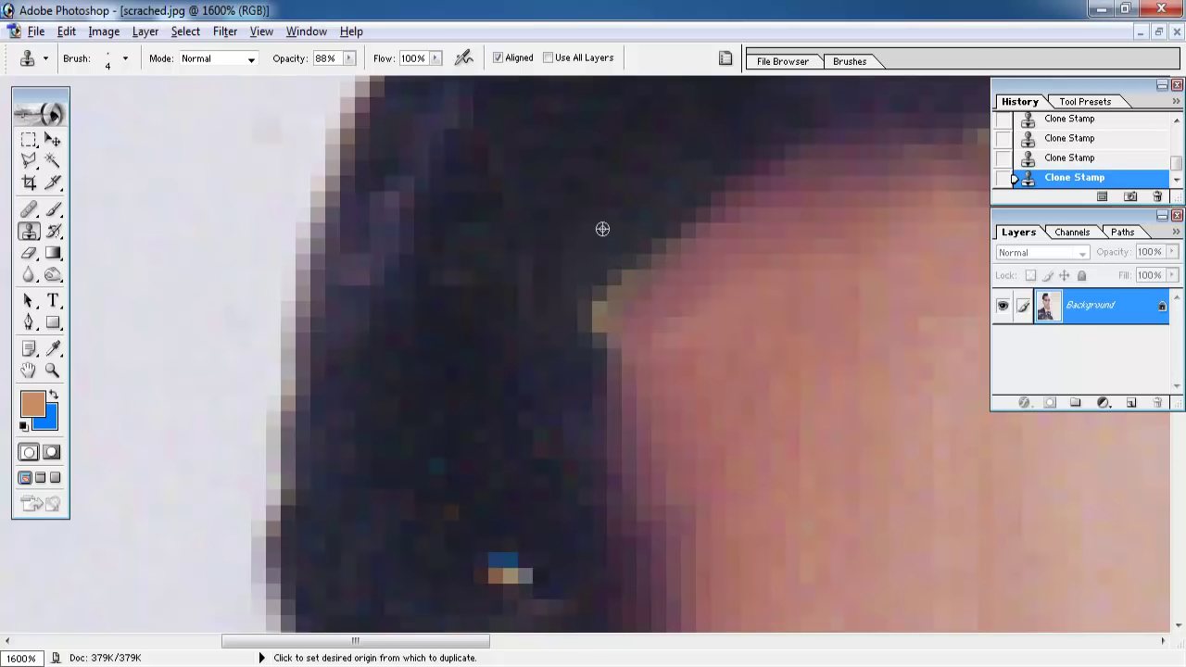
pyautogui.keyDown('alt'); pyautogui.click(603, 229); pyautogui.keyUp('alt')
pyautogui.moveTo(620, 270); pyautogui.dragTo(587, 317)
# Step: Clone skin tone along the white diagonal scratch on the cheek beside the ear
pyautogui.hotkey('ctrl', '-')
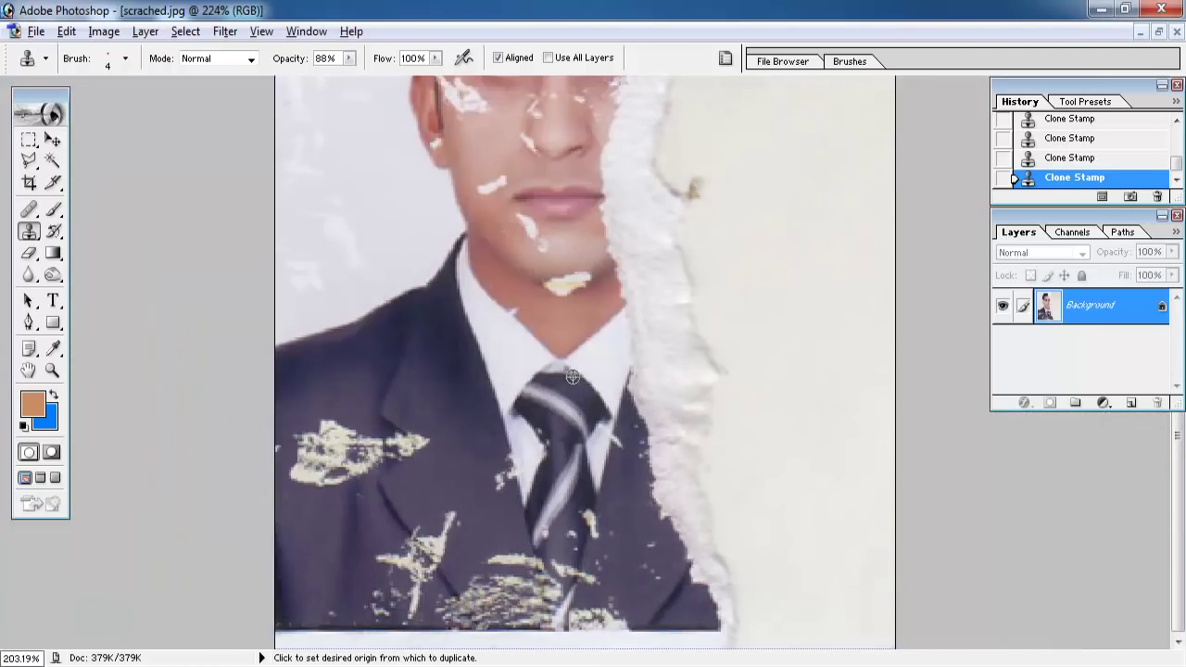
pyautogui.hotkey('ctrl', '+')
pyautogui.moveTo(905, 360); pyautogui.dragTo(617, 368)
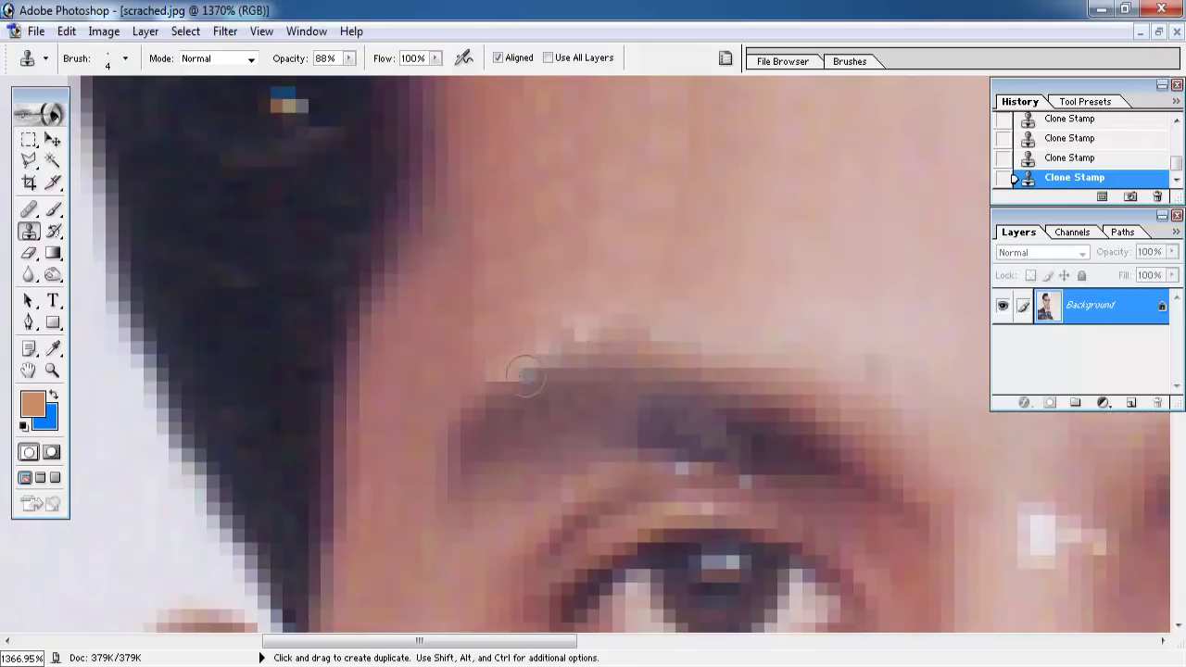
pyautogui.moveTo(646, 570); pyautogui.dragTo(646, 398)
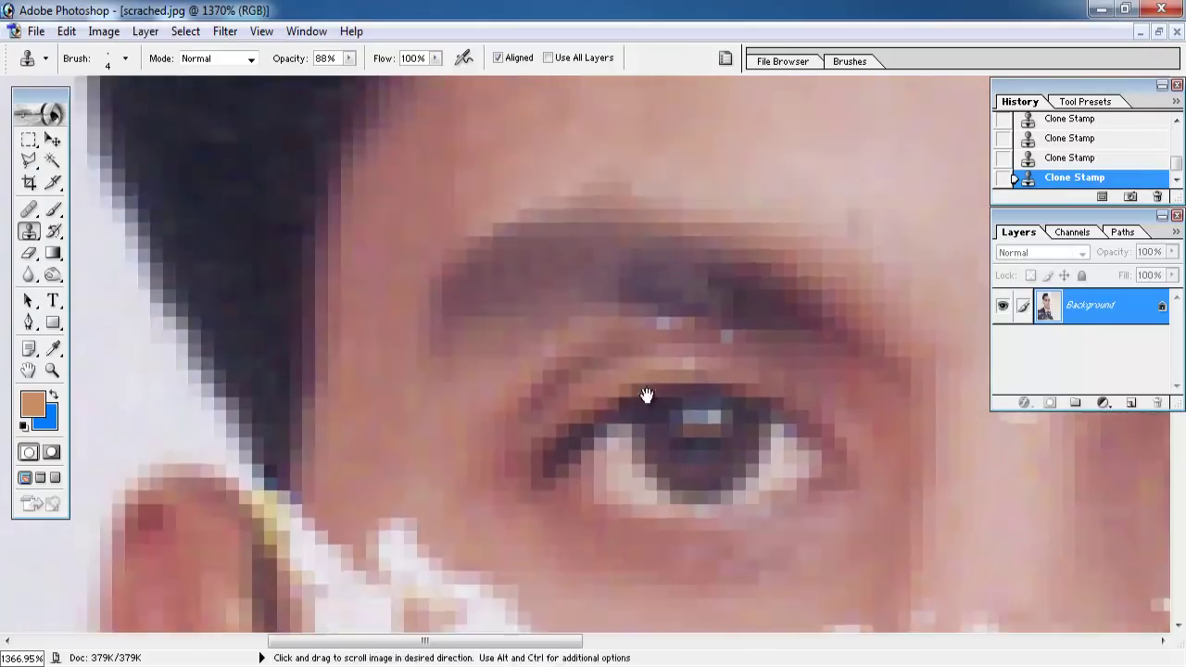
pyautogui.moveTo(536, 634)
pyautogui.mouseDown()
pyautogui.moveTo(593, 352)
pyautogui.moveTo(556, 265)
pyautogui.mouseUp()
pyautogui.moveTo(594, 313); pyautogui.dragTo(548, 332)
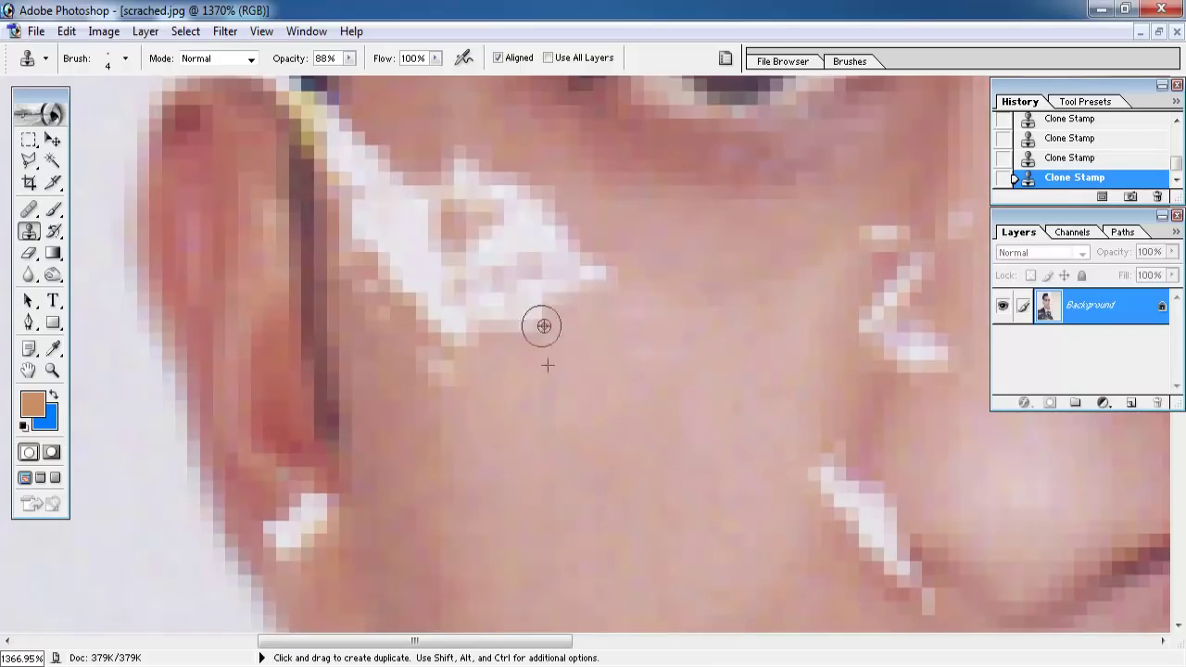
pyautogui.moveTo(459, 354)
pyautogui.mouseDown()
pyautogui.moveTo(439, 344)
pyautogui.moveTo(416, 268)
pyautogui.moveTo(373, 276)
pyautogui.moveTo(351, 236)
pyautogui.moveTo(392, 281)
pyautogui.moveTo(450, 294)
pyautogui.moveTo(588, 308)
pyautogui.moveTo(479, 278)
pyautogui.moveTo(488, 254)
pyautogui.moveTo(630, 321)
pyautogui.moveTo(624, 297)
pyautogui.moveTo(615, 315)
pyautogui.moveTo(539, 269)
pyautogui.moveTo(669, 347)
pyautogui.mouseUp()
pyautogui.scroll(3, 487, 254)
pyautogui.hscroll(-2, 488, 254)
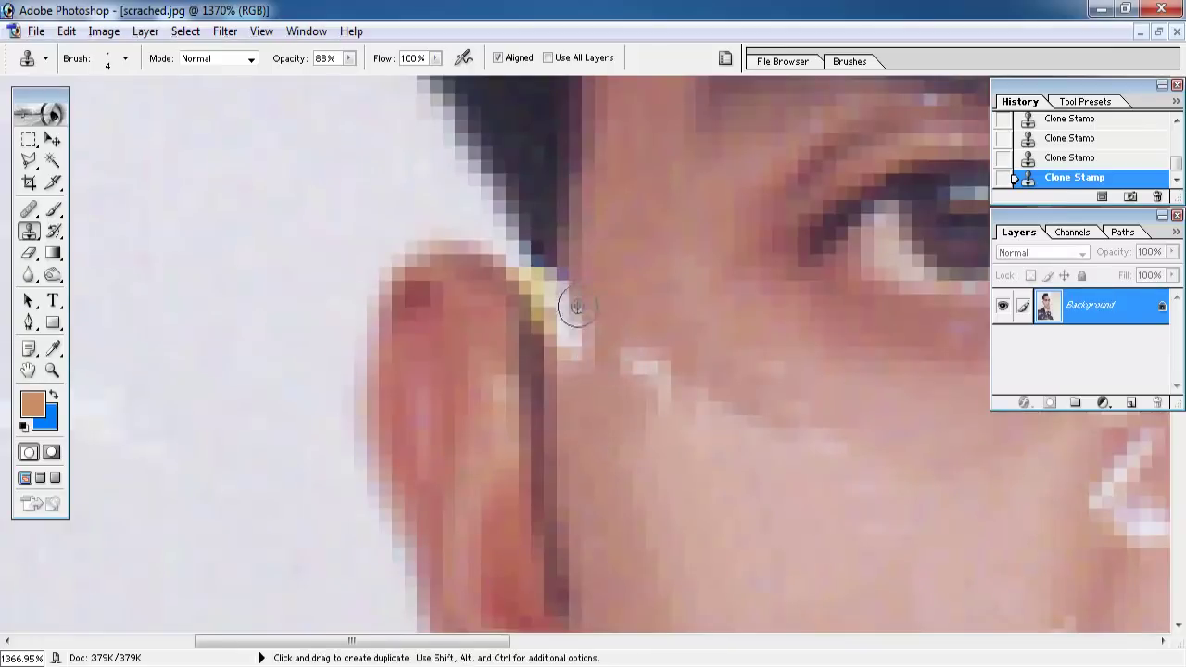
pyautogui.scroll(-3, 577, 361)
pyautogui.scroll(-5, 596, 212)
pyautogui.scroll(5, 651, 381)
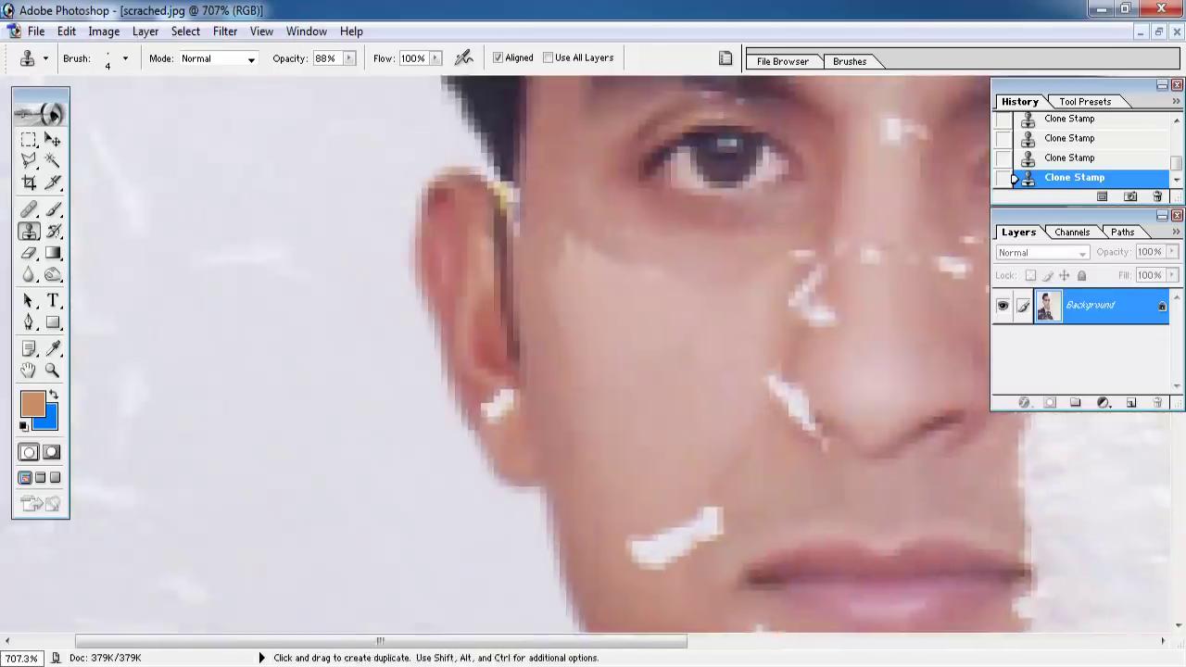
pyautogui.rightClick(623, 347)
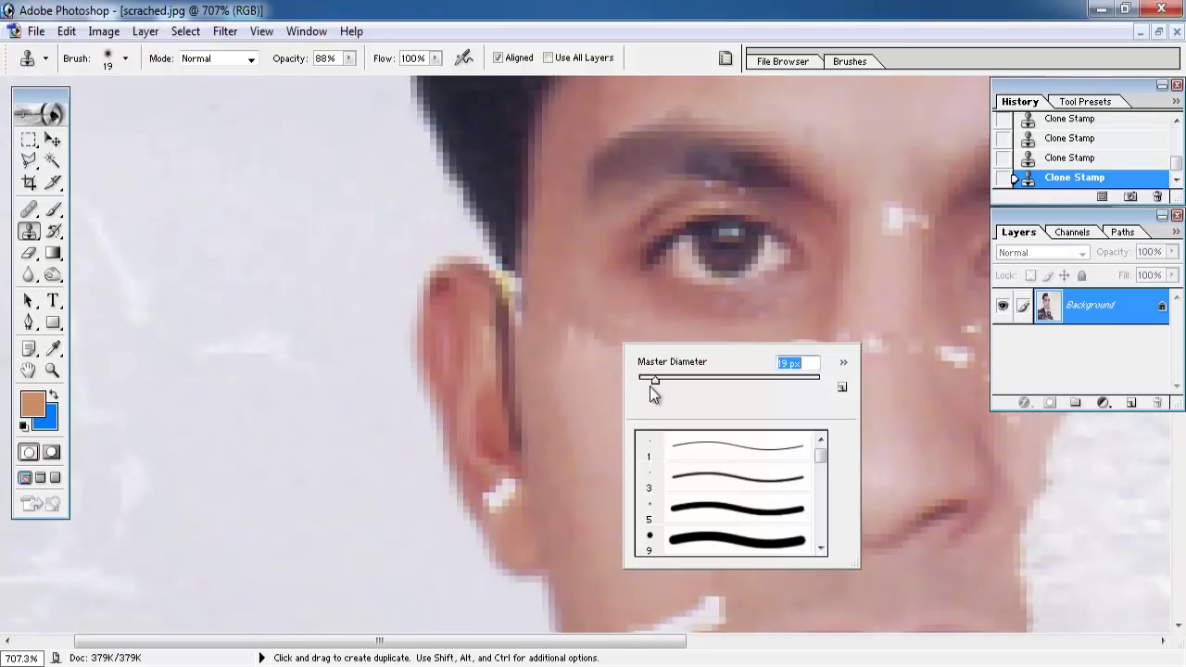
pyautogui.press('Return')
pyautogui.hscroll(-2, 648, 426)
pyautogui.scroll(-3, 732, 371)
pyautogui.rightClick(759, 329)
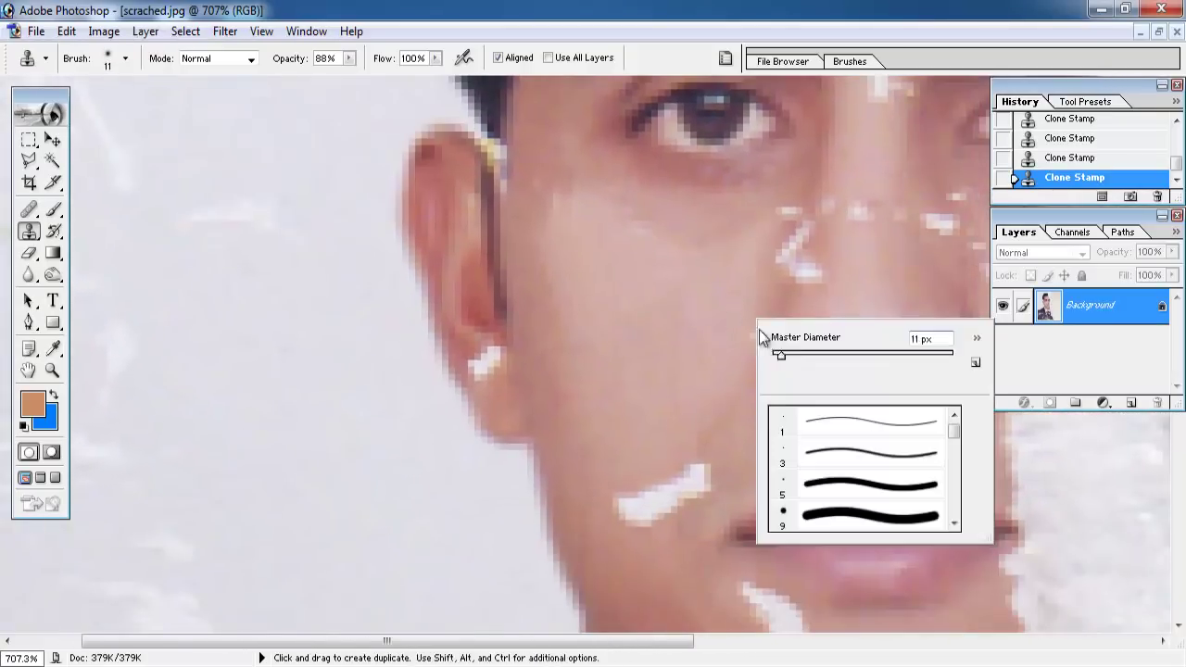
pyautogui.press('Return')
pyautogui.scroll(2, 753, 350)
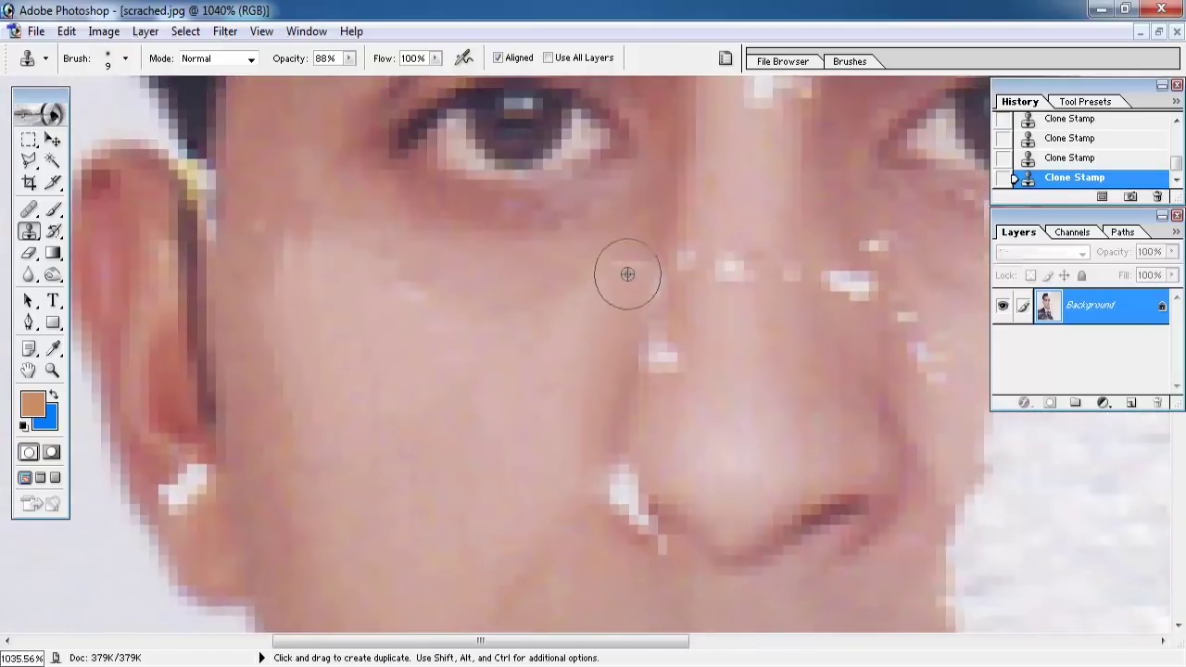
pyautogui.rightClick(681, 296)
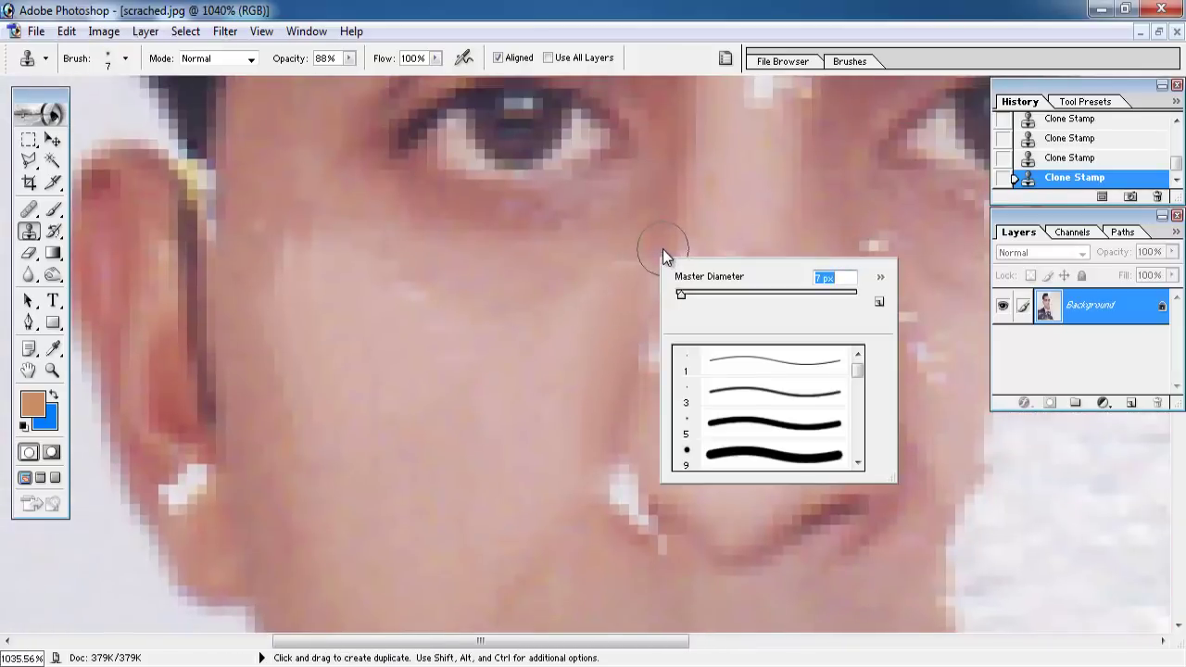
pyautogui.write('4')
pyautogui.press('Return')
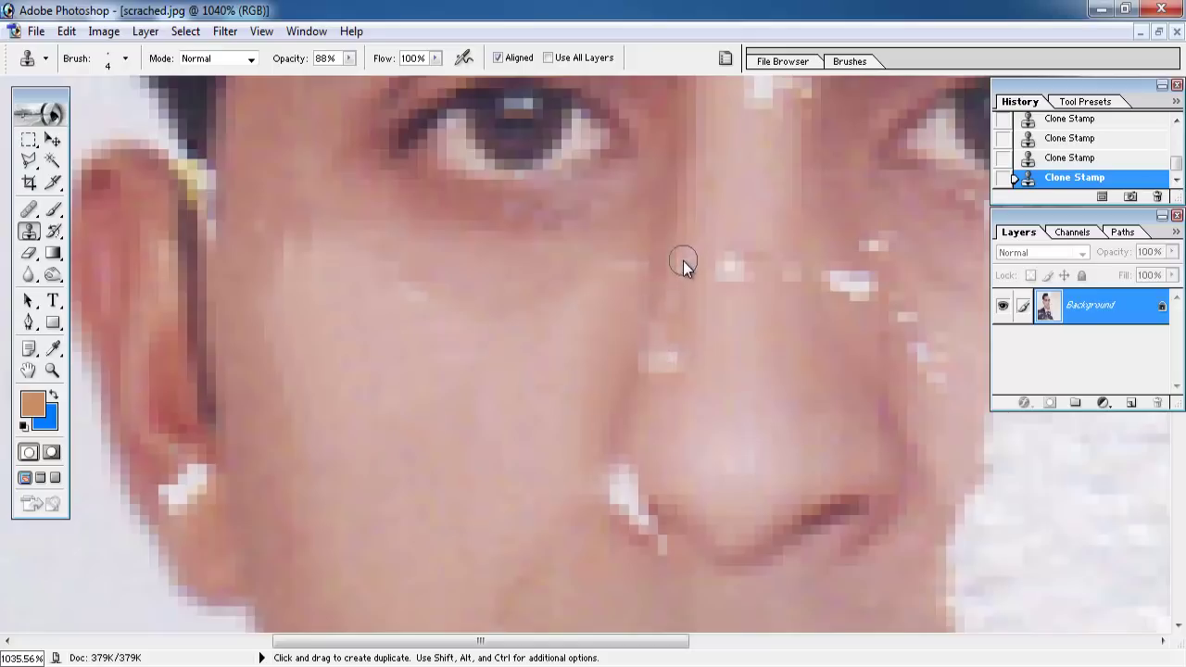
pyautogui.moveTo(765, 287); pyautogui.dragTo(621, 322)
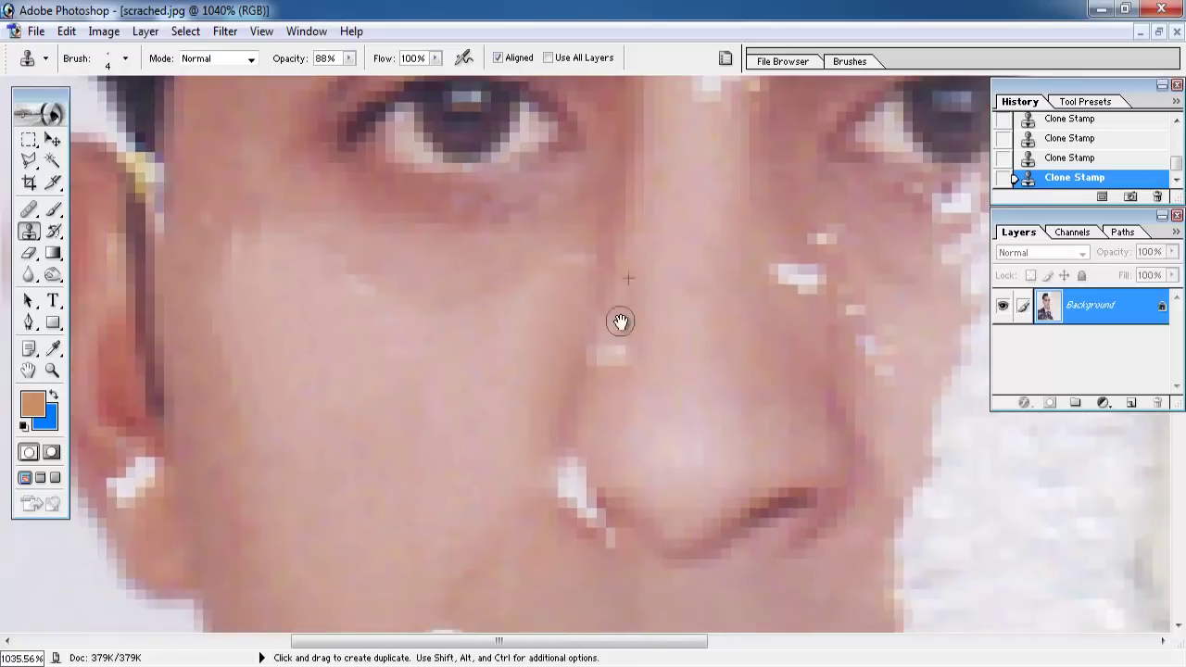
pyautogui.moveTo(599, 361); pyautogui.dragTo(602, 345)
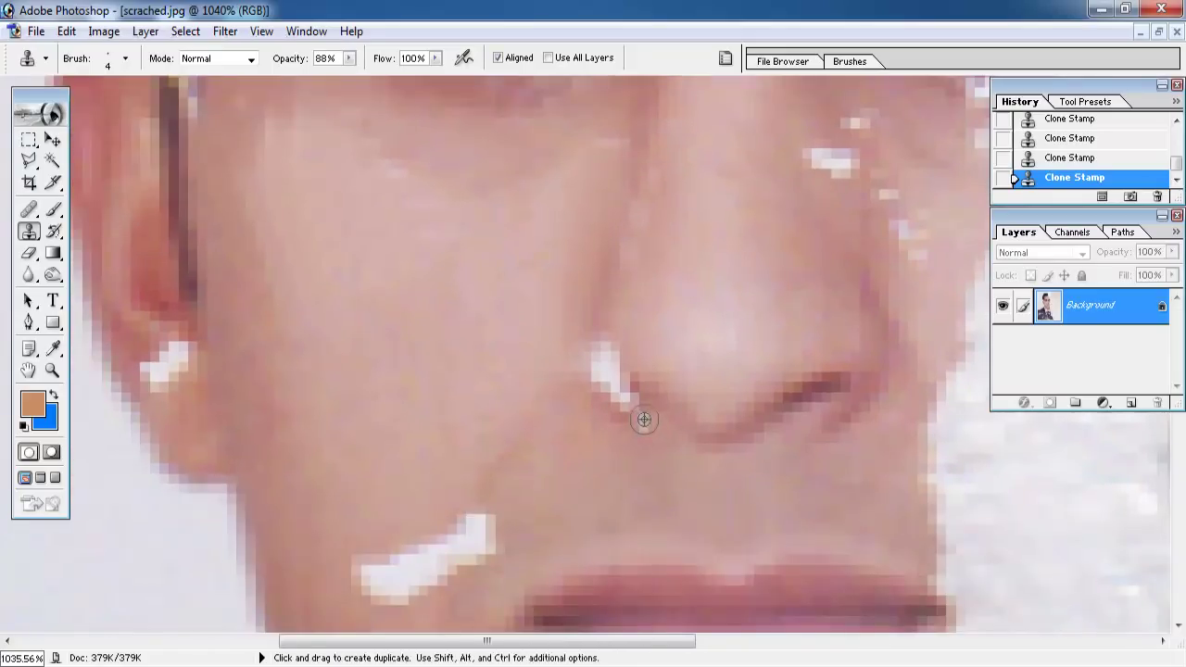
pyautogui.scroll(5, 888, 528)
pyautogui.scroll(-5, 519, 509)
pyautogui.scroll(-2, 566, 323)
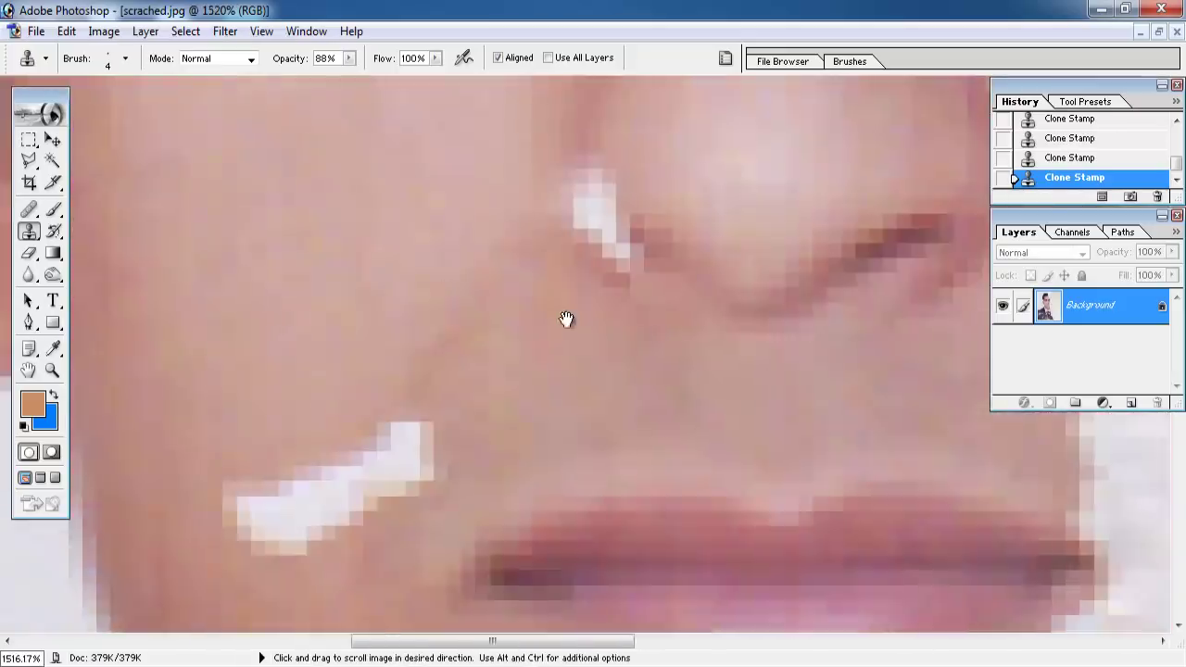
pyautogui.scroll(2, 470, 374)
pyautogui.scroll(2, 470, 374)
# Step: Lasso the intact nostril and copy it onto a new layer
pyautogui.click(33, 165)
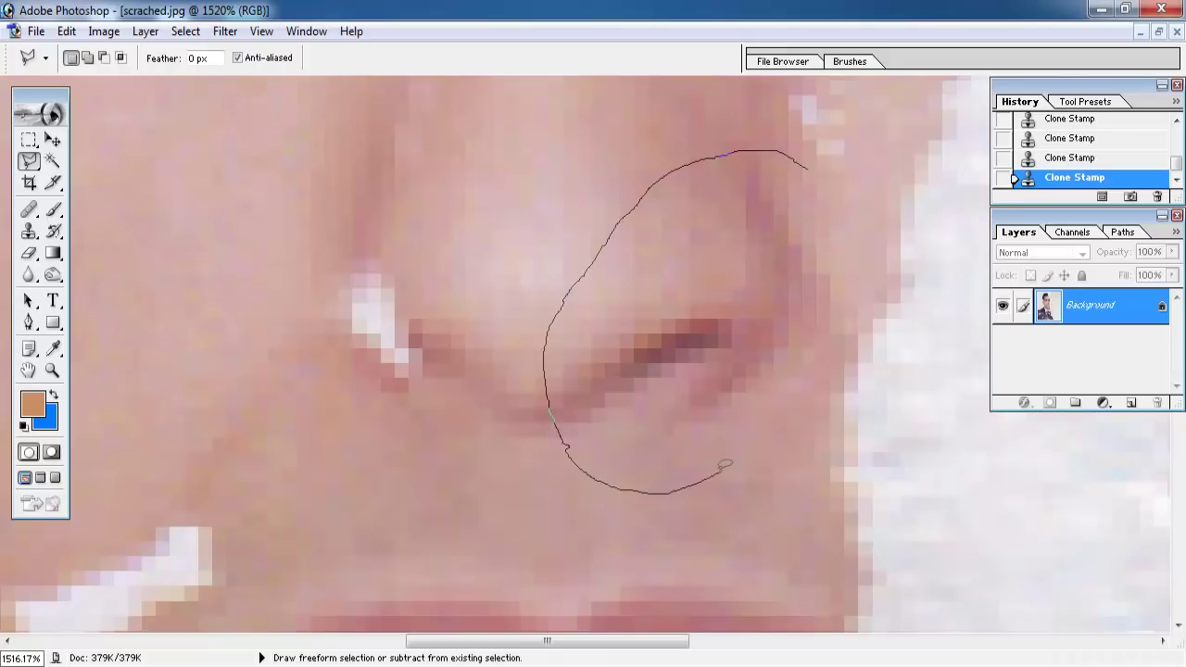
pyautogui.click(783, 174)
pyautogui.rightClick(757, 216)
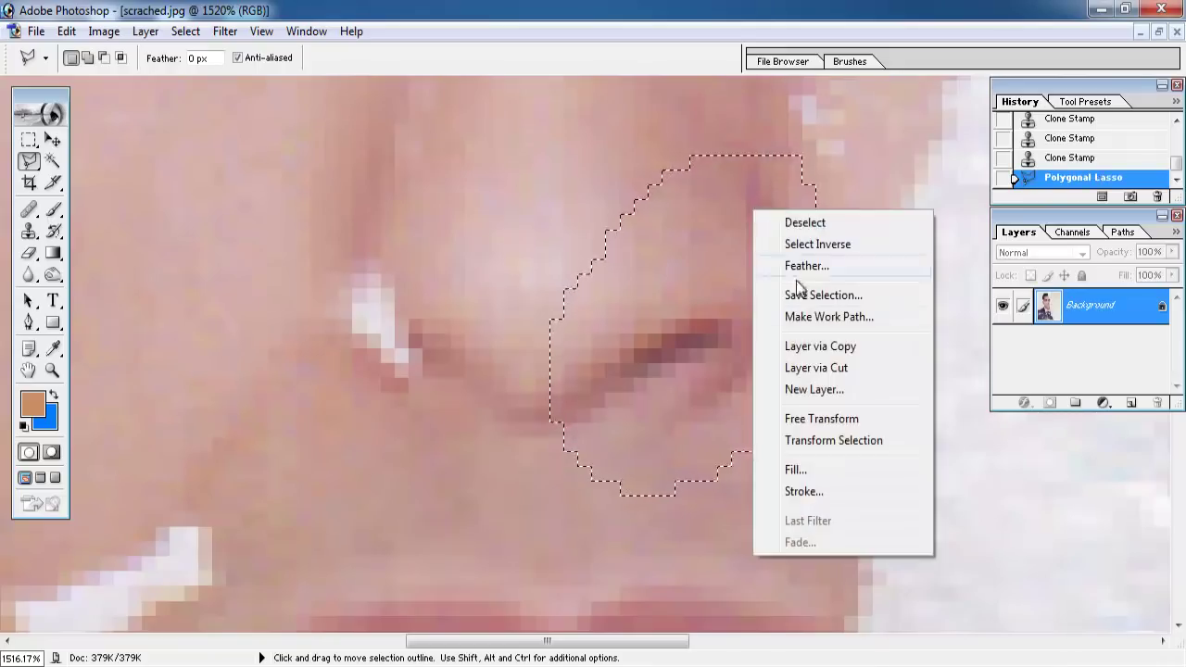
pyautogui.click(816, 356)
# Step: Flip the nostril copy horizontally and align it over the damaged nostril at 72% opacity
pyautogui.hotkey('ctrl', 't')
pyautogui.rightClick(723, 318)
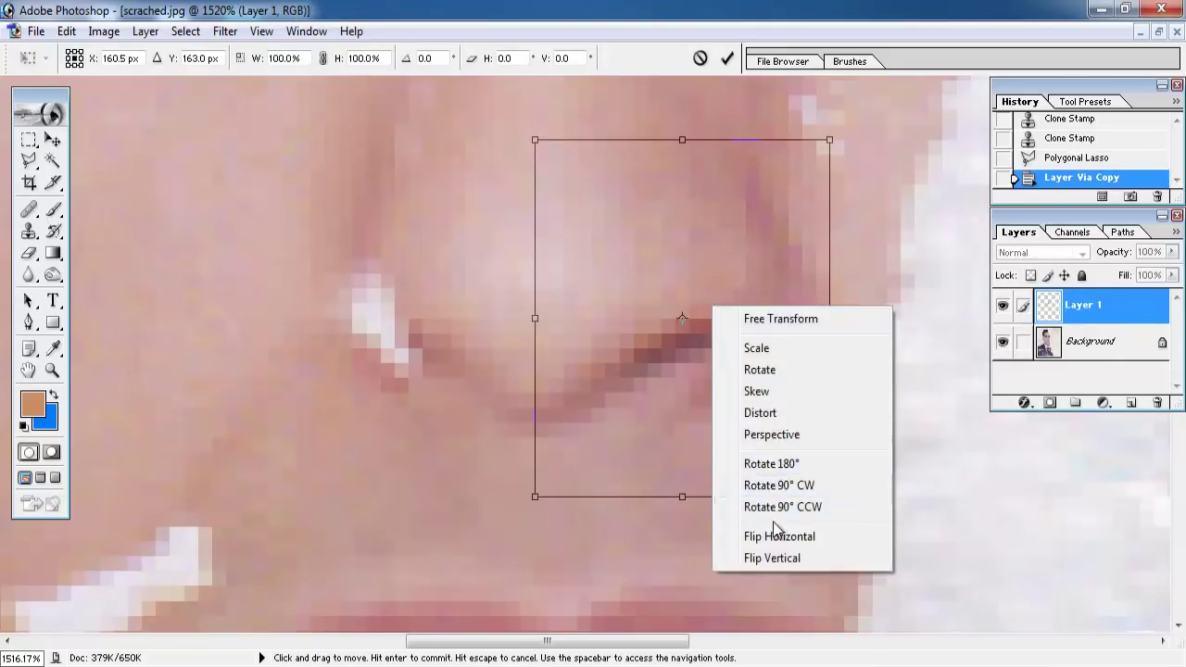
pyautogui.click(776, 535)
pyautogui.moveTo(764, 327); pyautogui.dragTo(516, 321)
pyautogui.press('l')
pyautogui.moveTo(1173, 251); pyautogui.dragTo(1147, 269)
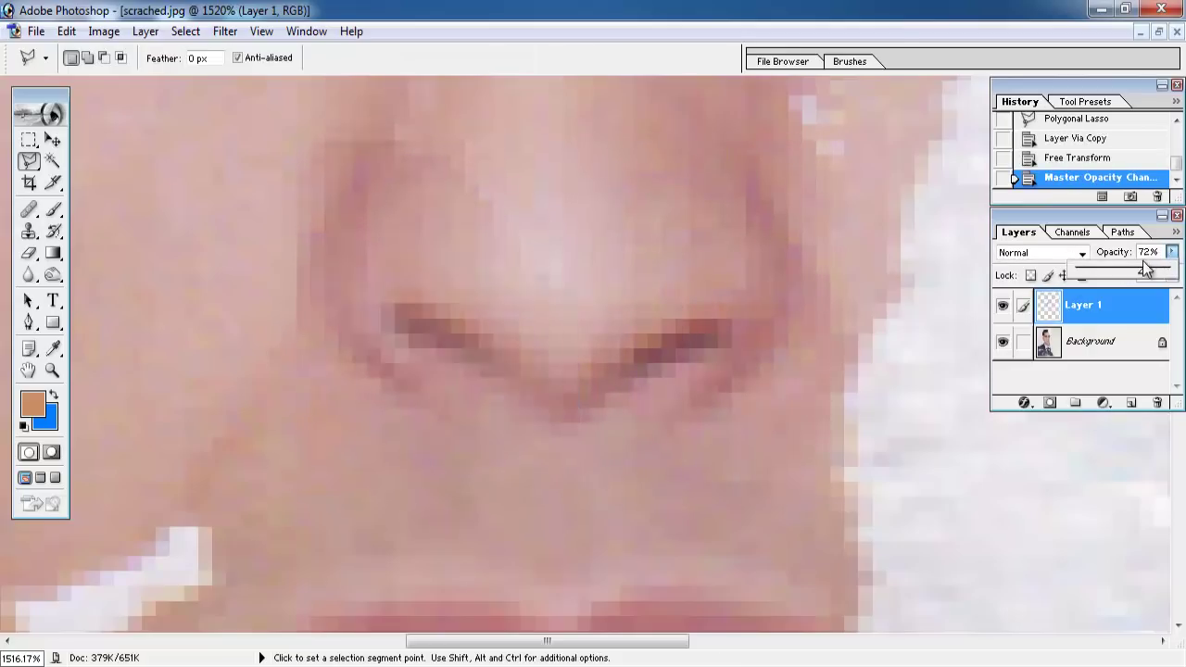
pyautogui.click(51, 139)
pyautogui.moveTo(433, 329)
pyautogui.mouseDown()
pyautogui.moveTo(365, 295)
pyautogui.moveTo(380, 334)
pyautogui.moveTo(399, 326)
pyautogui.mouseUp()
pyautogui.hotkey('ctrl', '0')
pyautogui.hotkey('ctrl', '+')
pyautogui.hotkey('ctrl', '+')
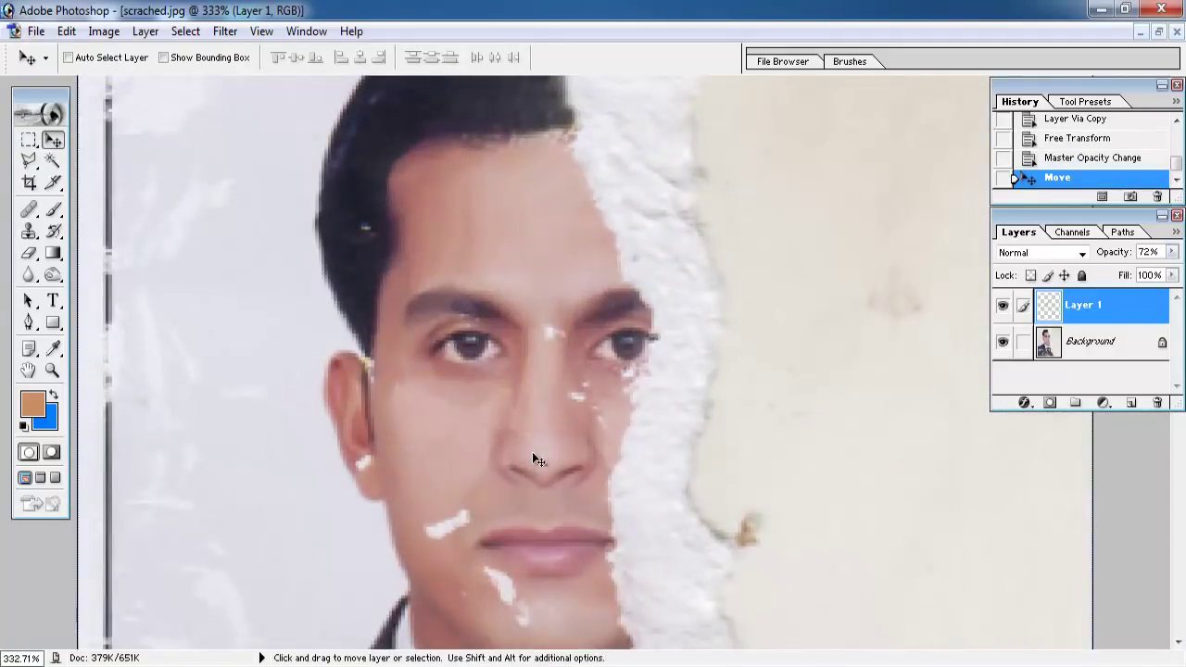
# Step: Erase the patch layer's excess edges with a 21 px eraser at 60% opacity
pyautogui.click(29, 253)
pyautogui.rightClick(519, 401)
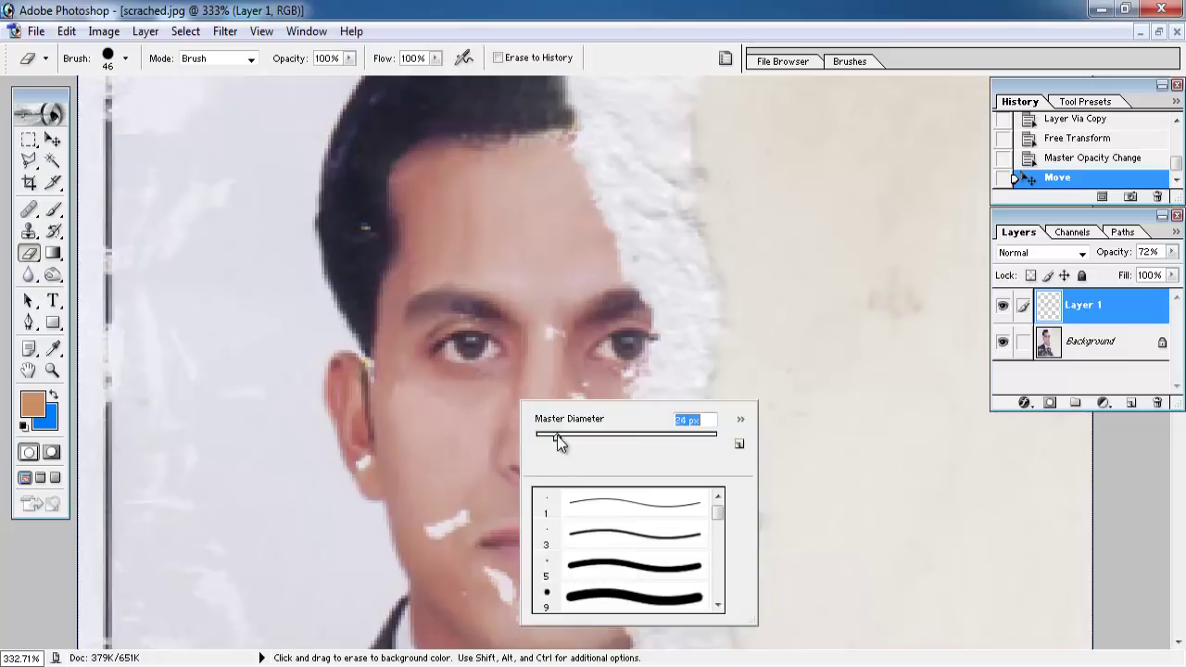
pyautogui.click(107, 58)
pyautogui.scroll(-3, 82, 236)
pyautogui.scroll(-1, 87, 247)
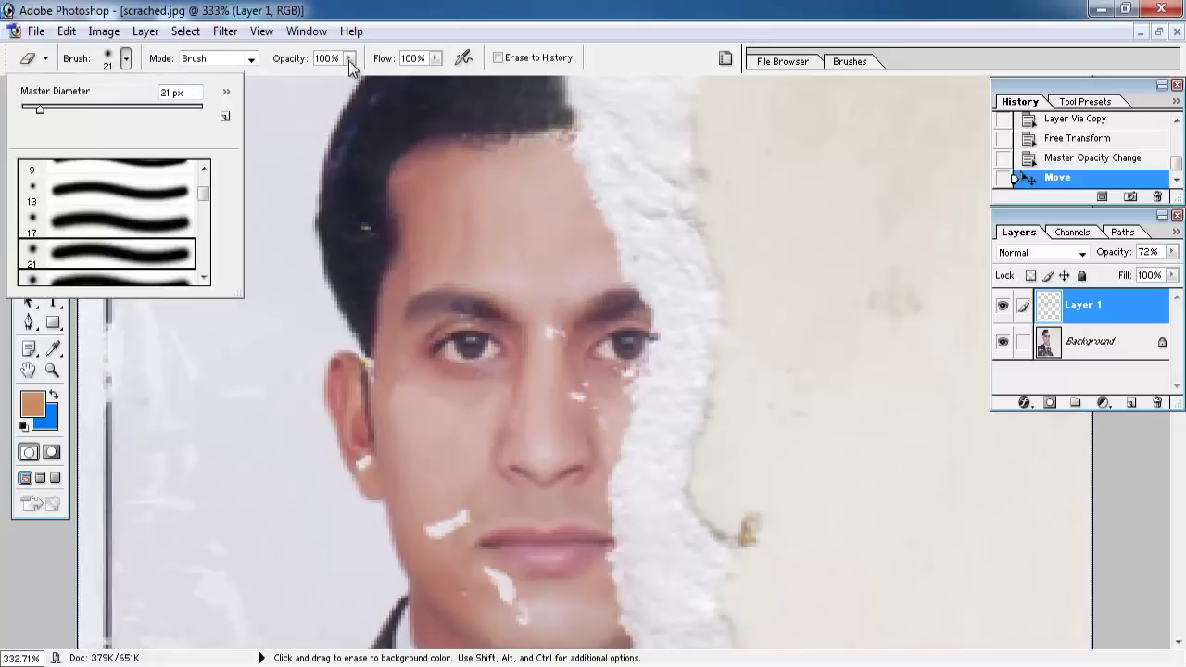
pyautogui.click(349, 58)
pyautogui.hotkey('ctrl', '+')
pyautogui.hotkey('ctrl', '+')
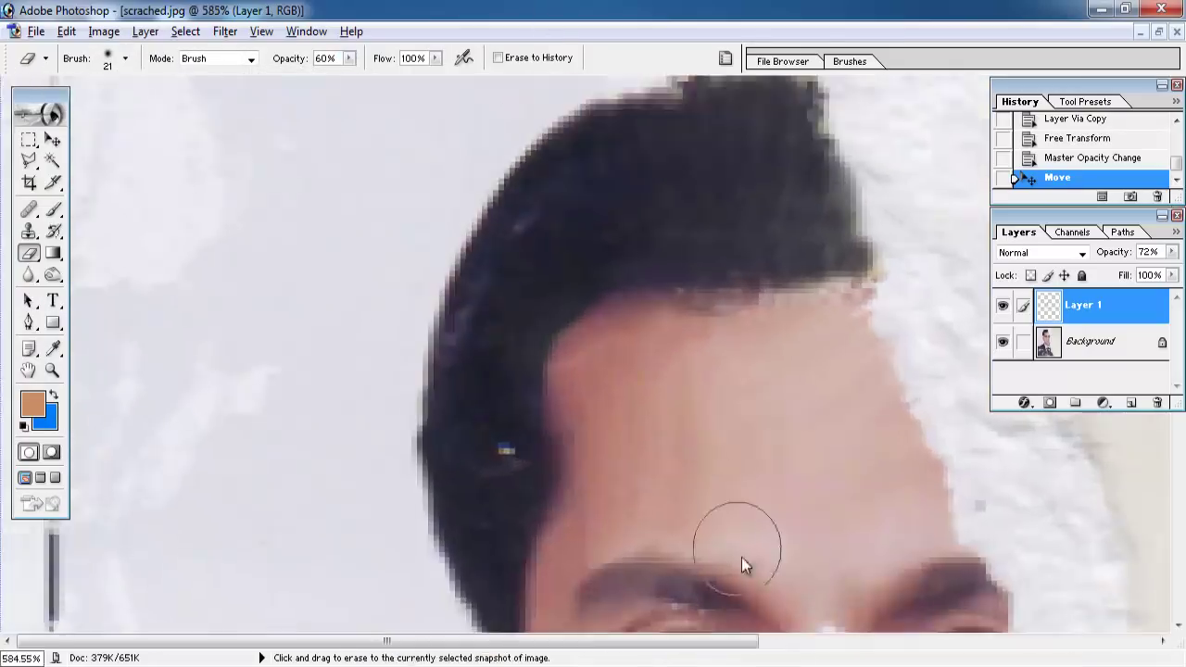
pyautogui.moveTo(670, 371); pyautogui.dragTo(553, 297)
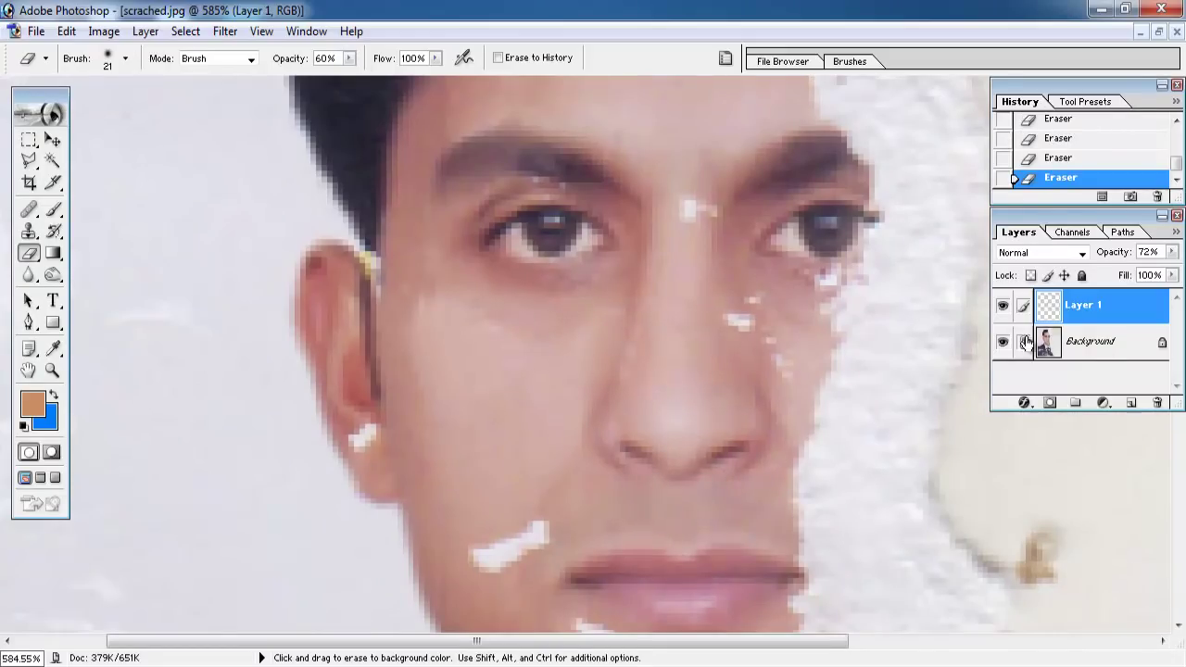
# Step: Merge the nostril patch layer down into the Background layer
pyautogui.click(74, 36)
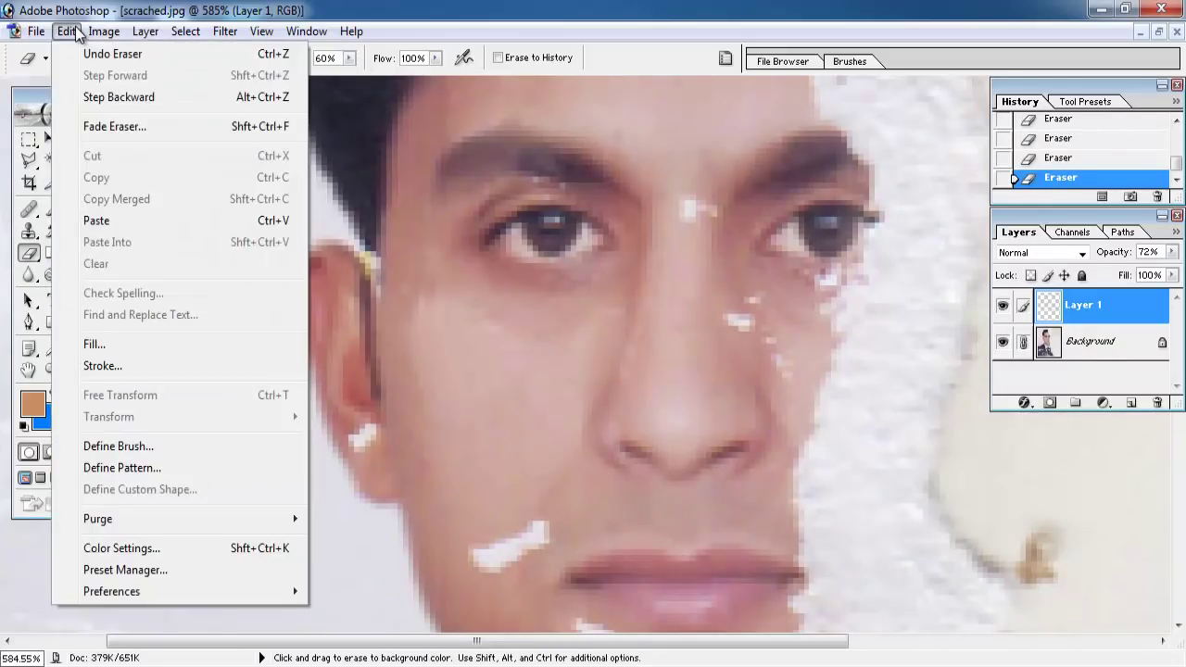
pyautogui.click(192, 599)
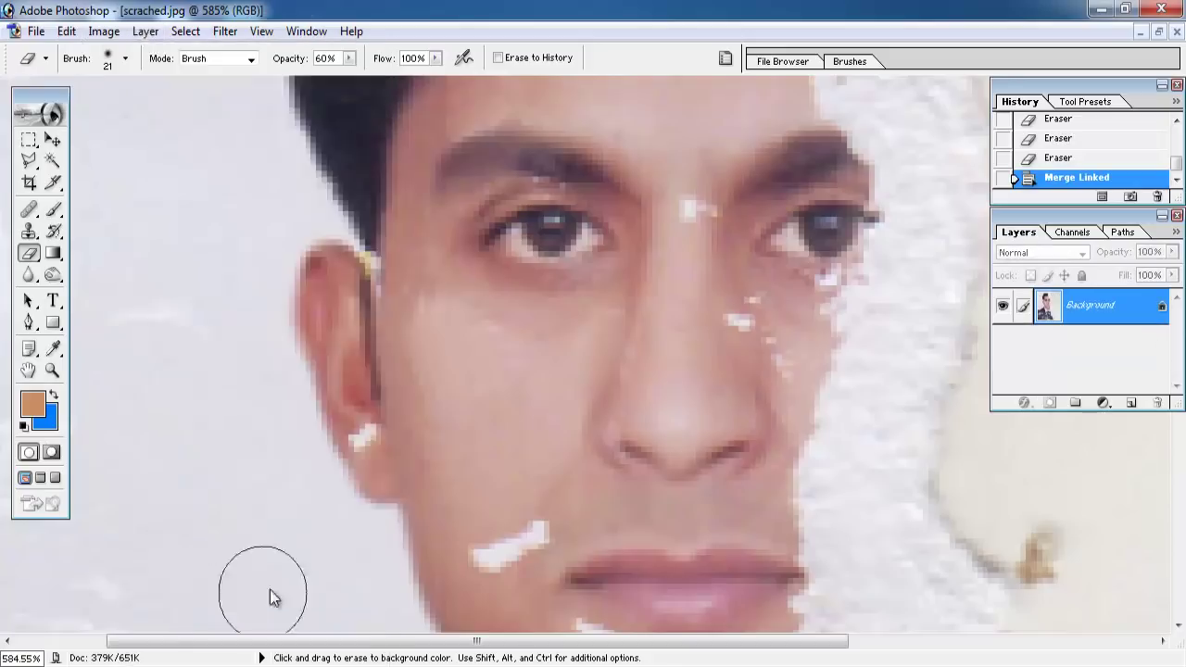
pyautogui.keyDown('ctrl'); pyautogui.click(278, 510); pyautogui.keyUp('ctrl')
pyautogui.keyDown('alt'); pyautogui.click(558, 320); pyautogui.keyUp('alt')
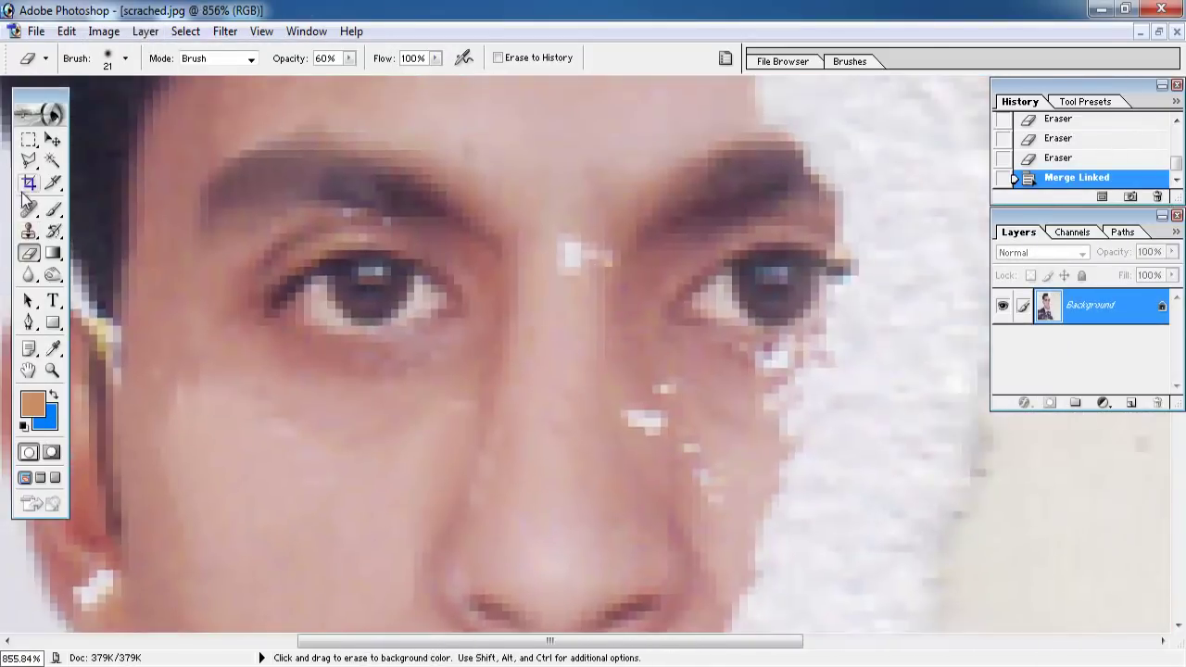
# Step: Sample clean skin and clone over the white scratch by the nose
pyautogui.click(28, 231)
pyautogui.keyDown('alt'); pyautogui.click(569, 291); pyautogui.keyUp('alt')
pyautogui.click(569, 273)
pyautogui.moveTo(568, 269); pyautogui.dragTo(561, 249)
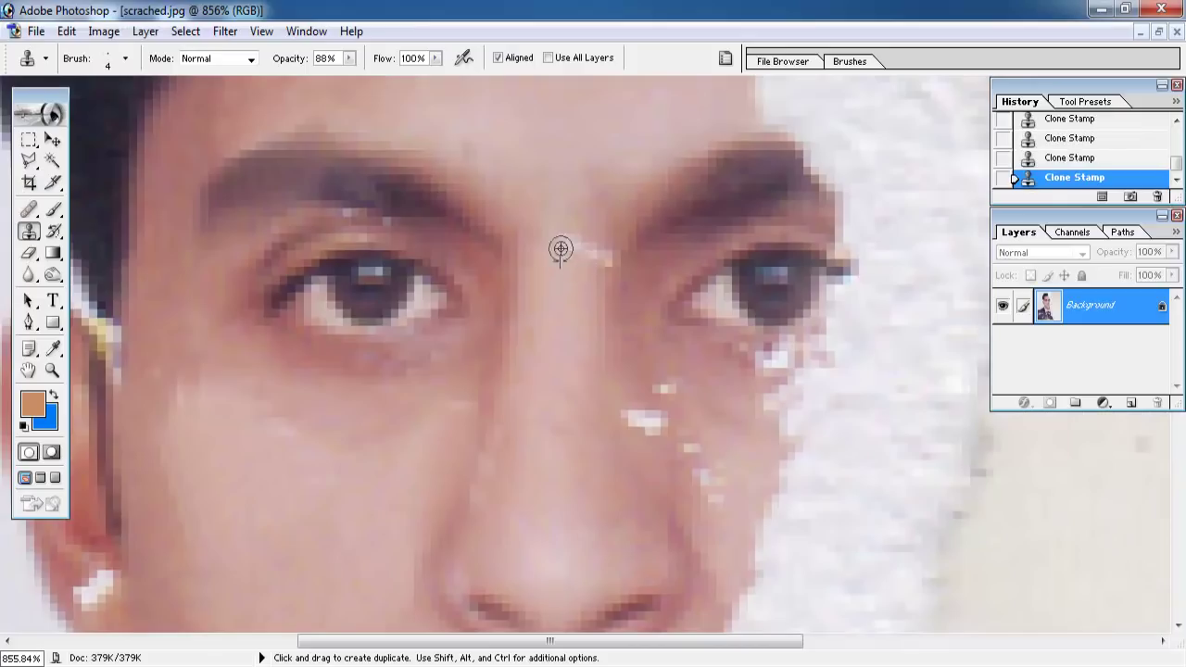
pyautogui.scroll(-2, 568, 264)
pyautogui.hscroll(2, 567, 264)
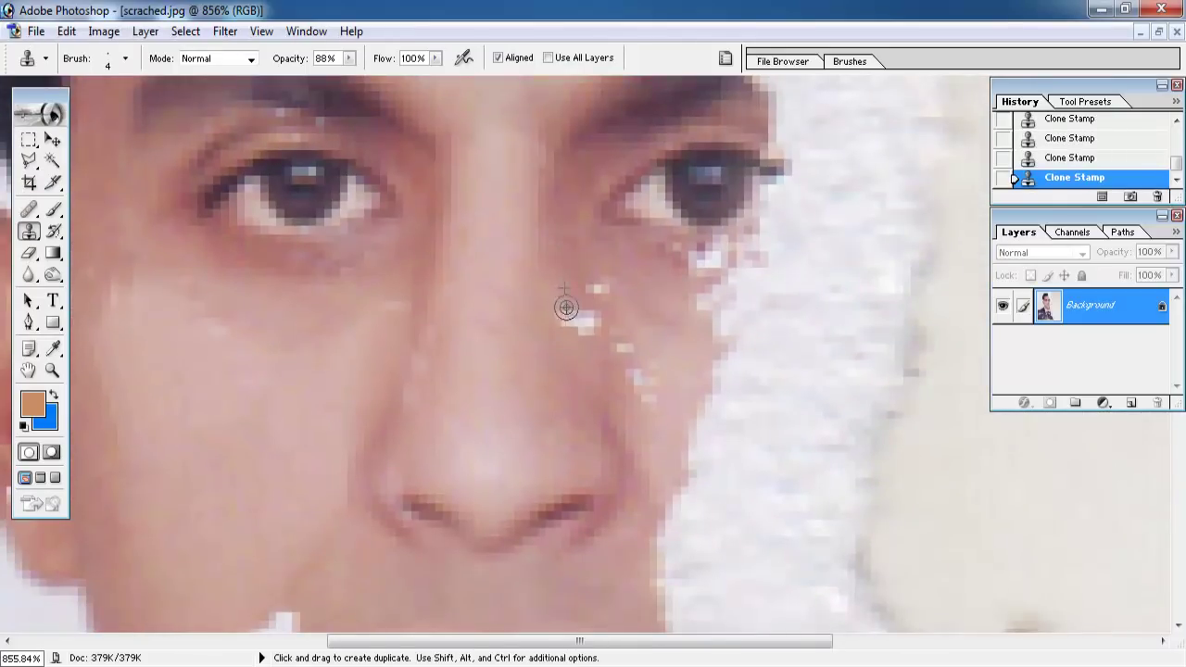
pyautogui.scroll(-3, 593, 288)
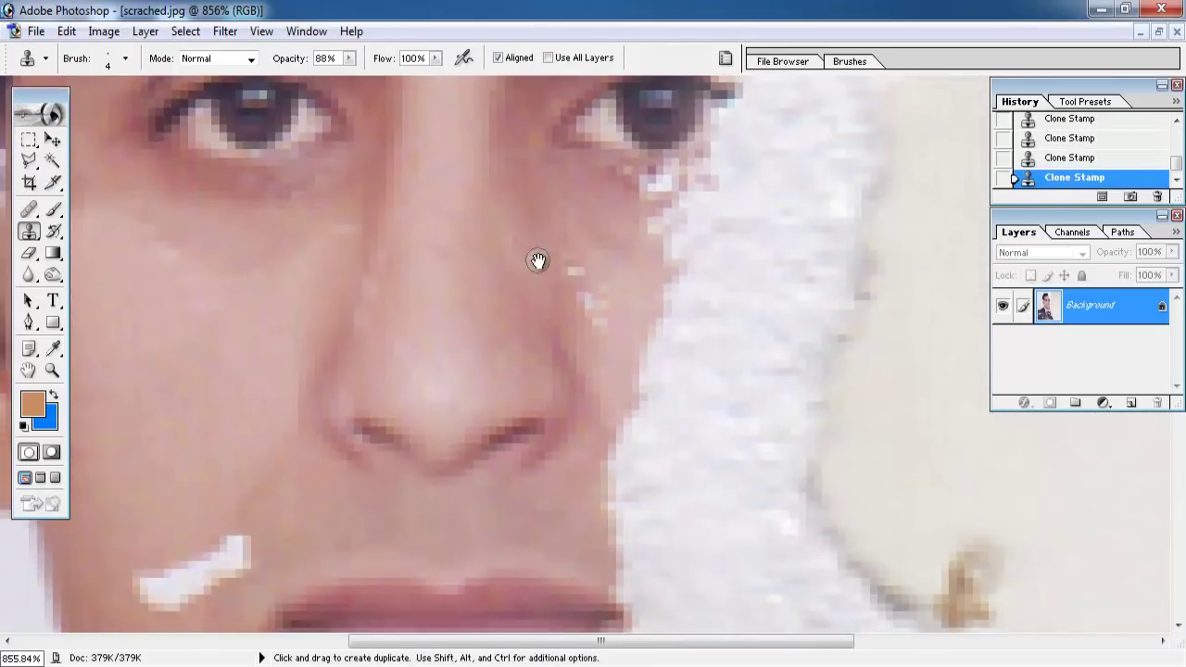
pyautogui.moveTo(538, 259); pyautogui.dragTo(522, 201)
pyautogui.moveTo(555, 251); pyautogui.dragTo(655, 225)
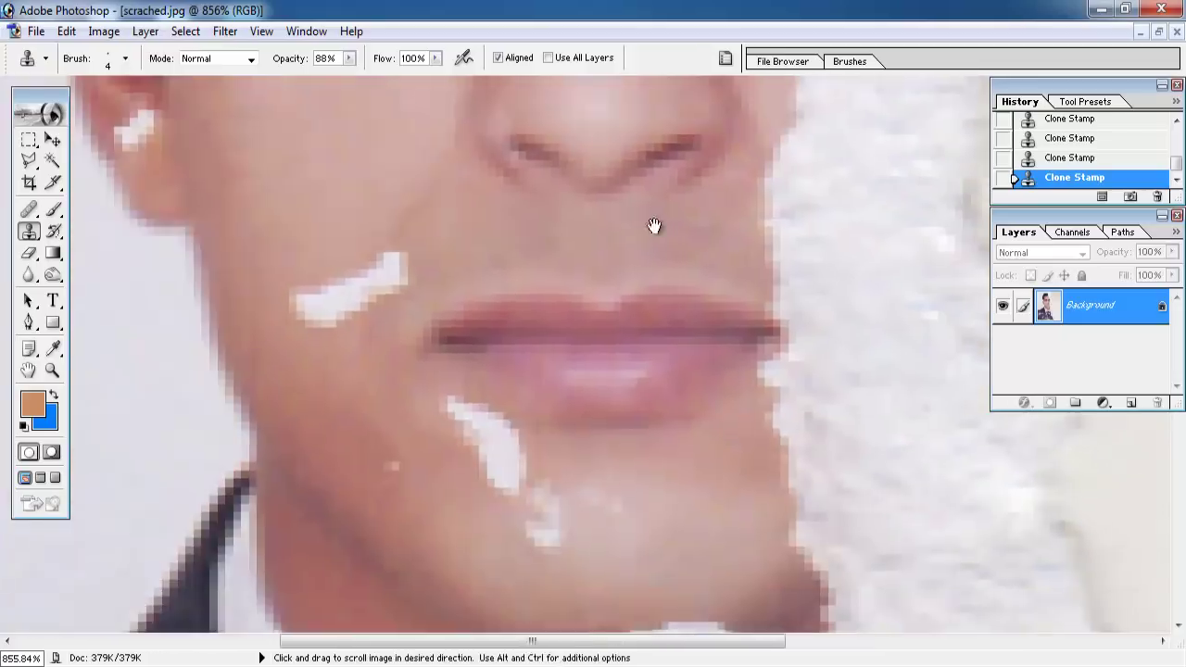
# Step: Zoom to 1600% on the white patch beside the lips and clone skin over it
pyautogui.rightClick(390, 239)
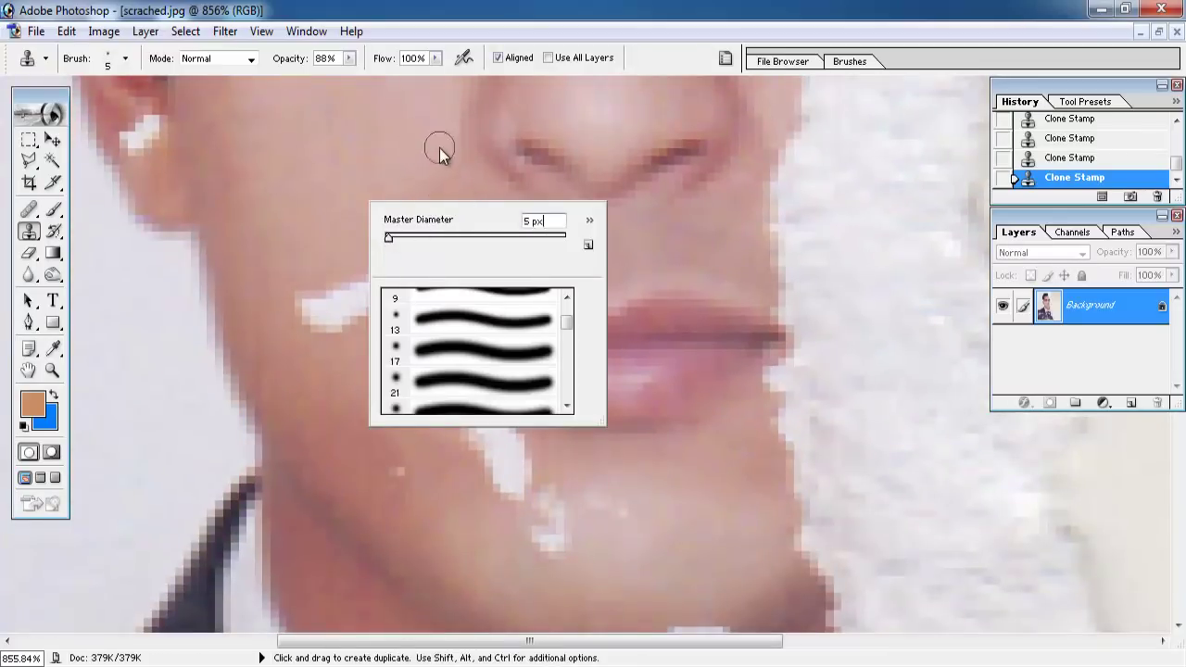
pyautogui.press('Return')
pyautogui.click(52, 370)
pyautogui.click(306, 305)
pyautogui.moveTo(575, 349); pyautogui.dragTo(283, 426)
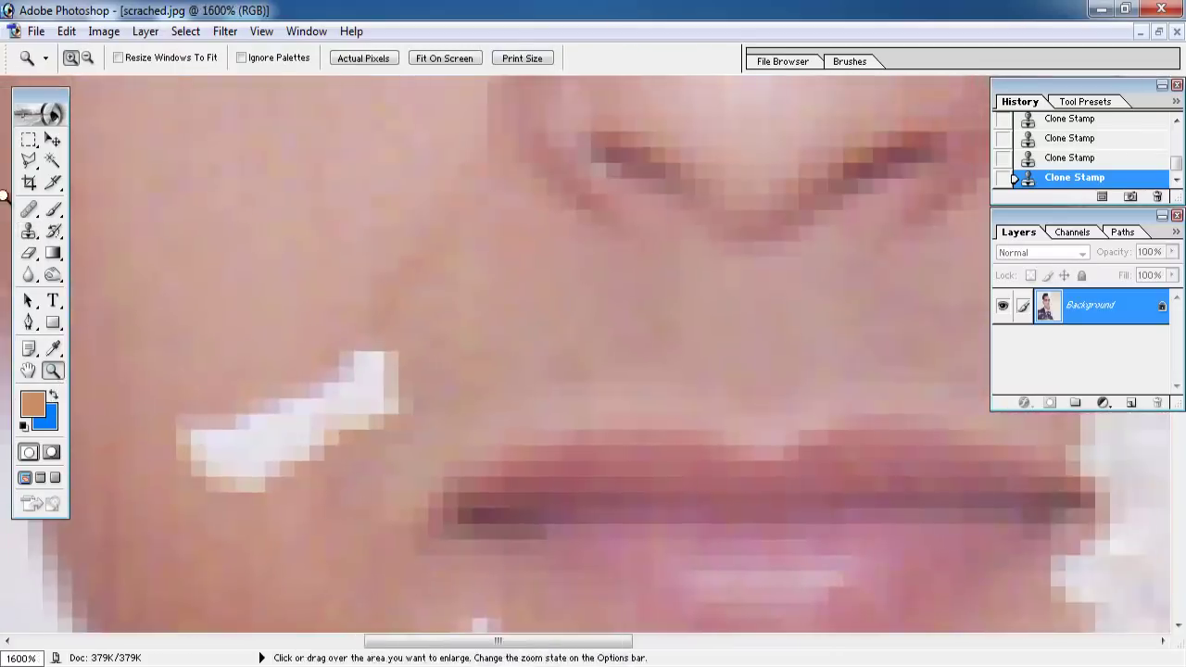
pyautogui.click(29, 231)
pyautogui.moveTo(396, 338)
pyautogui.mouseDown()
pyautogui.moveTo(379, 402)
pyautogui.moveTo(436, 283)
pyautogui.moveTo(509, 180)
pyautogui.mouseUp()
pyautogui.moveTo(468, 254)
pyautogui.mouseDown()
pyautogui.moveTo(477, 177)
pyautogui.moveTo(423, 204)
pyautogui.moveTo(463, 288)
pyautogui.moveTo(411, 334)
pyautogui.mouseUp()
# Step: Clone skin over the small white spot and scratch left of the lips
pyautogui.keyDown('alt'); pyautogui.click(424, 204); pyautogui.keyUp('alt')
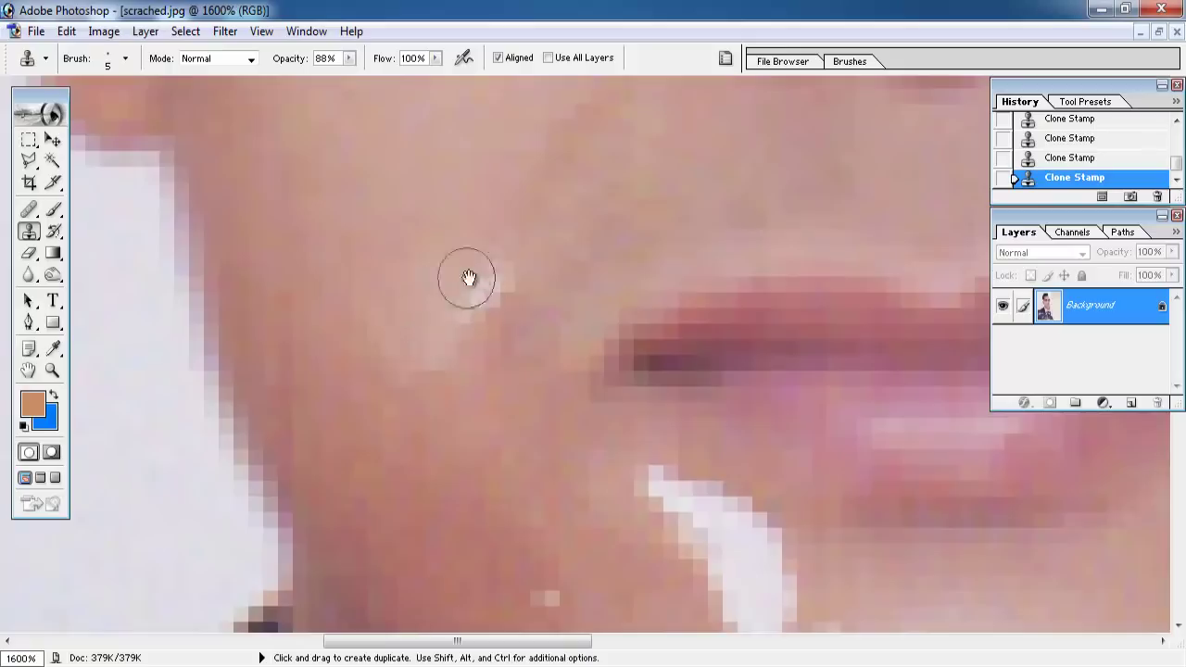
pyautogui.moveTo(445, 390); pyautogui.dragTo(431, 474)
pyautogui.moveTo(398, 425); pyautogui.dragTo(371, 329)
pyautogui.keyDown('alt'); pyautogui.click(455, 217); pyautogui.keyUp('alt')
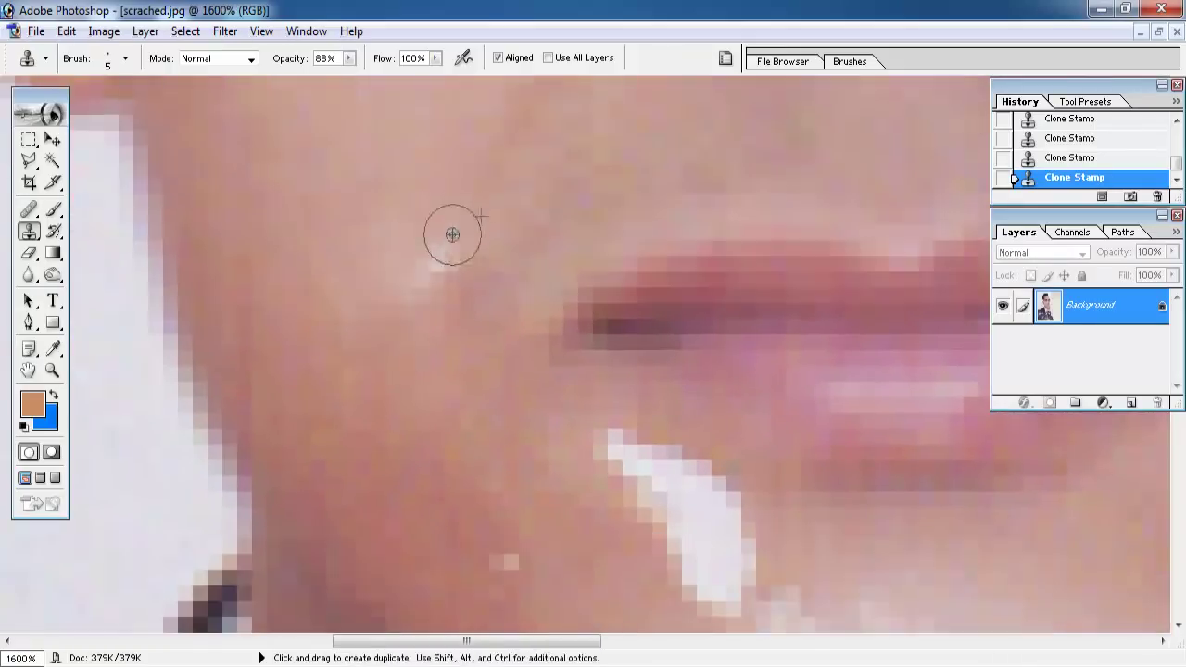
pyautogui.moveTo(453, 233)
pyautogui.mouseDown()
pyautogui.moveTo(437, 323)
pyautogui.moveTo(508, 268)
pyautogui.mouseUp()
pyautogui.keyDown('alt'); pyautogui.click(490, 179); pyautogui.keyUp('alt')
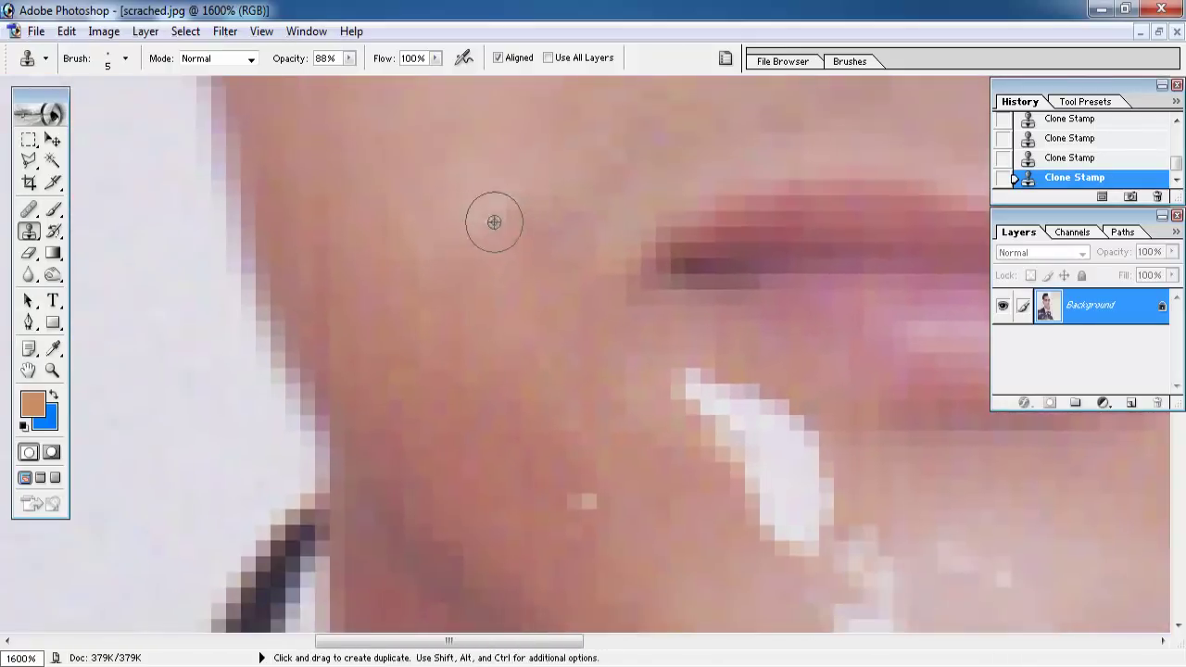
pyautogui.moveTo(494, 223)
pyautogui.mouseDown()
pyautogui.moveTo(479, 199)
pyautogui.moveTo(432, 273)
pyautogui.moveTo(495, 293)
pyautogui.moveTo(556, 371)
pyautogui.mouseUp()
# Step: Paint out the remaining lower scratch with skin tone, then zoom out to the full portrait
pyautogui.moveTo(495, 332)
pyautogui.mouseDown()
pyautogui.moveTo(495, 270)
pyautogui.moveTo(441, 253)
pyautogui.mouseUp()
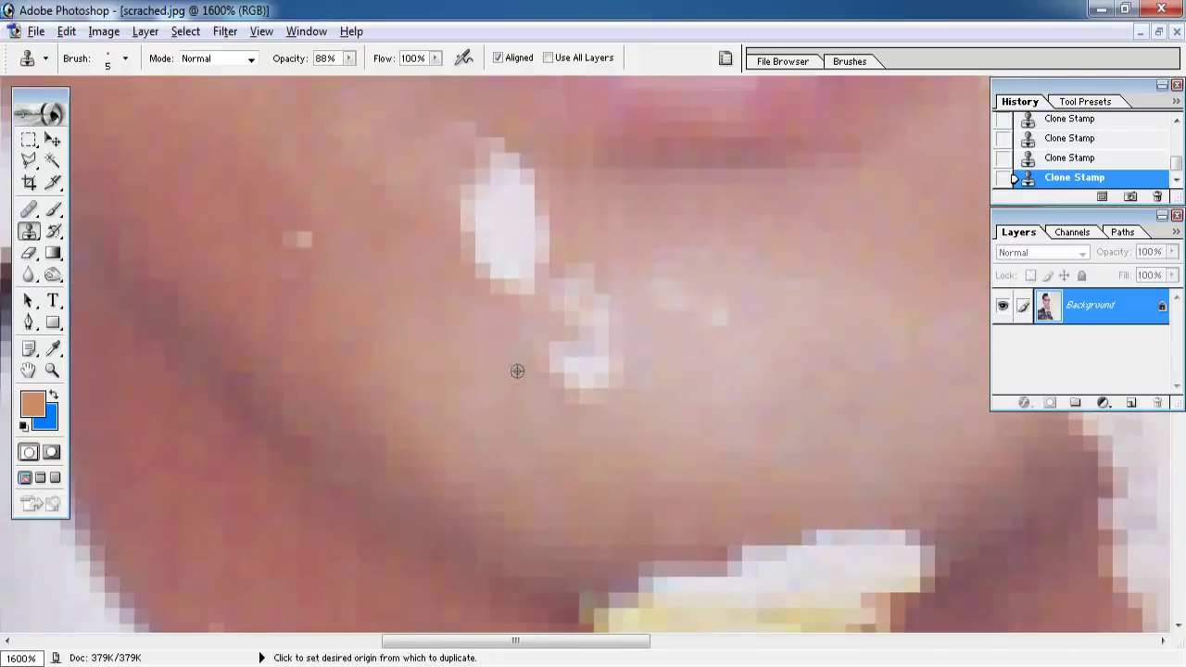
pyautogui.keyDown('alt'); pyautogui.click(575, 424); pyautogui.keyUp('alt')
pyautogui.moveTo(584, 342)
pyautogui.mouseDown()
pyautogui.moveTo(617, 324)
pyautogui.moveTo(566, 310)
pyautogui.mouseUp()
pyautogui.moveTo(511, 366); pyautogui.dragTo(571, 444)
pyautogui.keyDown('alt'); pyautogui.click(638, 364); pyautogui.keyUp('alt')
pyautogui.moveTo(598, 371)
pyautogui.mouseDown()
pyautogui.moveTo(583, 324)
pyautogui.moveTo(538, 264)
pyautogui.moveTo(585, 198)
pyautogui.mouseUp()
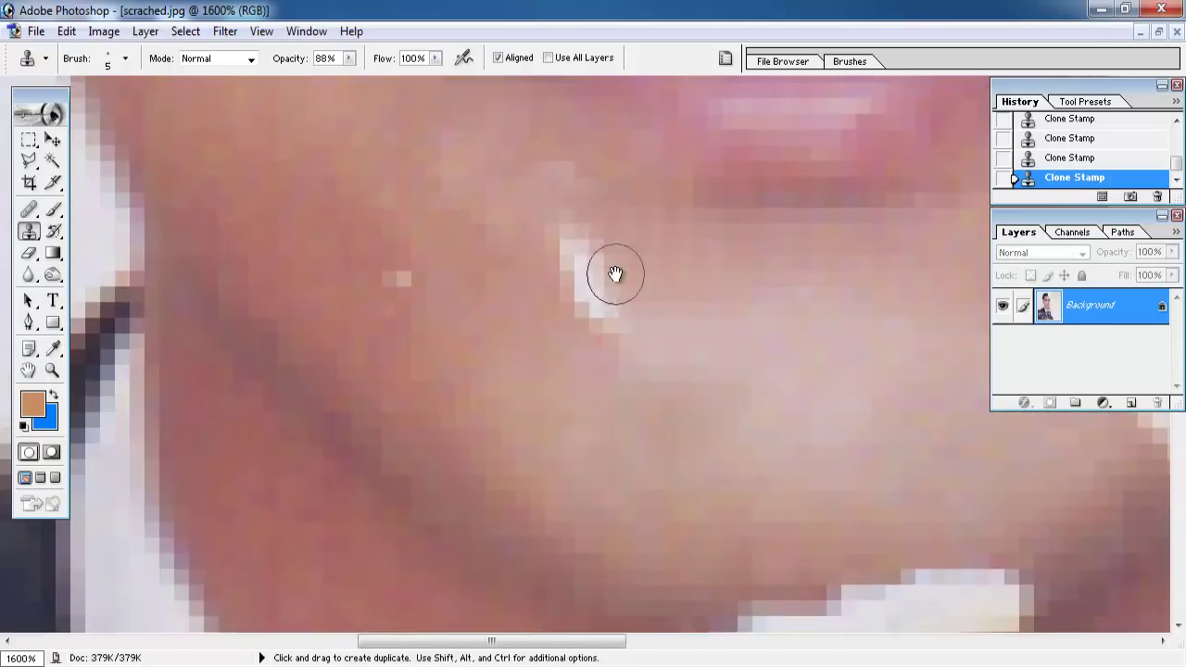
pyautogui.keyDown('alt'); pyautogui.click(532, 220); pyautogui.keyUp('alt')
pyautogui.moveTo(582, 311); pyautogui.dragTo(587, 300)
pyautogui.hotkey('ctrl', '0')
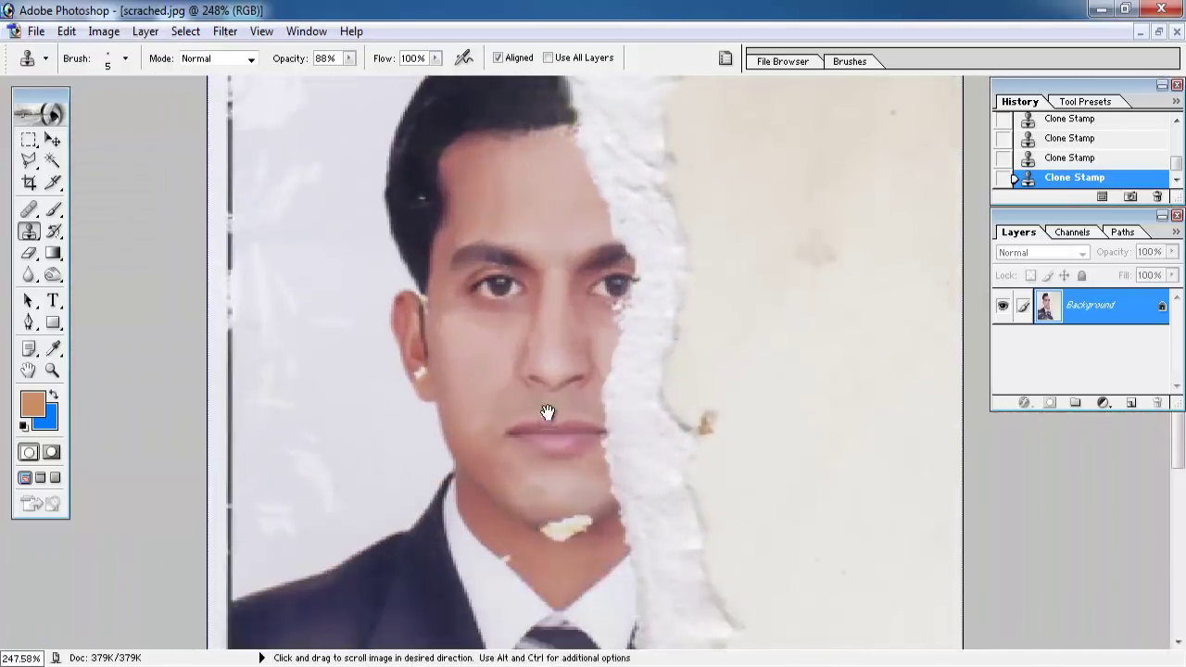
# Step: Lower the clone opacity to 62% and undo the last Clone Stamp stroke
pyautogui.rightClick(481, 435)
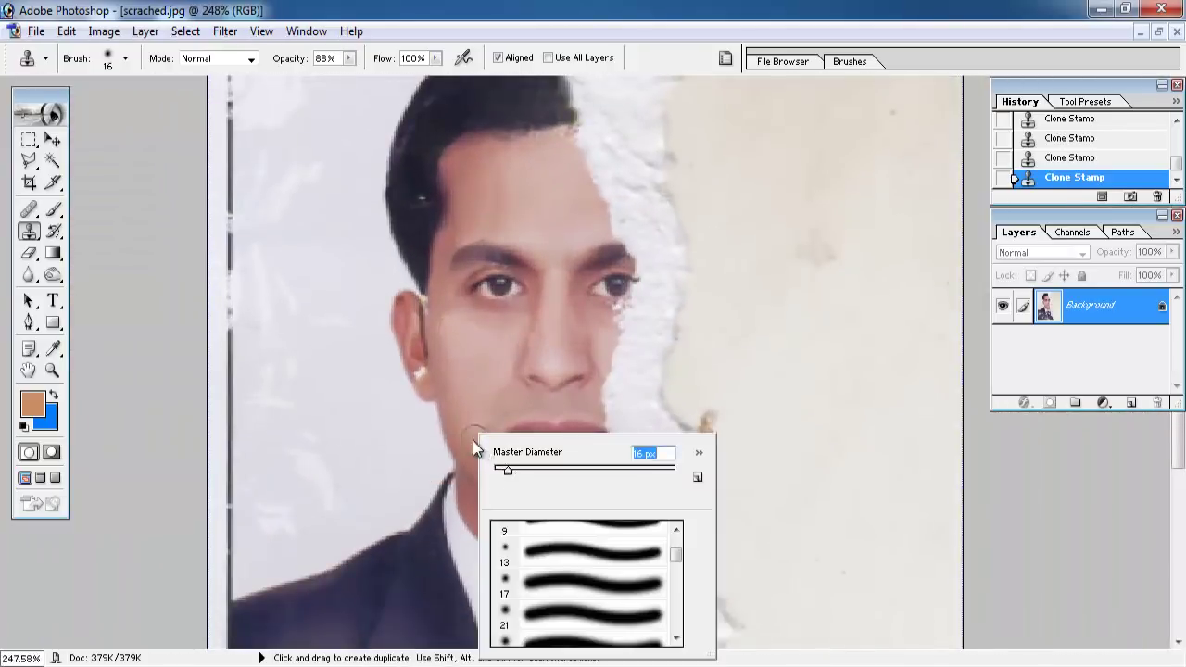
pyautogui.click(471, 426)
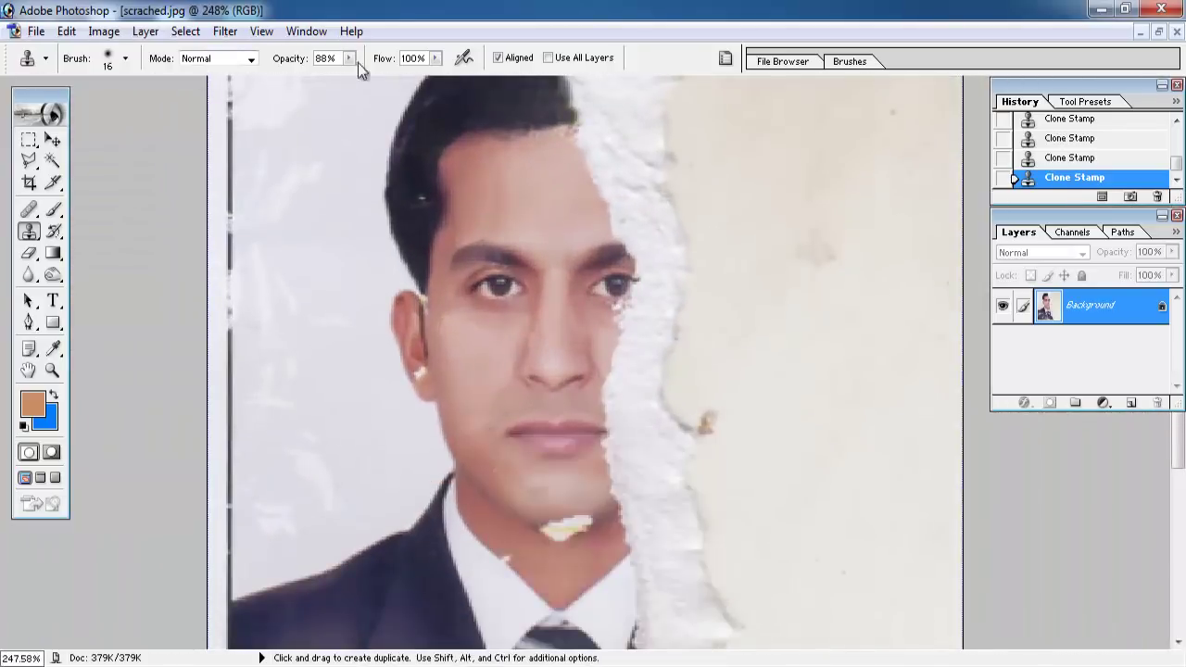
pyautogui.moveTo(349, 59); pyautogui.dragTo(326, 75)
pyautogui.moveTo(466, 437); pyautogui.dragTo(491, 221)
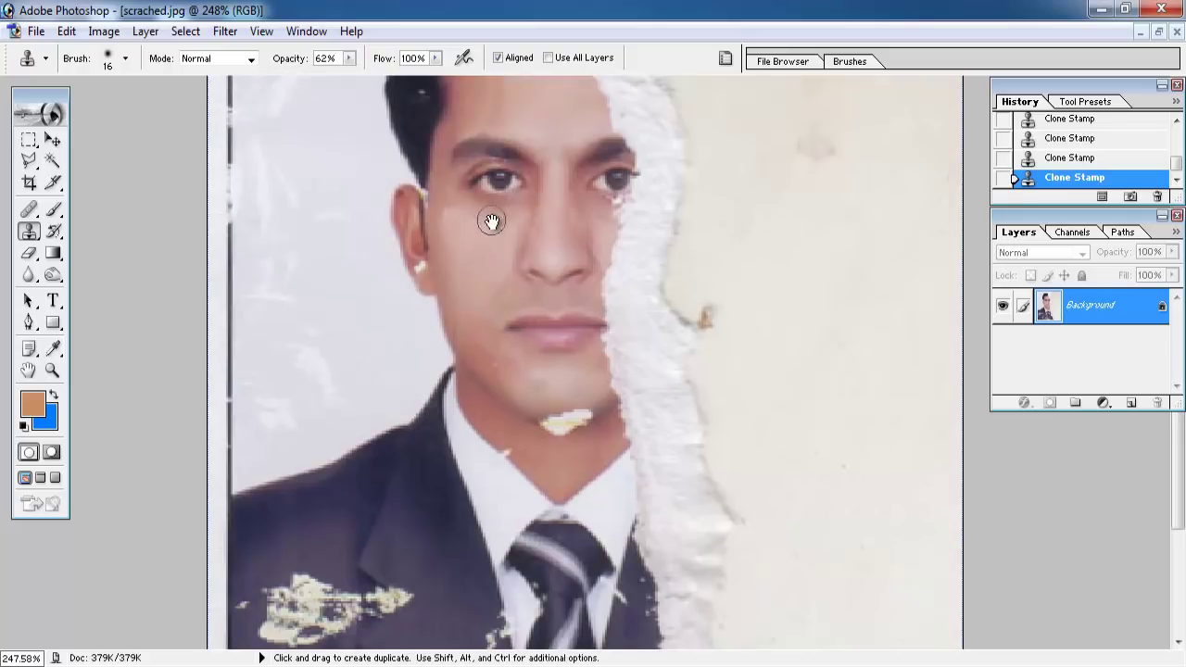
pyautogui.moveTo(456, 266); pyautogui.dragTo(456, 215)
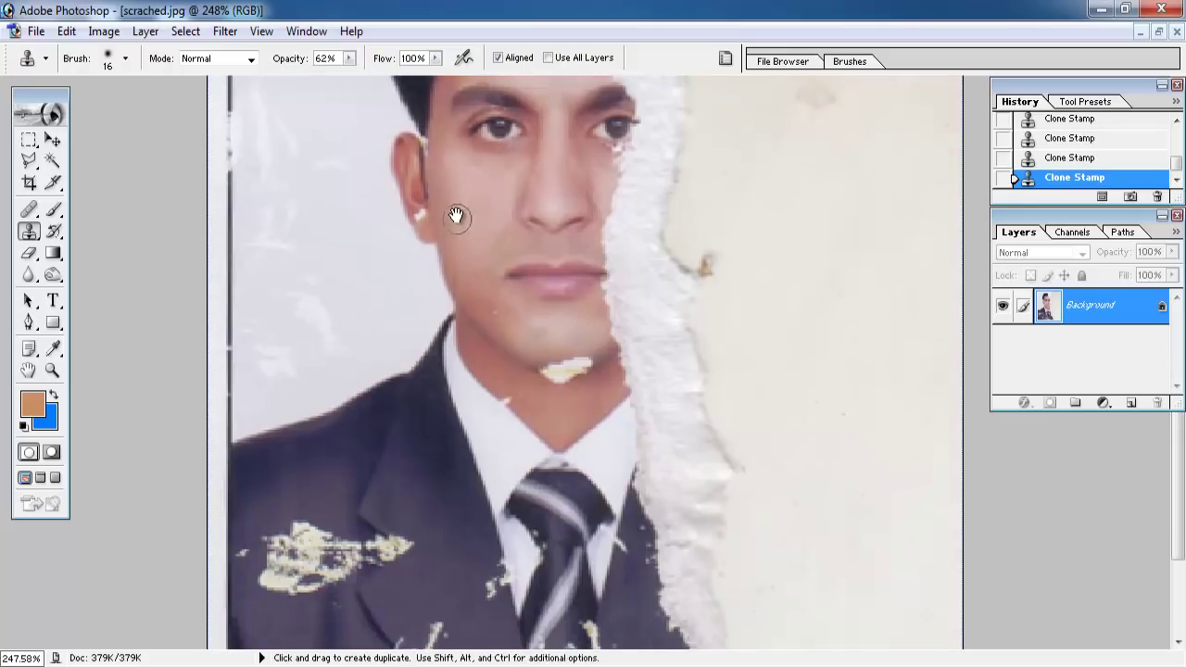
pyautogui.moveTo(492, 178); pyautogui.dragTo(509, 373)
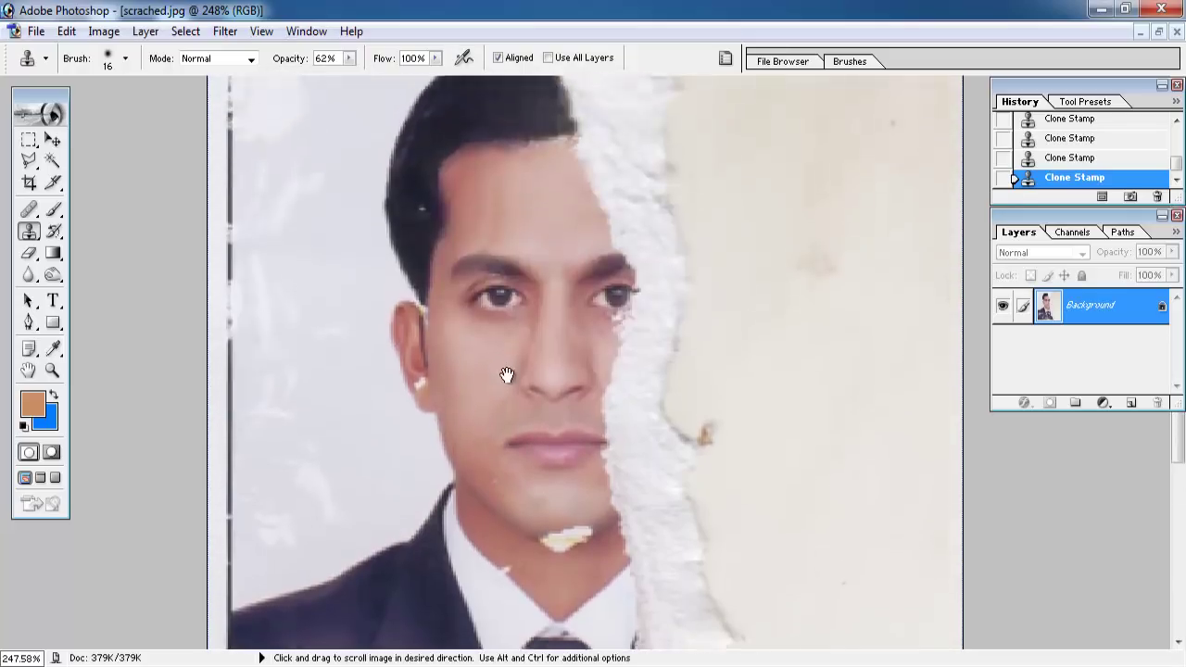
pyautogui.scroll(2, 571, 287)
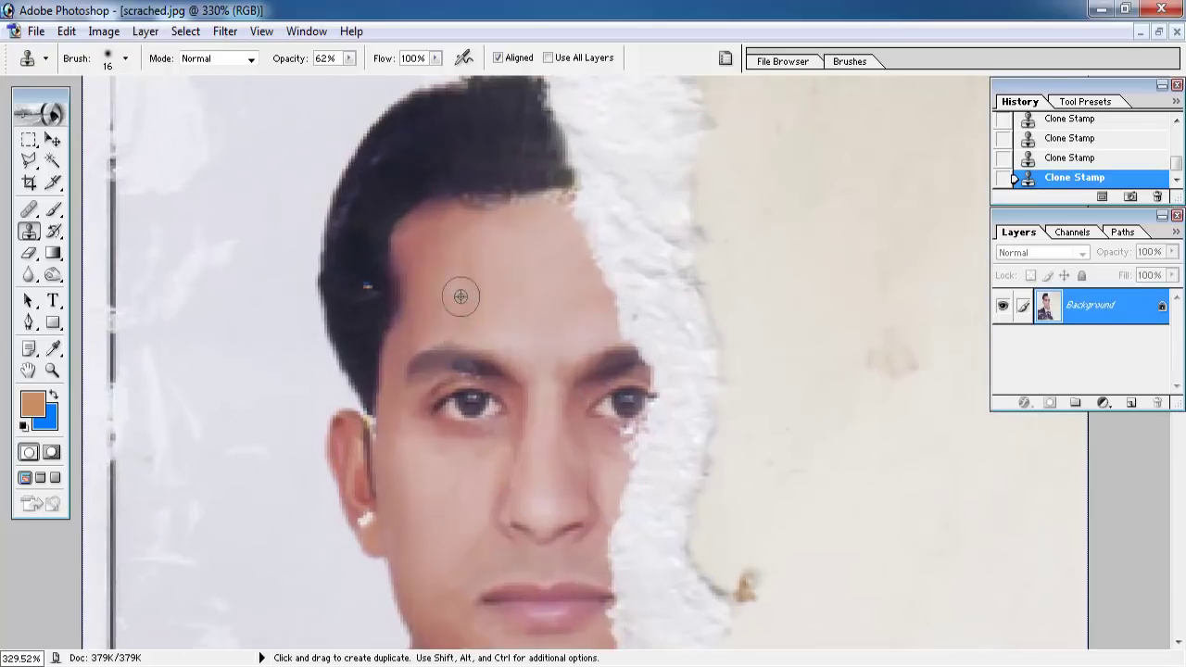
pyautogui.moveTo(478, 326); pyautogui.dragTo(480, 262)
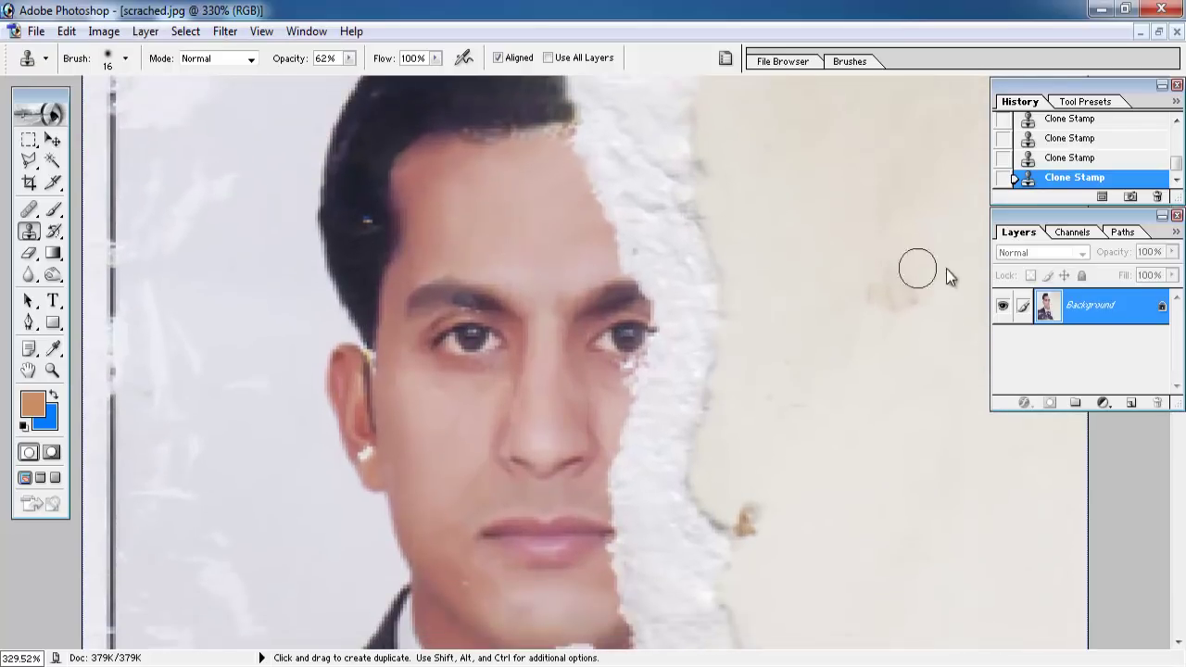
pyautogui.click(1070, 157)
# Step: Set a 4 px clone brush at 89% opacity and clone over the ear spot
pyautogui.scroll(2, 545, 282)
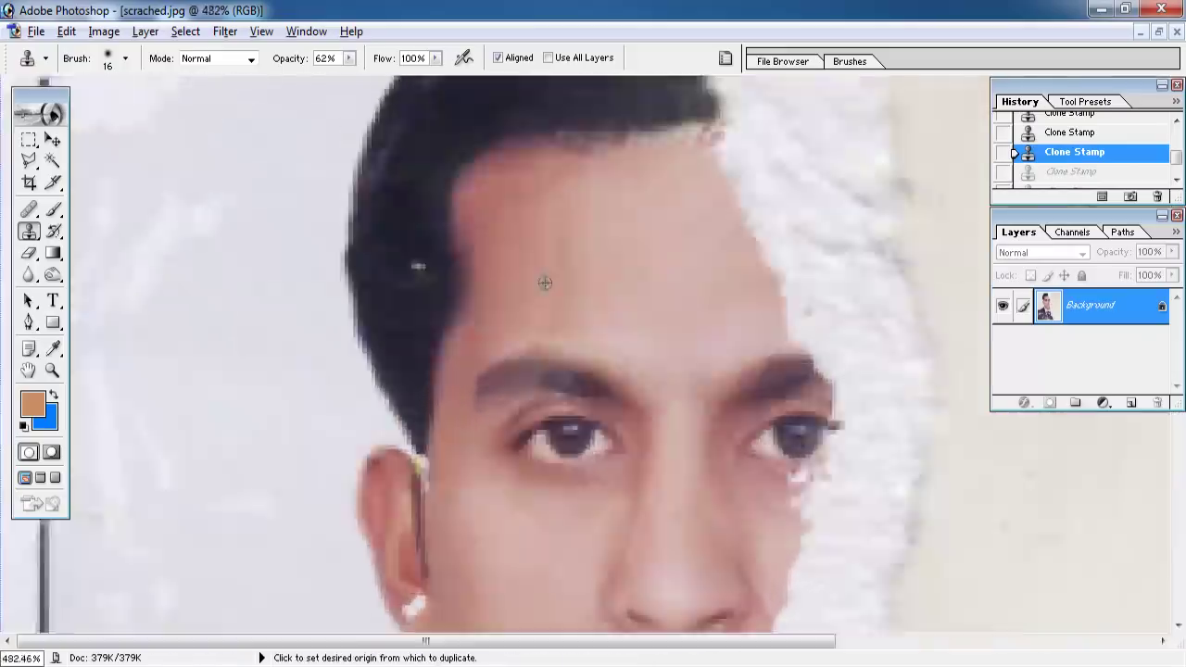
pyautogui.scroll(2, 545, 283)
pyautogui.moveTo(707, 480); pyautogui.dragTo(616, 334)
pyautogui.rightClick(617, 334)
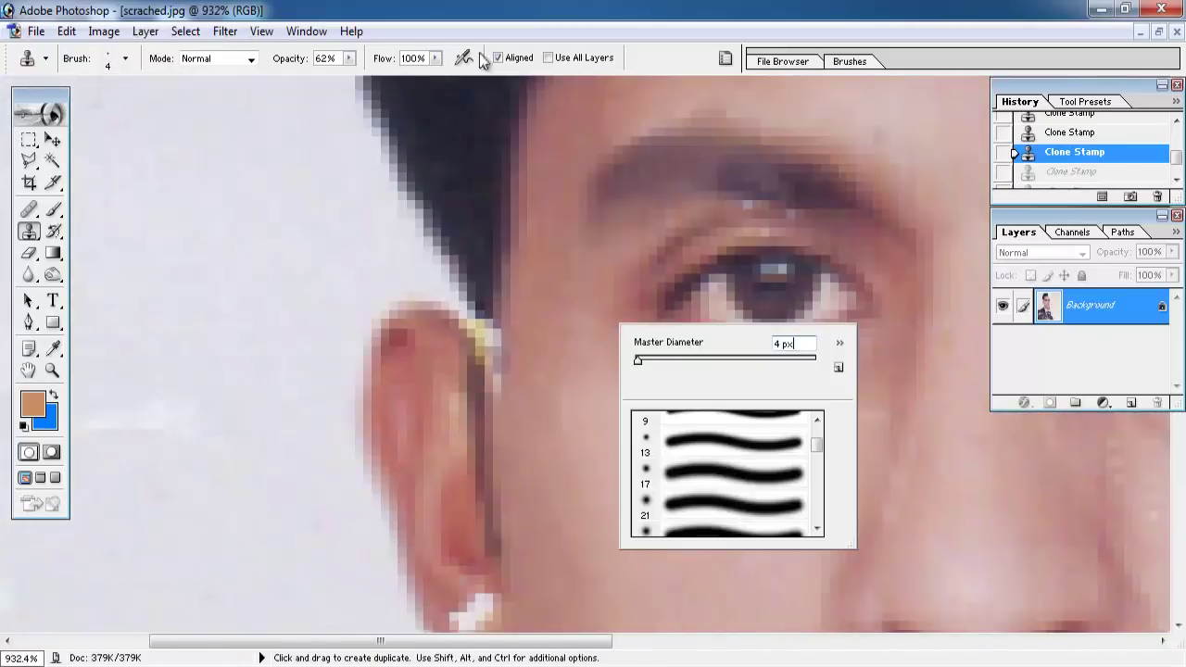
pyautogui.click(349, 57)
pyautogui.moveTo(348, 75); pyautogui.dragTo(375, 75)
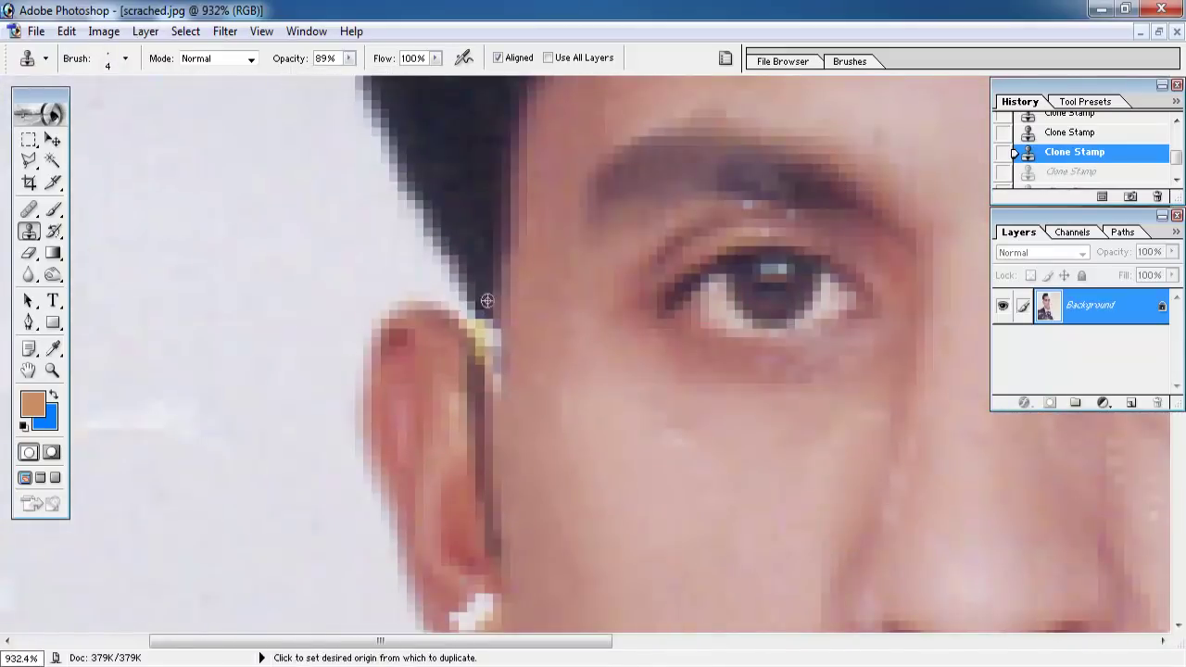
pyautogui.moveTo(480, 315); pyautogui.dragTo(488, 333)
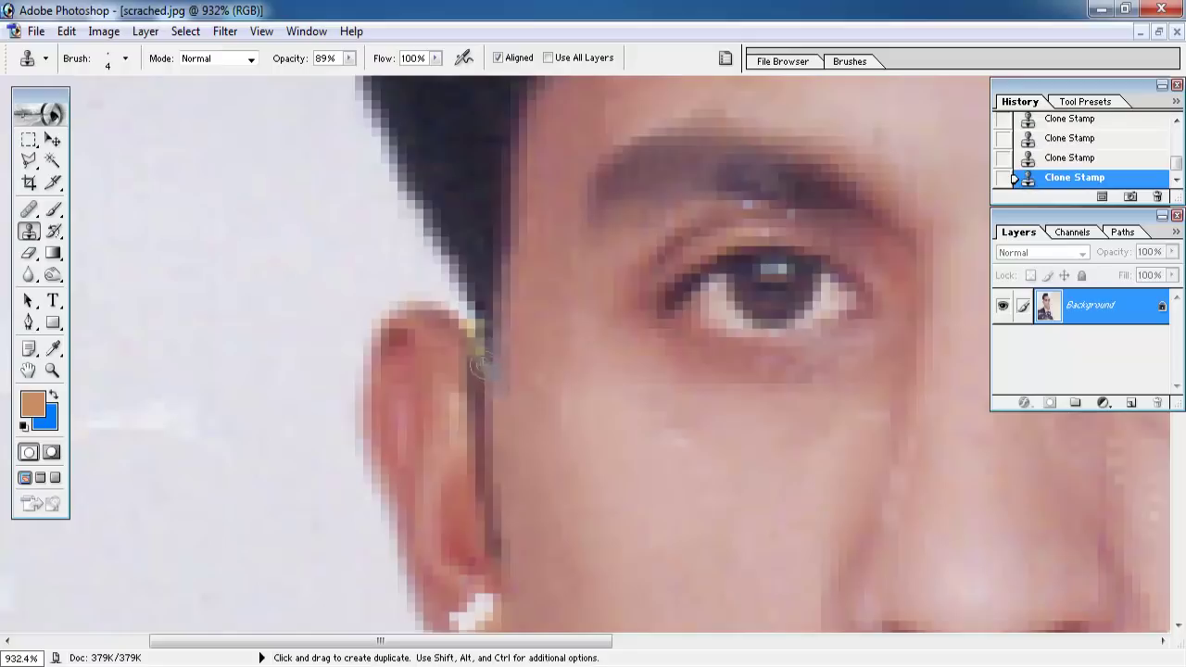
pyautogui.scroll(-1, 556, 284)
pyautogui.scroll(2, 556, 432)
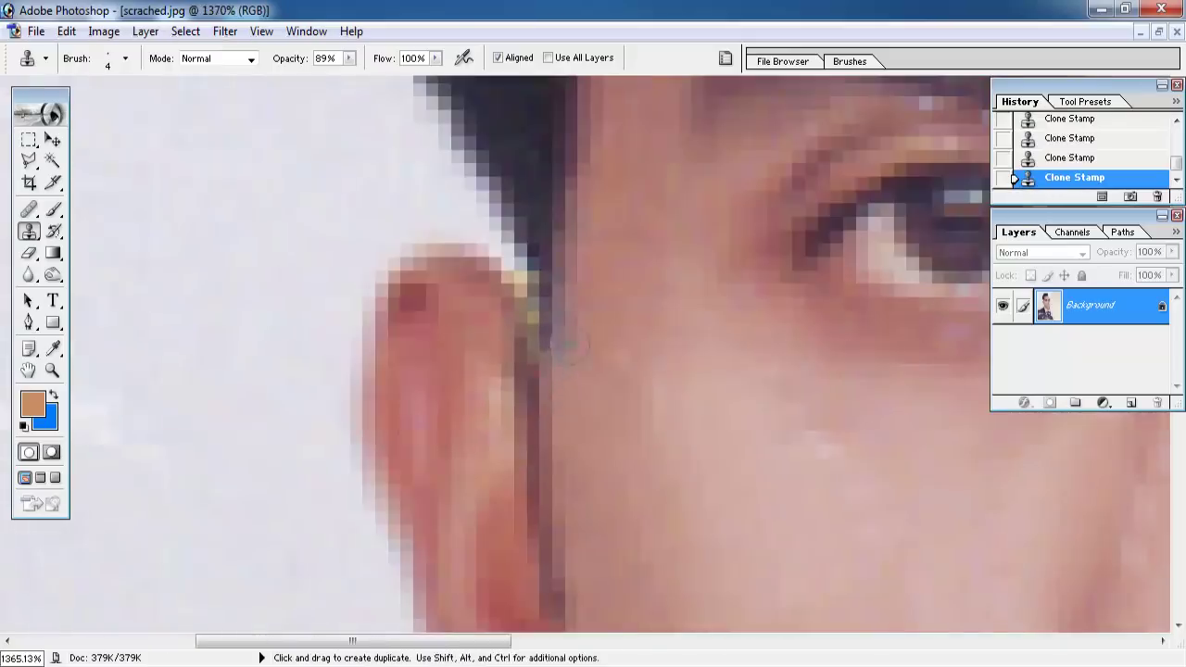
pyautogui.moveTo(556, 355); pyautogui.dragTo(622, 379)
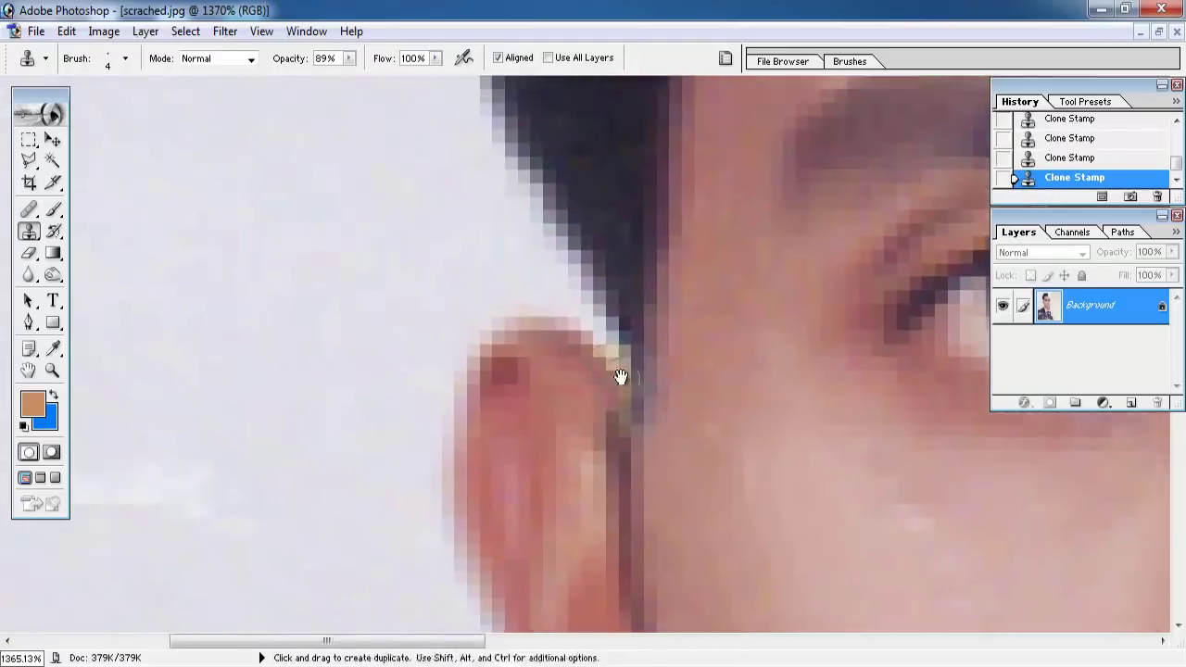
# Step: Sample clean chin skin and clone it over the white chin blemish's edges
pyautogui.scroll(-3, 599, 378)
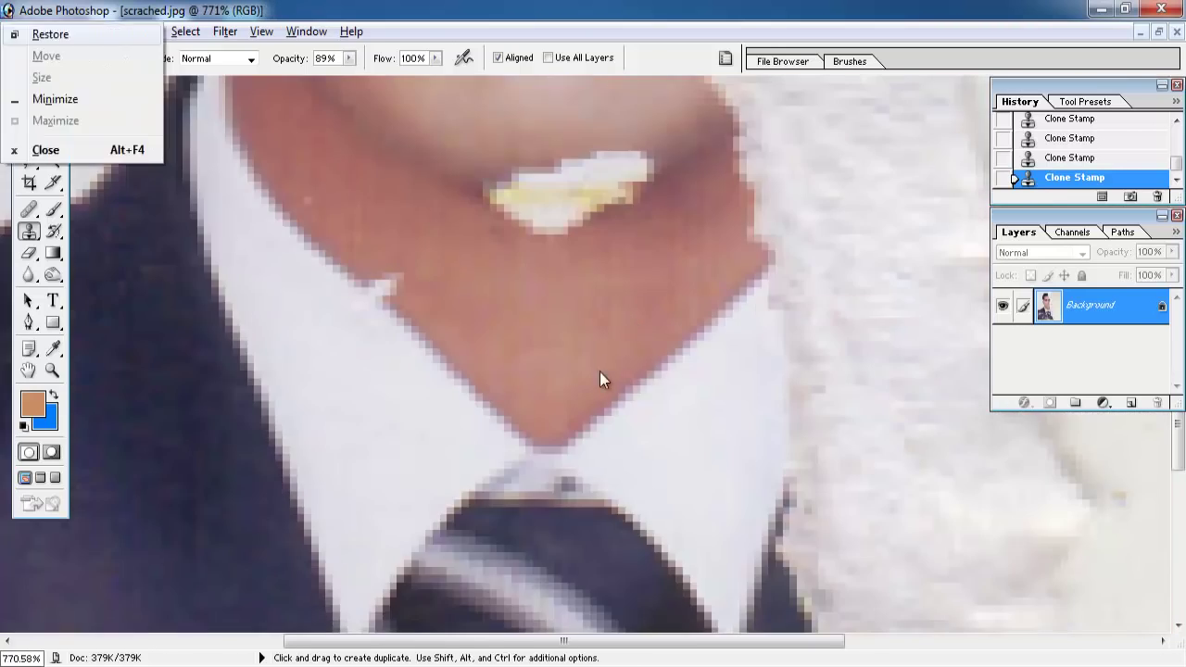
pyautogui.scroll(3, 585, 399)
pyautogui.keyDown('alt'); pyautogui.click(700, 248); pyautogui.keyUp('alt')
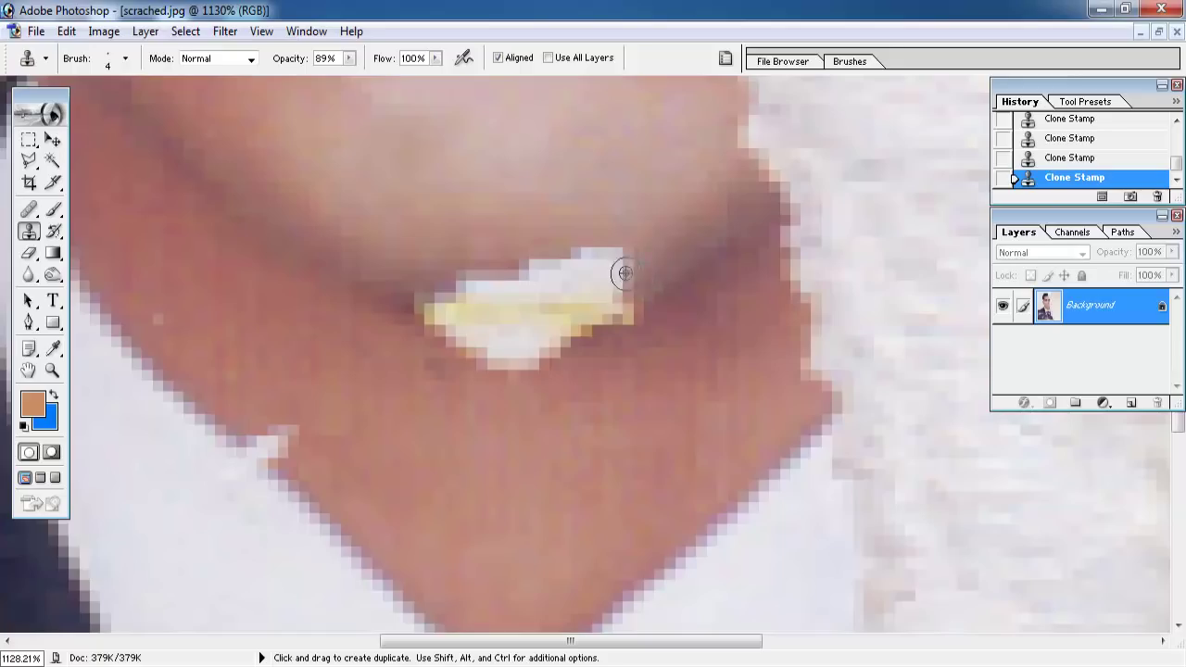
pyautogui.moveTo(612, 250); pyautogui.dragTo(581, 233)
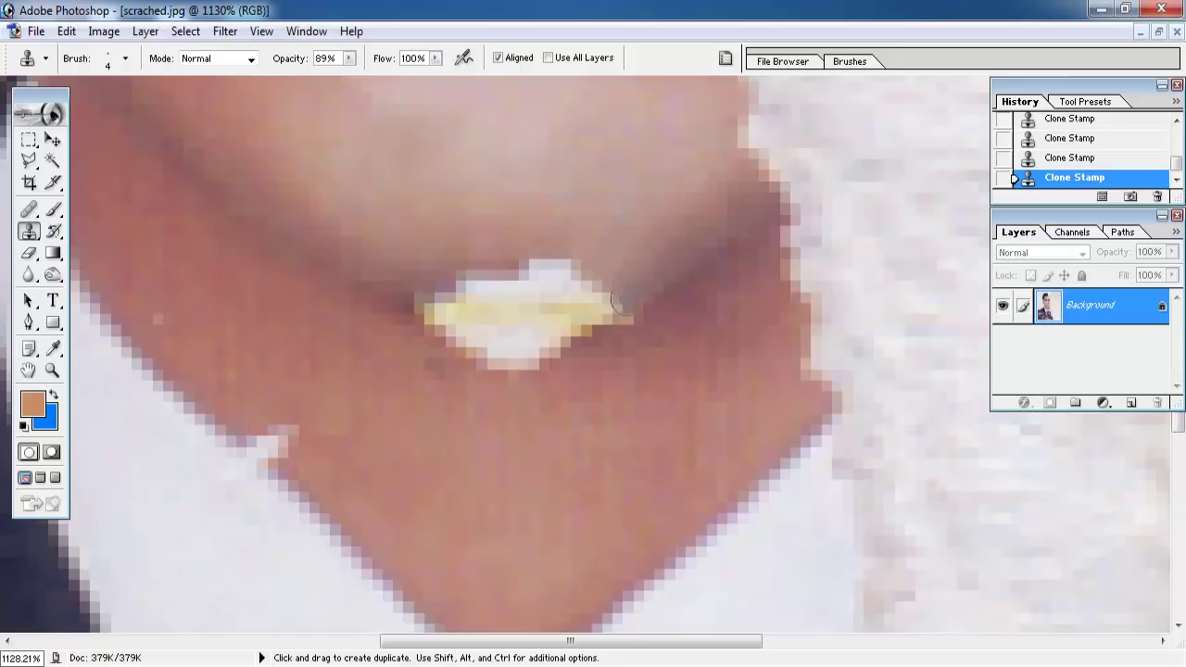
pyautogui.moveTo(619, 301); pyautogui.dragTo(590, 306)
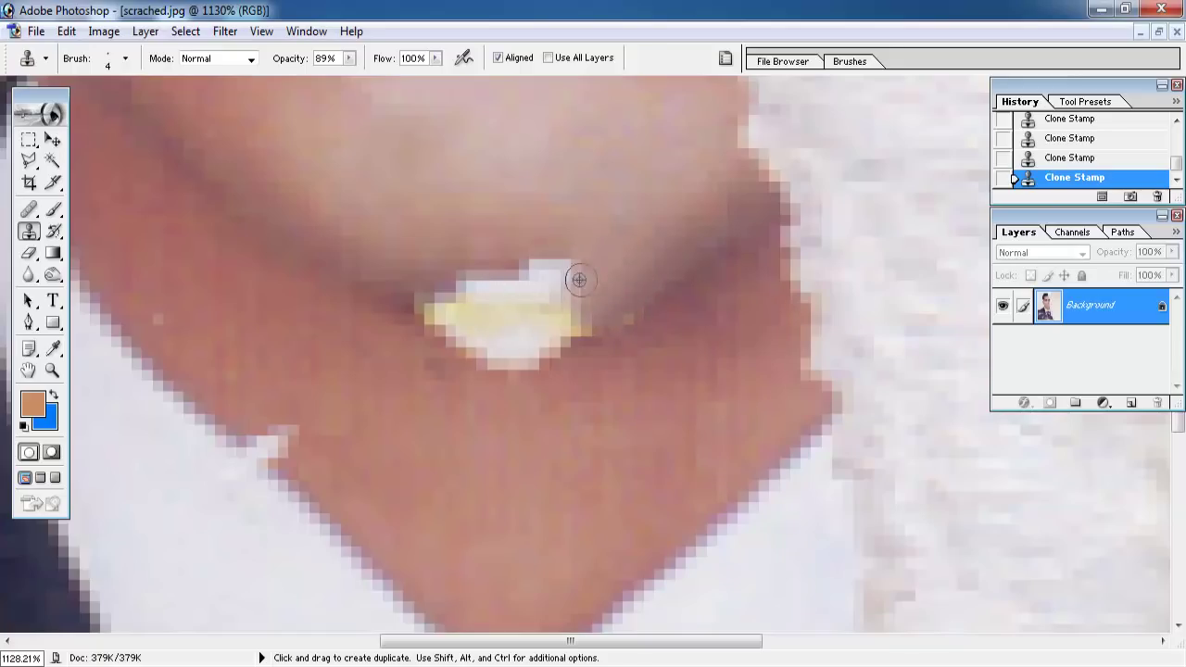
pyautogui.hscroll(-2, 556, 295)
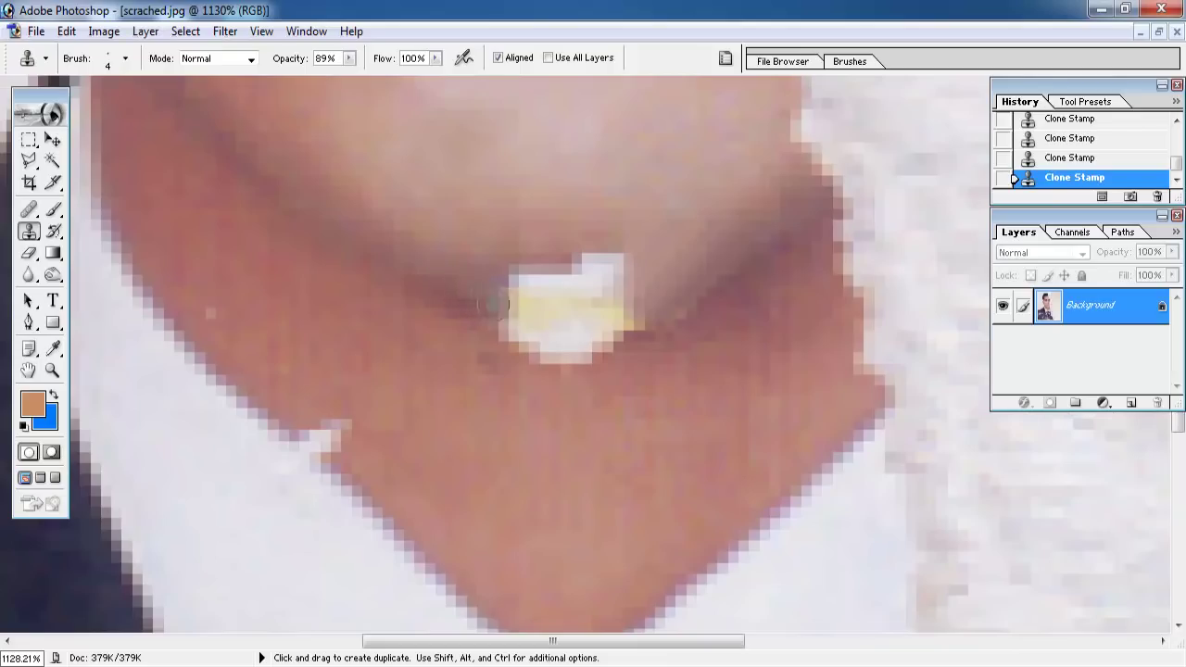
pyautogui.moveTo(494, 304); pyautogui.dragTo(615, 268)
pyautogui.press('space')
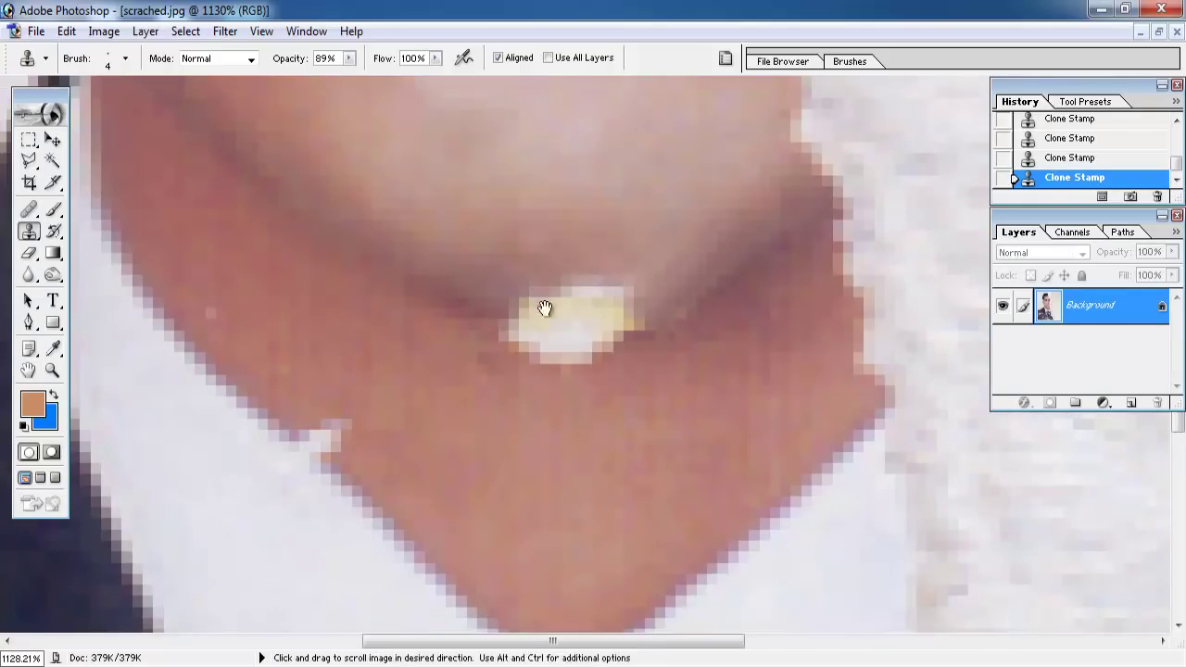
pyautogui.moveTo(545, 308); pyautogui.dragTo(555, 258)
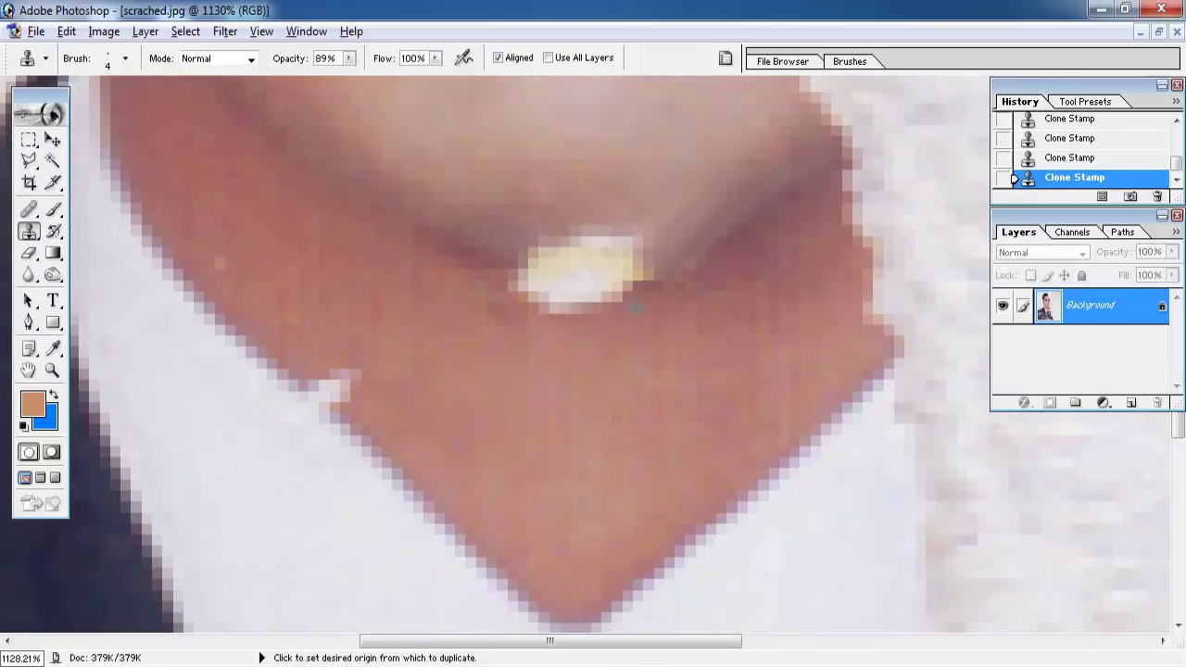
pyautogui.keyDown('alt'); pyautogui.click(612, 301); pyautogui.keyUp('alt')
pyautogui.click(559, 304)
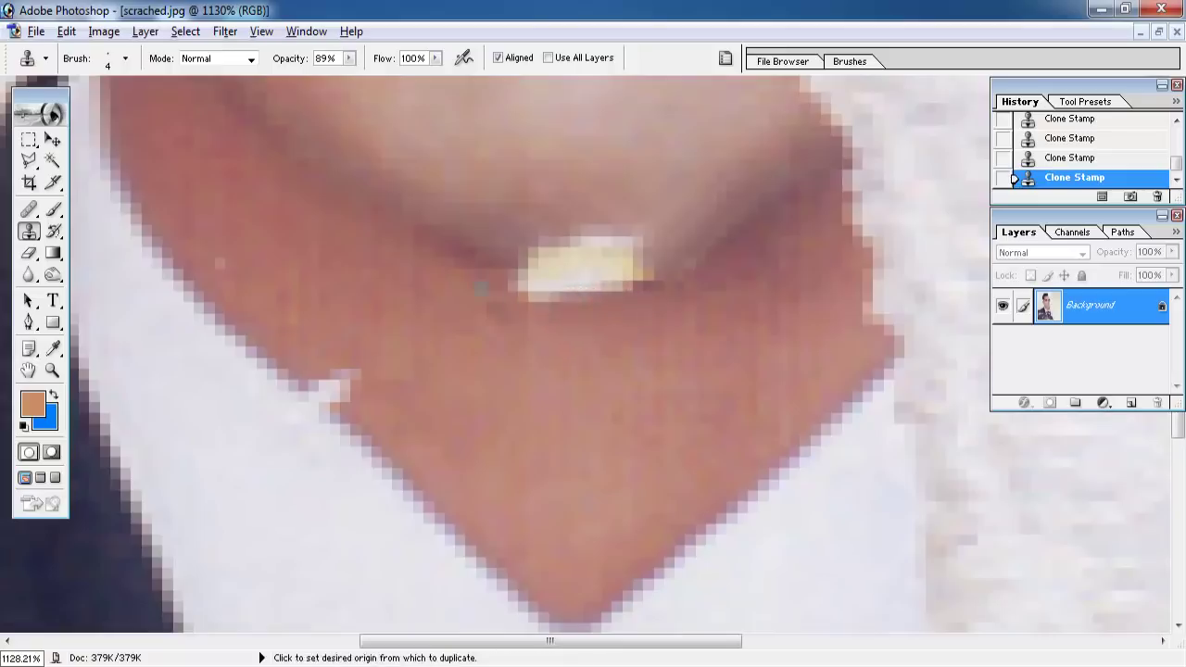
# Step: At 1600% zoom, raise cloning opacity to 97% and cover the remaining blemish
pyautogui.keyDown('alt'); pyautogui.click(632, 303); pyautogui.keyUp('alt')
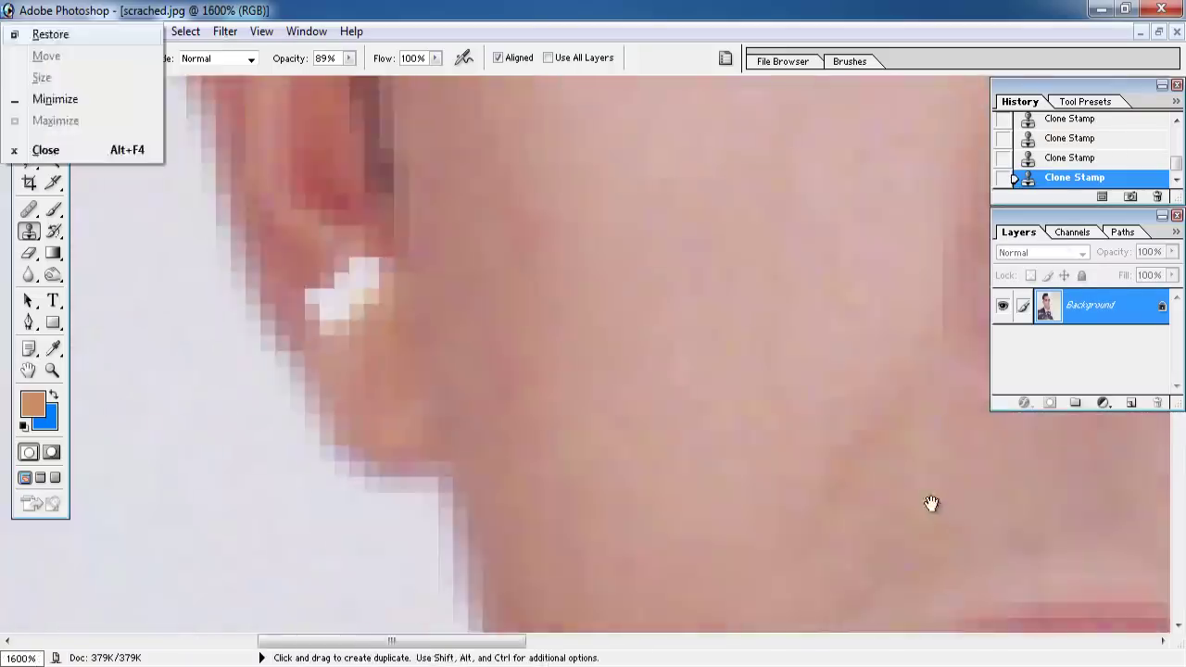
pyautogui.keyDown('ctrl'); pyautogui.click(370, 313); pyautogui.keyUp('ctrl')
pyautogui.keyDown('ctrl'); pyautogui.click(418, 333); pyautogui.keyUp('ctrl')
pyautogui.moveTo(510, 330); pyautogui.dragTo(489, 307)
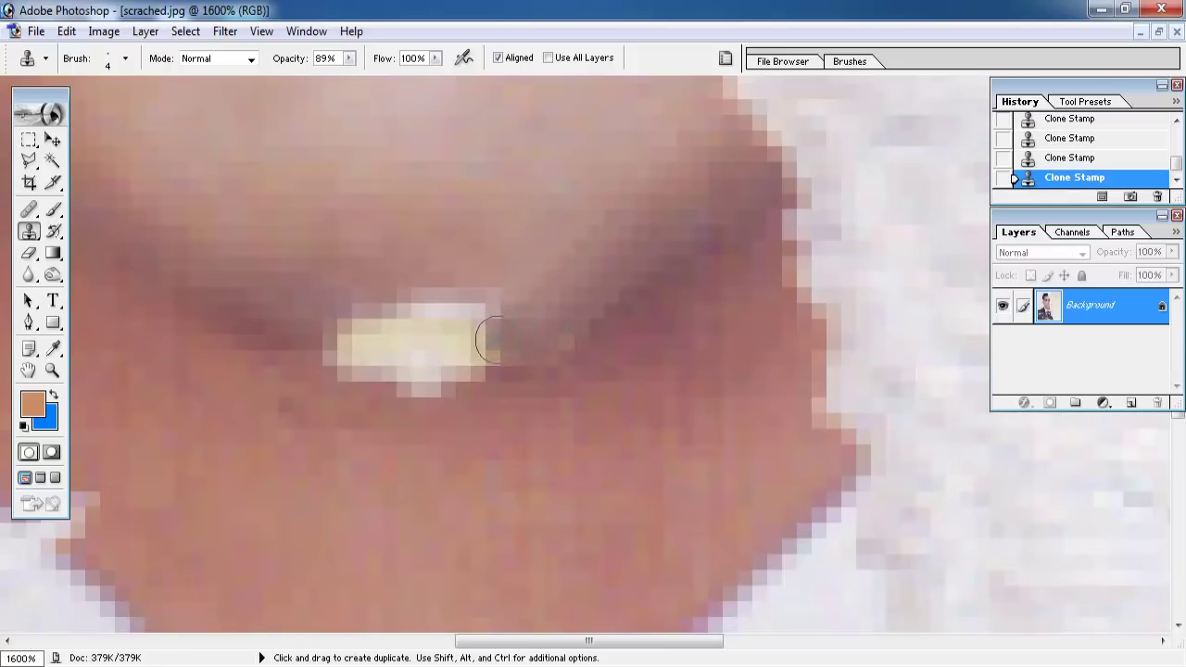
pyautogui.moveTo(338, 352); pyautogui.dragTo(403, 328)
pyautogui.click(400, 323)
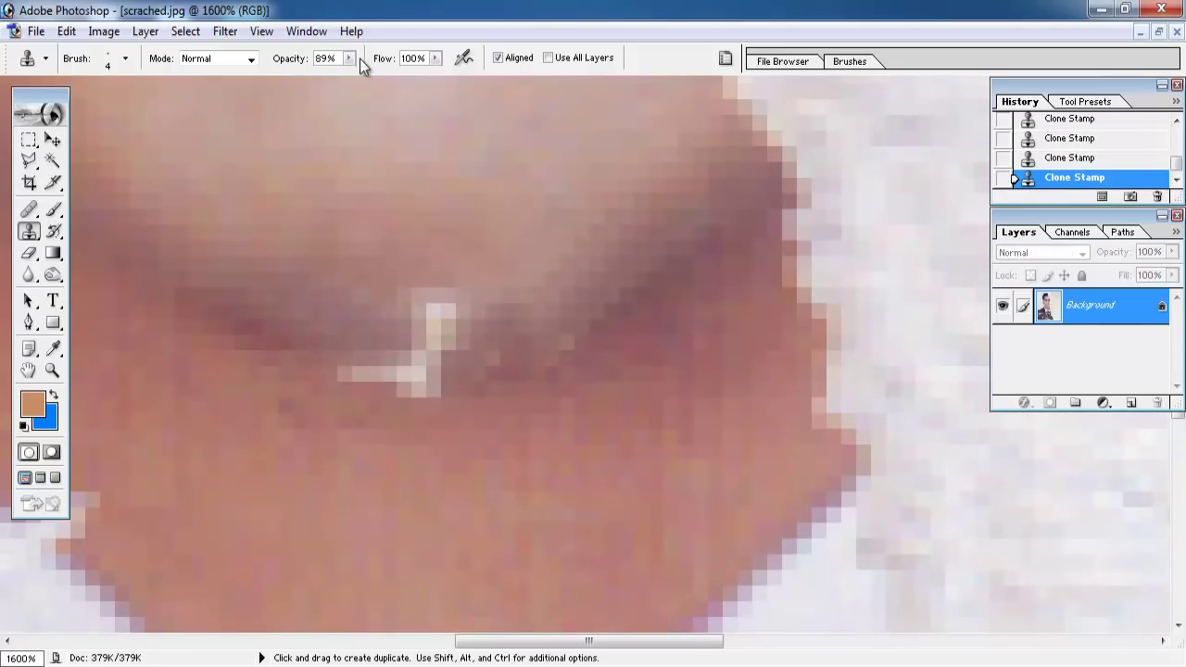
pyautogui.click(353, 190)
pyautogui.click(432, 292)
pyautogui.moveTo(435, 334); pyautogui.dragTo(469, 301)
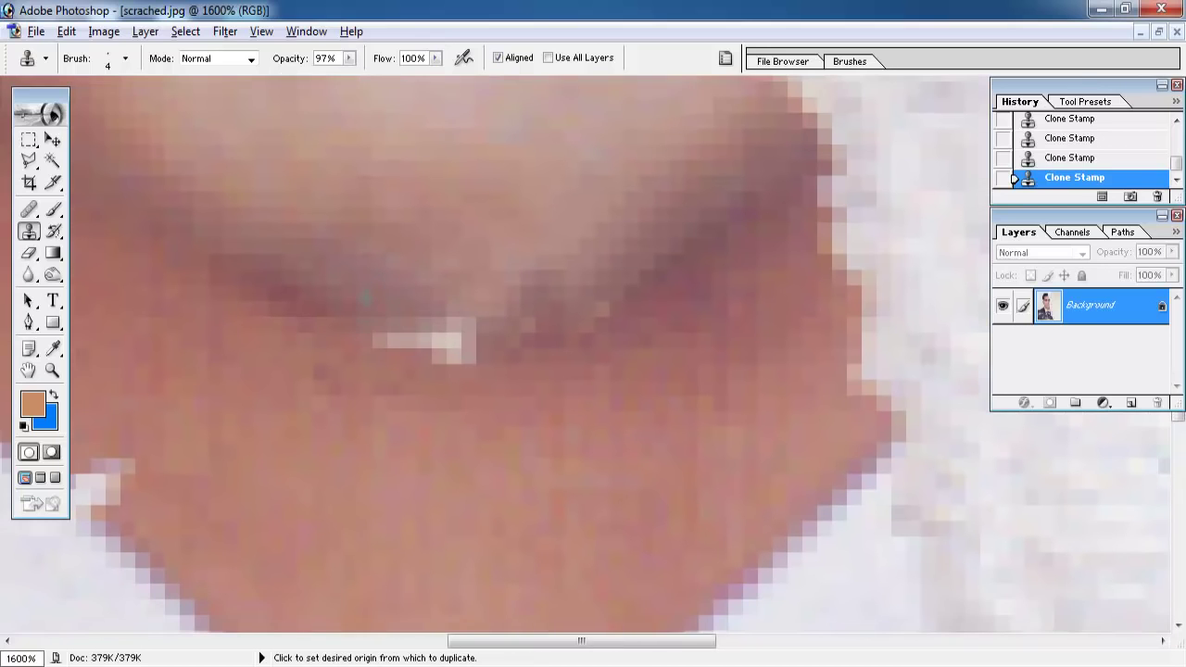
pyautogui.moveTo(380, 338); pyautogui.dragTo(435, 332)
pyautogui.keyDown('alt'); pyautogui.click(450, 321); pyautogui.keyUp('alt')
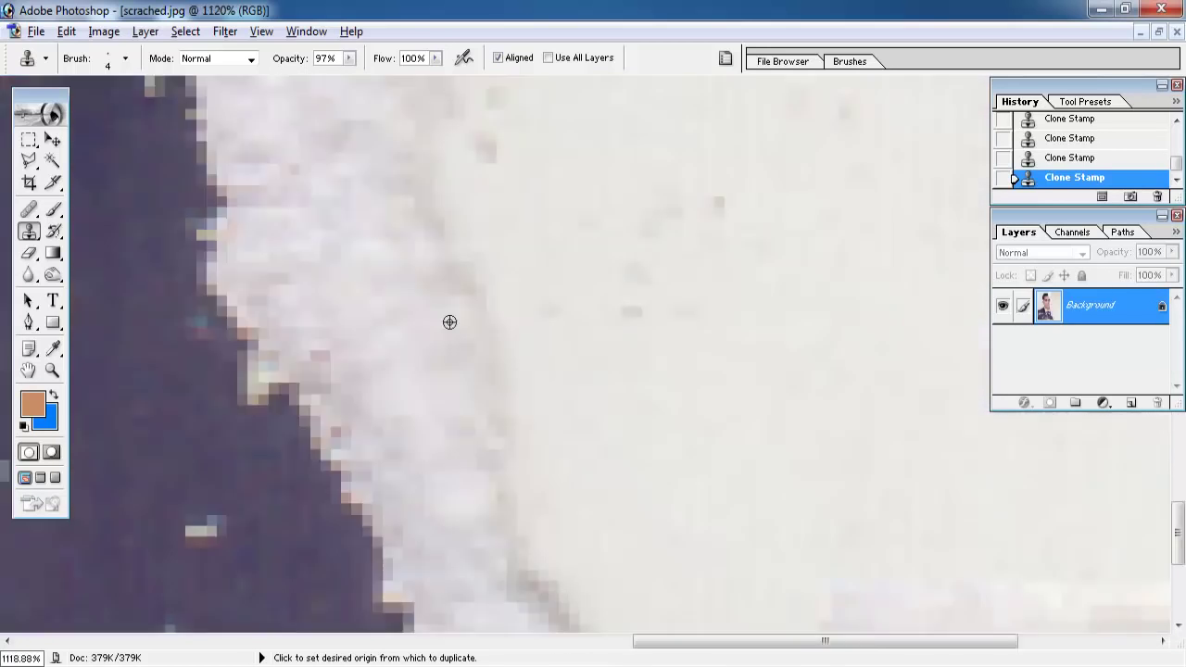
# Step: Enlarge the clone brush to 7 and zoom to 1600% on the chin crease
pyautogui.keyDown('ctrl'); pyautogui.click(710, 511); pyautogui.keyUp('ctrl')
pyautogui.keyDown('ctrl'); pyautogui.click(441, 223); pyautogui.keyUp('ctrl')
pyautogui.keyDown('ctrl'); pyautogui.click(441, 224); pyautogui.keyUp('ctrl')
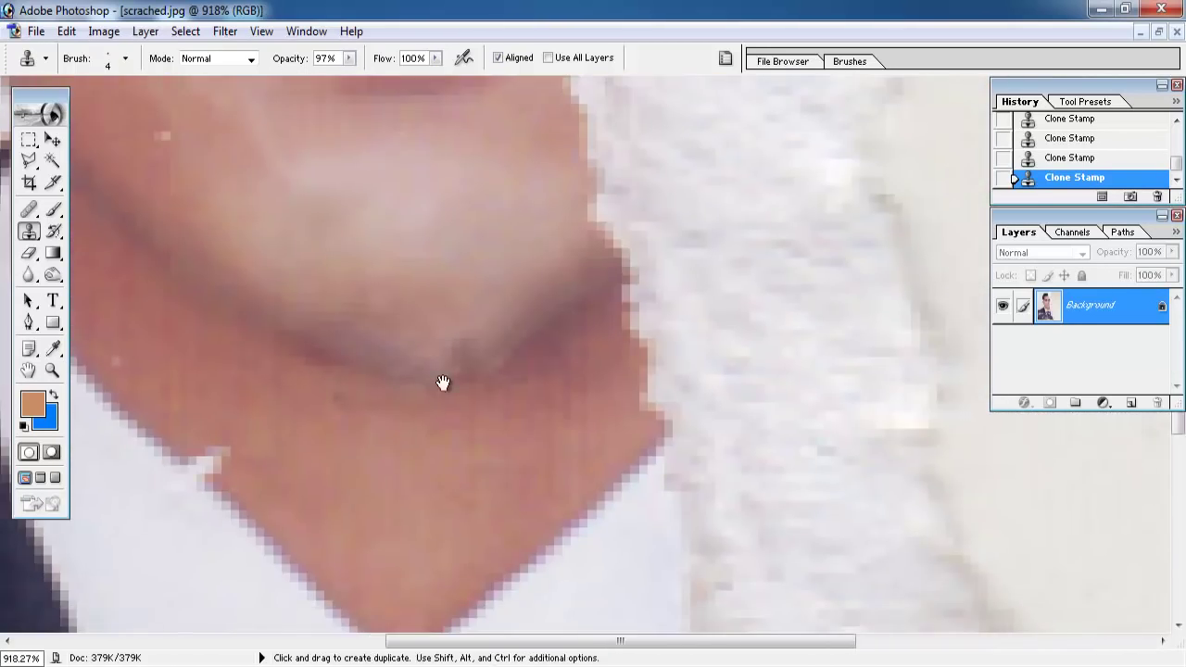
pyautogui.rightClick(322, 291)
pyautogui.press('Return')
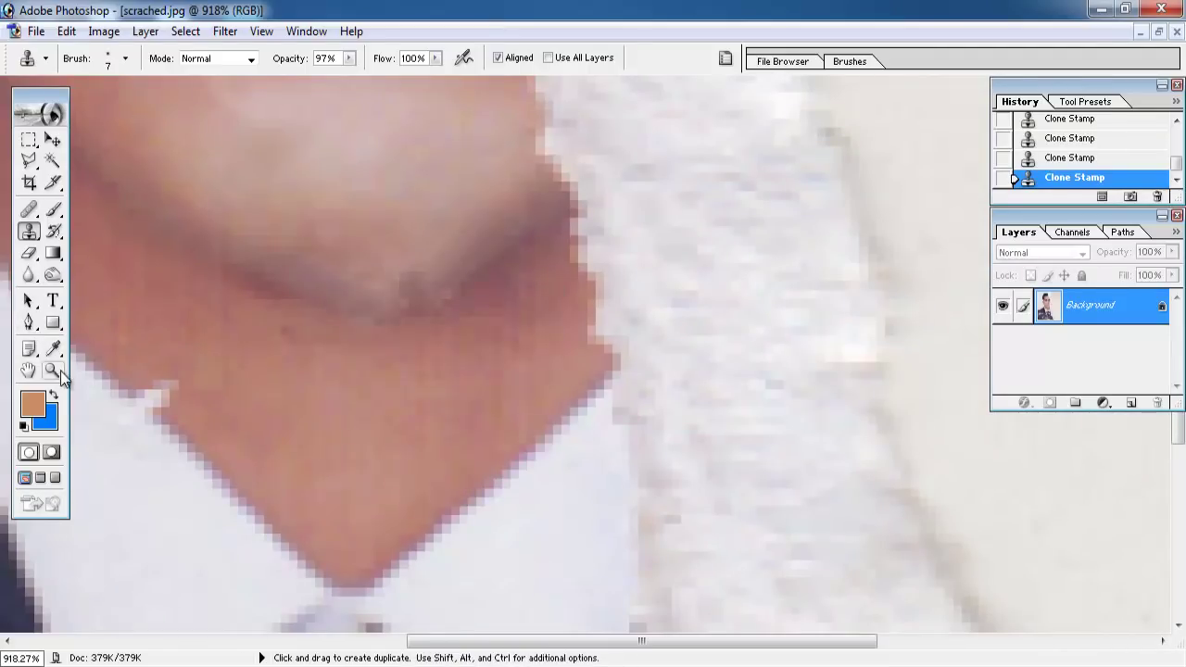
pyautogui.click(58, 371)
pyautogui.click(436, 343)
pyautogui.rightClick(595, 419)
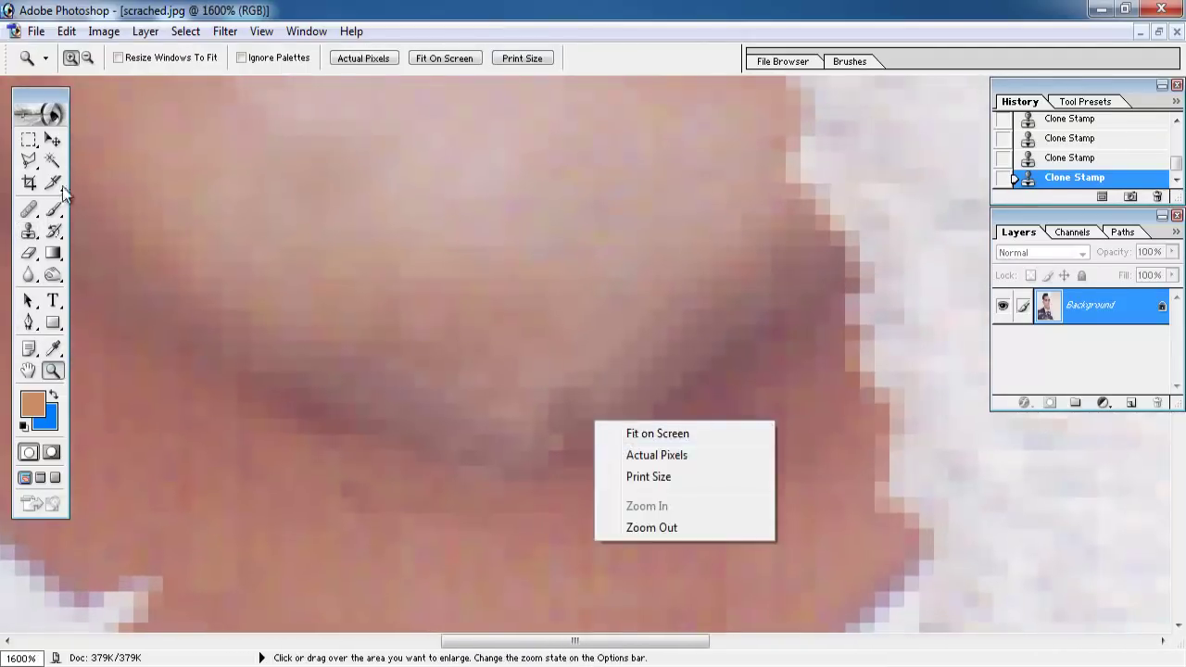
pyautogui.click(29, 231)
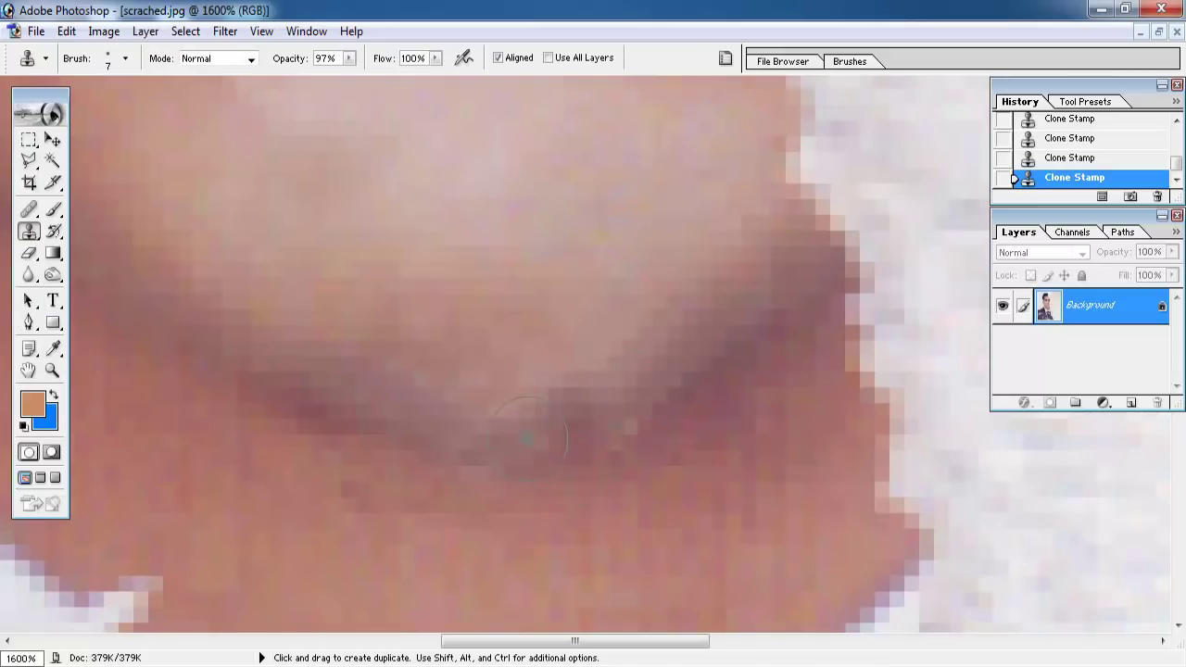
# Step: Switch to a 3 px clone brush and clone over pale flecks near the mouth
pyautogui.scroll(-1, 517, 457)
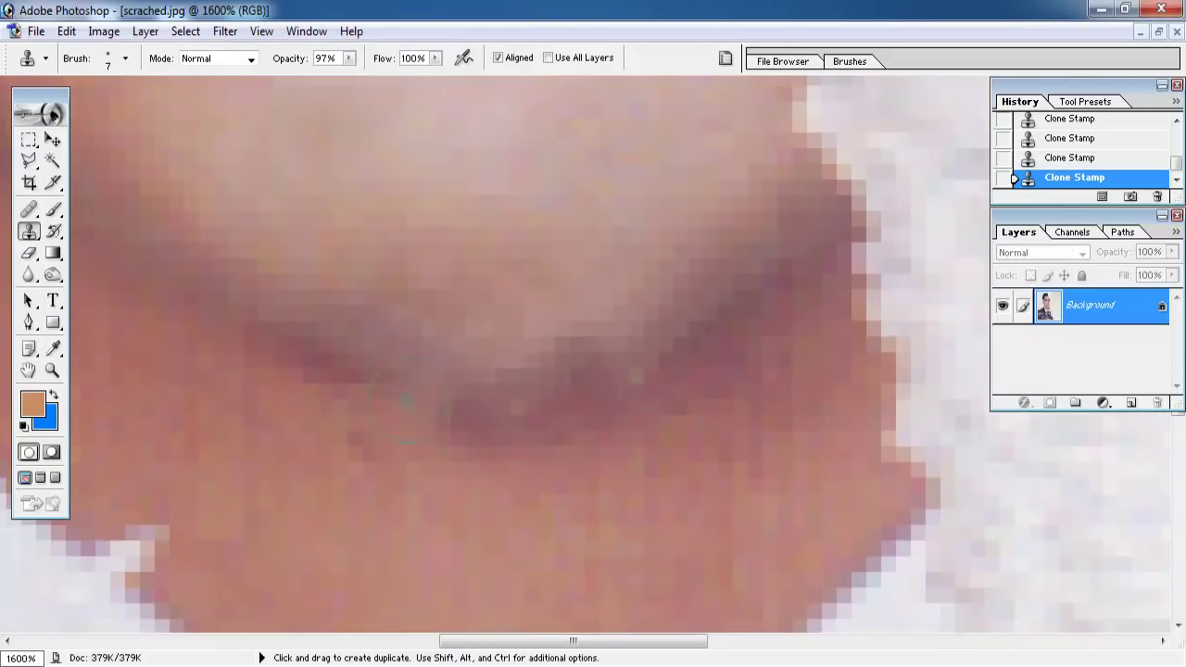
pyautogui.scroll(1, 511, 416)
pyautogui.rightClick(630, 453)
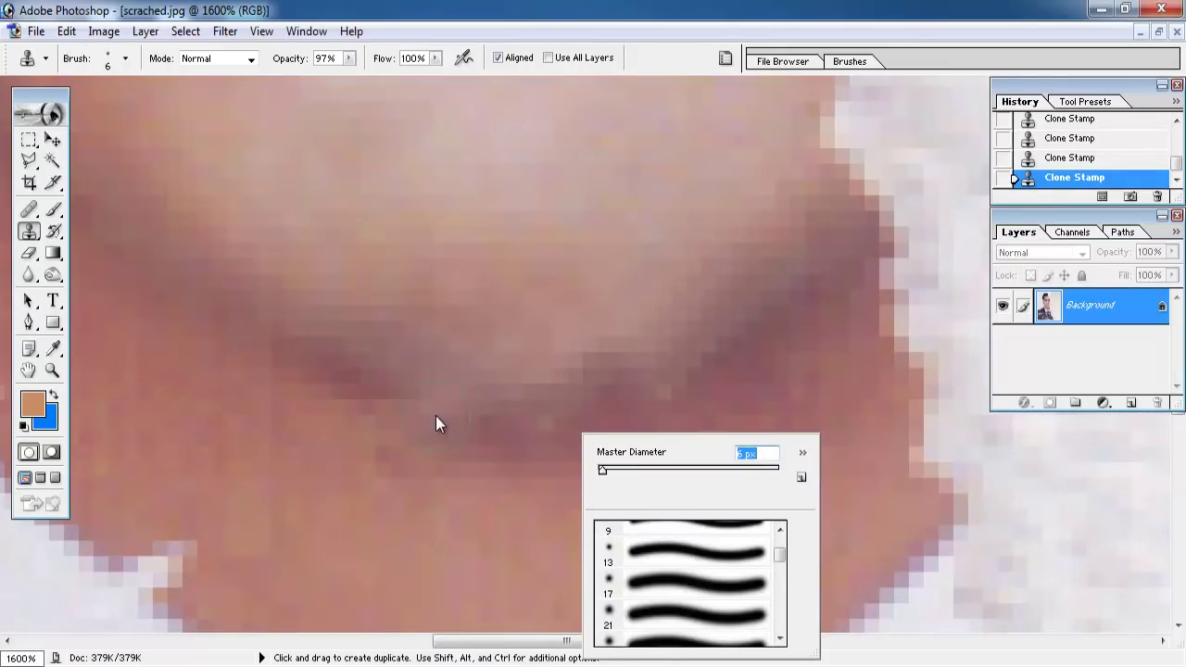
pyautogui.write('3')
pyautogui.press('Return')
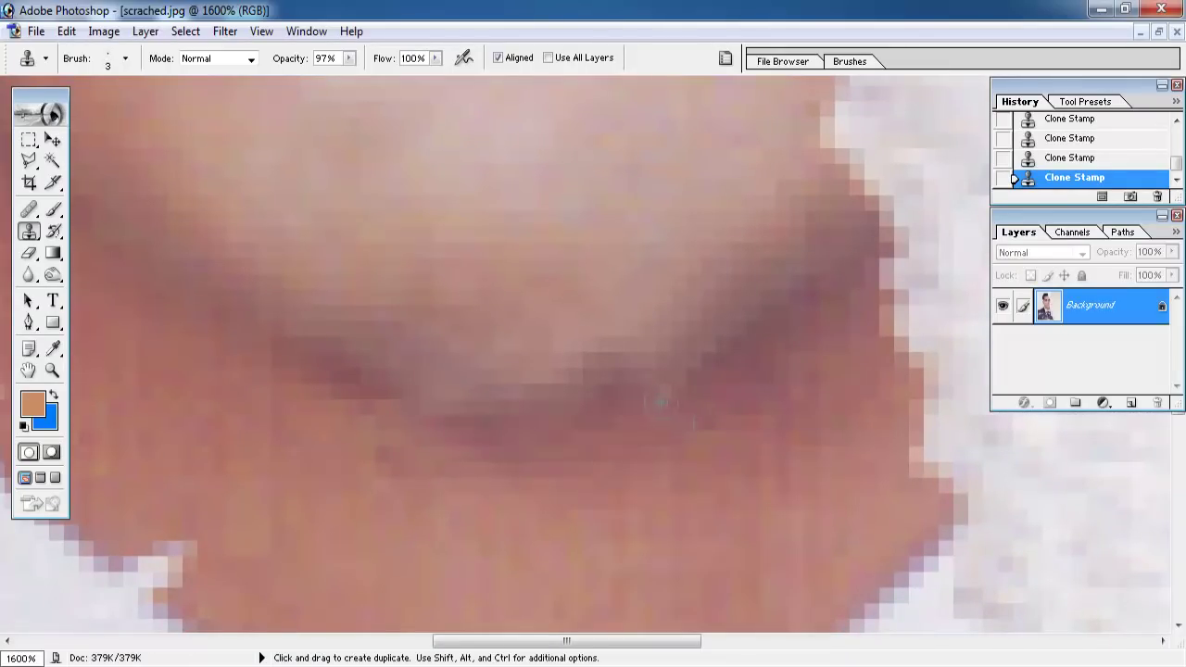
pyautogui.moveTo(660, 402); pyautogui.dragTo(625, 393)
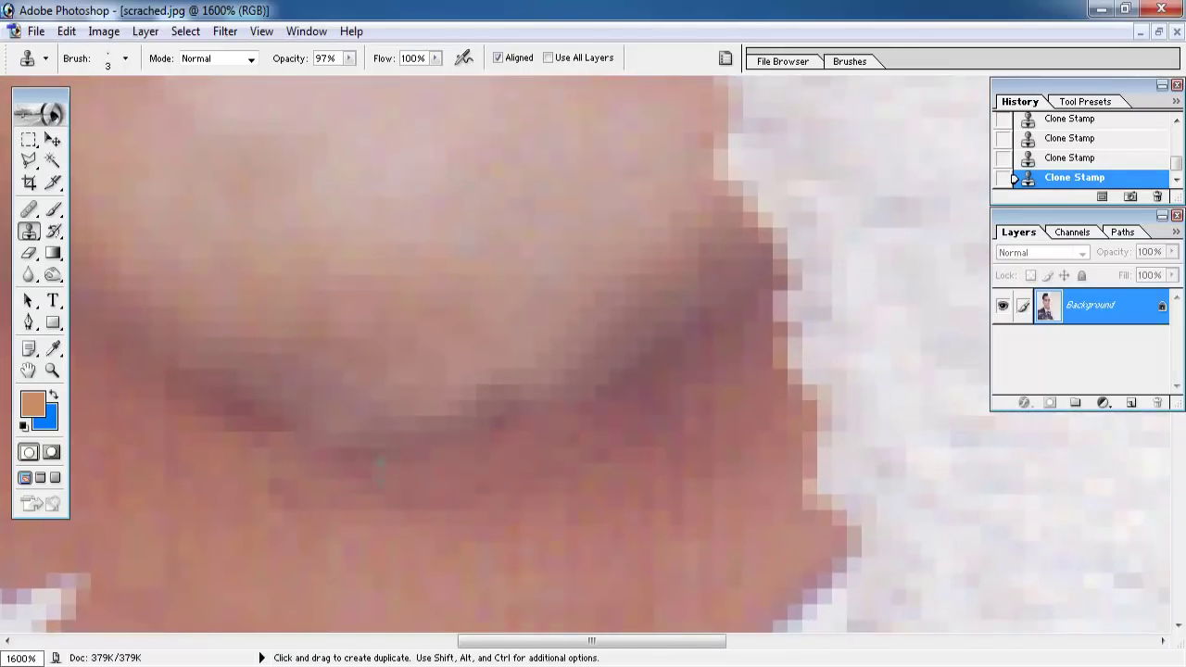
pyautogui.scroll(-3, 522, 511)
pyautogui.scroll(-2, 386, 423)
pyautogui.scroll(-3, 386, 423)
# Step: Set the clone brush to 8 px and touch up the chin edge
pyautogui.scroll(1, 592, 488)
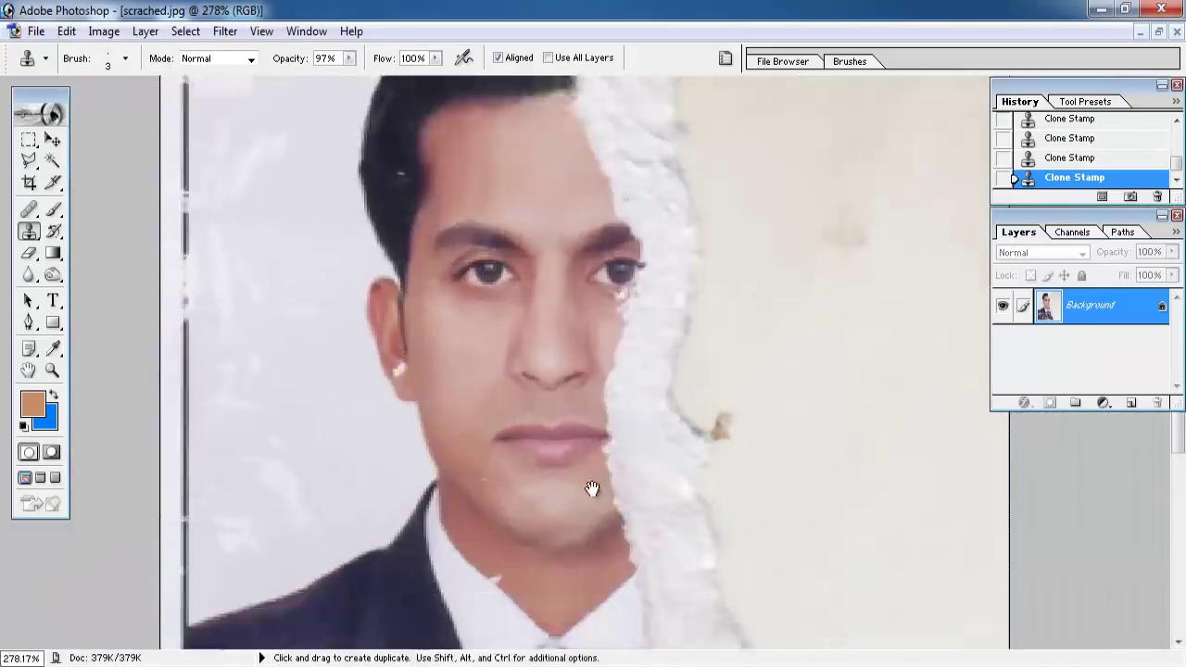
pyautogui.scroll(2, 592, 488)
pyautogui.scroll(2, 630, 389)
pyautogui.rightClick(590, 400)
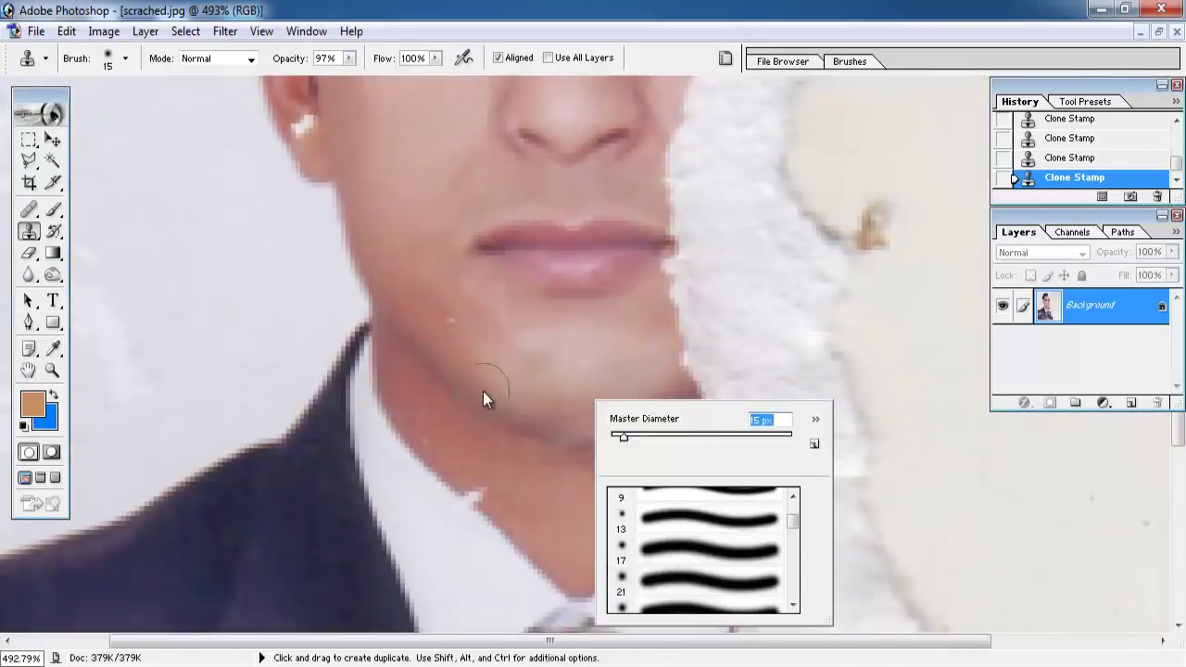
pyautogui.press('Down')
pyautogui.press('Down')
pyautogui.press('Down')
pyautogui.press('Down')
pyautogui.press('Return')
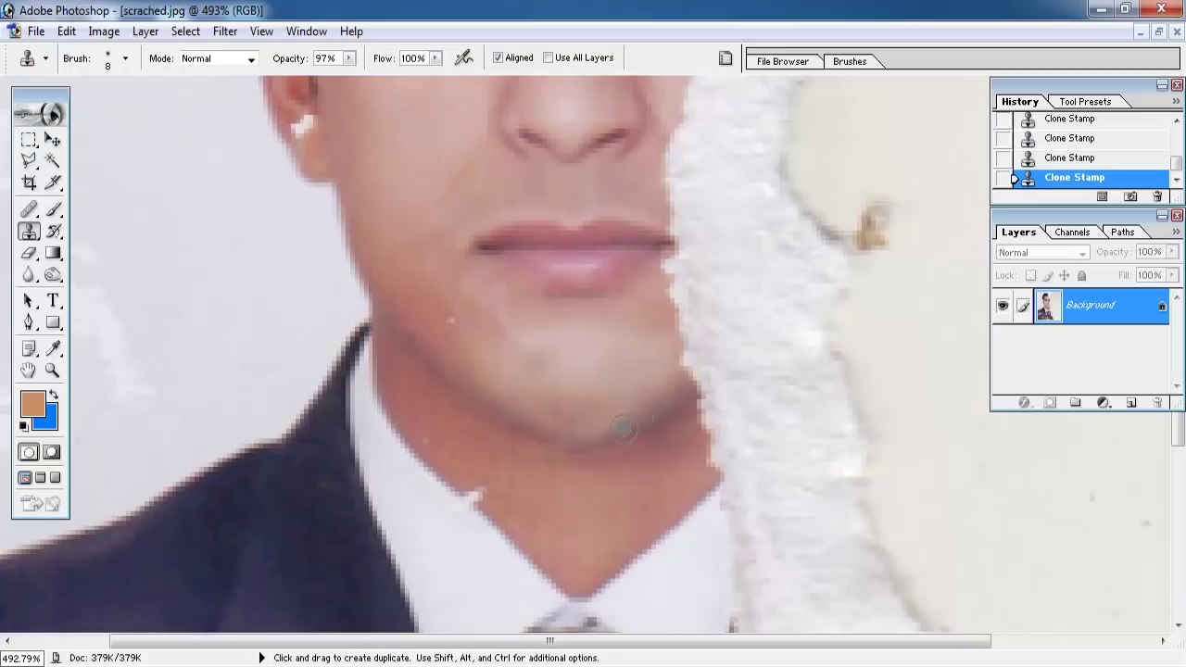
pyautogui.moveTo(535, 352)
pyautogui.mouseDown()
pyautogui.moveTo(636, 464)
pyautogui.moveTo(402, 318)
pyautogui.mouseUp()
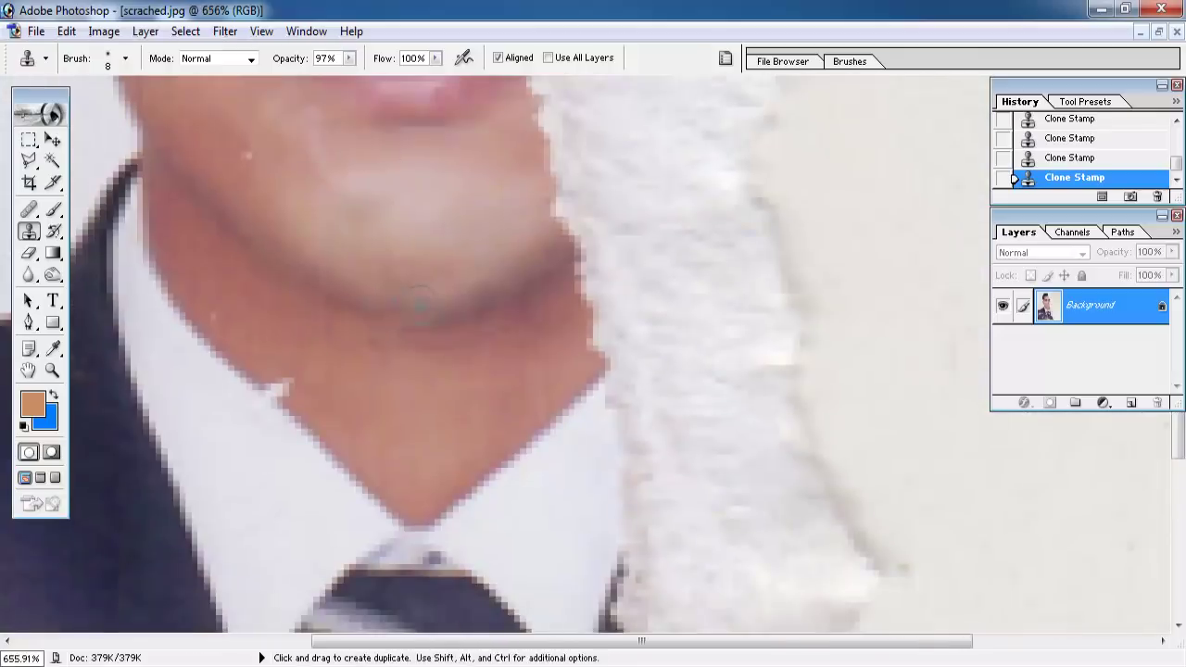
pyautogui.scroll(-2, 447, 302)
pyautogui.scroll(-3, 551, 304)
pyautogui.scroll(2, 649, 426)
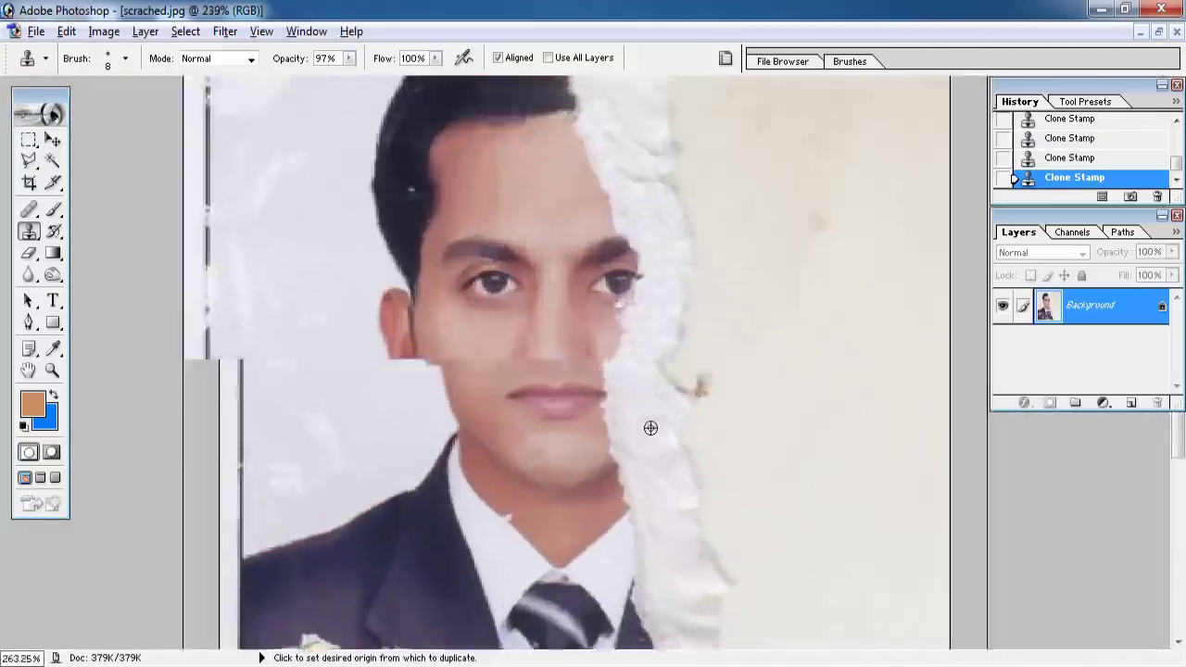
pyautogui.scroll(2, 501, 391)
pyautogui.scroll(3, 502, 391)
# Step: With a 3 px brush, clone away the white spot on the ear lobe
pyautogui.rightClick(601, 404)
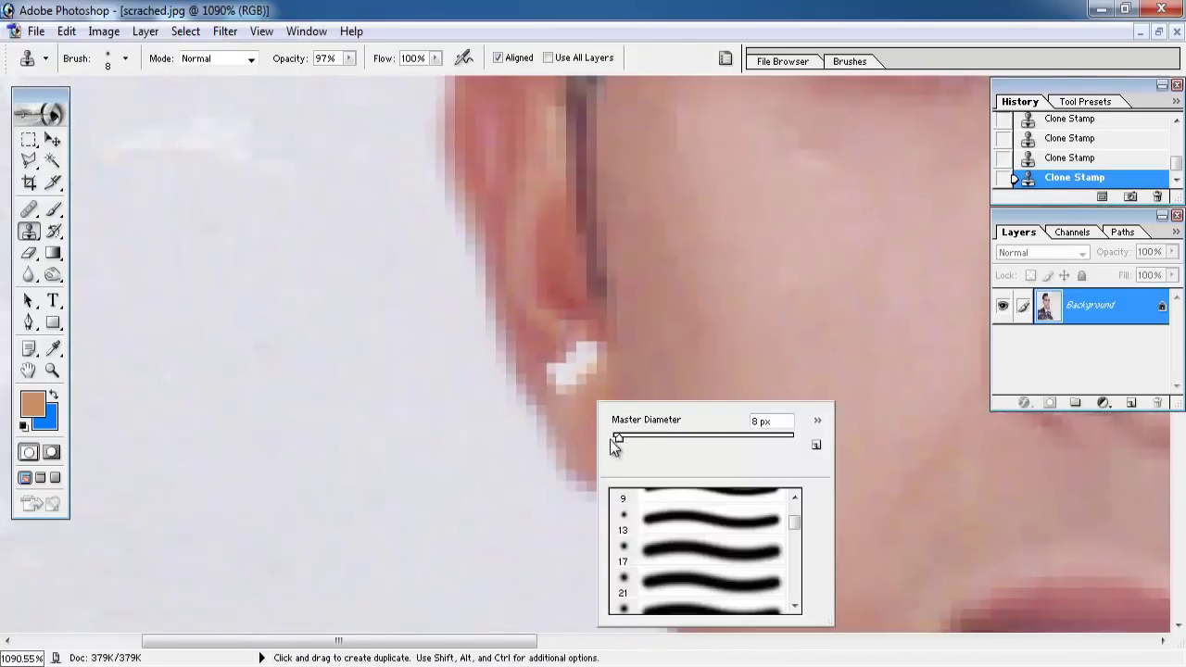
pyautogui.write('3')
pyautogui.press('Return')
pyautogui.moveTo(563, 383); pyautogui.dragTo(490, 327)
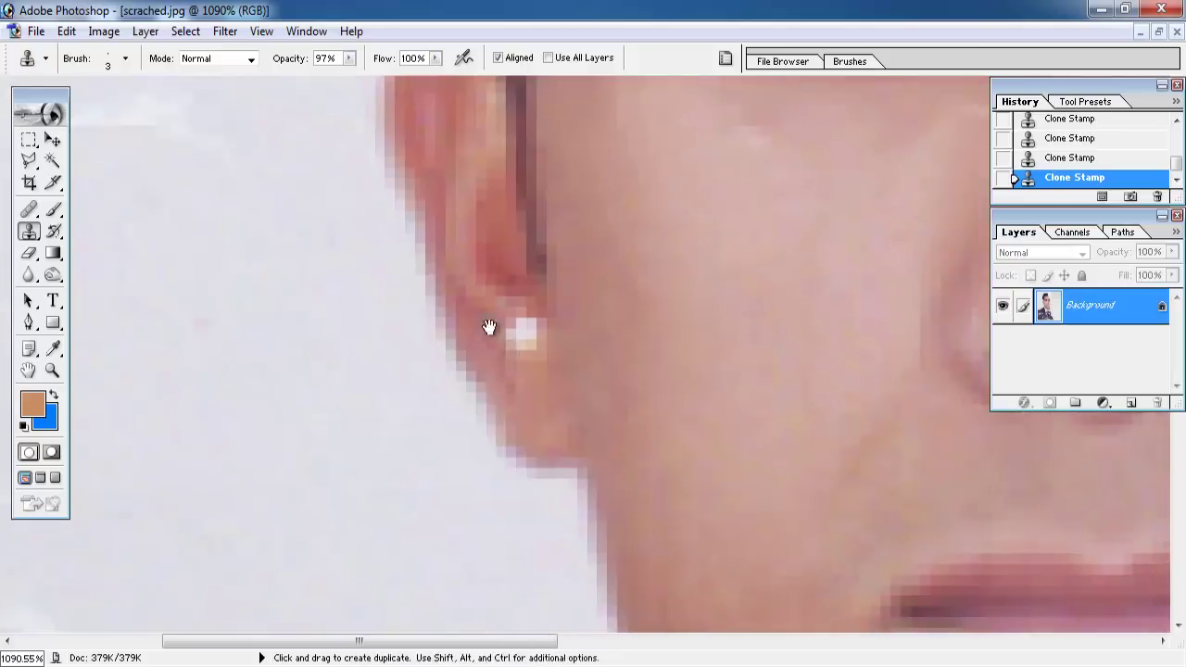
pyautogui.scroll(-4, 522, 355)
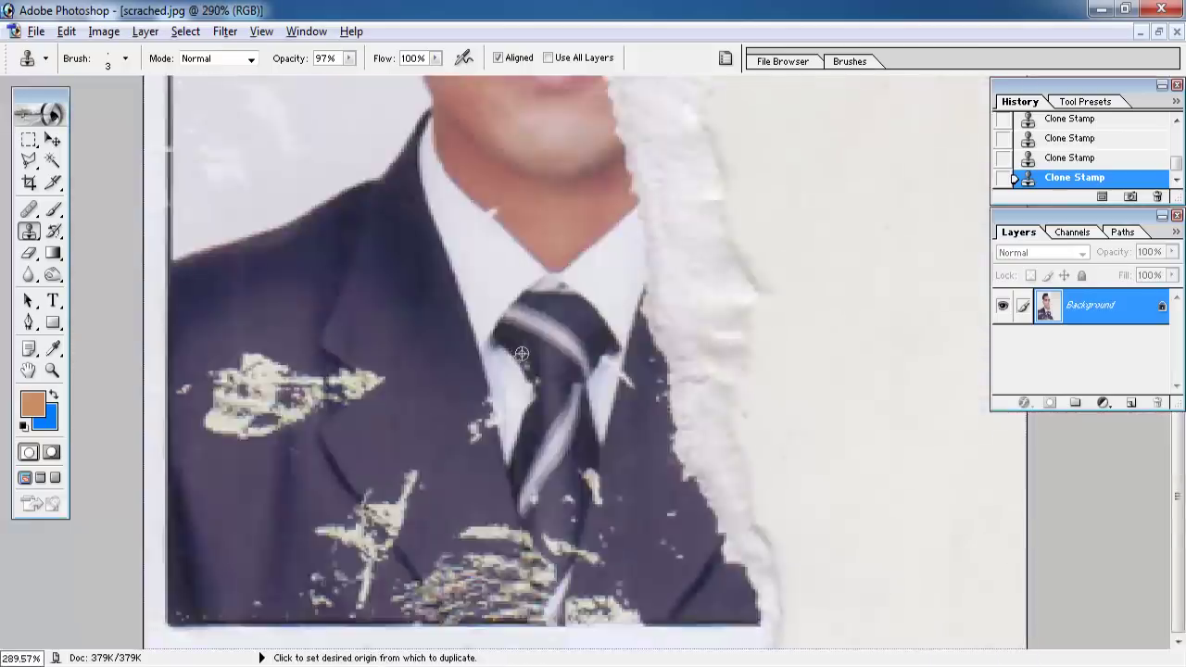
pyautogui.scroll(2, 522, 355)
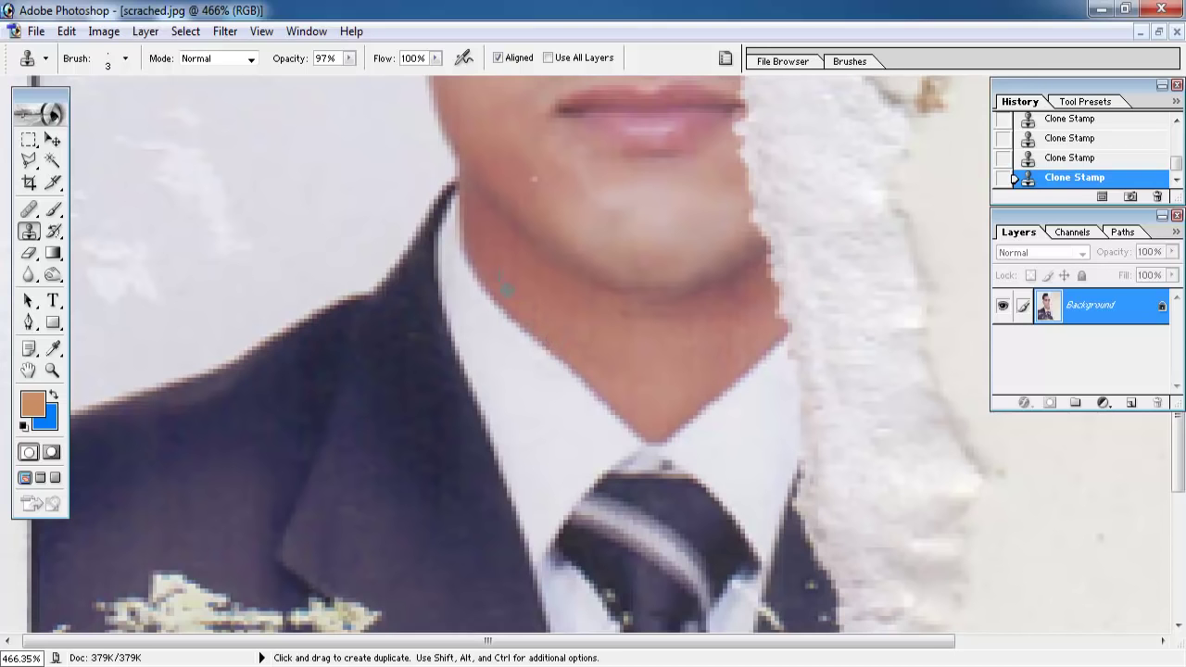
pyautogui.scroll(-2, 535, 184)
# Step: Zoom in along the hairline edge to inspect and touch it up
pyautogui.scroll(-1, 534, 184)
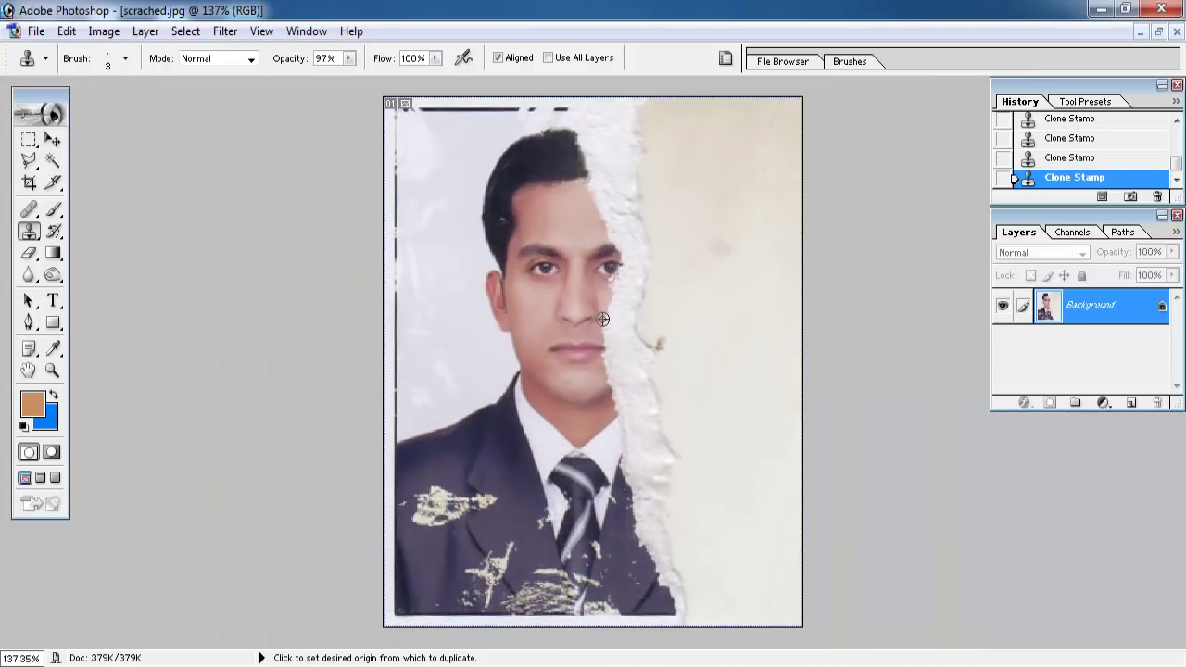
pyautogui.scroll(3, 692, 273)
pyautogui.scroll(3, 918, 456)
pyautogui.moveTo(917, 456)
pyautogui.mouseDown()
pyautogui.moveTo(488, 315)
pyautogui.moveTo(225, 320)
pyautogui.moveTo(492, 397)
pyautogui.mouseUp()
pyautogui.scroll(1, 500, 329)
pyautogui.hscroll(3, 222, 339)
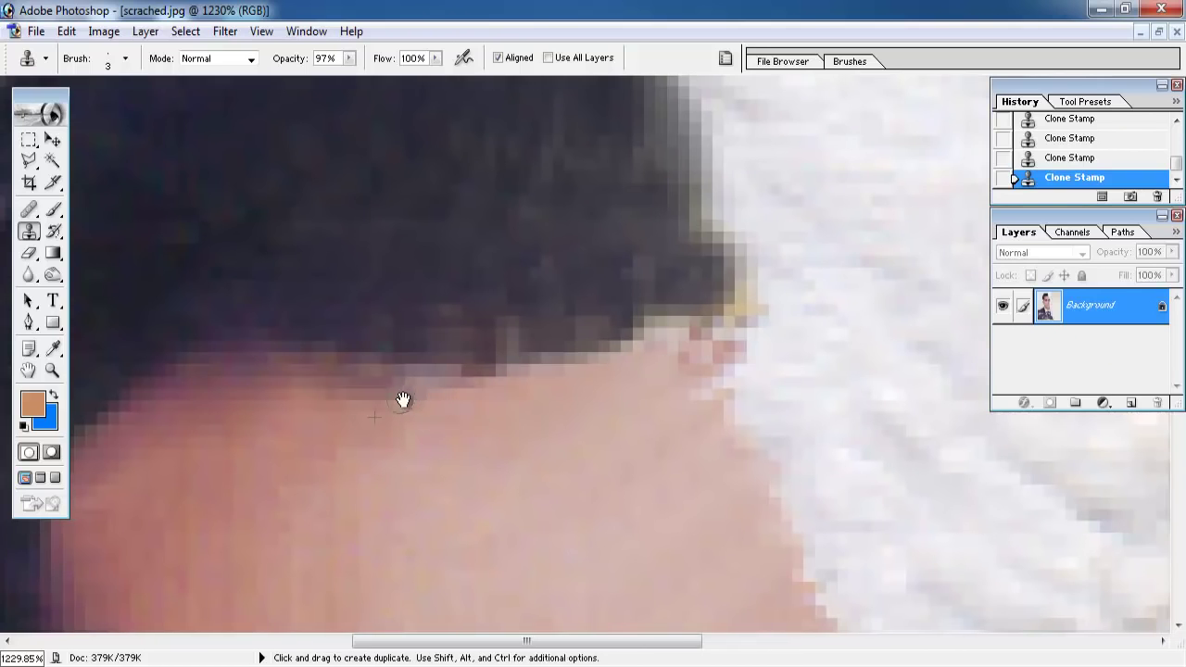
pyautogui.scroll(-10, 411, 418)
pyautogui.scroll(2, 463, 344)
pyautogui.scroll(1, 480, 378)
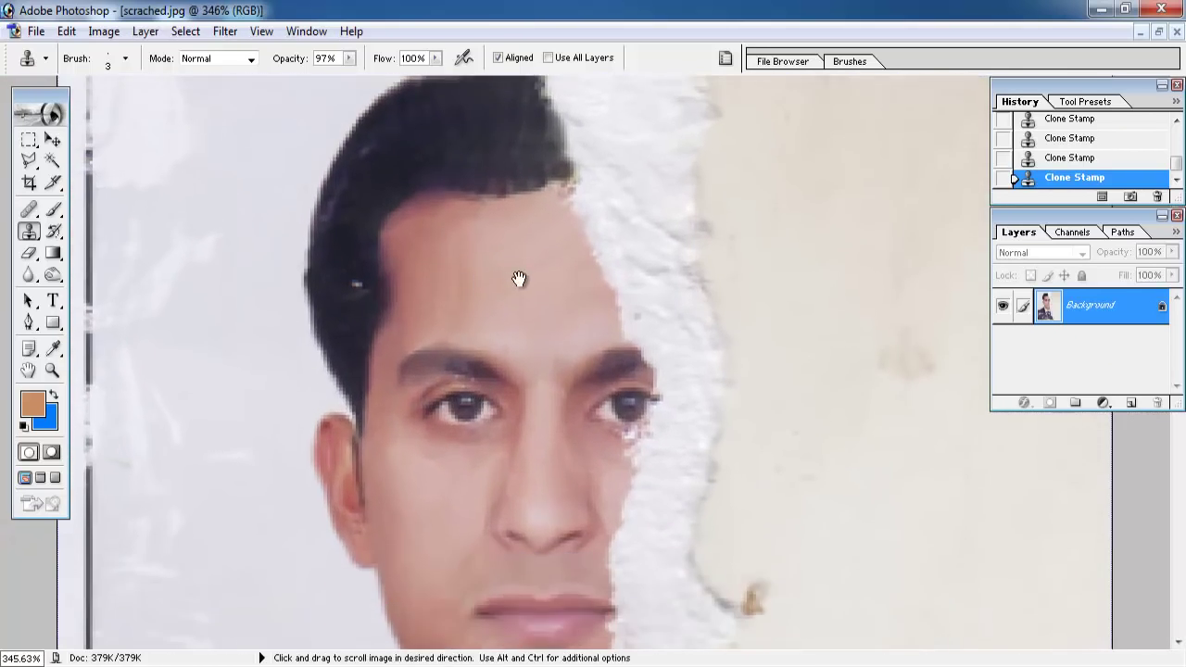
# Step: Fit the image in view and convert the Background into editable Layer 0
pyautogui.hotkey('ctrl', '0')
pyautogui.doubleClick(1131, 310)
pyautogui.click(742, 312)
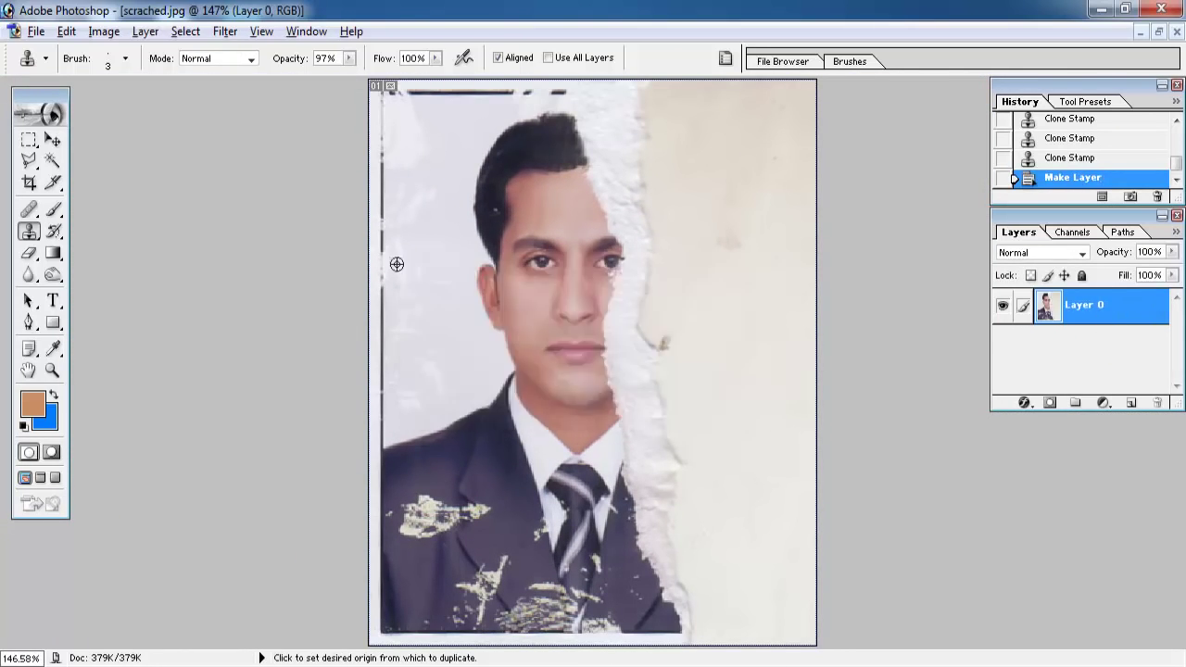
pyautogui.scroll(4, 397, 265)
# Step: With the Polygonal Lasso, trace the hair, ear, jaw and neck outline into a closed selection
pyautogui.press('l')
pyautogui.scroll(2, 704, 148)
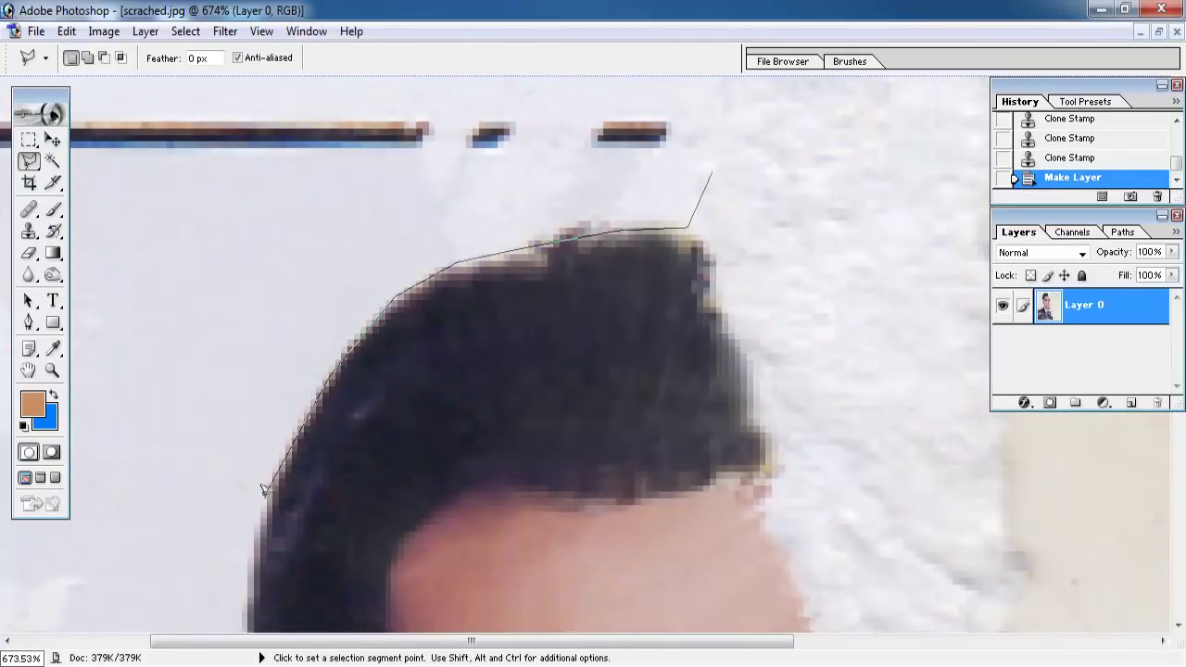
pyautogui.moveTo(263, 489); pyautogui.dragTo(369, 276)
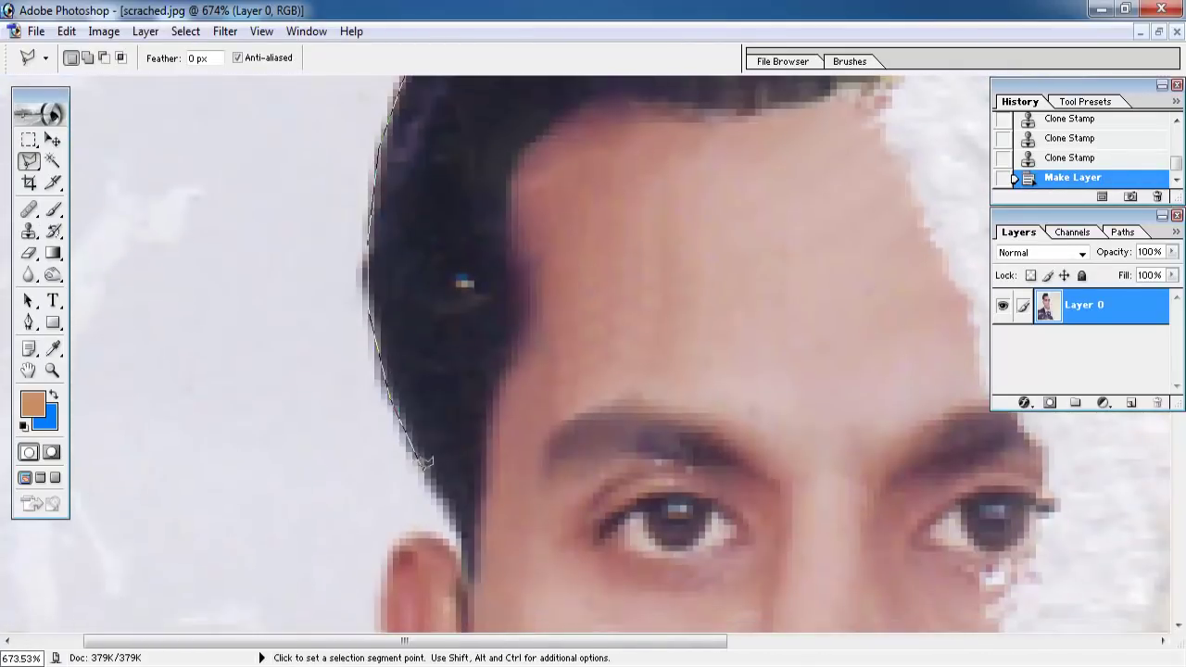
pyautogui.moveTo(419, 530); pyautogui.dragTo(443, 299)
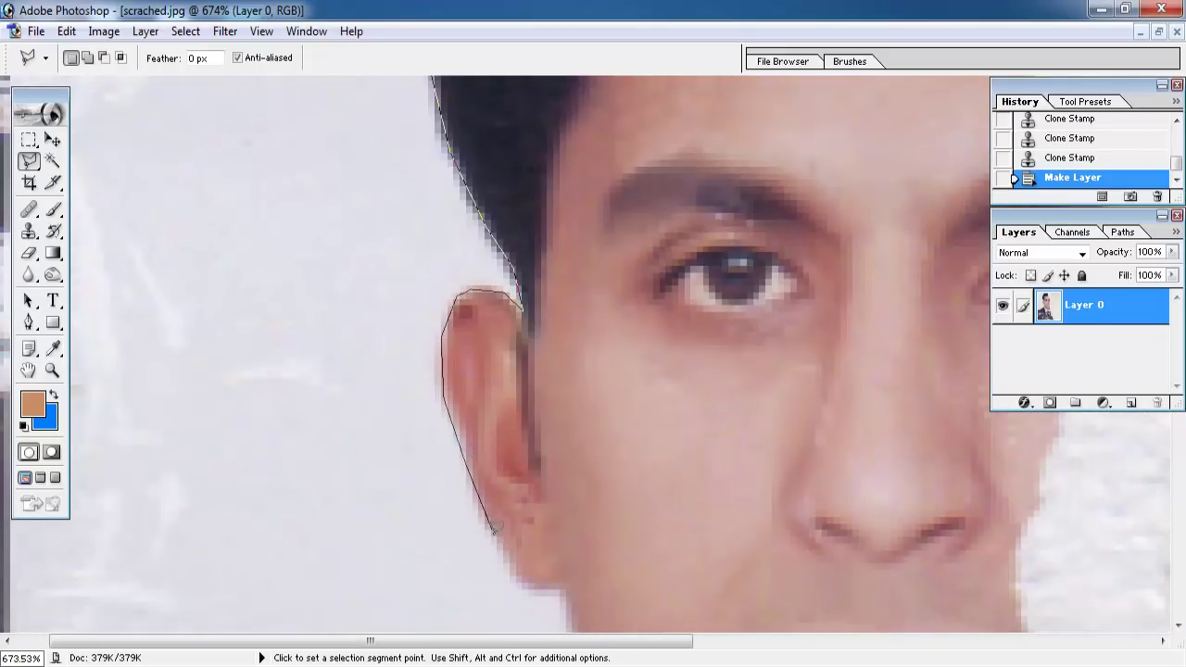
pyautogui.moveTo(547, 585); pyautogui.dragTo(579, 252)
pyautogui.click(602, 250)
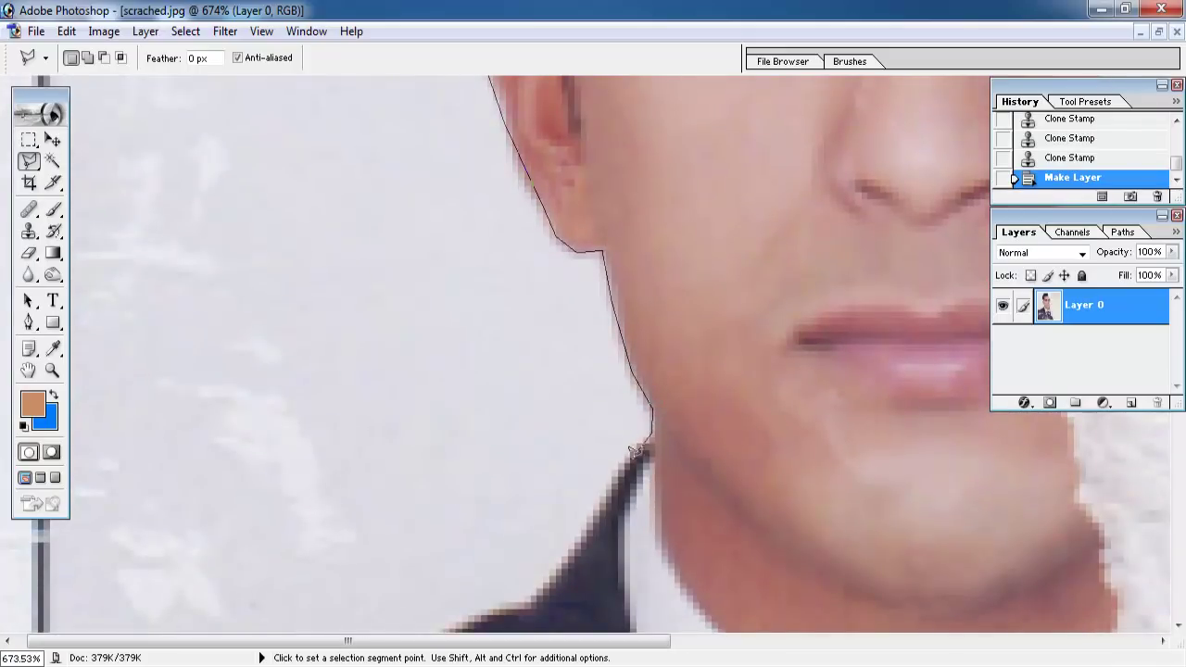
pyautogui.moveTo(516, 596); pyautogui.dragTo(537, 292)
pyautogui.click(556, 274)
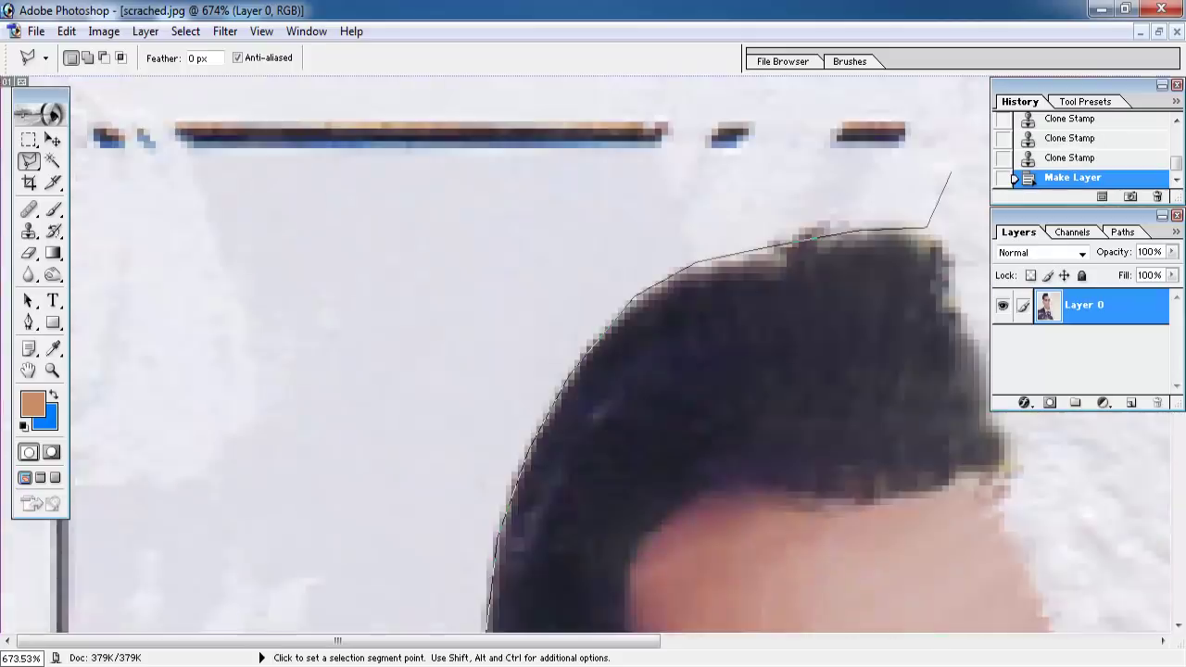
pyautogui.press('Return')
pyautogui.hotkey('ctrl', '0')
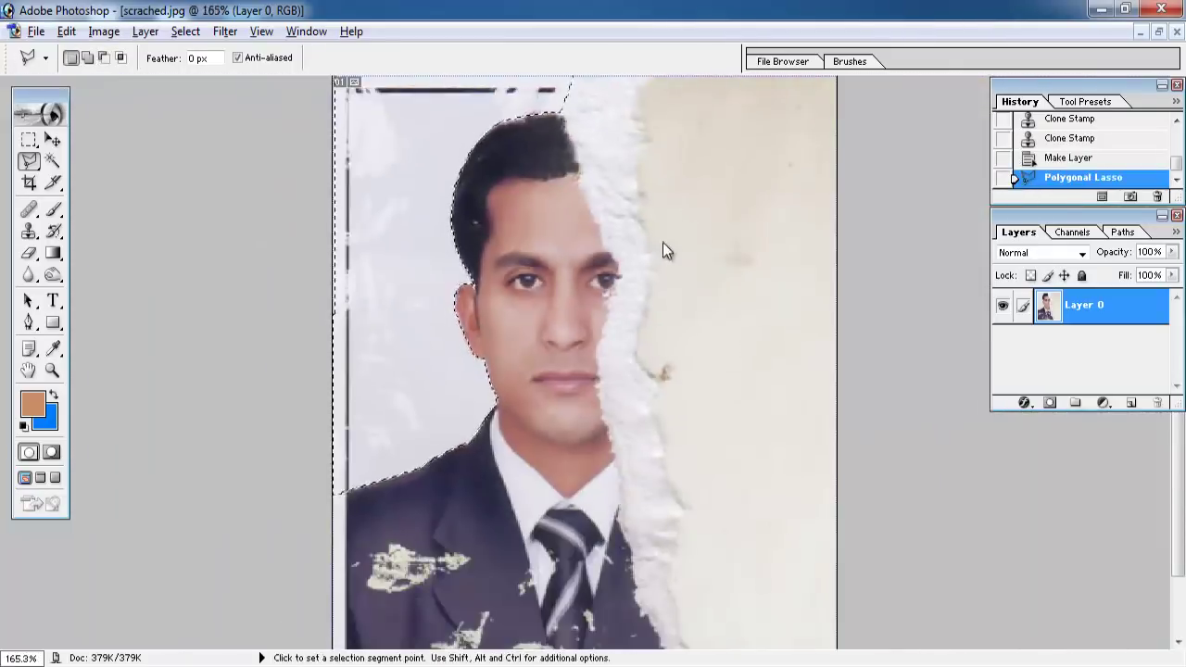
# Step: Clear the selected background and add a blue (#138BD7) Solid Color fill layer
pyautogui.press('Delete')
pyautogui.hotkey('ctrl', 'd')
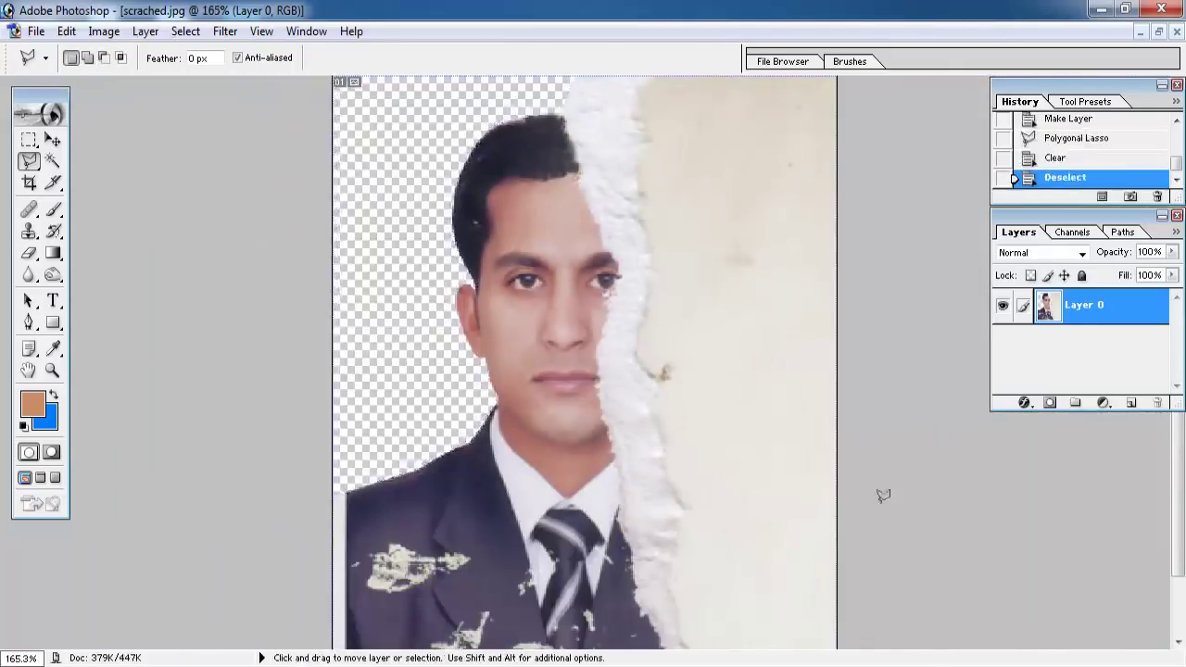
pyautogui.click(1024, 402)
pyautogui.click(1065, 87)
pyautogui.click(516, 359)
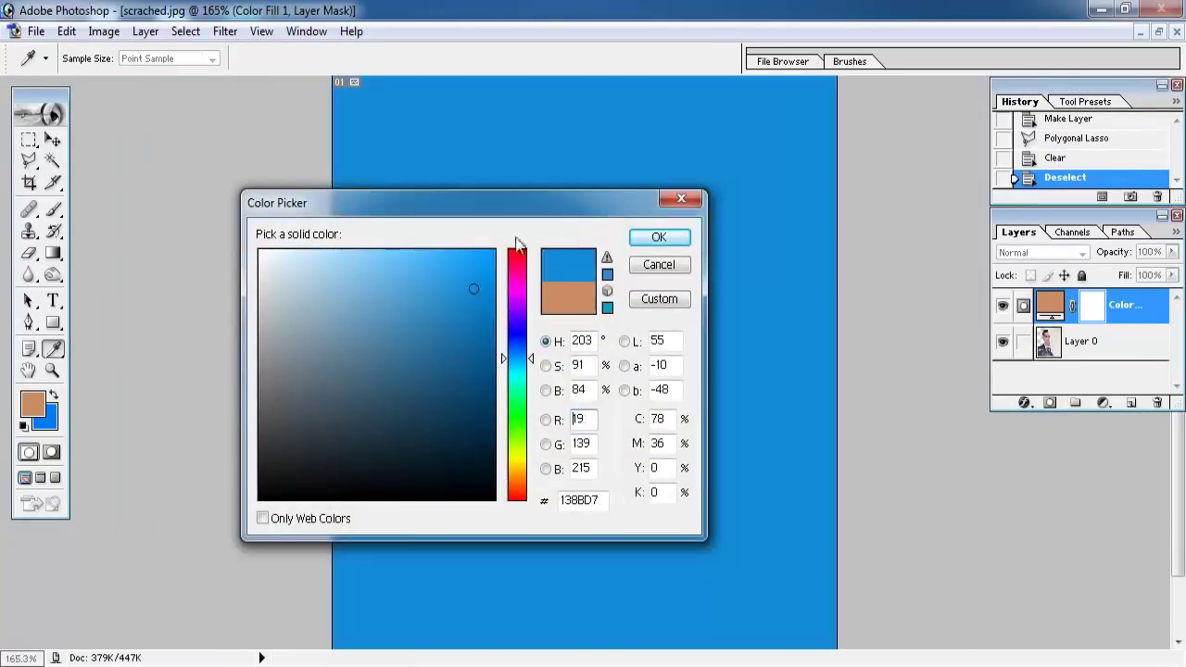
pyautogui.click(656, 238)
# Step: Move Layer 0 above Color Fill 1 and zoom in on the suit lapel
pyautogui.click(1085, 343)
pyautogui.moveTo(1092, 351); pyautogui.dragTo(1097, 292)
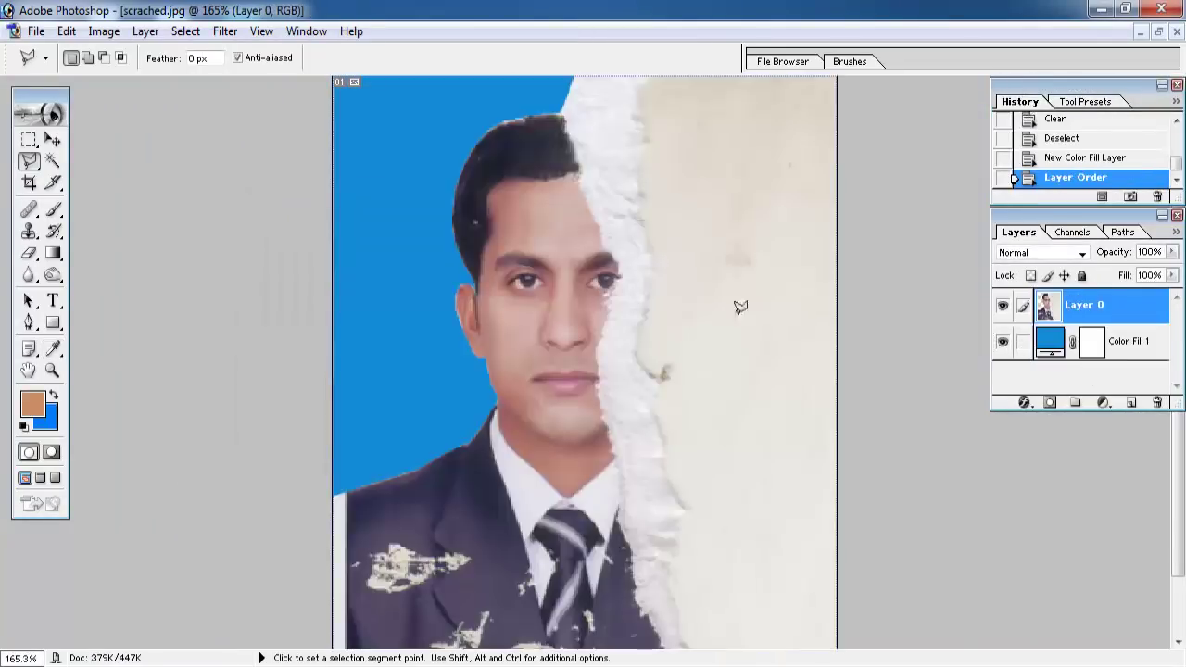
pyautogui.hotkey('ctrl', '+')
pyautogui.hotkey('ctrl', '+')
pyautogui.moveTo(586, 570); pyautogui.dragTo(593, 232)
pyautogui.moveTo(556, 556); pyautogui.dragTo(519, 278)
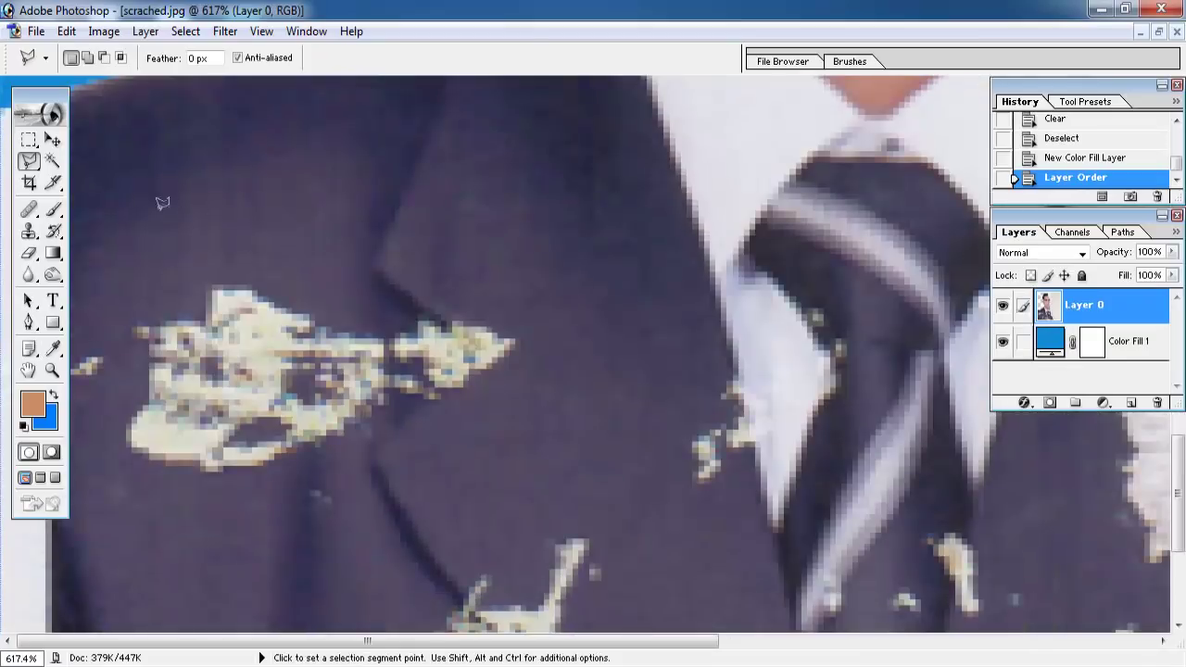
# Step: With the Clone Stamp, sample dark lapel fabric and paint over the stain's right end
pyautogui.press('s')
pyautogui.moveTo(482, 464)
pyautogui.mouseDown()
pyautogui.moveTo(508, 382)
pyautogui.moveTo(508, 20)
pyautogui.mouseUp()
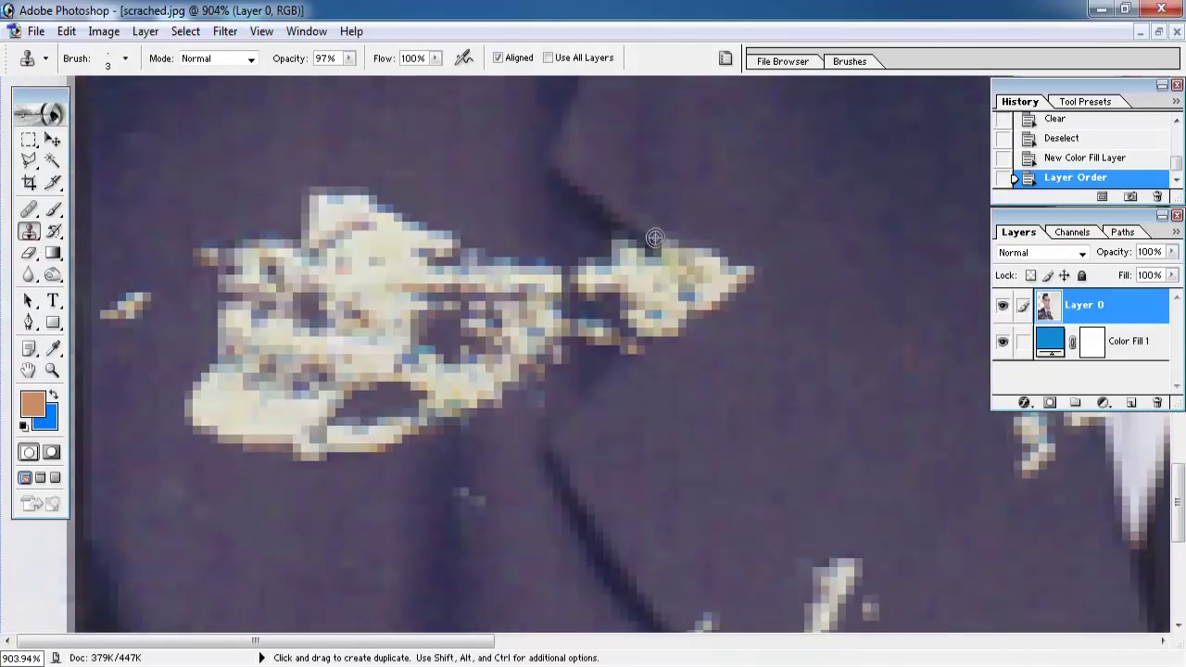
pyautogui.moveTo(649, 231)
pyautogui.mouseDown()
pyautogui.moveTo(691, 255)
pyautogui.moveTo(718, 248)
pyautogui.moveTo(722, 292)
pyautogui.moveTo(635, 343)
pyautogui.mouseUp()
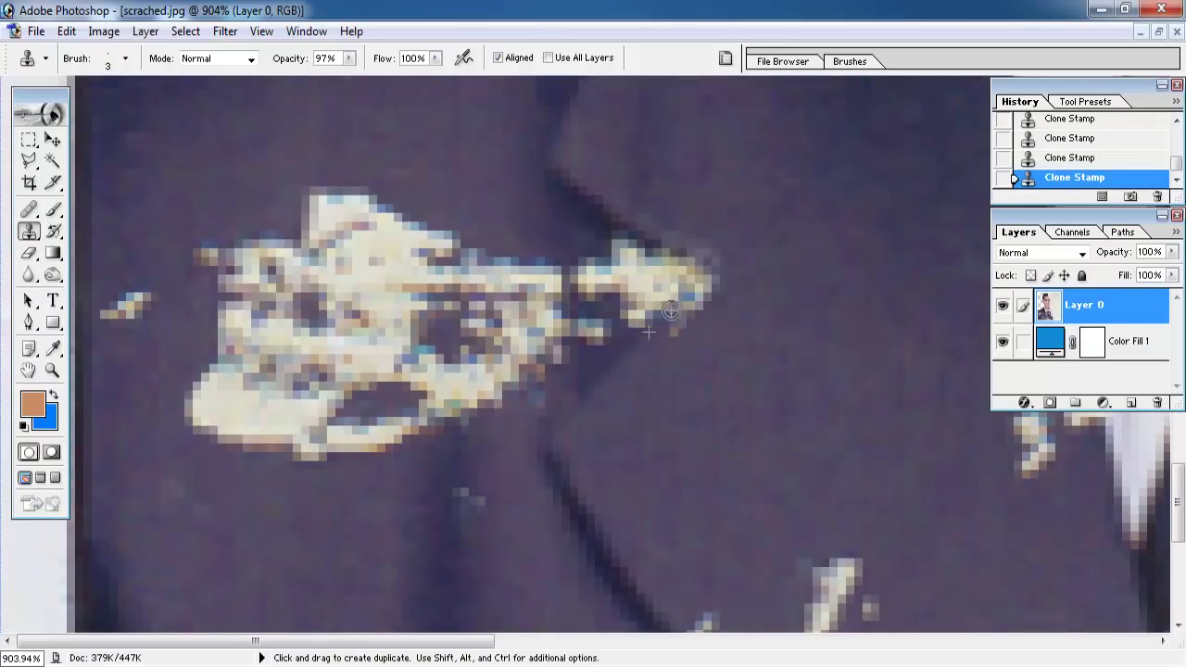
pyautogui.keyDown('alt'); pyautogui.click(597, 225); pyautogui.keyUp('alt')
pyautogui.click(618, 241)
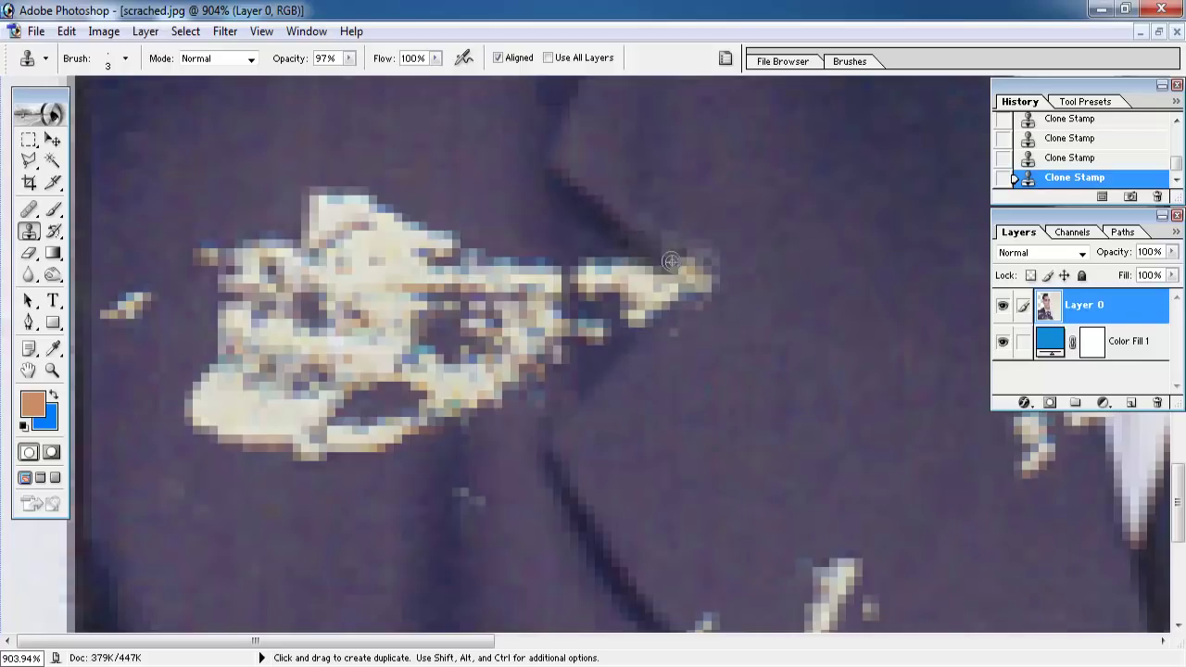
pyautogui.moveTo(658, 259); pyautogui.dragTo(654, 278)
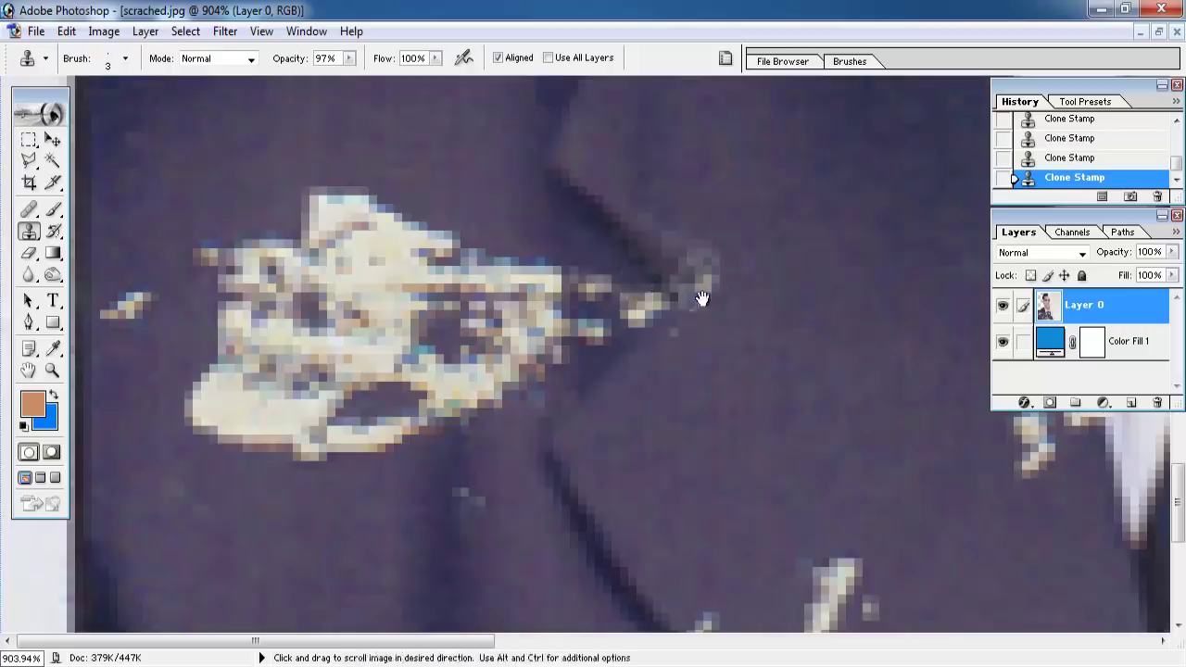
# Step: Zoom to 1600% and position the view on the lapel stain's right tip
pyautogui.hotkey('ctrl', '+')
pyautogui.moveTo(625, 429)
pyautogui.mouseDown()
pyautogui.moveTo(538, 347)
pyautogui.moveTo(564, 280)
pyautogui.moveTo(661, 232)
pyautogui.mouseUp()
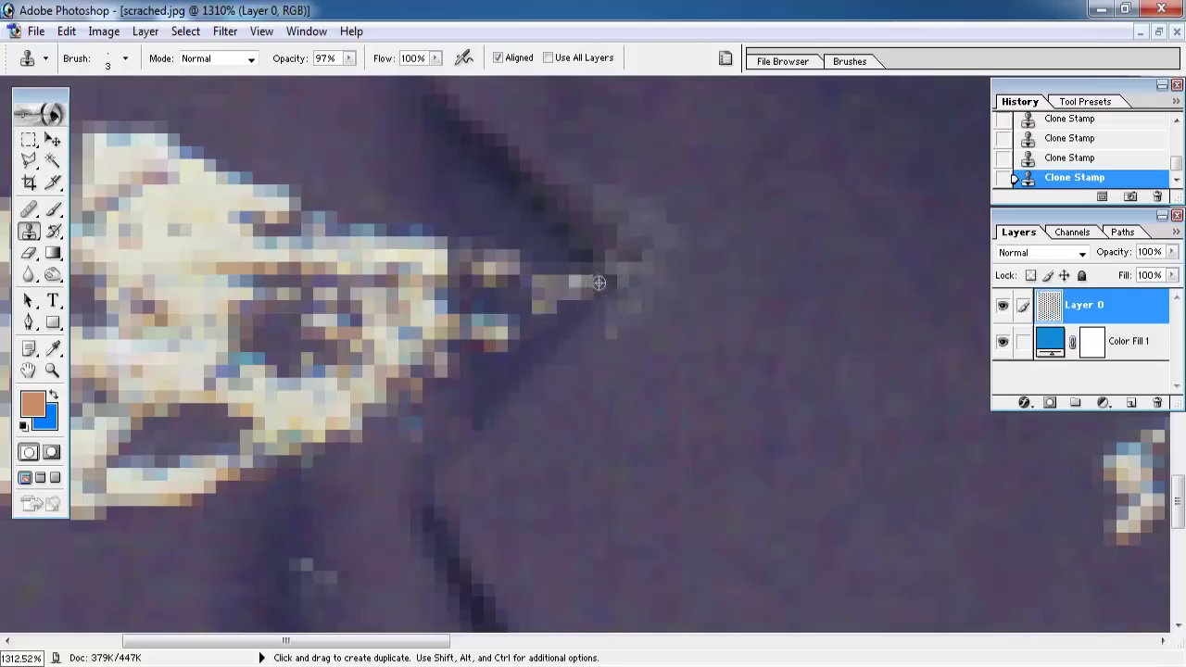
pyautogui.moveTo(493, 355); pyautogui.dragTo(572, 290)
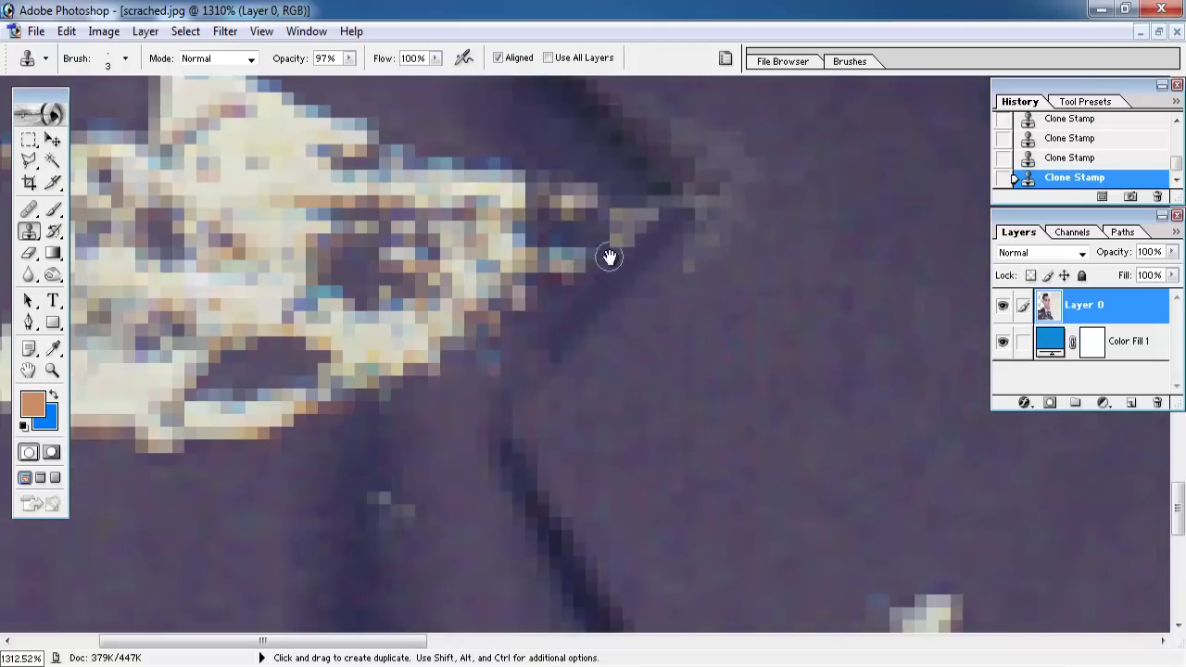
pyautogui.moveTo(649, 218); pyautogui.dragTo(672, 406)
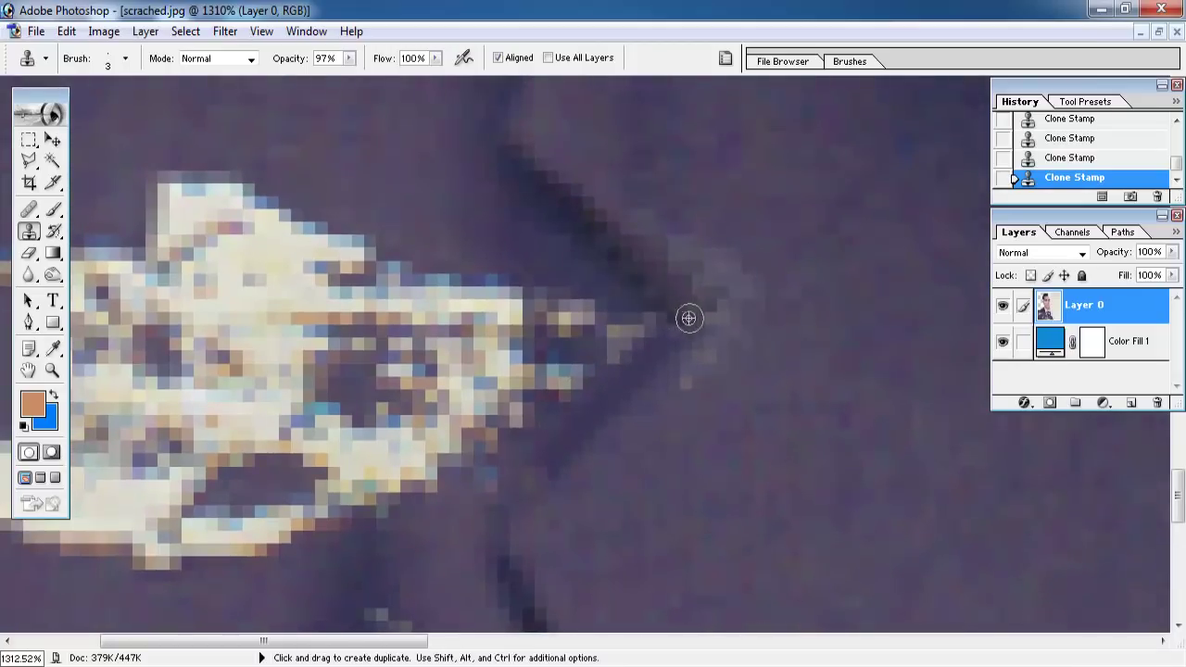
pyautogui.hotkey('ctrl', '+')
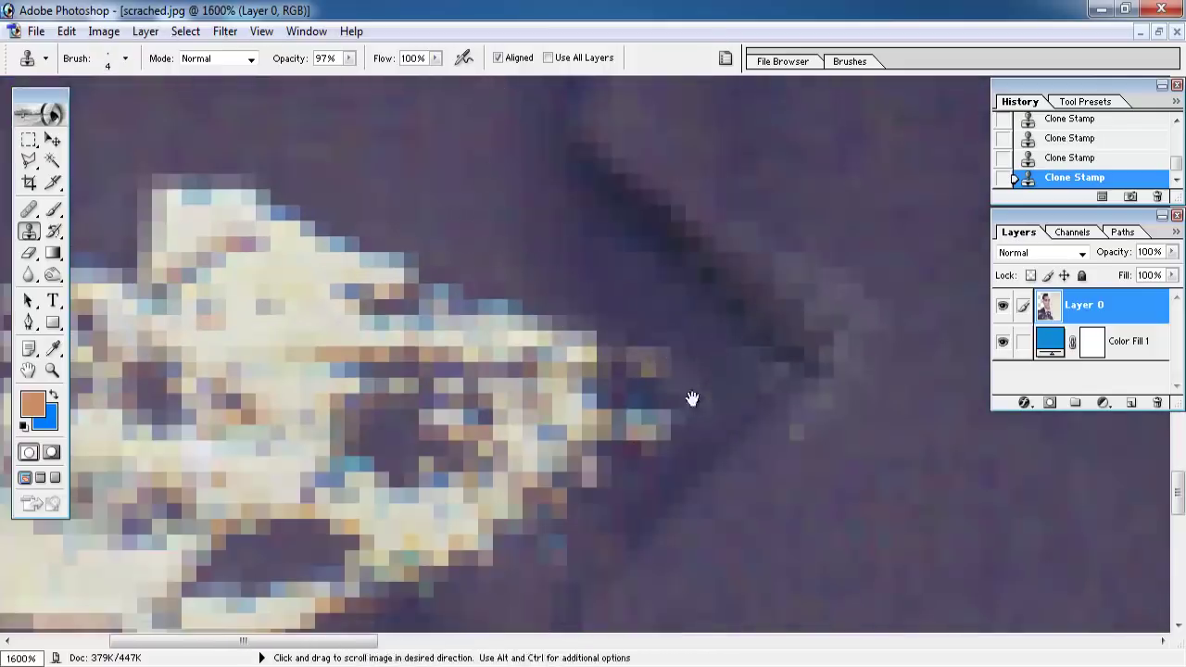
pyautogui.moveTo(573, 311); pyautogui.dragTo(639, 294)
pyautogui.moveTo(424, 232); pyautogui.dragTo(500, 339)
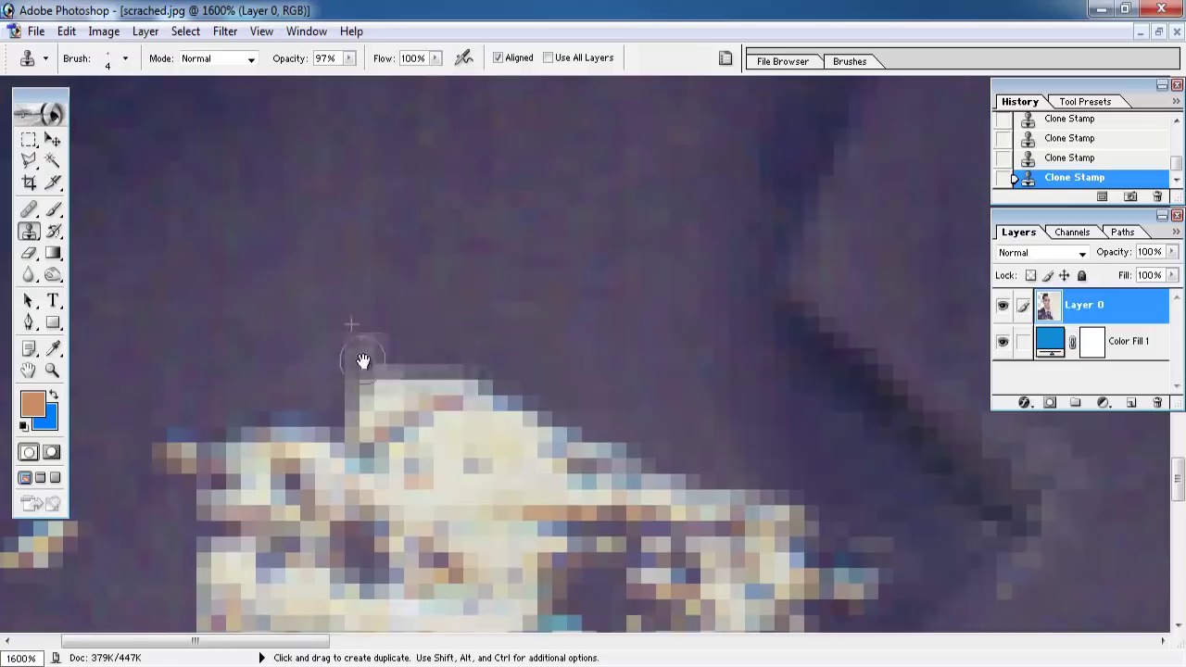
pyautogui.moveTo(358, 331); pyautogui.dragTo(626, 259)
pyautogui.moveTo(794, 398); pyautogui.dragTo(770, 312)
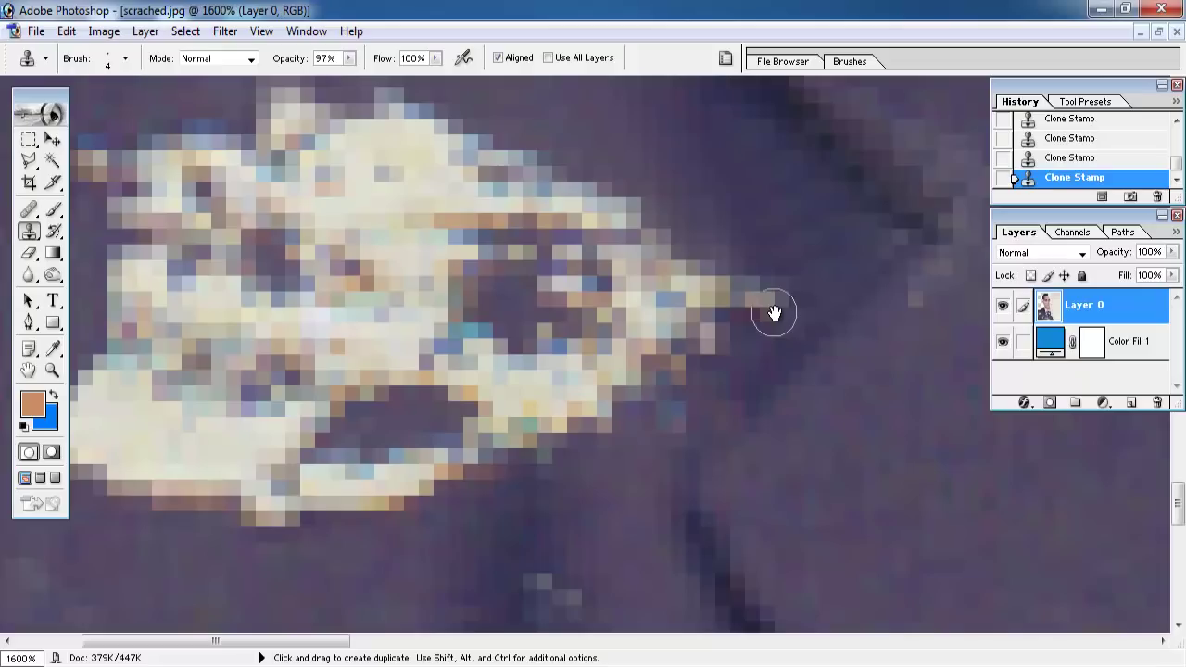
# Step: Pick a new clone source, trim the stain's right tip, then zoom out
pyautogui.press('alt')
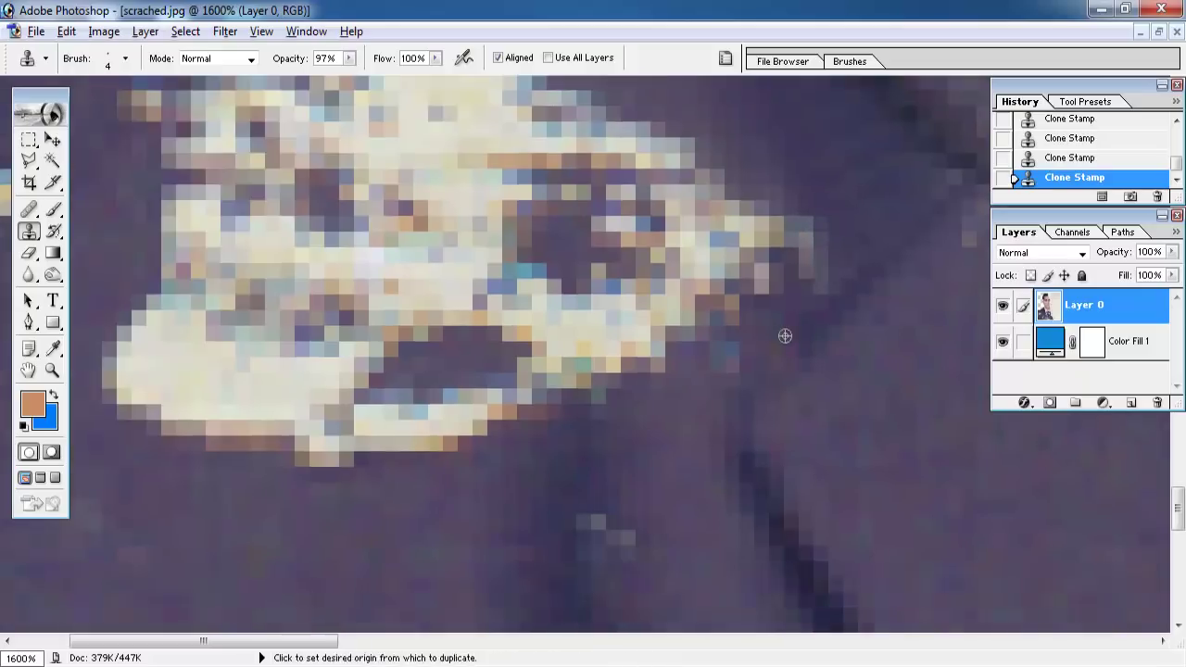
pyautogui.moveTo(765, 316)
pyautogui.mouseDown()
pyautogui.moveTo(815, 254)
pyautogui.moveTo(861, 323)
pyautogui.moveTo(843, 306)
pyautogui.moveTo(919, 384)
pyautogui.mouseUp()
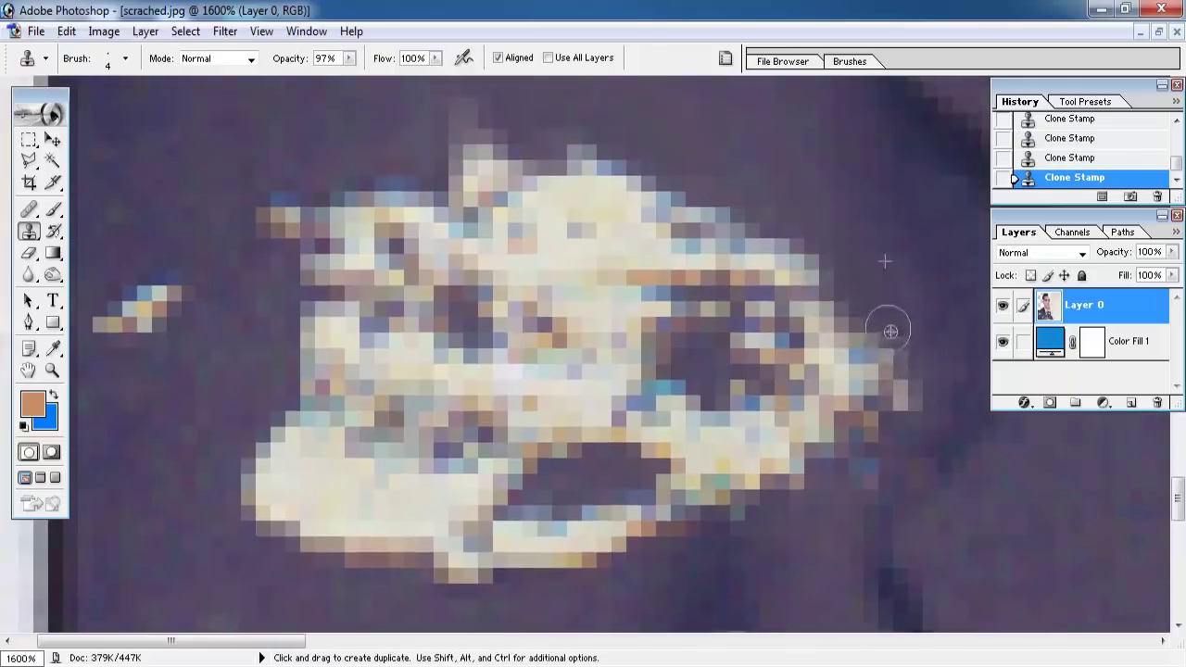
pyautogui.scroll(-2, 821, 296)
pyautogui.scroll(-2, 439, 284)
pyautogui.hotkey('alt', 'space')
# Step: Clone dark suit fabric over the upper part of the white stain
pyautogui.press('Escape')
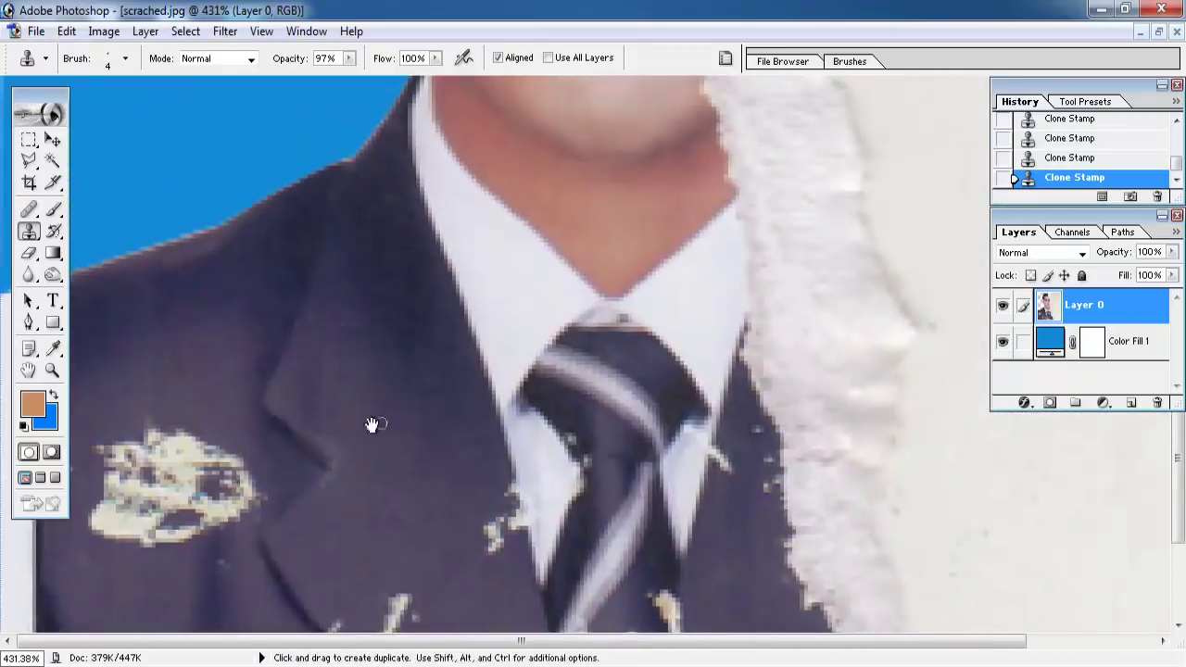
pyautogui.rightClick(217, 434)
pyautogui.press('Return')
pyautogui.moveTo(208, 400)
pyautogui.mouseDown()
pyautogui.moveTo(111, 431)
pyautogui.moveTo(172, 427)
pyautogui.moveTo(239, 494)
pyautogui.moveTo(198, 370)
pyautogui.mouseUp()
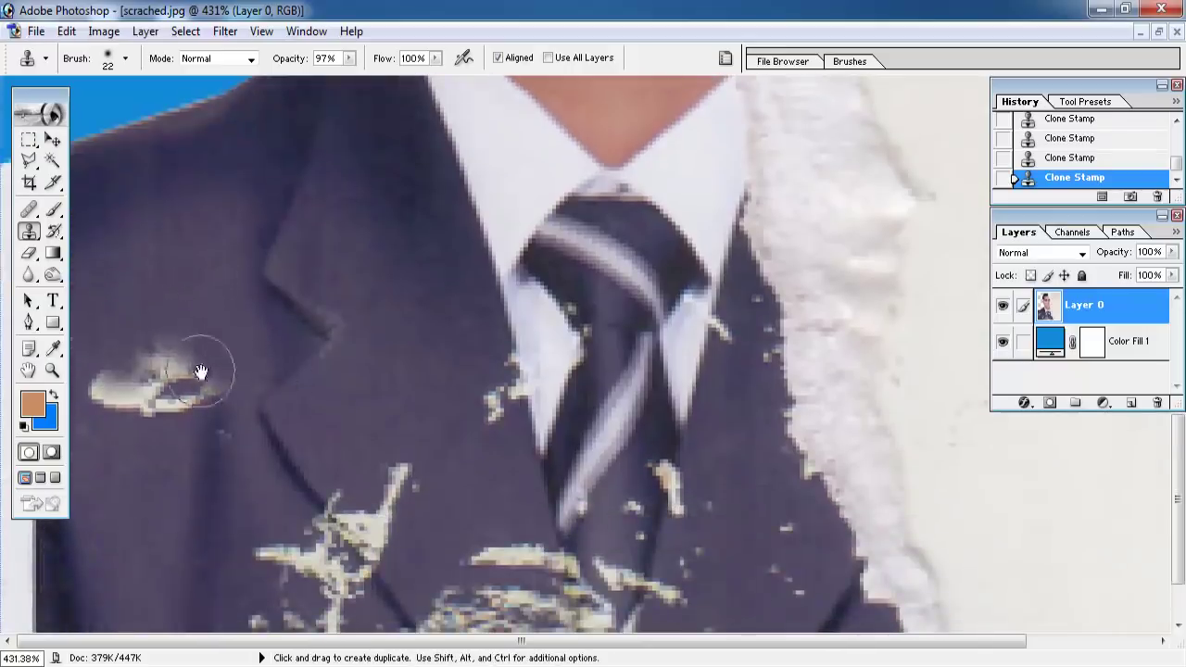
# Step: Zoom in on the lapel and clone dark fabric over the small white specks
pyautogui.keyDown('ctrl'); pyautogui.click(101, 389); pyautogui.keyUp('ctrl')
pyautogui.moveTo(256, 439); pyautogui.dragTo(284, 310)
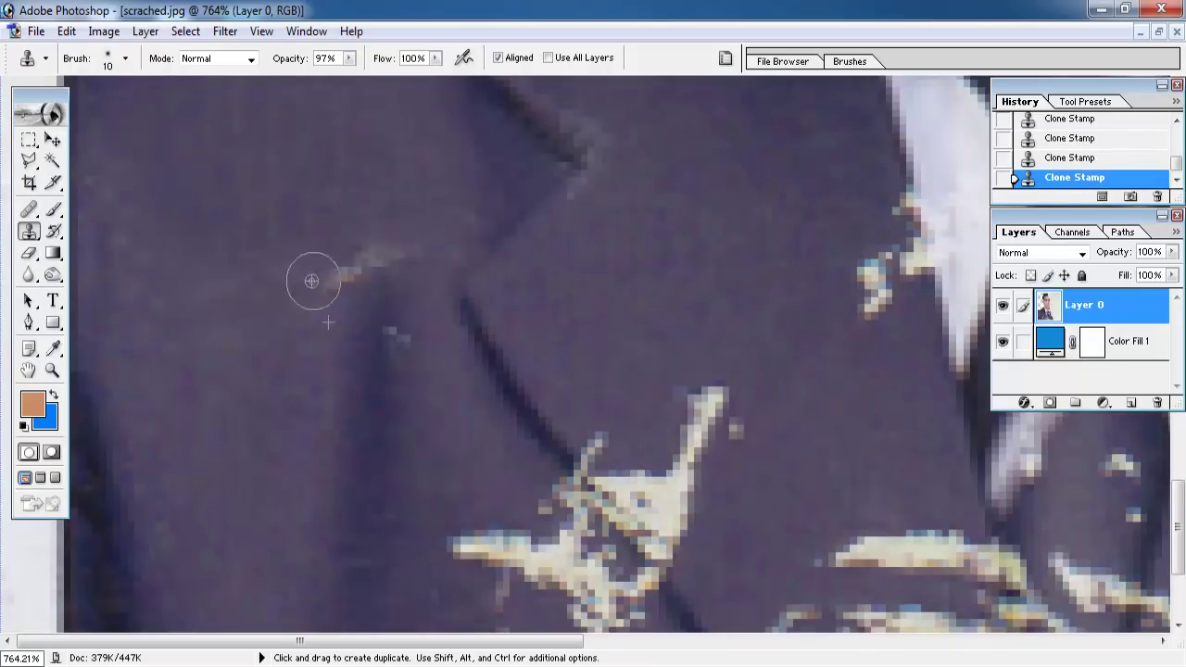
pyautogui.moveTo(423, 250); pyautogui.dragTo(395, 370)
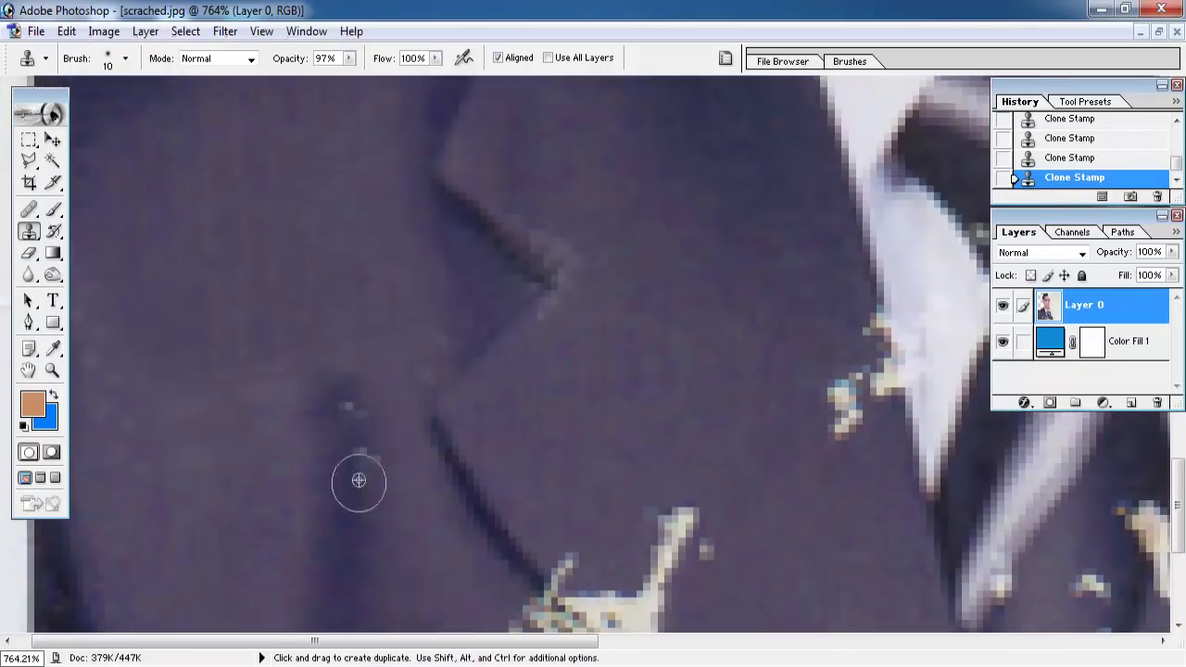
pyautogui.moveTo(348, 422); pyautogui.dragTo(405, 336)
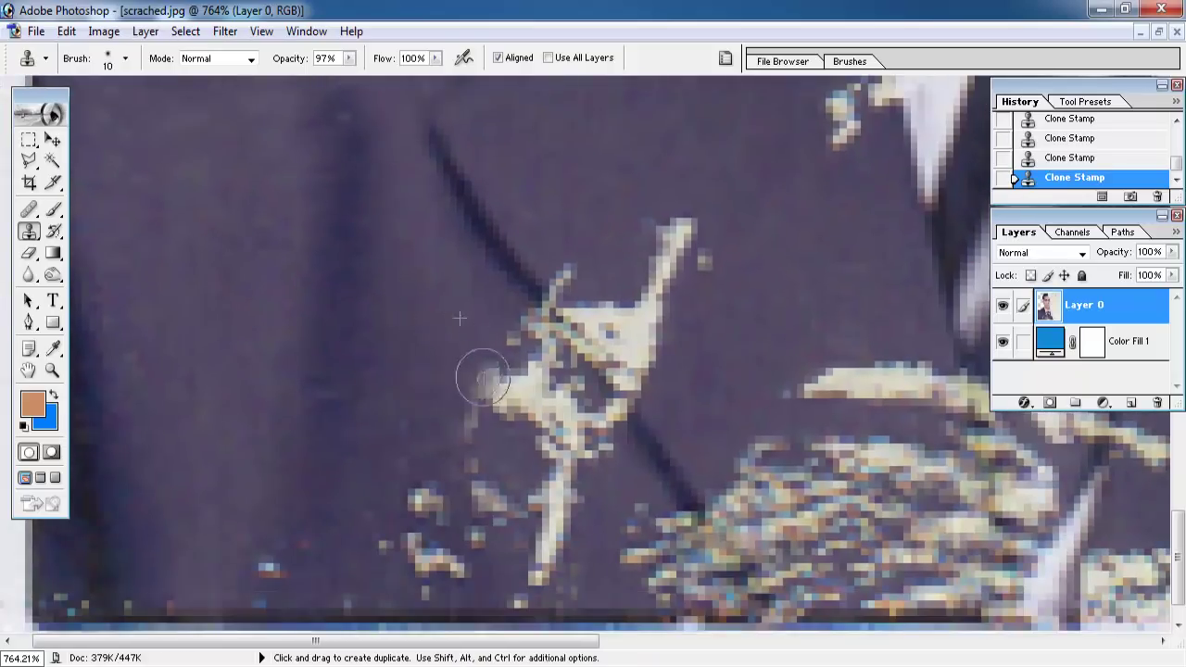
pyautogui.moveTo(477, 371); pyautogui.dragTo(468, 399)
pyautogui.moveTo(445, 437)
pyautogui.mouseDown()
pyautogui.moveTo(495, 437)
pyautogui.moveTo(473, 491)
pyautogui.moveTo(442, 486)
pyautogui.mouseUp()
pyautogui.moveTo(413, 448); pyautogui.dragTo(414, 396)
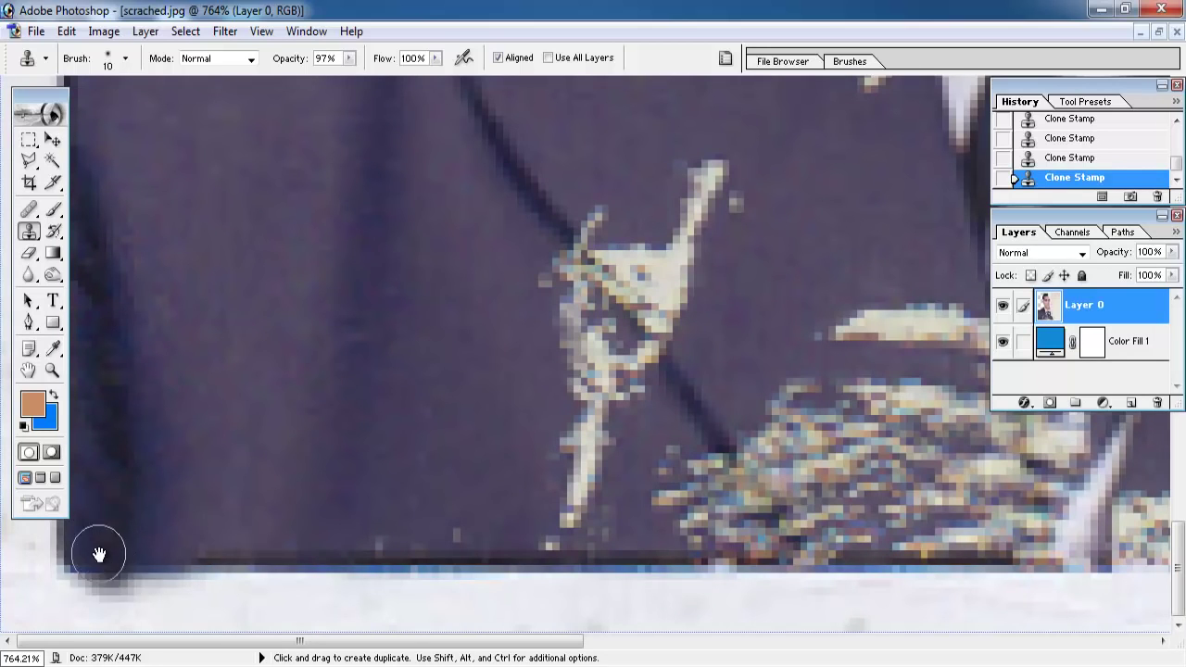
pyautogui.scroll(-1, 318, 489)
pyautogui.scroll(-5, 350, 483)
pyautogui.scroll(5, 305, 139)
# Step: Pan to the tie knot area and reduce the Clone Stamp brush size
pyautogui.hotkey('alt', 'space')
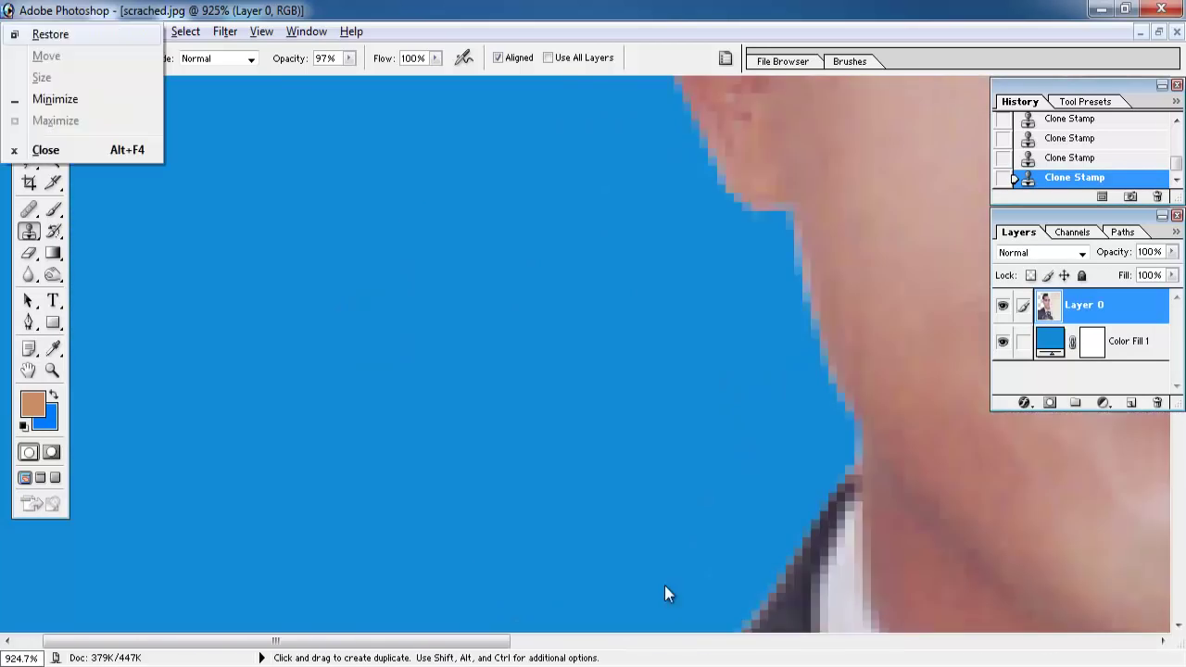
pyautogui.scroll(5, 457, 338)
pyautogui.moveTo(457, 338); pyautogui.dragTo(434, 41)
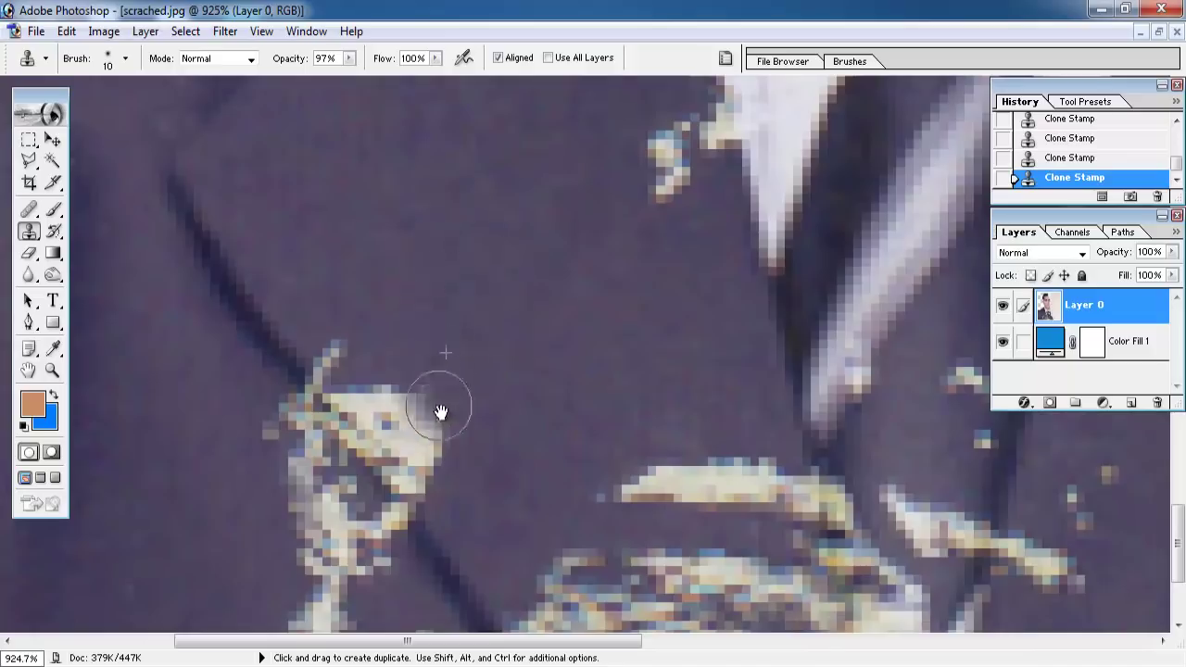
pyautogui.moveTo(377, 312); pyautogui.dragTo(237, 414)
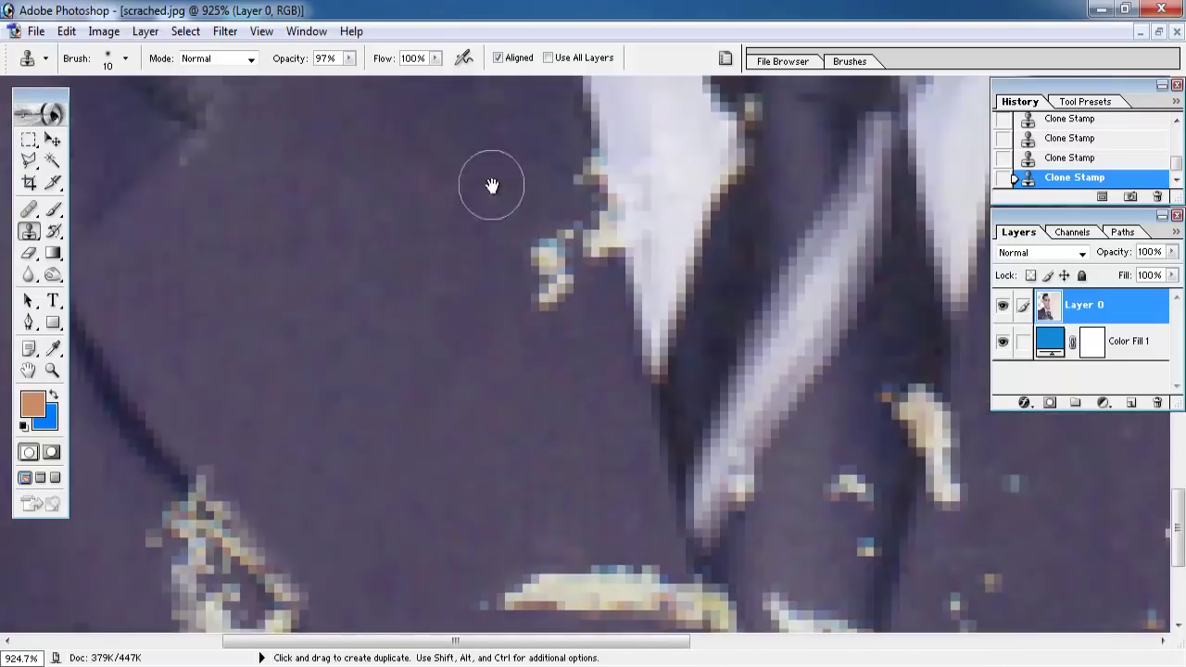
pyautogui.scroll(2, 563, 344)
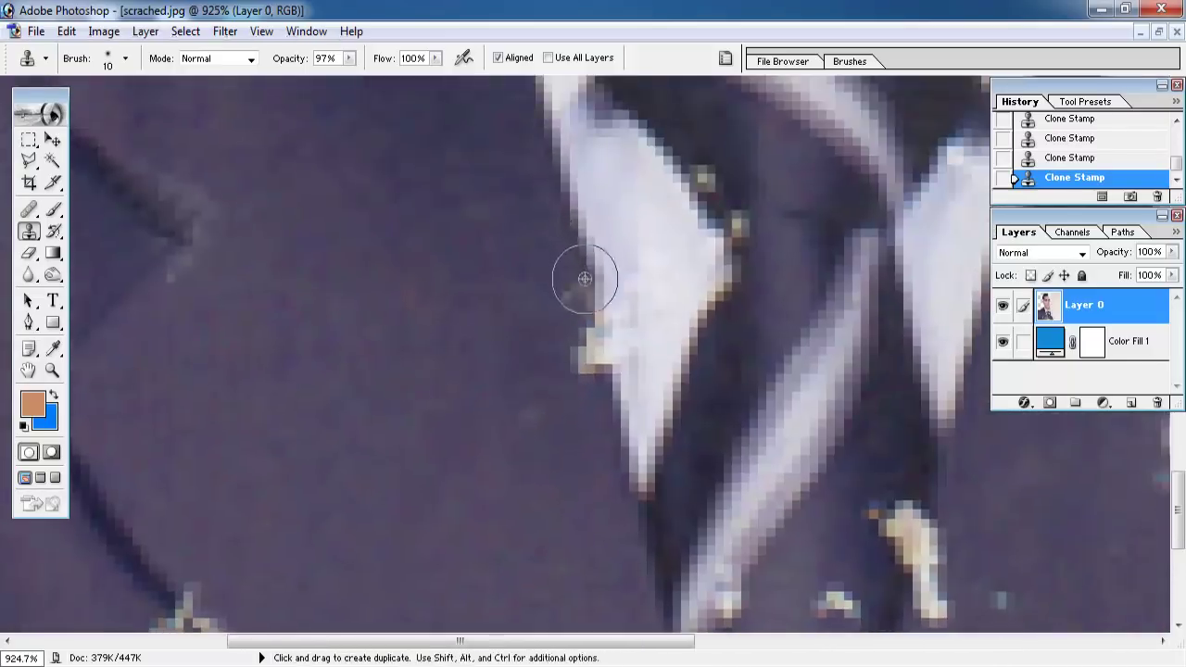
pyautogui.scroll(2, 556, 284)
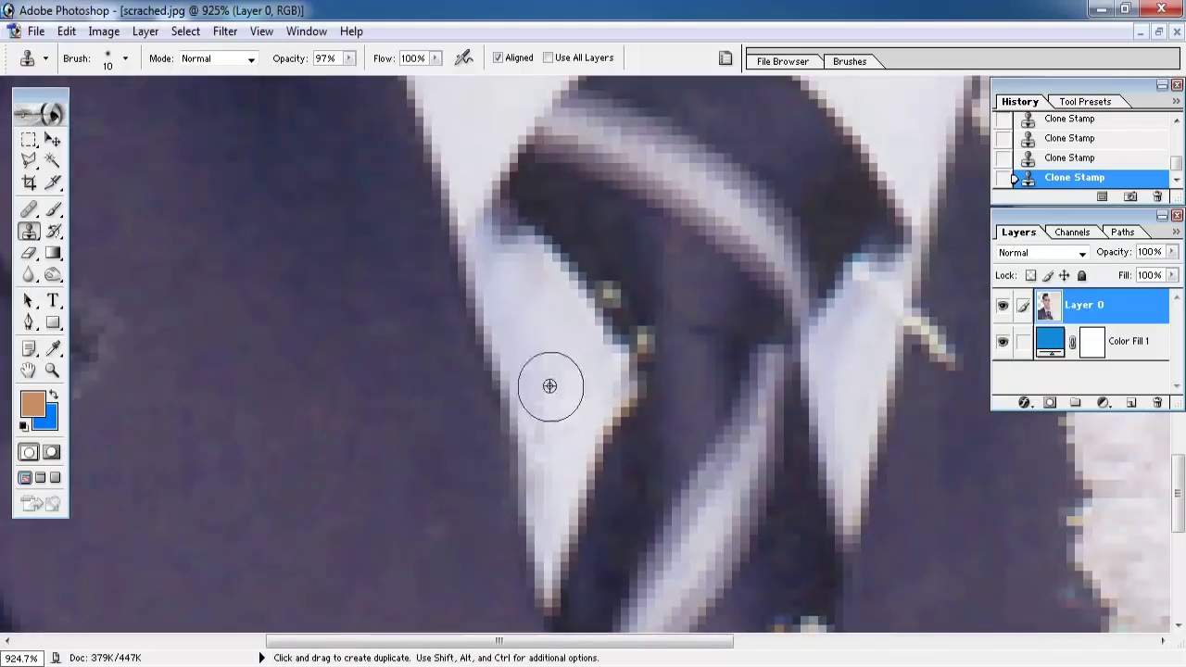
pyautogui.moveTo(548, 387)
pyautogui.mouseDown()
pyautogui.moveTo(571, 344)
pyautogui.moveTo(560, 332)
pyautogui.mouseUp()
pyautogui.rightClick(559, 333)
pyautogui.click(584, 176)
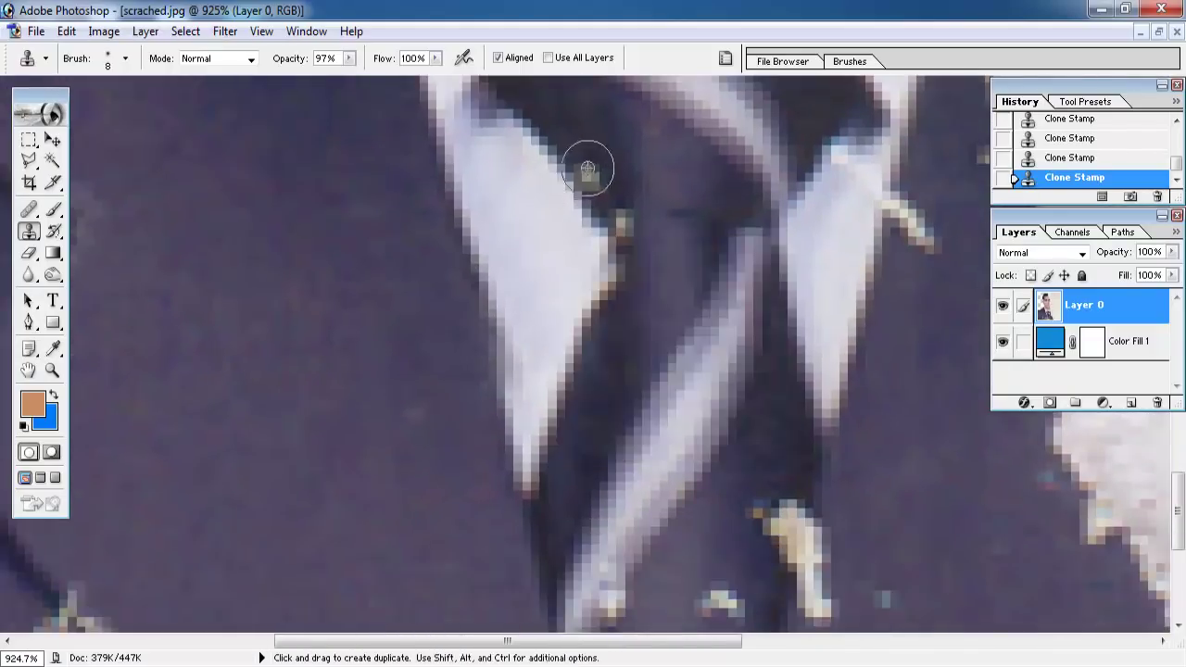
# Step: Shrink the brush further and clone fabric over the speck below the tie and a vertical scratch
pyautogui.scroll(-5, 631, 219)
pyautogui.hscroll(3, 603, 247)
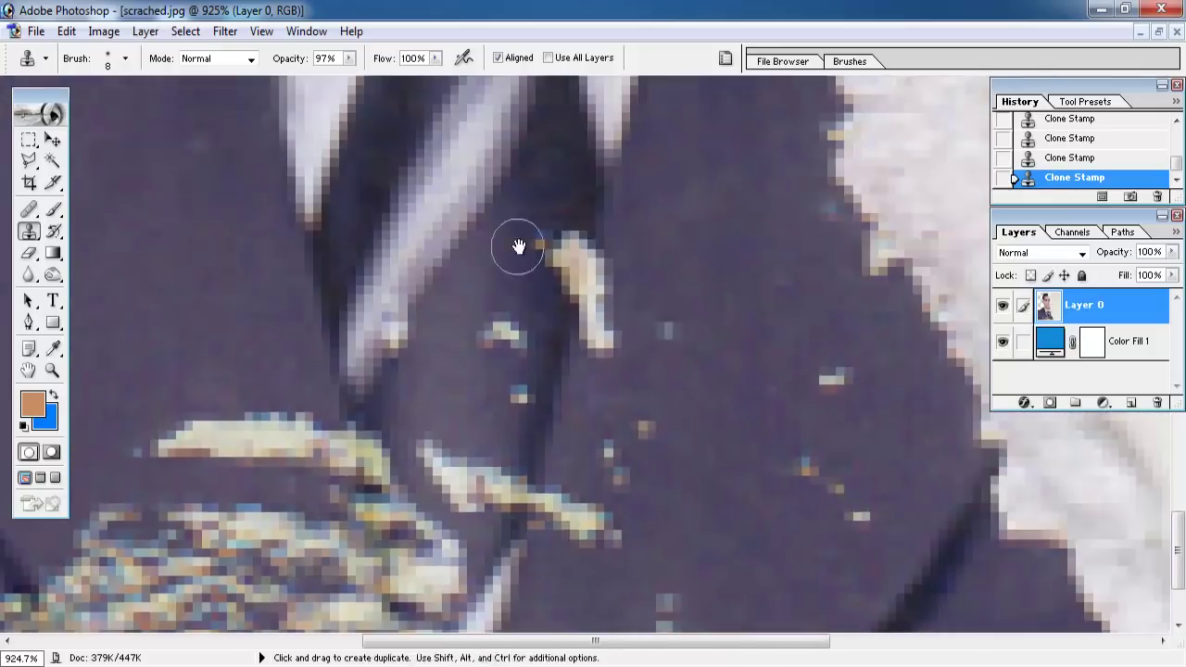
pyautogui.rightClick(561, 197)
pyautogui.keyDown('alt'); pyautogui.click(566, 179); pyautogui.keyUp('alt')
pyautogui.moveTo(570, 228); pyautogui.dragTo(570, 247)
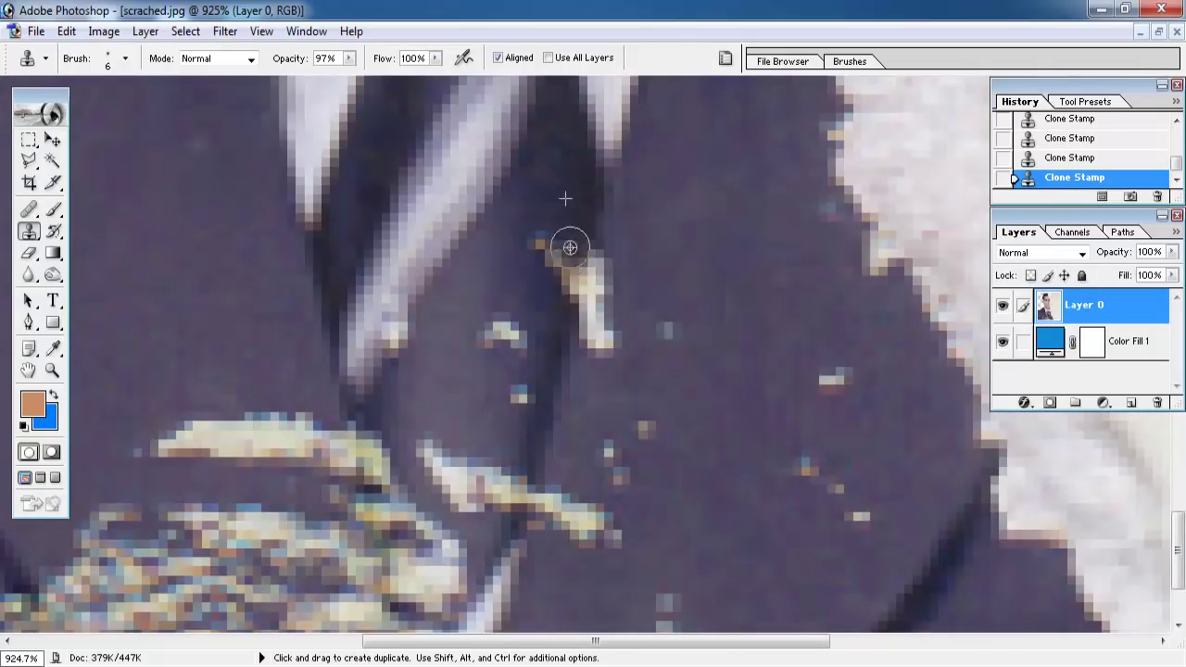
pyautogui.scroll(-3, 567, 279)
pyautogui.hscroll(-1, 568, 278)
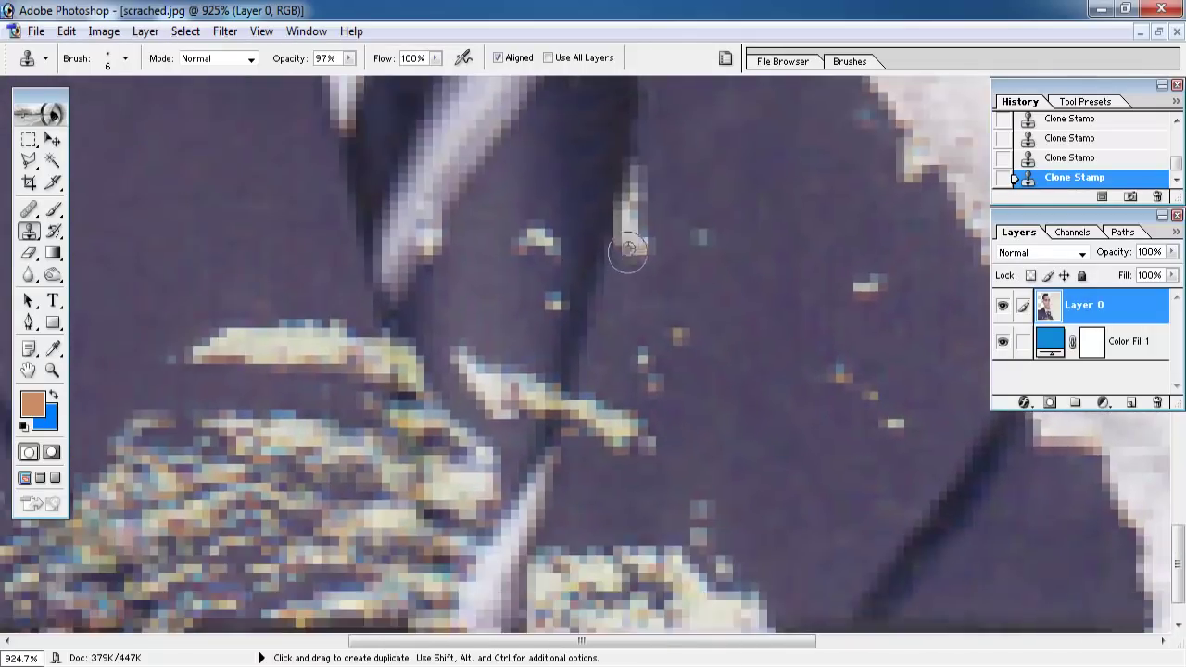
pyautogui.moveTo(629, 212); pyautogui.dragTo(634, 167)
# Step: Clone suit texture over the bright streak and scratch pixels near the tie's bottom
pyautogui.scroll(-3, 593, 136)
pyautogui.hscroll(-2, 593, 135)
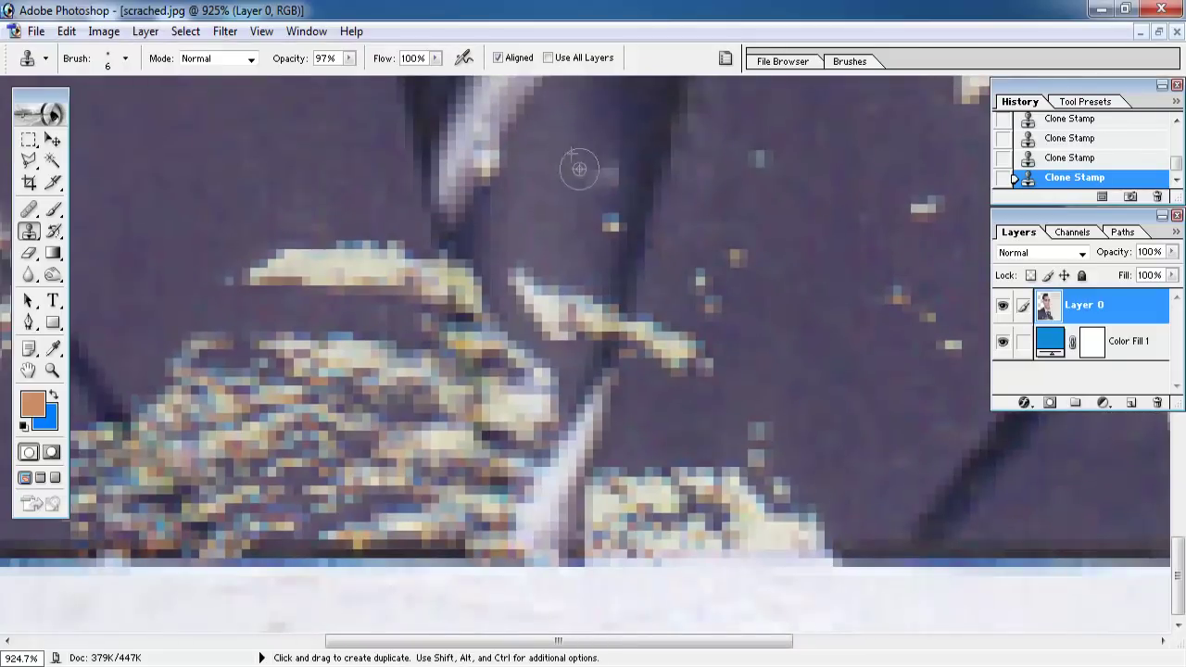
pyautogui.hscroll(-1, 610, 227)
pyautogui.keyDown('alt'); pyautogui.click(558, 233); pyautogui.keyUp('alt')
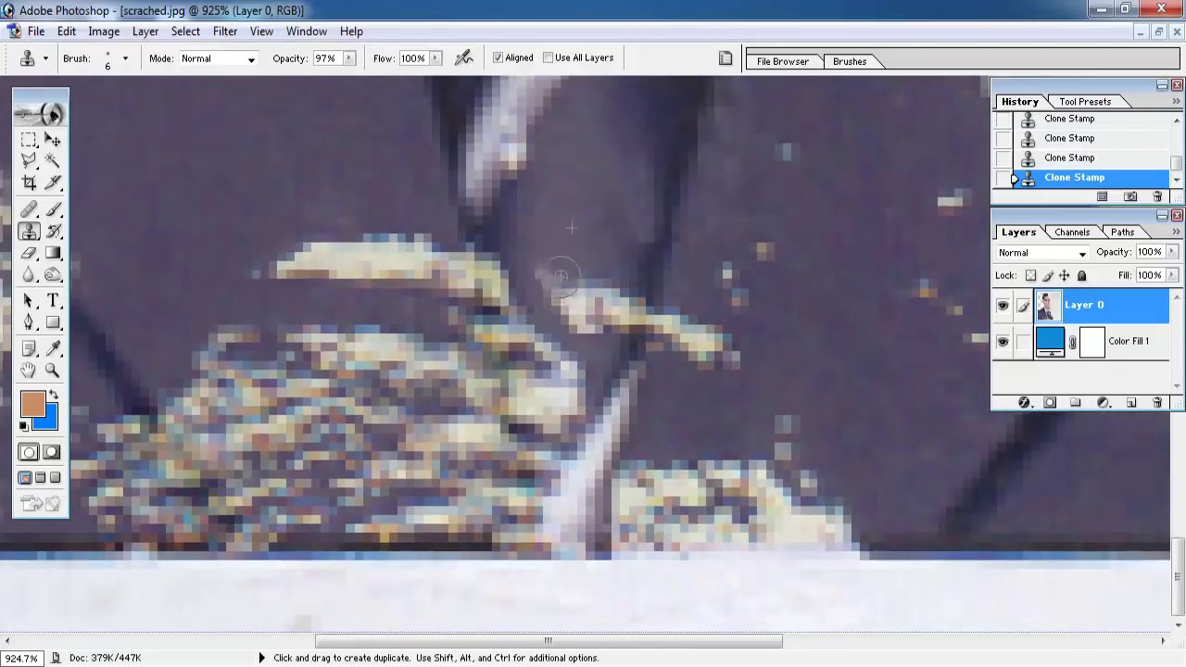
pyautogui.moveTo(542, 261)
pyautogui.mouseDown()
pyautogui.moveTo(595, 322)
pyautogui.moveTo(552, 284)
pyautogui.mouseUp()
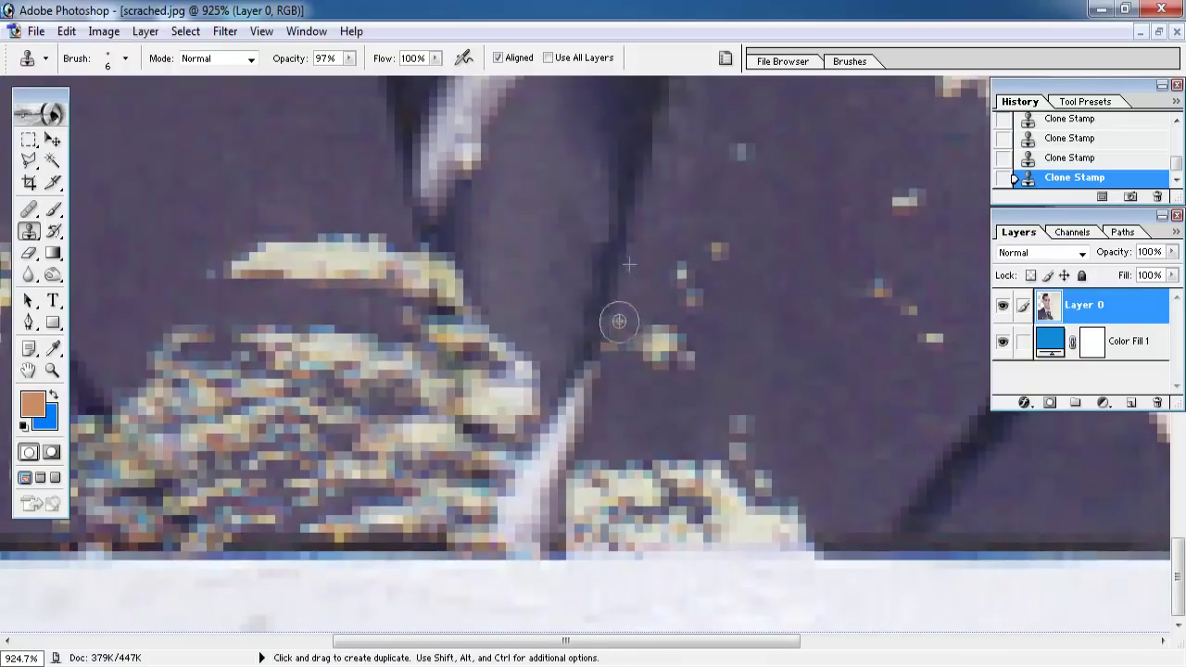
pyautogui.scroll(3, 647, 329)
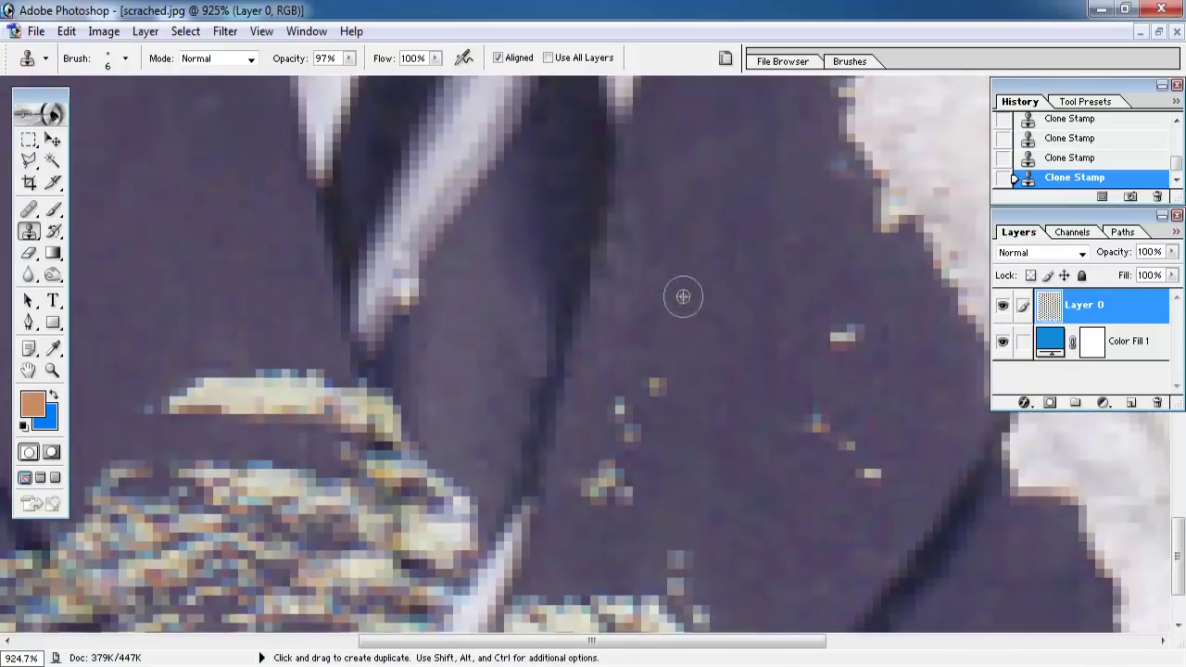
pyautogui.scroll(-2, 649, 352)
pyautogui.hscroll(-3, 667, 334)
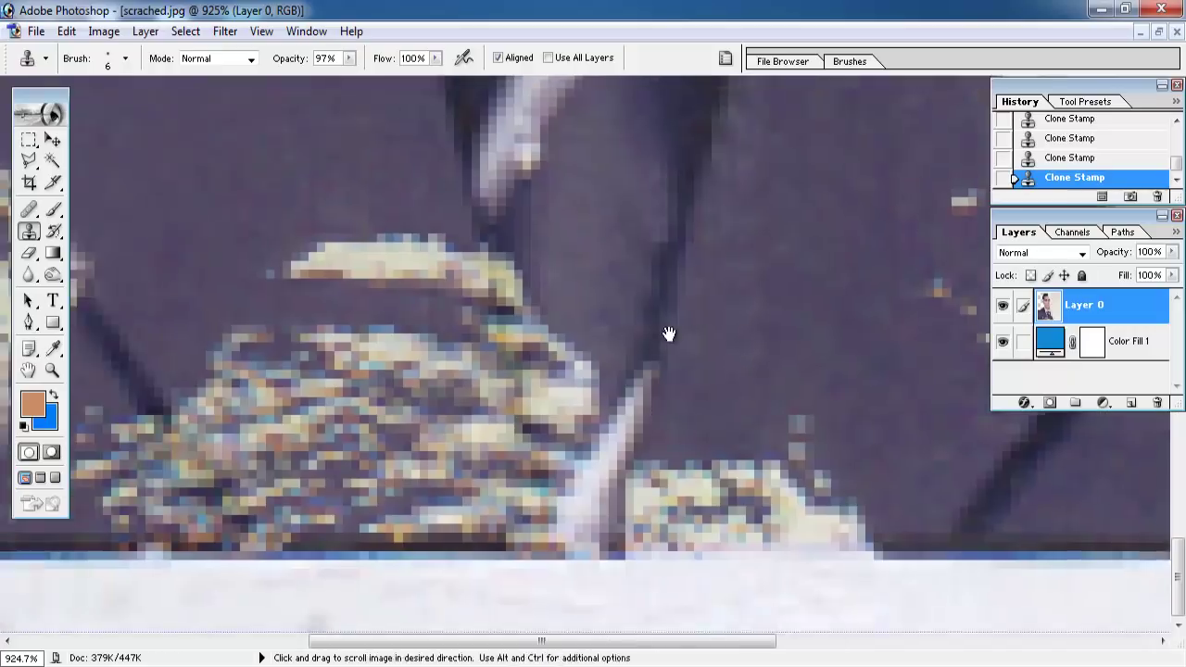
pyautogui.scroll(2, 583, 312)
pyautogui.moveTo(574, 330)
pyautogui.mouseDown()
pyautogui.moveTo(512, 318)
pyautogui.moveTo(522, 346)
pyautogui.moveTo(604, 347)
pyautogui.moveTo(598, 273)
pyautogui.mouseUp()
pyautogui.moveTo(491, 296)
pyautogui.mouseDown()
pyautogui.moveTo(423, 339)
pyautogui.moveTo(370, 344)
pyautogui.moveTo(463, 324)
pyautogui.moveTo(556, 371)
pyautogui.mouseUp()
pyautogui.rightClick(563, 314)
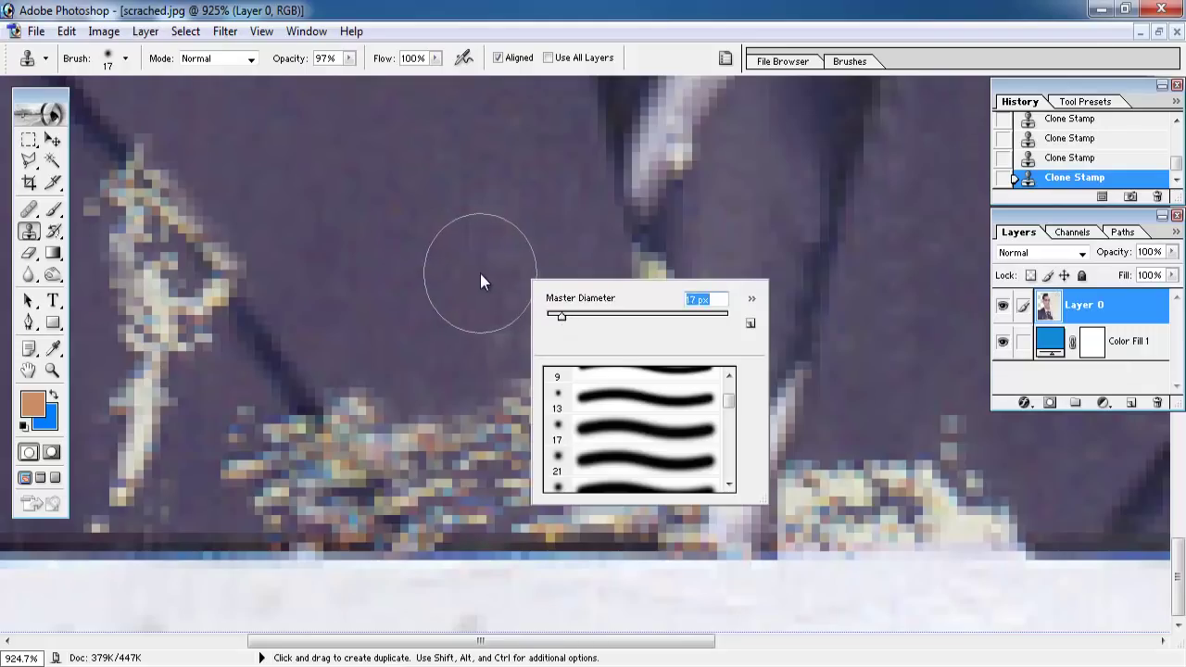
# Step: Set the Clone Stamp brush to 12 px and clone over the scratch beside the tie
pyautogui.press('Down')
pyautogui.press('Down')
pyautogui.press('Down')
pyautogui.press('Down')
pyautogui.press('Return')
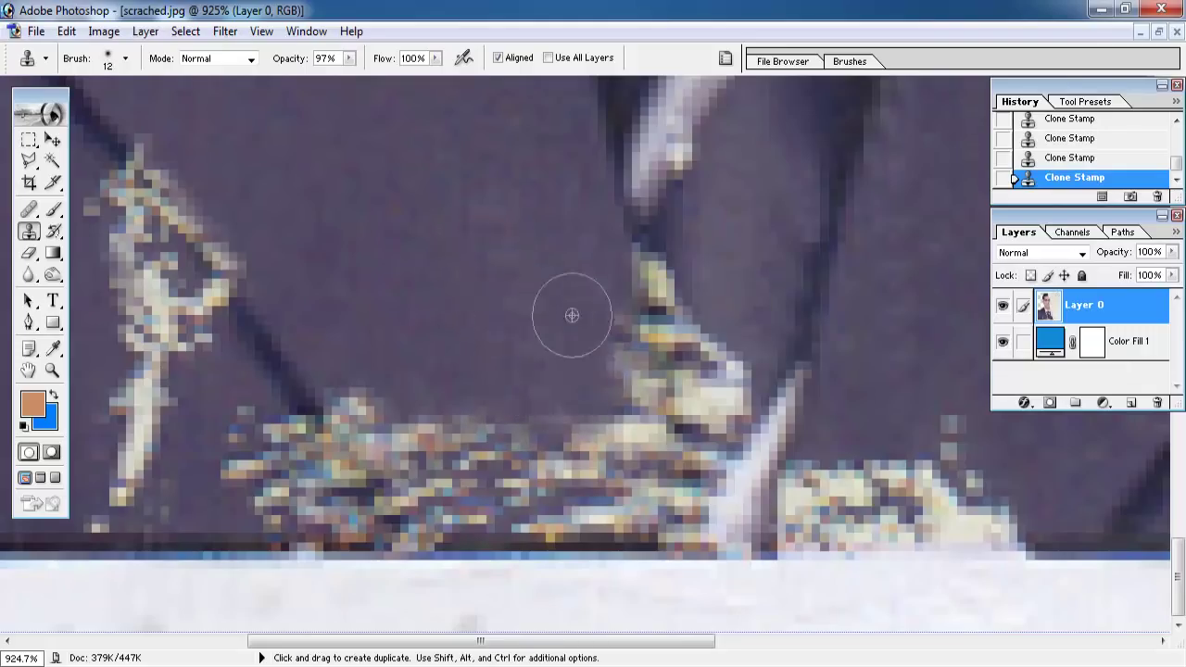
pyautogui.moveTo(572, 315)
pyautogui.mouseDown()
pyautogui.moveTo(603, 416)
pyautogui.moveTo(400, 373)
pyautogui.moveTo(416, 416)
pyautogui.moveTo(531, 491)
pyautogui.moveTo(578, 492)
pyautogui.moveTo(593, 418)
pyautogui.mouseUp()
# Step: Zoom in closer and clone dark fabric along the full length of the streak
pyautogui.hotkey('ctrl', '+')
pyautogui.moveTo(841, 472)
pyautogui.mouseDown()
pyautogui.moveTo(483, 410)
pyautogui.moveTo(450, 259)
pyautogui.moveTo(461, 297)
pyautogui.mouseUp()
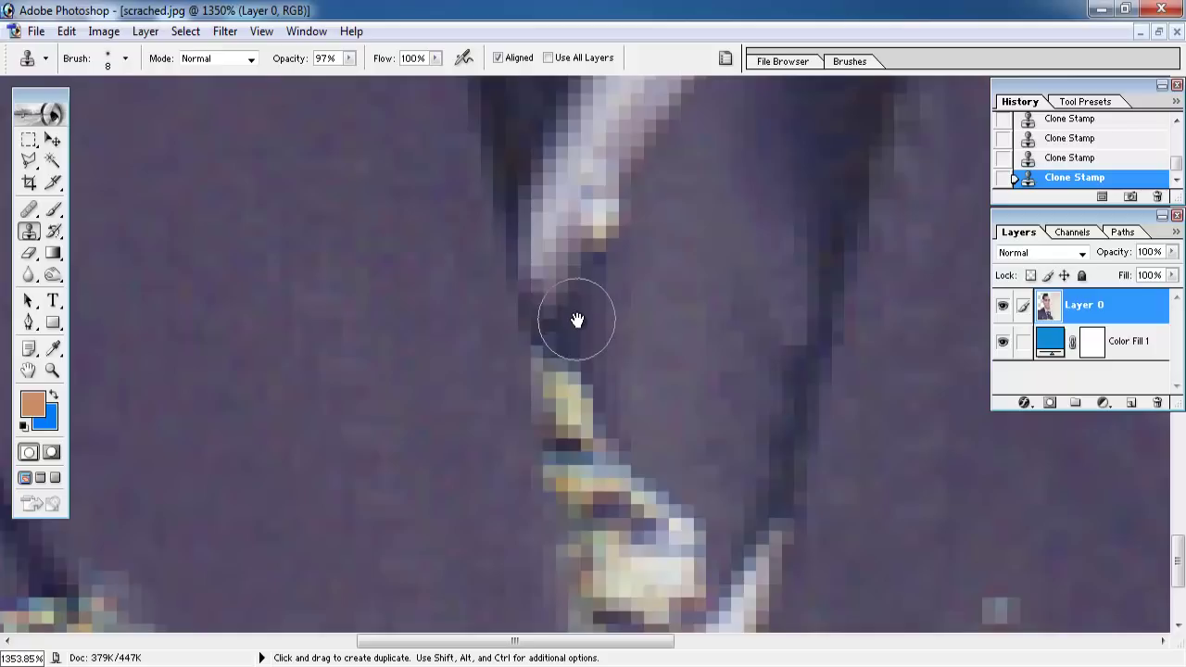
pyautogui.moveTo(578, 319)
pyautogui.mouseDown()
pyautogui.moveTo(547, 398)
pyautogui.moveTo(639, 528)
pyautogui.moveTo(686, 556)
pyautogui.mouseUp()
pyautogui.moveTo(699, 510)
pyautogui.mouseDown()
pyautogui.moveTo(709, 366)
pyautogui.moveTo(680, 398)
pyautogui.moveTo(636, 379)
pyautogui.moveTo(694, 538)
pyautogui.moveTo(733, 439)
pyautogui.mouseUp()
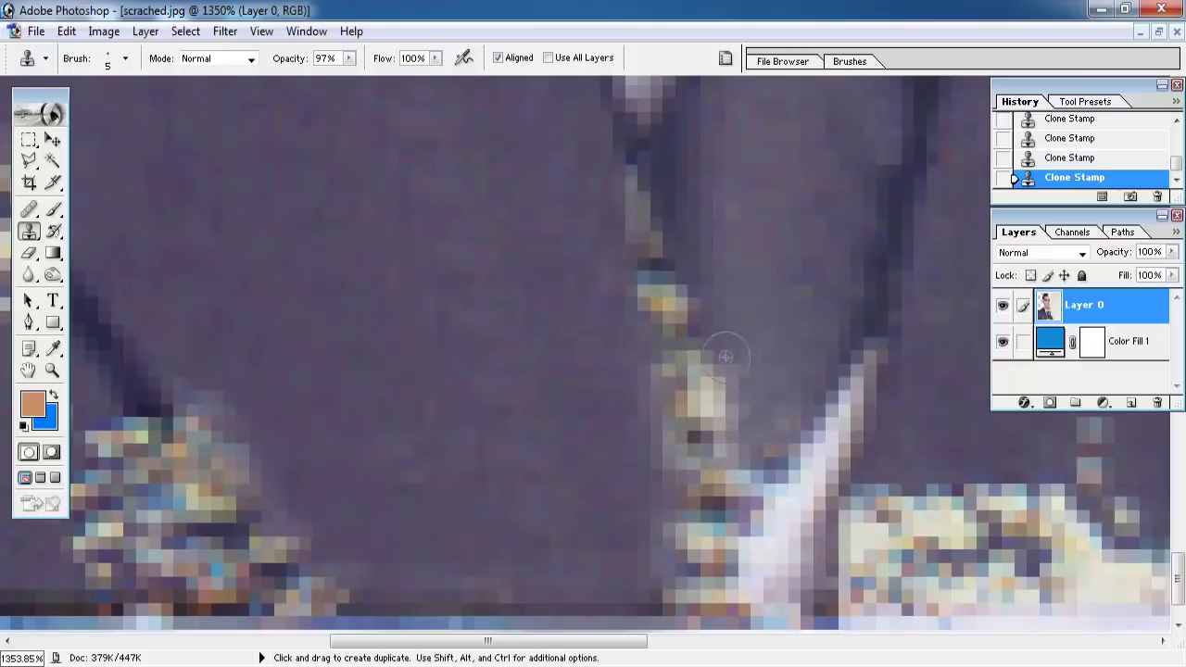
pyautogui.moveTo(726, 356); pyautogui.dragTo(692, 303)
pyautogui.moveTo(695, 218)
pyautogui.mouseDown()
pyautogui.moveTo(673, 241)
pyautogui.moveTo(659, 214)
pyautogui.moveTo(723, 344)
pyautogui.mouseUp()
pyautogui.scroll(-2, 700, 229)
pyautogui.scroll(-5, 728, 419)
pyautogui.scroll(-3, 728, 419)
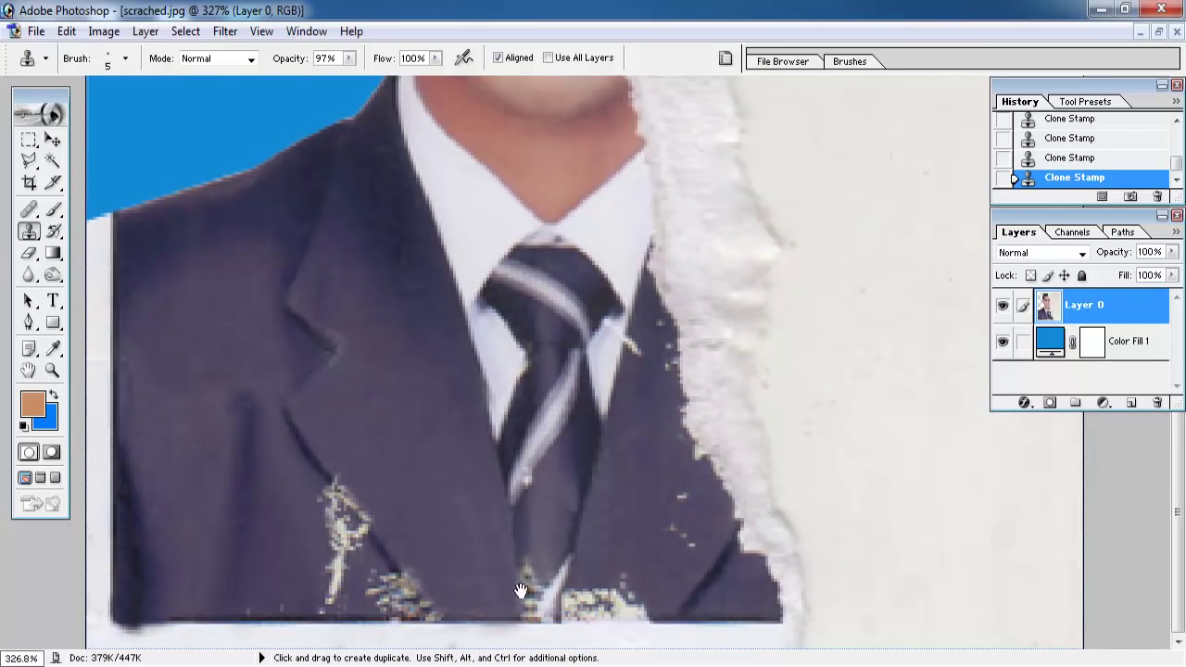
# Step: Zoom in and pan to the speckled lapel line near the jacket's bottom edge
pyautogui.scroll(3, 522, 590)
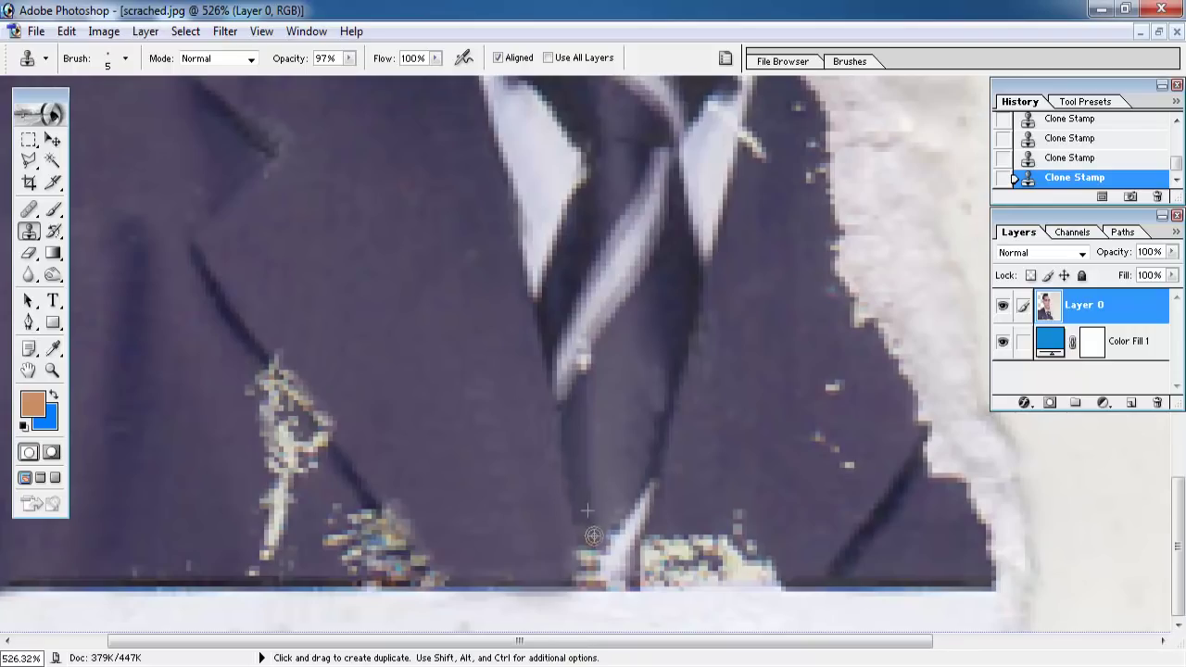
pyautogui.moveTo(583, 525); pyautogui.dragTo(584, 562)
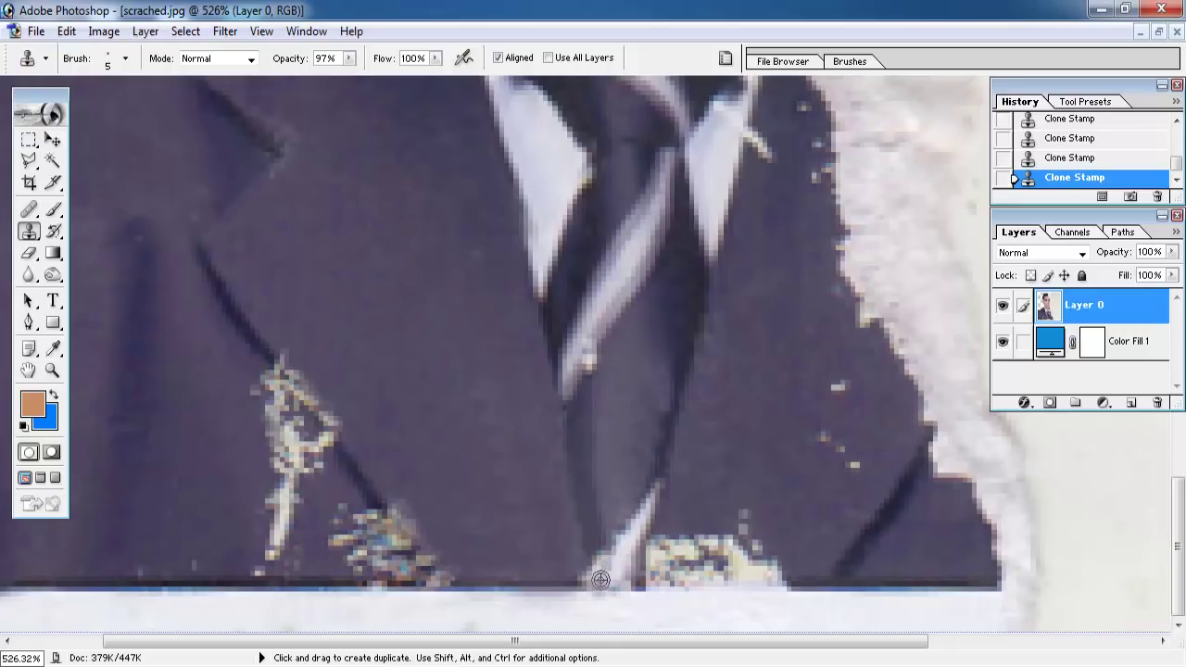
pyautogui.moveTo(526, 509); pyautogui.dragTo(646, 546)
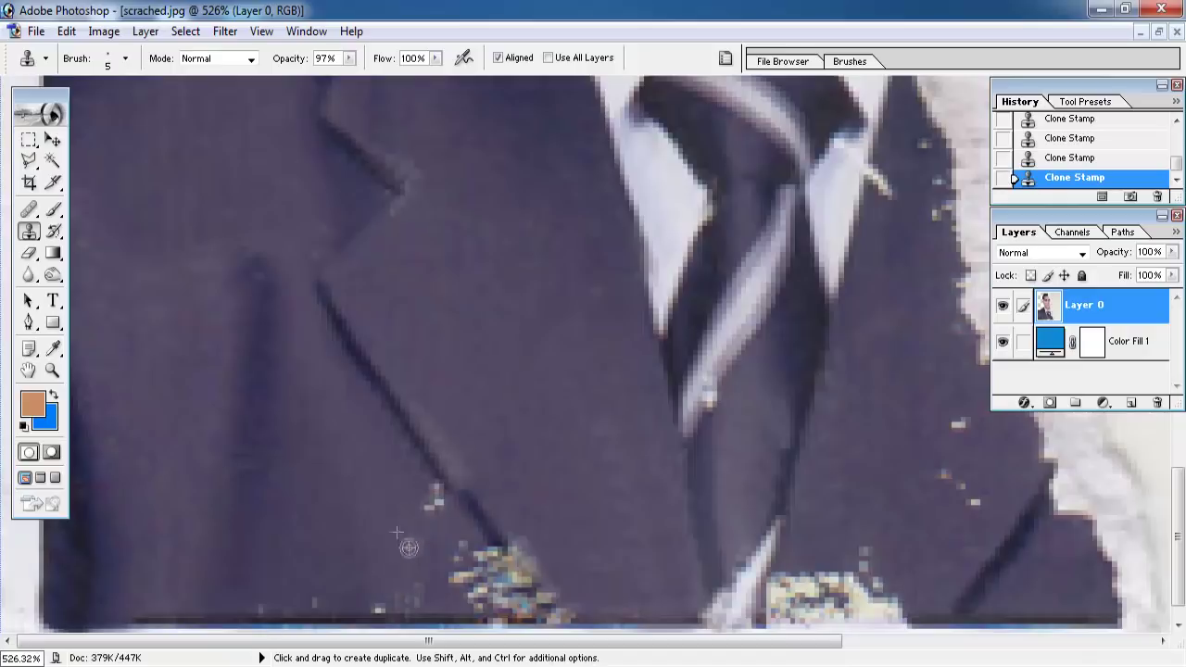
pyautogui.hotkey('ctrl', '+')
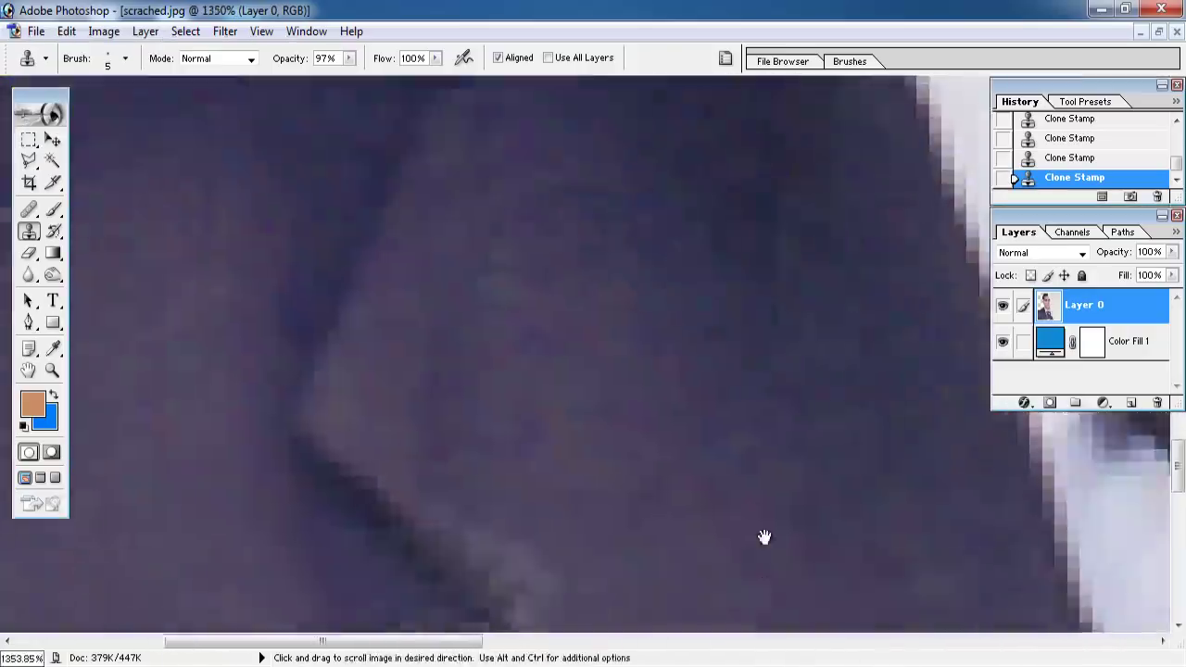
pyautogui.moveTo(763, 540)
pyautogui.mouseDown()
pyautogui.moveTo(598, 356)
pyautogui.moveTo(509, 436)
pyautogui.moveTo(288, 204)
pyautogui.moveTo(559, 484)
pyautogui.mouseUp()
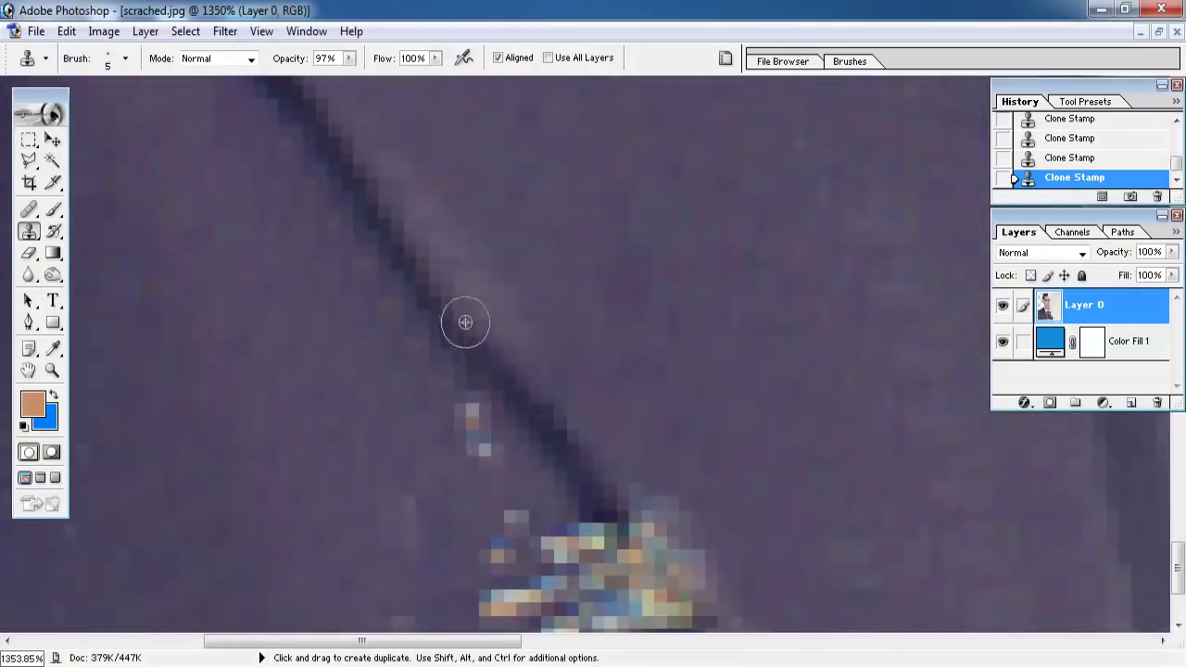
pyautogui.moveTo(525, 363); pyautogui.dragTo(442, 232)
pyautogui.moveTo(495, 312); pyautogui.dragTo(471, 413)
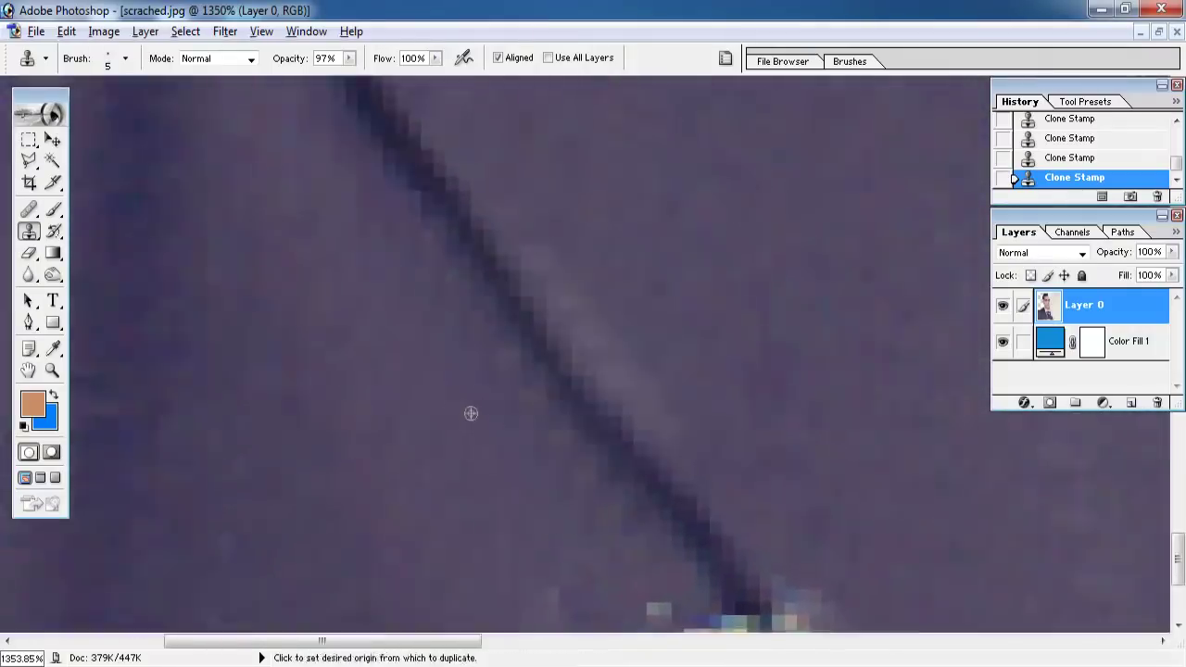
pyautogui.moveTo(543, 432); pyautogui.dragTo(505, 349)
pyautogui.moveTo(558, 390); pyautogui.dragTo(509, 291)
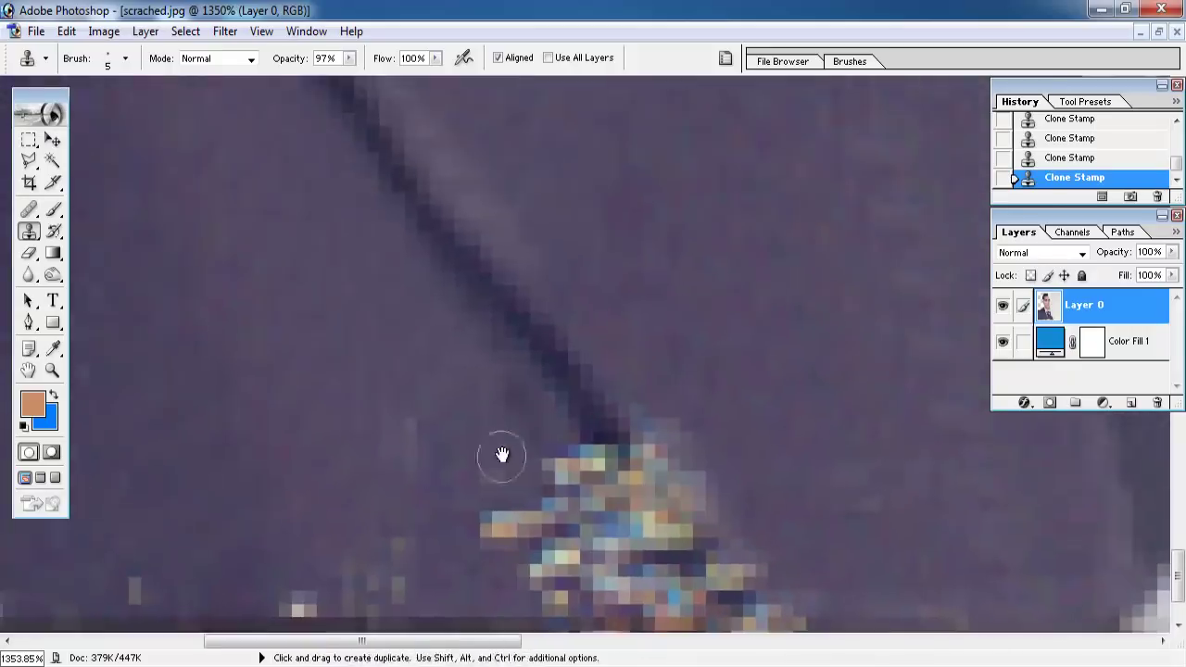
pyautogui.moveTo(517, 352); pyautogui.dragTo(503, 455)
pyautogui.moveTo(516, 397); pyautogui.dragTo(501, 293)
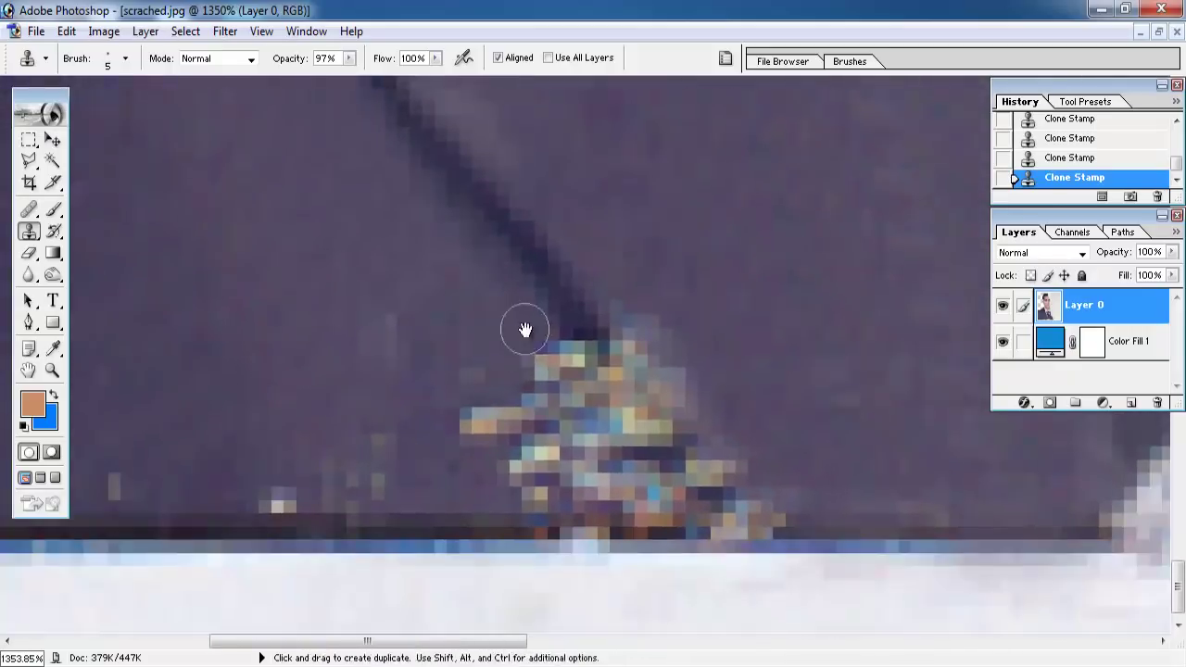
# Step: Clone plain fabric over the bright speckle blocks at the lapel line's base
pyautogui.moveTo(584, 334)
pyautogui.mouseDown()
pyautogui.moveTo(622, 370)
pyautogui.moveTo(636, 344)
pyautogui.moveTo(662, 365)
pyautogui.moveTo(646, 397)
pyautogui.moveTo(556, 385)
pyautogui.mouseUp()
pyautogui.keyDown('alt'); pyautogui.click(592, 268); pyautogui.keyUp('alt')
pyautogui.moveTo(555, 293); pyautogui.dragTo(490, 265)
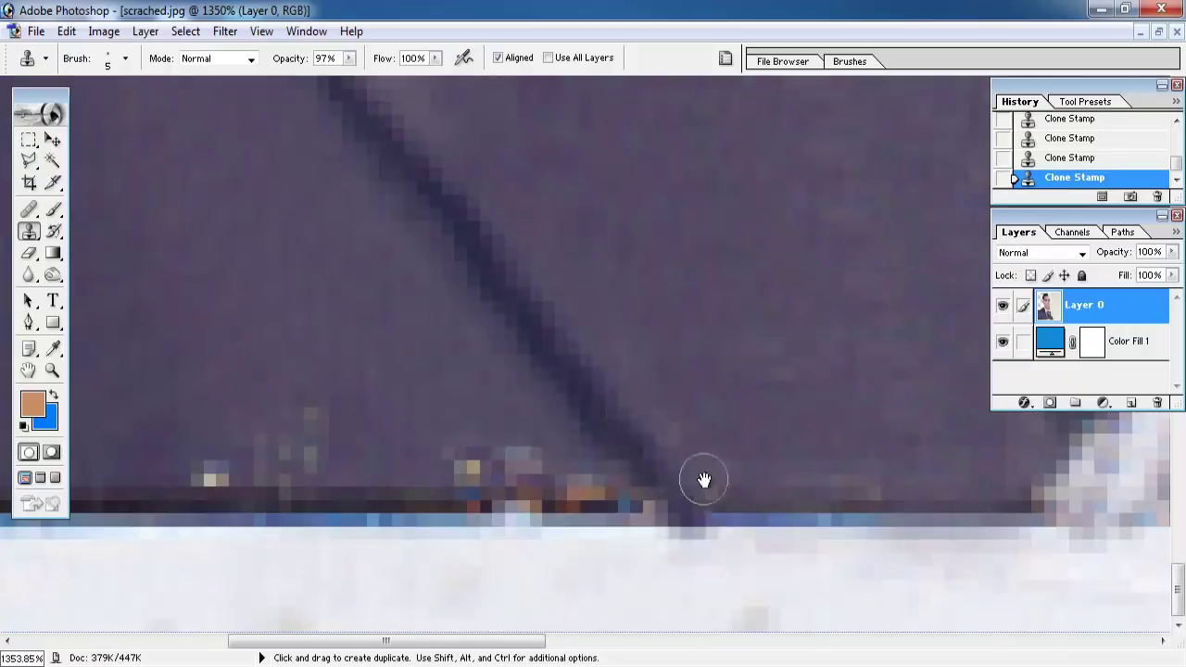
pyautogui.moveTo(386, 411); pyautogui.dragTo(549, 412)
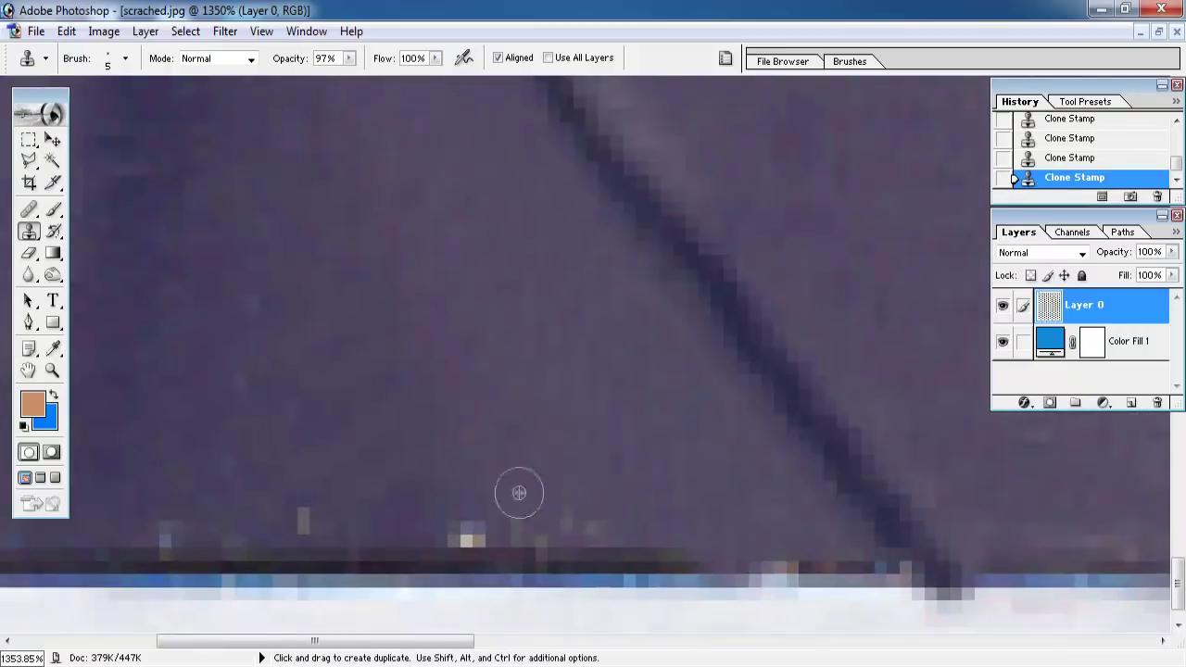
pyautogui.moveTo(398, 514); pyautogui.dragTo(547, 510)
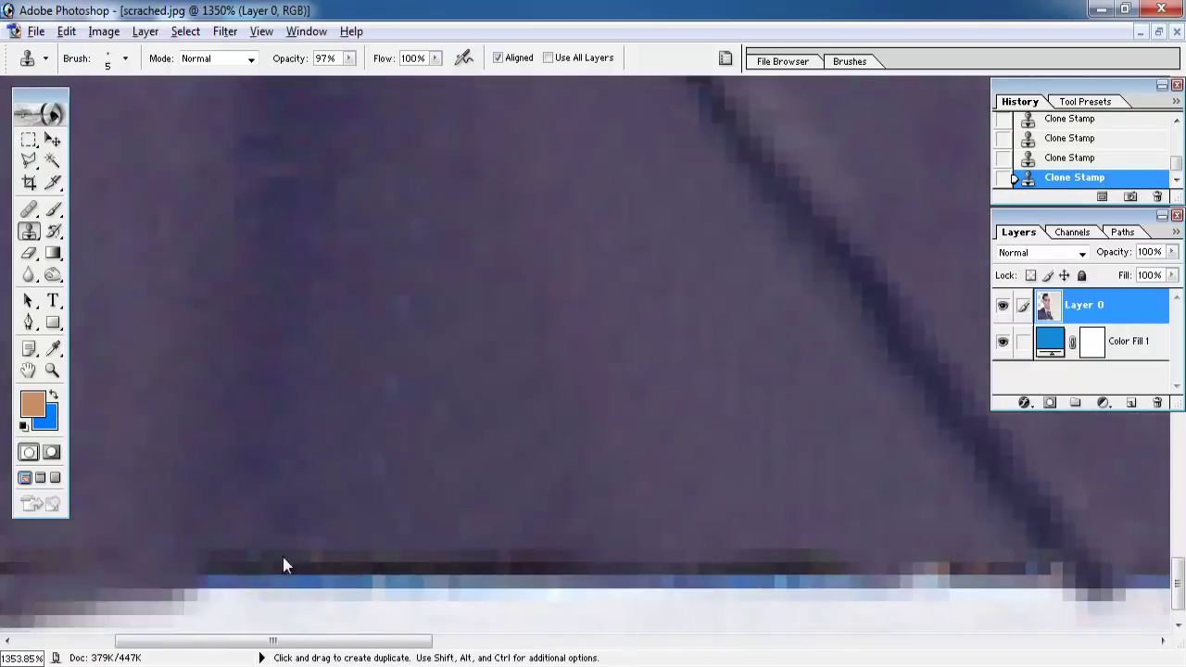
pyautogui.scroll(-5, 432, 547)
pyautogui.scroll(4, 455, 553)
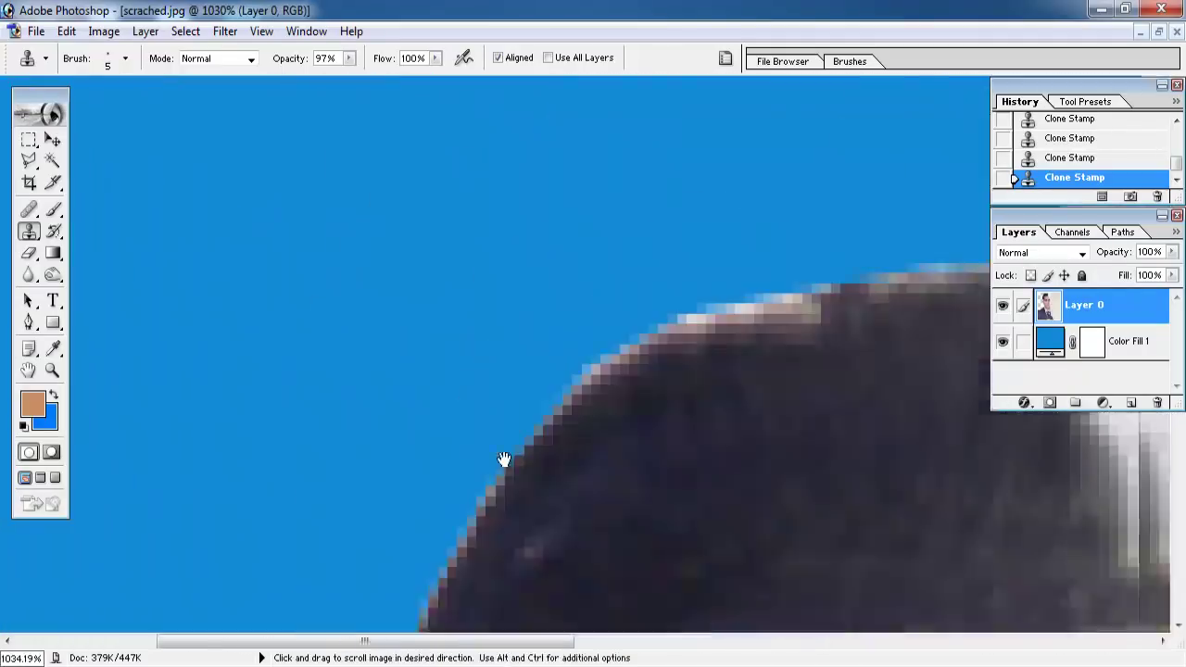
# Step: Polygonal-lasso the ragged fringe above the hair and delete it to blue
pyautogui.moveTo(503, 459); pyautogui.dragTo(262, 506)
pyautogui.press('l')
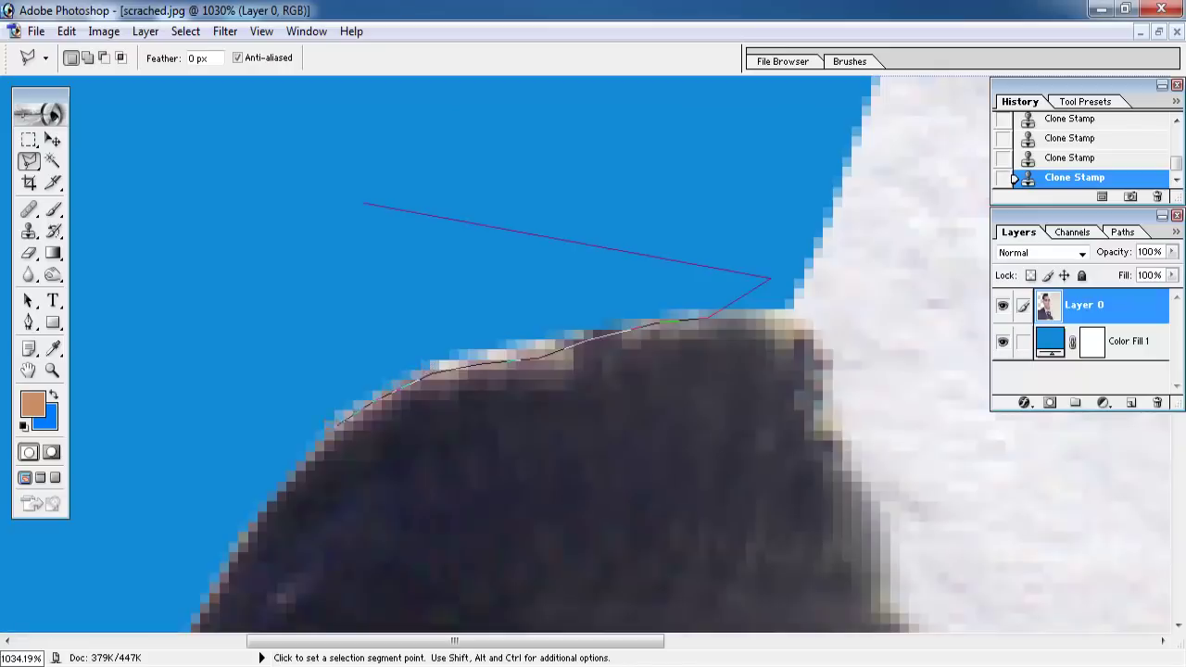
pyautogui.moveTo(548, 539); pyautogui.dragTo(767, 358)
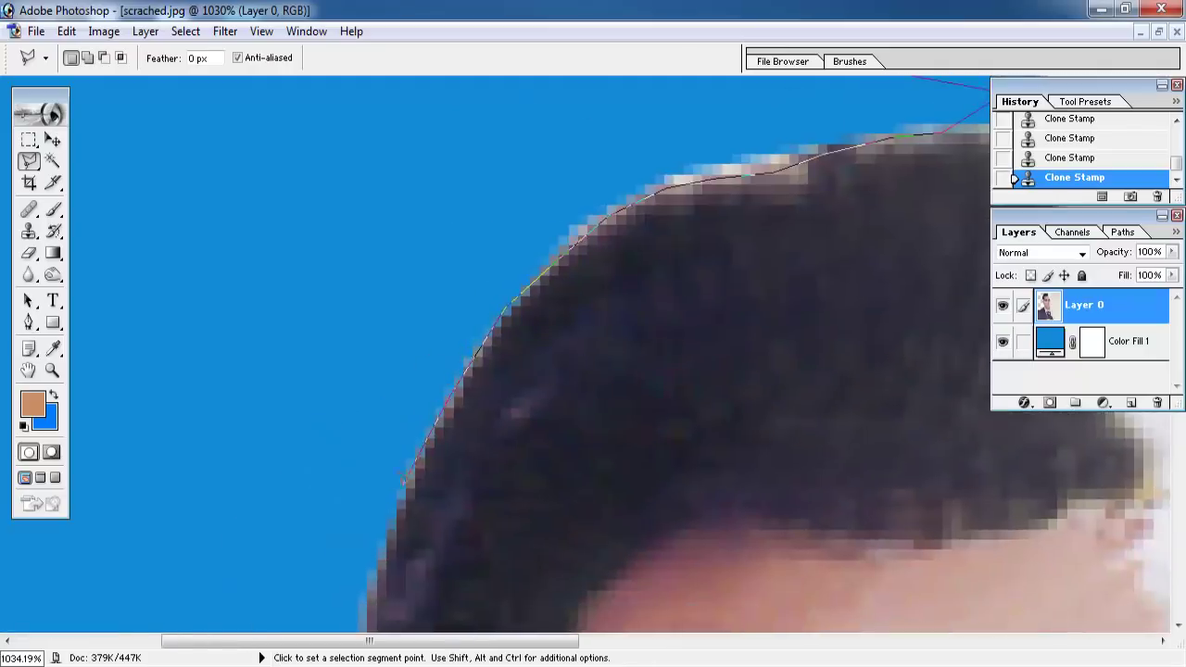
pyautogui.doubleClick(514, 132)
pyautogui.press('Delete')
pyautogui.hotkey('ctrl', 'd')
# Step: Clone out the orange speck in the hair, then fit the whole photo on screen
pyautogui.scroll(-4, 620, 294)
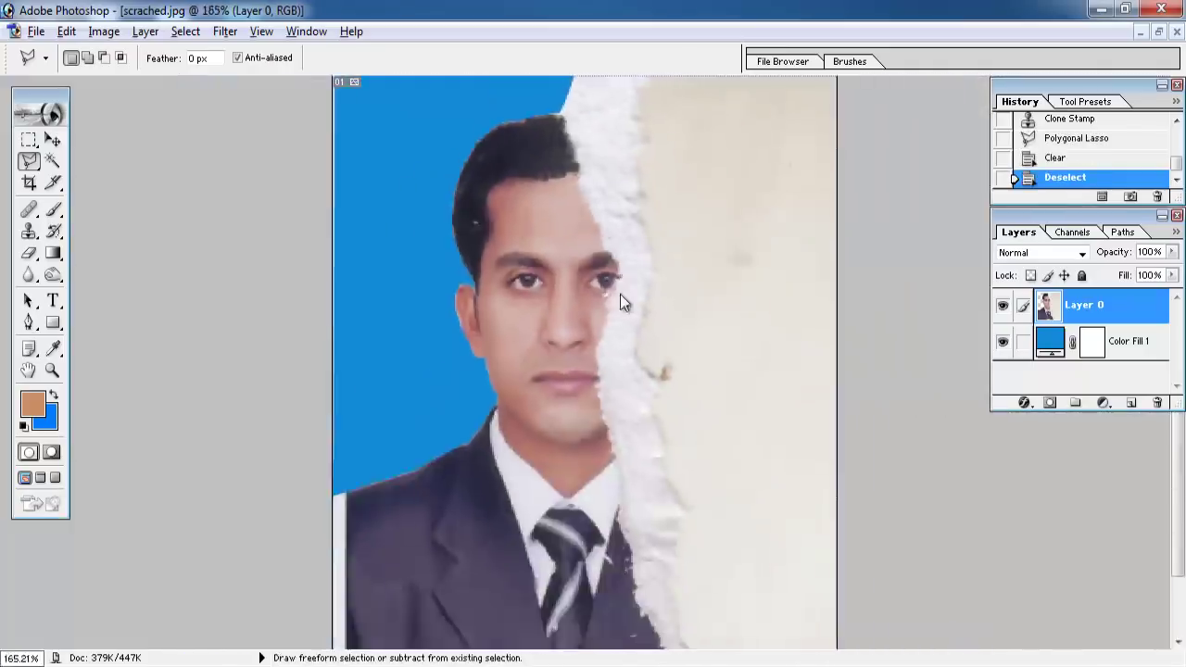
pyautogui.scroll(4, 658, 537)
pyautogui.moveTo(658, 538); pyautogui.dragTo(658, 202)
pyautogui.click(29, 232)
pyautogui.keyDown('alt'); pyautogui.click(524, 254); pyautogui.keyUp('alt')
pyautogui.click(532, 286)
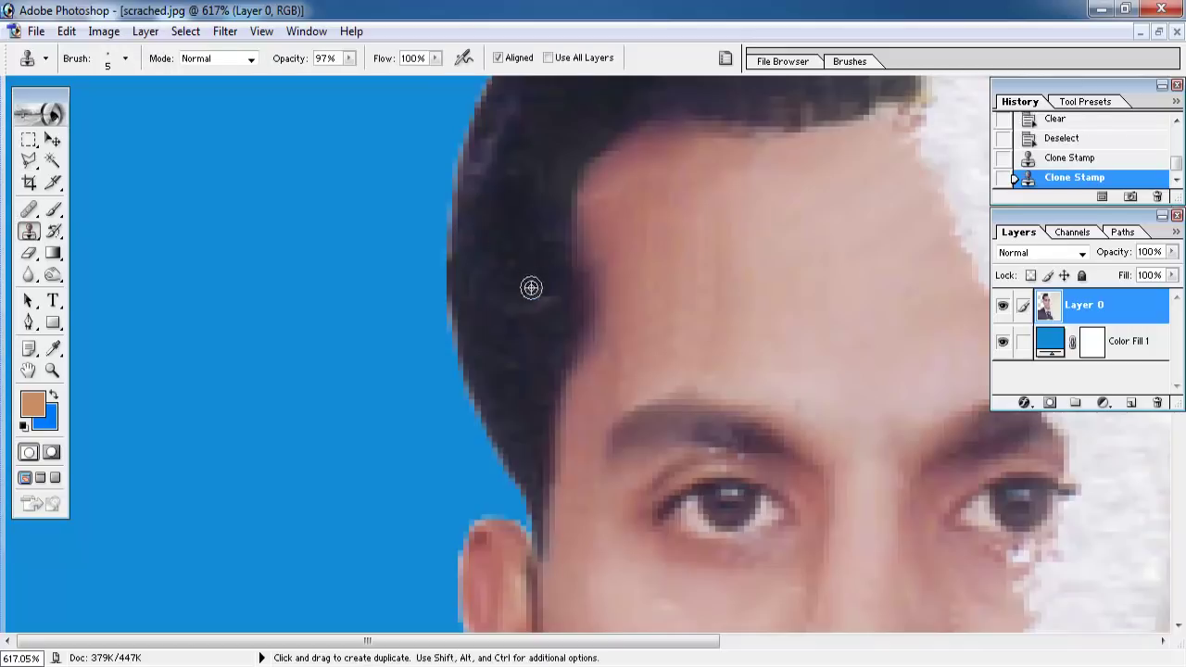
pyautogui.hotkey('ctrl', '-')
pyautogui.hotkey('ctrl', '0')
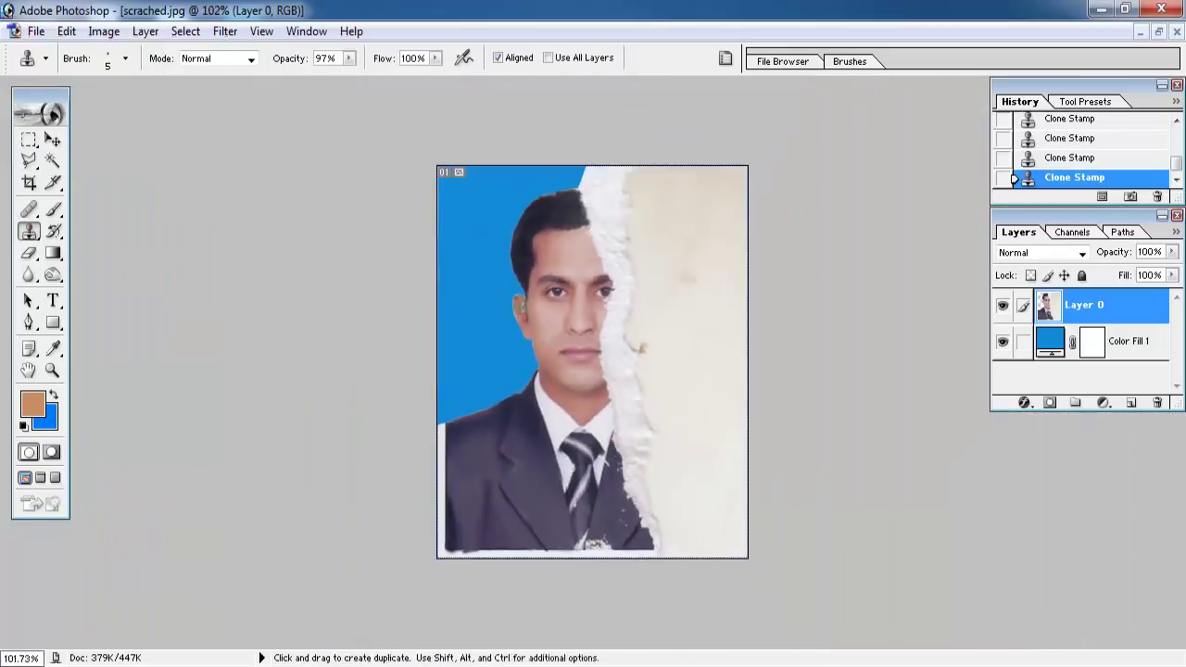
pyautogui.hotkey('ctrl', '0')
pyautogui.hotkey('alt', 'space')
pyautogui.press('Escape')
# Step: Lasso the intact half of the portrait and copy it onto a new layer
pyautogui.click(29, 161)
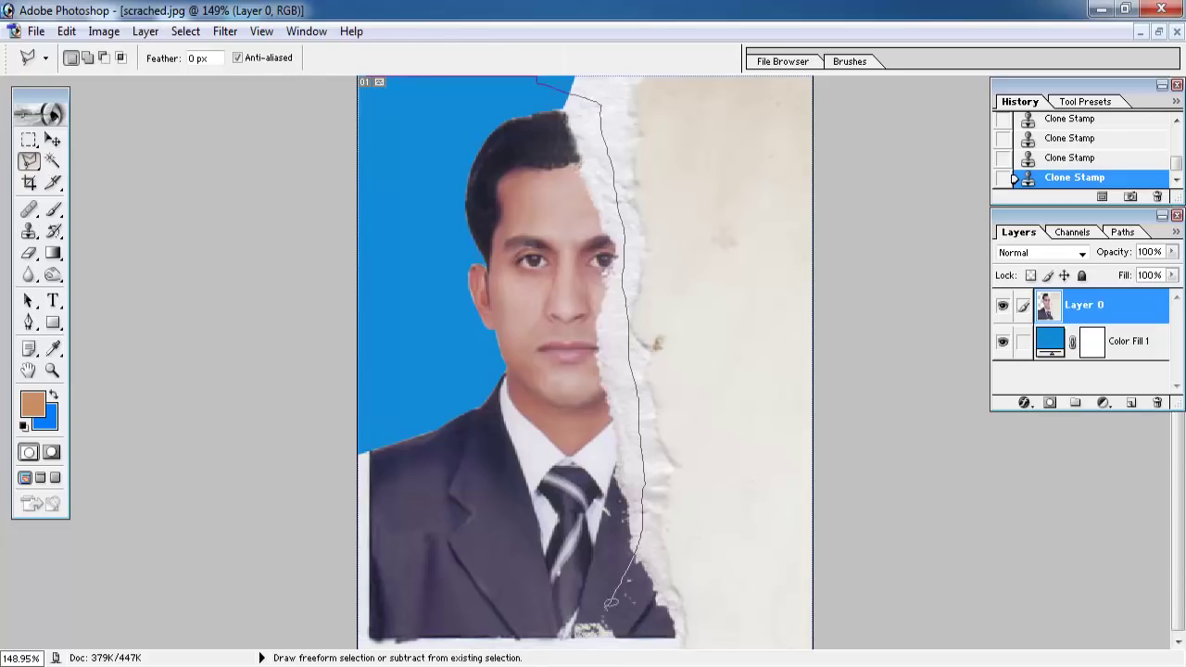
pyautogui.moveTo(611, 604); pyautogui.dragTo(457, 652)
pyautogui.moveTo(304, 115); pyautogui.dragTo(319, 21)
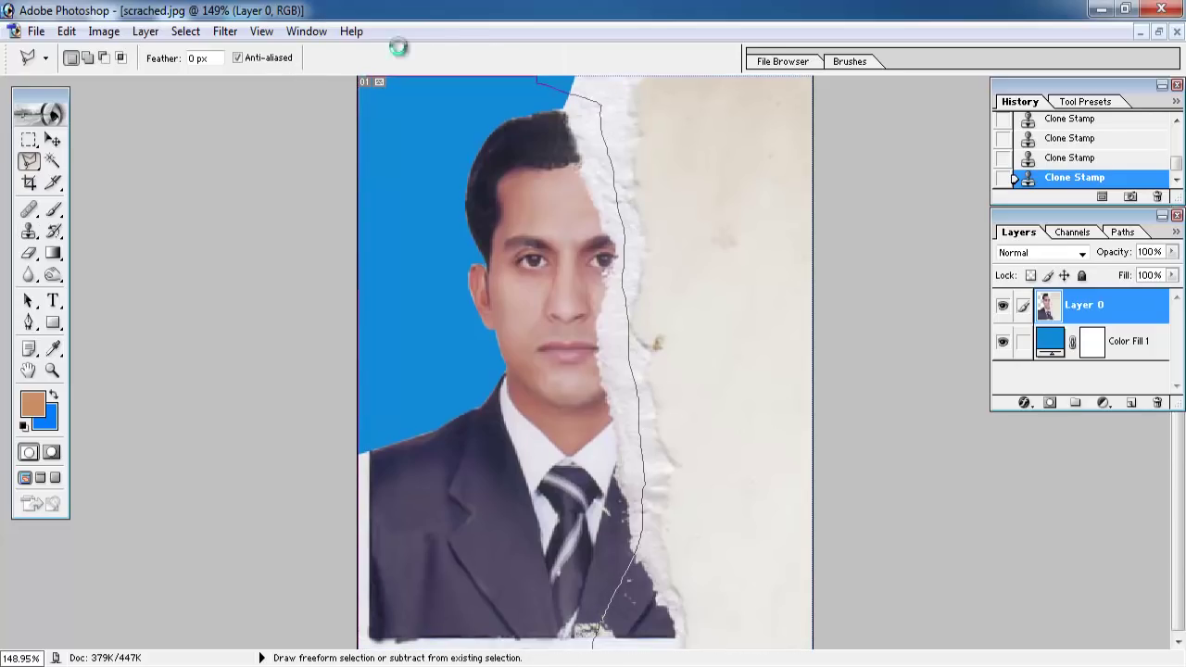
pyautogui.rightClick(1166, 306)
pyautogui.rightClick(503, 220)
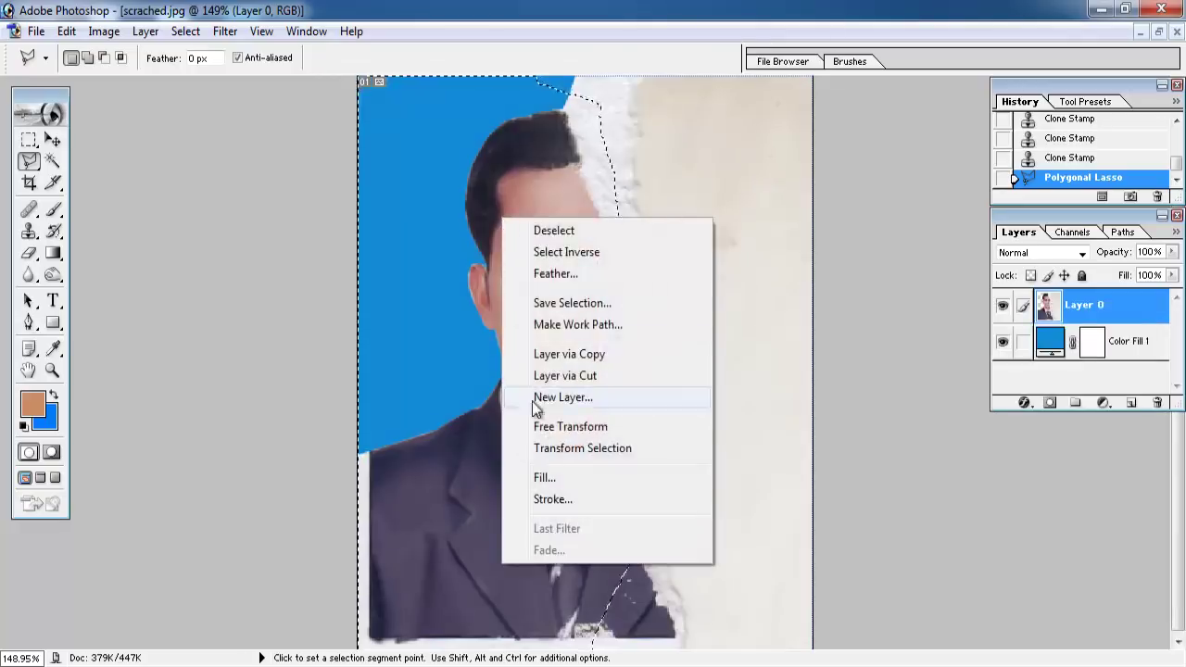
pyautogui.click(560, 354)
# Step: Flip the copied half horizontally and move it to meet the original face
pyautogui.hotkey('ctrl', 't')
pyautogui.rightClick(509, 265)
pyautogui.click(570, 497)
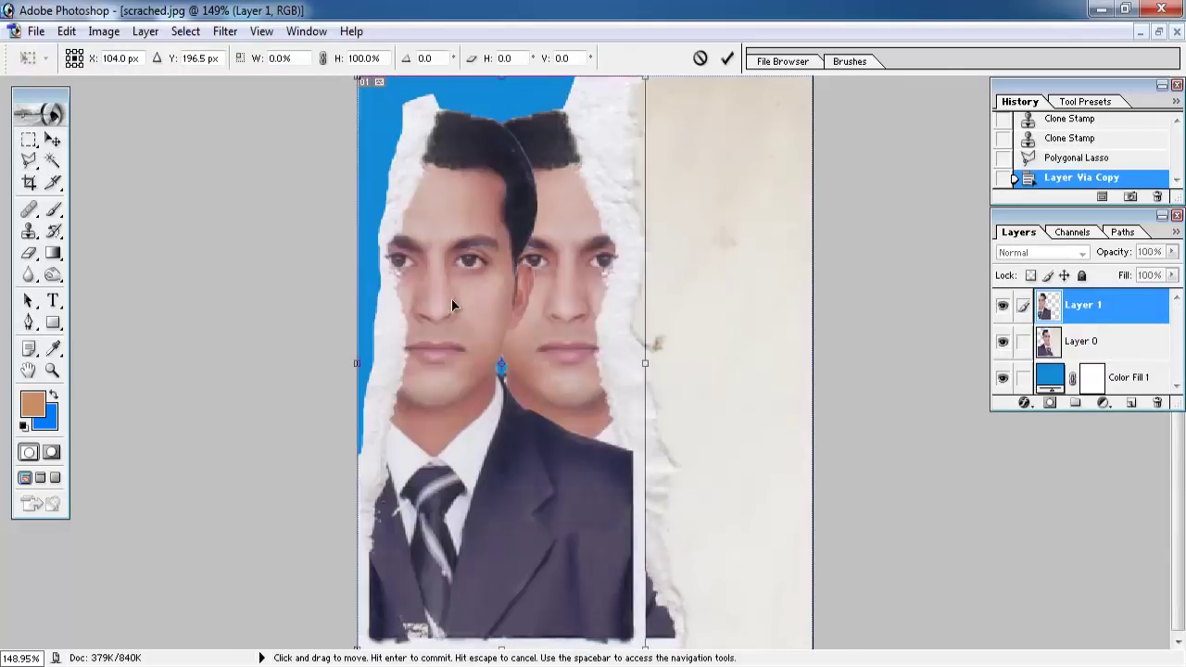
pyautogui.moveTo(452, 304)
pyautogui.mouseDown()
pyautogui.moveTo(616, 308)
pyautogui.moveTo(585, 300)
pyautogui.mouseUp()
pyautogui.press('Return')
# Step: Lower Layer 1 to 43% opacity, nudge it into alignment, then restore 100% opacity
pyautogui.click(1173, 252)
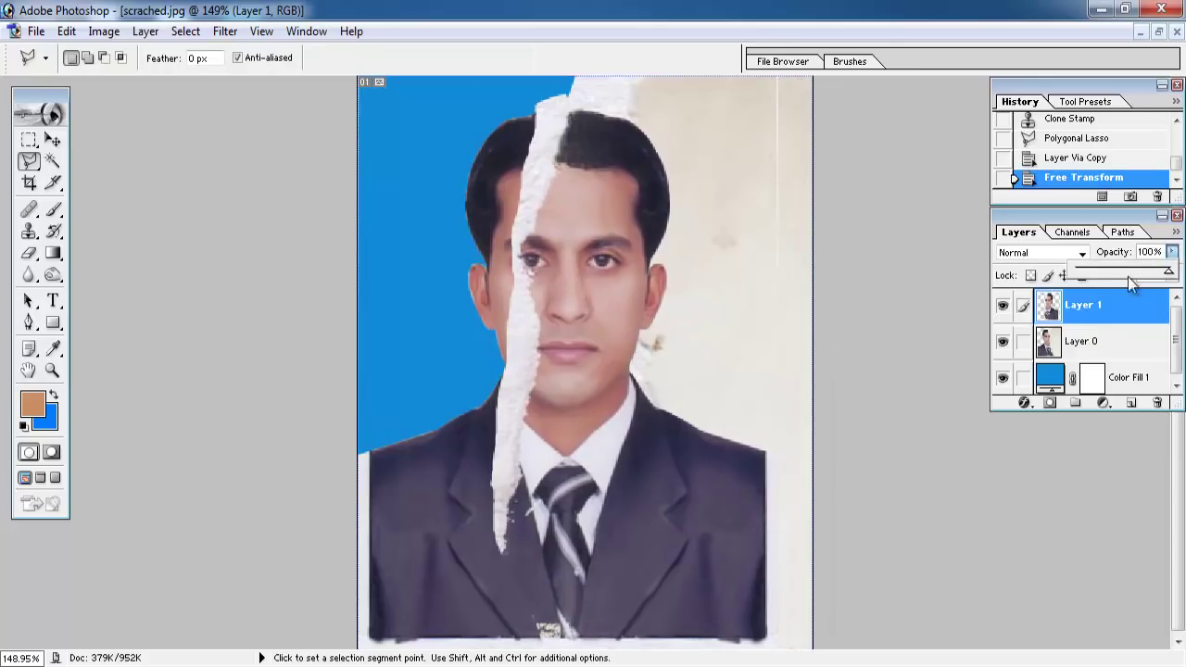
pyautogui.moveTo(1131, 278); pyautogui.dragTo(1115, 274)
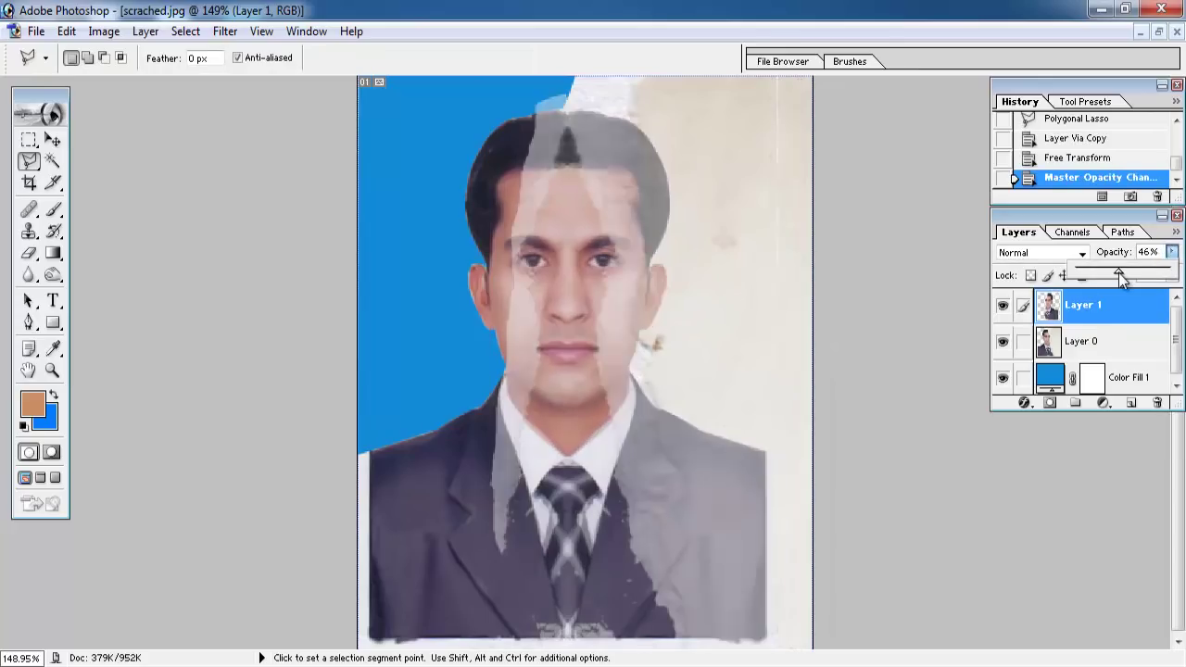
pyautogui.click(53, 140)
pyautogui.moveTo(545, 238); pyautogui.dragTo(548, 245)
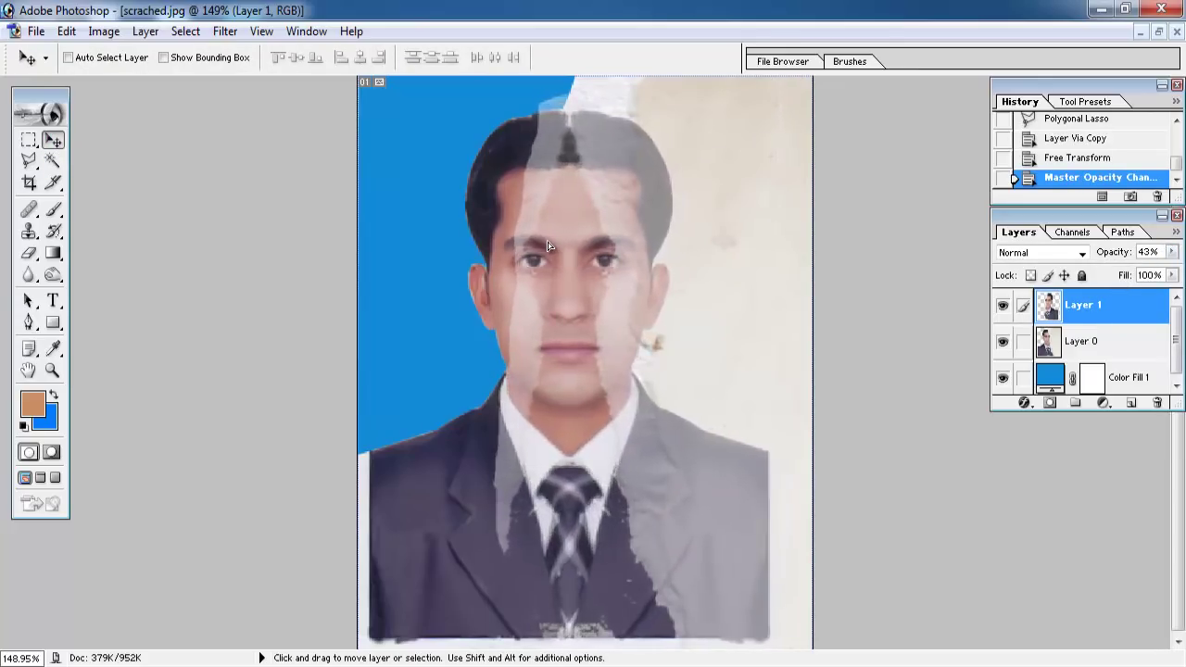
pyautogui.press('Left')
pyautogui.press('Left')
pyautogui.press('Left')
pyautogui.press('Left')
pyautogui.press('Left')
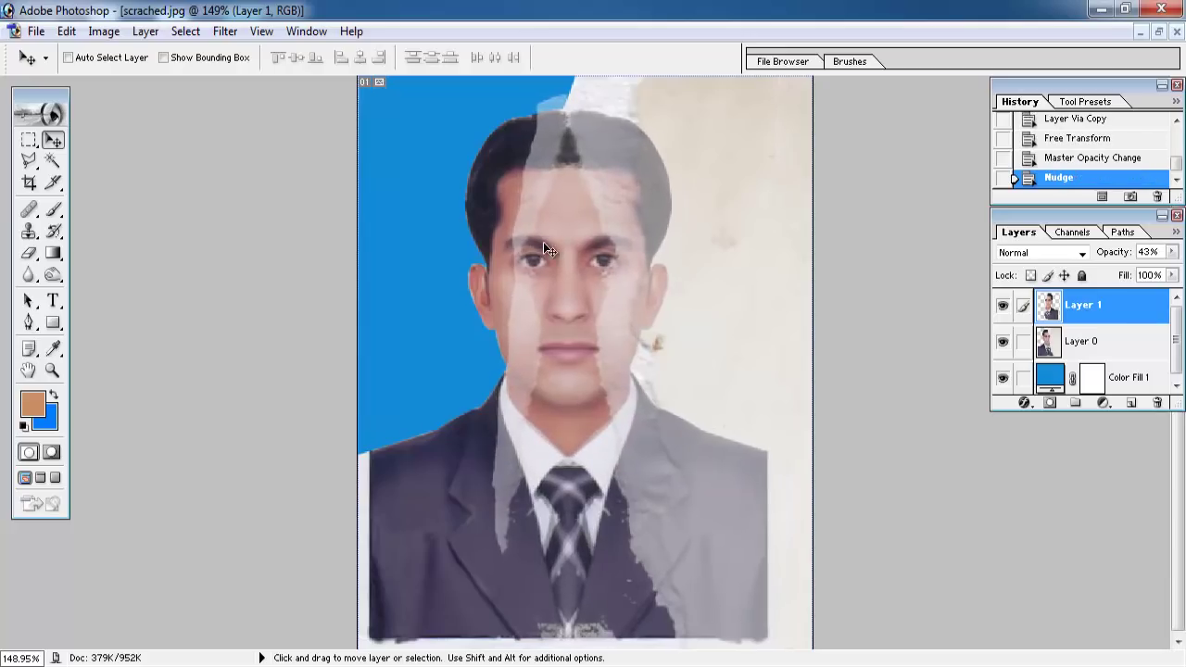
pyautogui.press('Left')
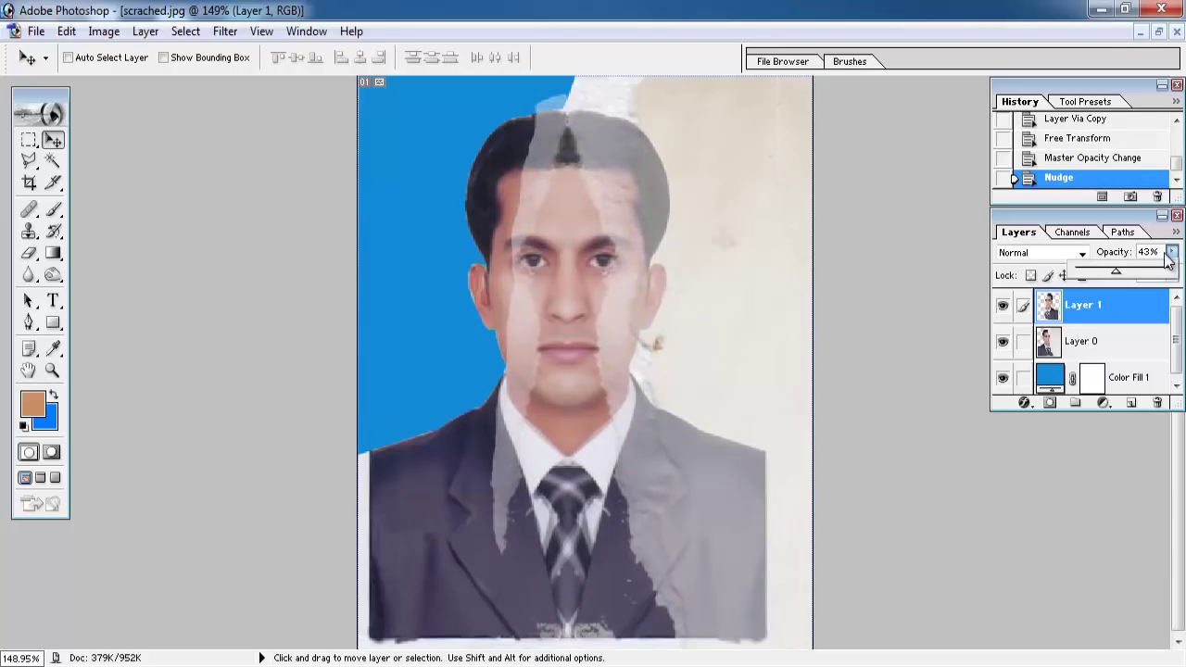
pyautogui.moveTo(1169, 261); pyautogui.dragTo(1183, 287)
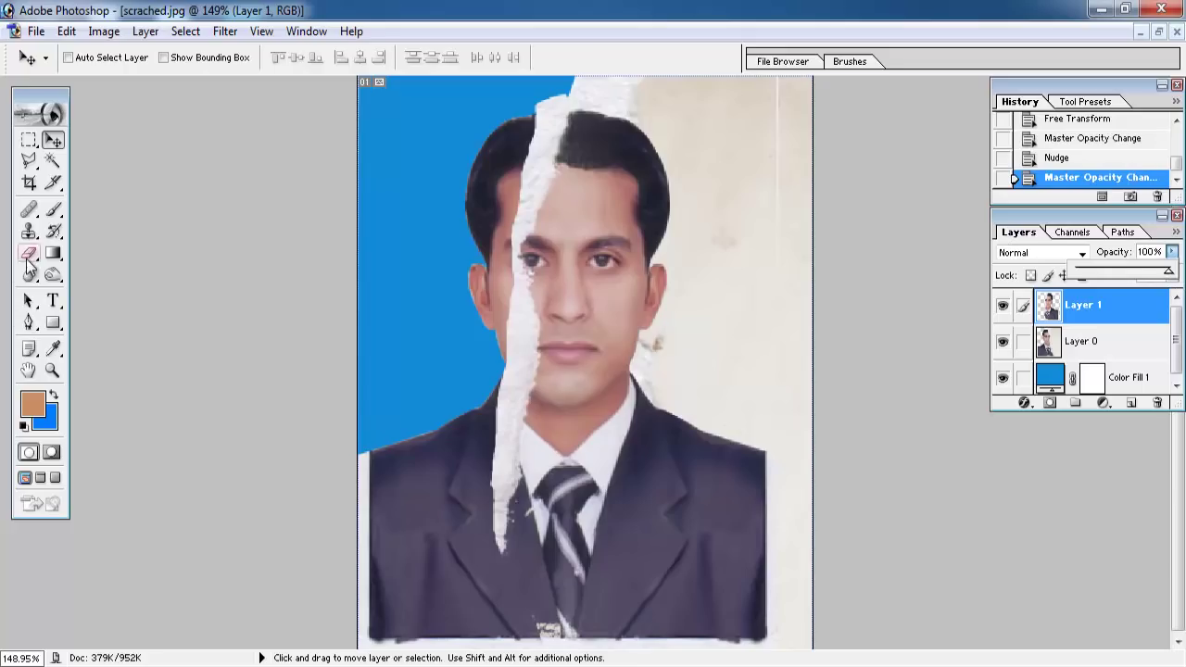
# Step: Try soft eraser strokes on the head seam, then step back in History to undo them
pyautogui.click(28, 257)
pyautogui.rightClick(501, 246)
pyautogui.press('Return')
pyautogui.moveTo(547, 143)
pyautogui.mouseDown()
pyautogui.moveTo(575, 139)
pyautogui.moveTo(584, 88)
pyautogui.mouseUp()
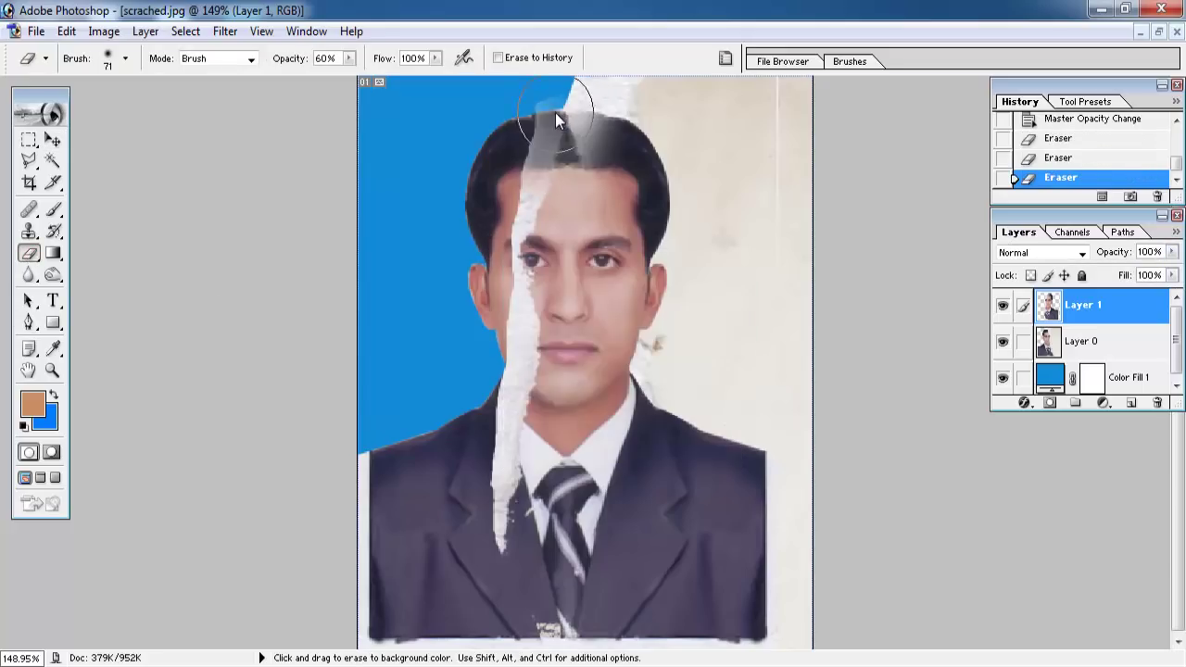
pyautogui.moveTo(533, 185)
pyautogui.mouseDown()
pyautogui.moveTo(565, 139)
pyautogui.moveTo(558, 90)
pyautogui.mouseUp()
pyautogui.scroll(2, 1062, 157)
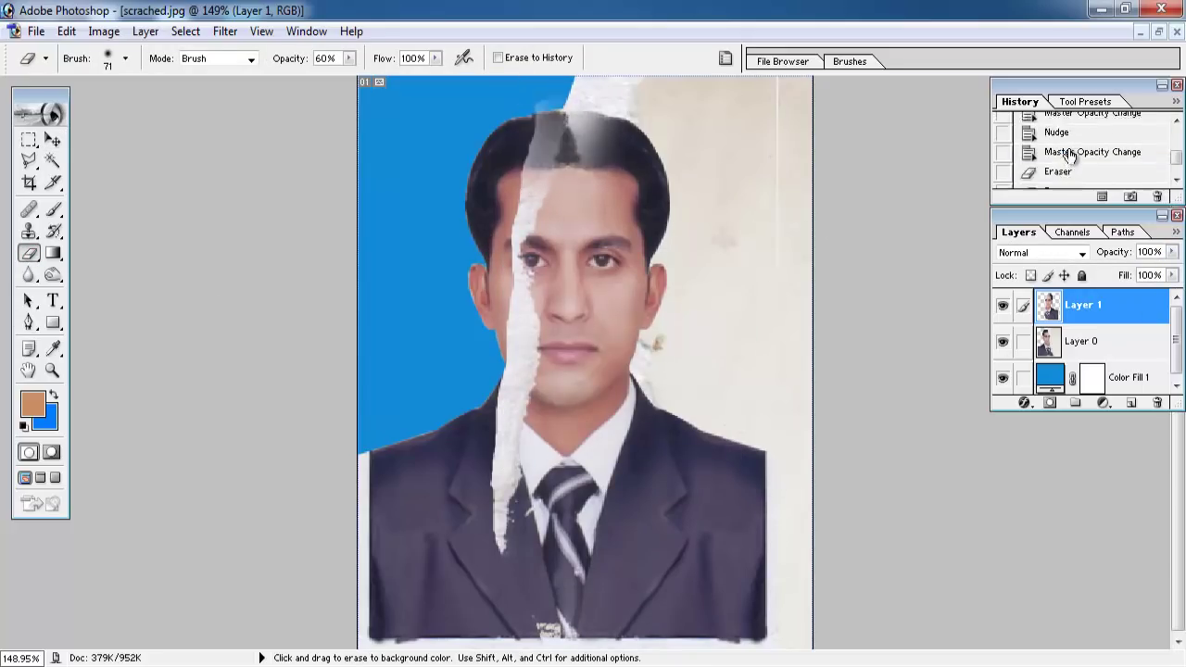
pyautogui.click(1061, 165)
pyautogui.scroll(-1, 1061, 176)
pyautogui.click(1062, 152)
# Step: Erase Layer 1's edge along the scratch over the face, tie knot and hair
pyautogui.hotkey('ctrl', '+')
pyautogui.moveTo(556, 116)
pyautogui.mouseDown()
pyautogui.moveTo(498, 194)
pyautogui.moveTo(475, 417)
pyautogui.mouseUp()
pyautogui.moveTo(520, 299); pyautogui.dragTo(495, 278)
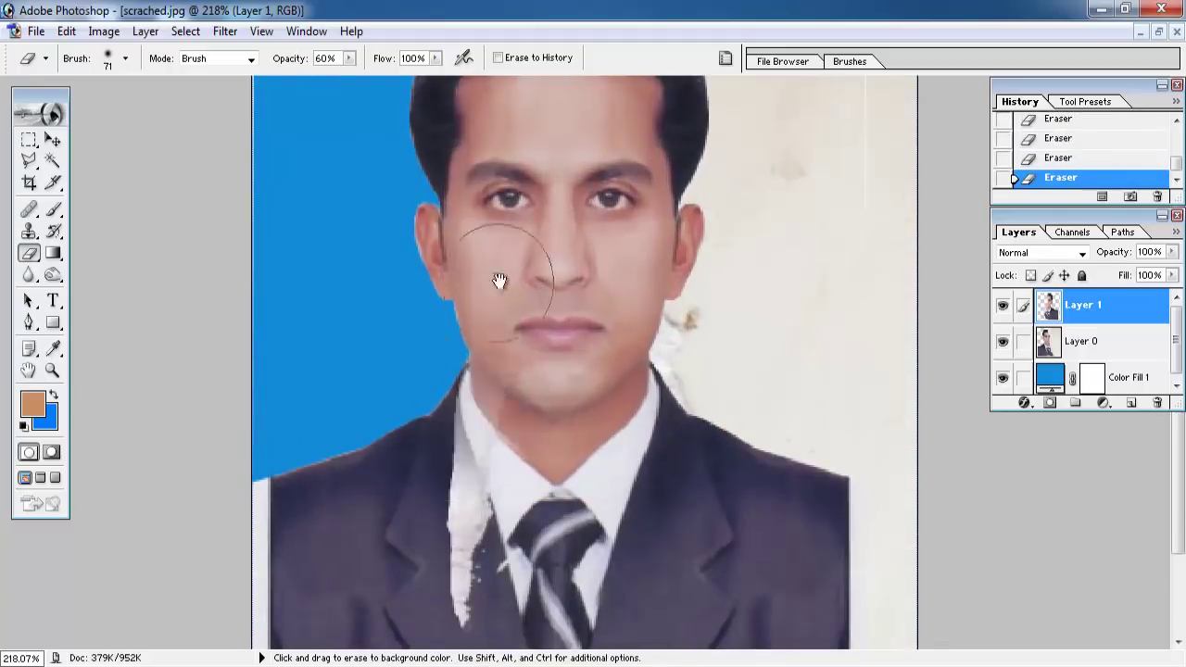
pyautogui.scroll(-3, 495, 278)
pyautogui.moveTo(485, 370)
pyautogui.mouseDown()
pyautogui.moveTo(458, 389)
pyautogui.moveTo(468, 550)
pyautogui.mouseUp()
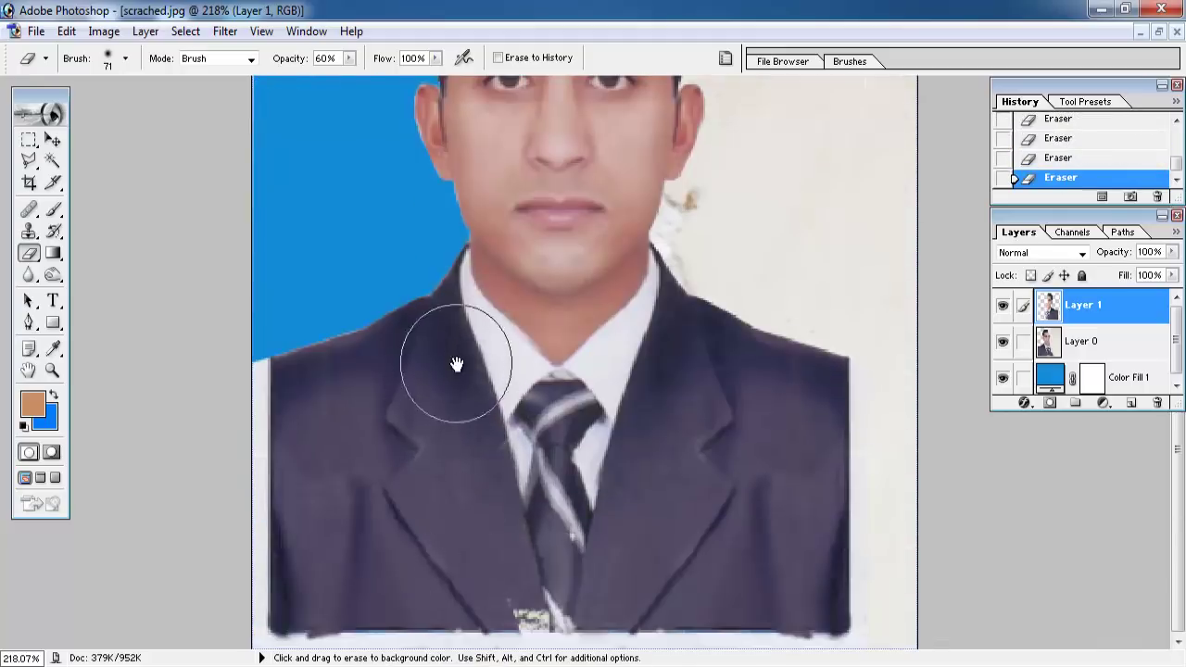
pyautogui.moveTo(482, 384)
pyautogui.mouseDown()
pyautogui.moveTo(556, 344)
pyautogui.moveTo(491, 569)
pyautogui.moveTo(525, 604)
pyautogui.mouseUp()
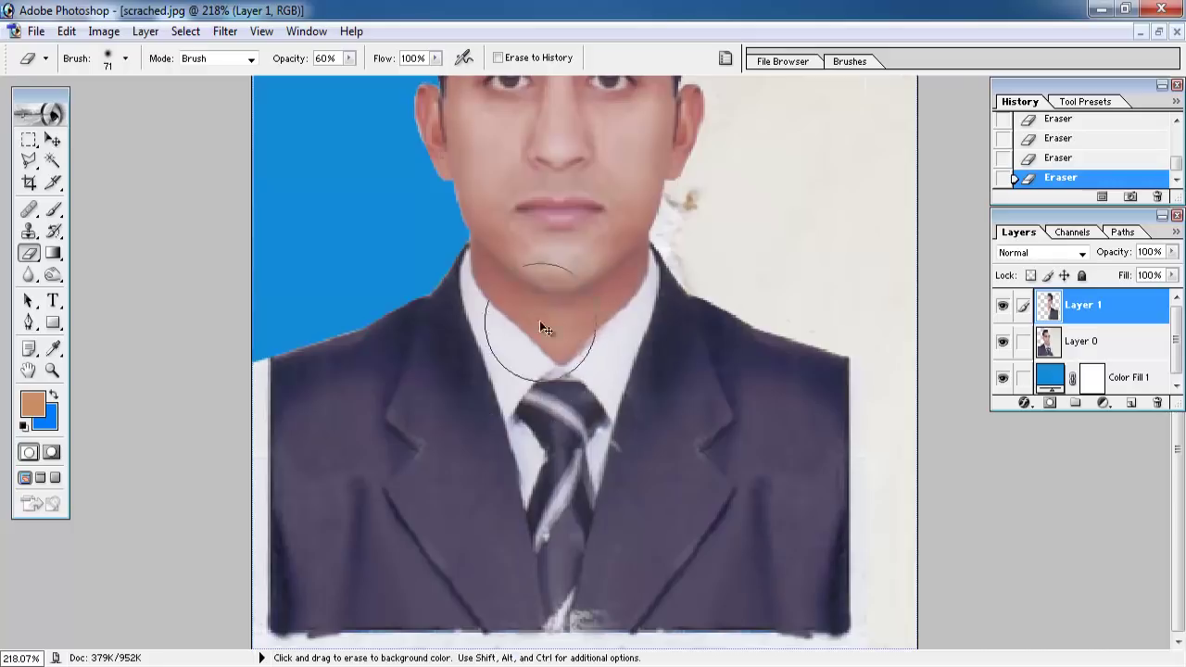
pyautogui.scroll(5, 538, 324)
pyautogui.scroll(2, 501, 279)
pyautogui.moveTo(482, 235)
pyautogui.mouseDown()
pyautogui.moveTo(490, 102)
pyautogui.moveTo(482, 319)
pyautogui.mouseUp()
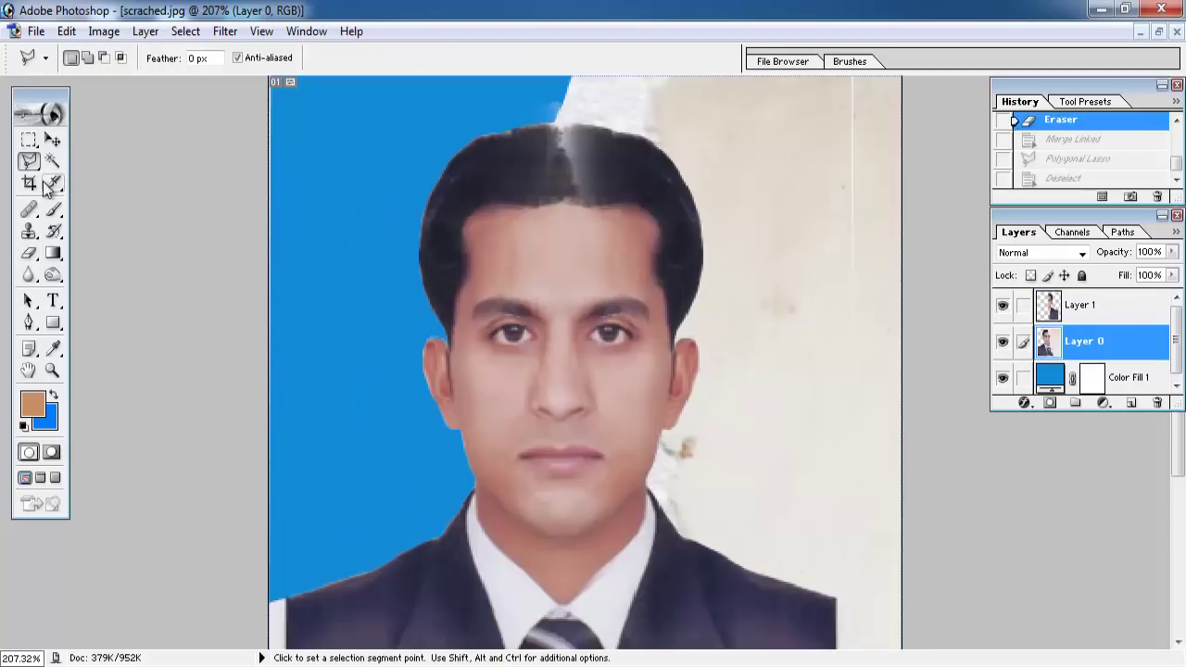
# Step: Clear the pale paper around the head to blue by erasing and lasso-deleting it
pyautogui.moveTo(609, 86)
pyautogui.mouseDown()
pyautogui.moveTo(683, 138)
pyautogui.moveTo(593, 95)
pyautogui.moveTo(783, 106)
pyautogui.moveTo(829, 182)
pyautogui.moveTo(869, 315)
pyautogui.mouseUp()
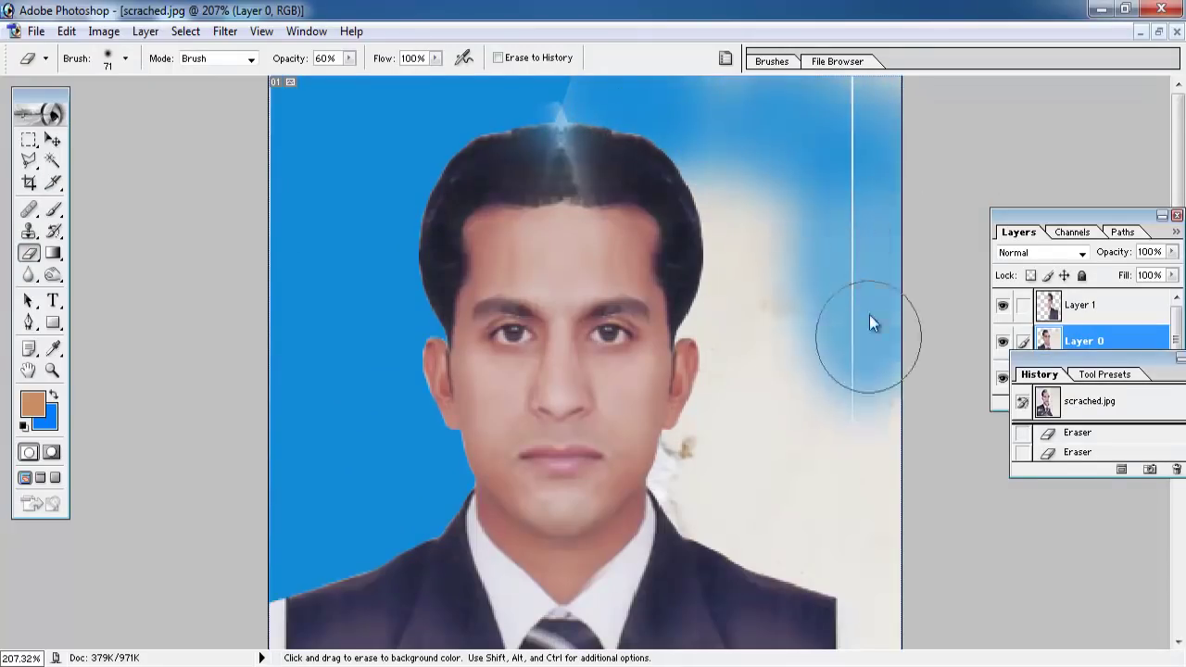
pyautogui.press('l')
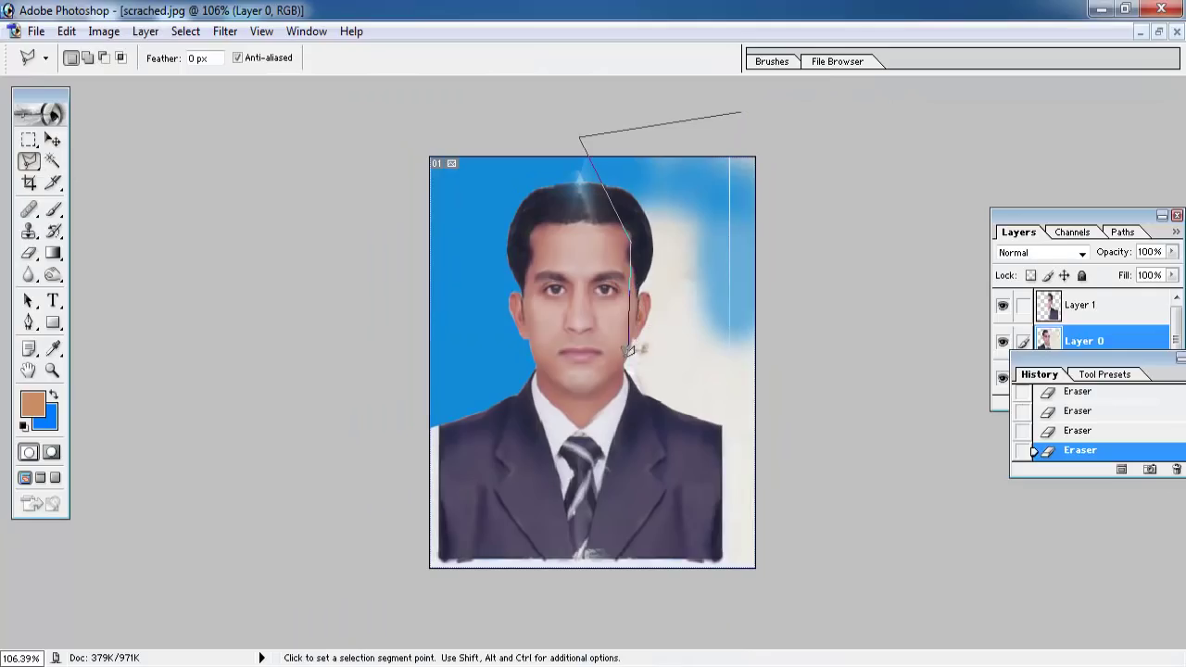
pyautogui.click(678, 632)
pyautogui.click(914, 225)
pyautogui.click(742, 112)
pyautogui.press('Delete')
pyautogui.hotkey('ctrl', 'd')
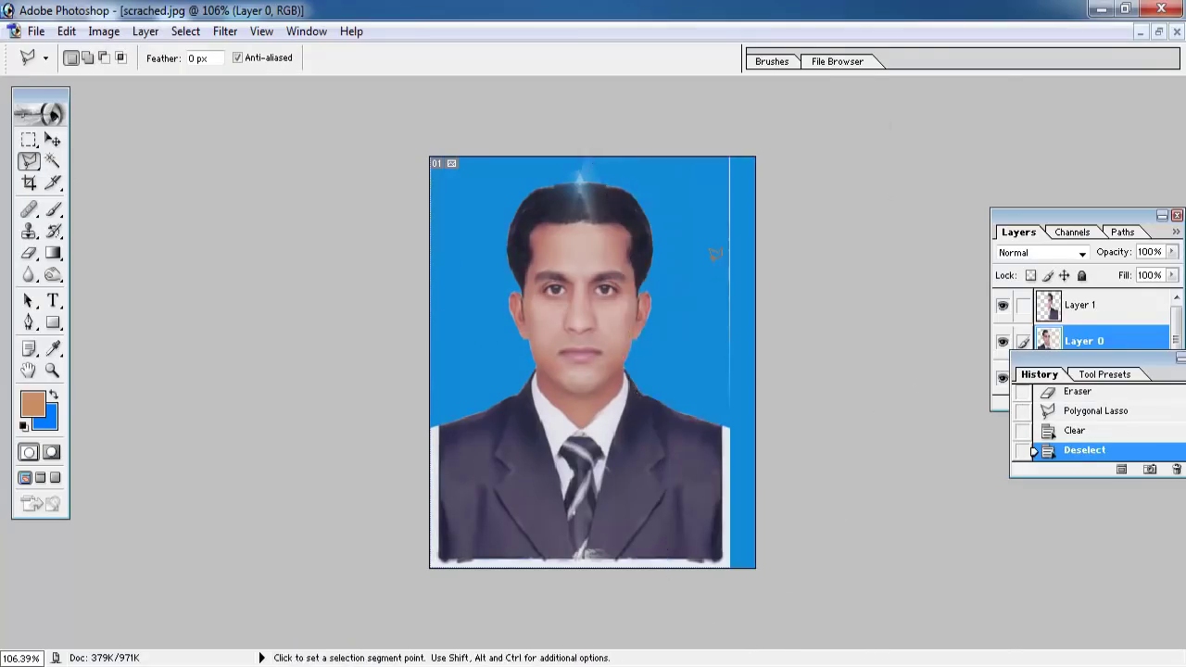
pyautogui.scroll(3, 584, 362)
# Step: Link Layer 1 with the original photo layer and merge them into one
pyautogui.click(1080, 305)
pyautogui.click(1023, 341)
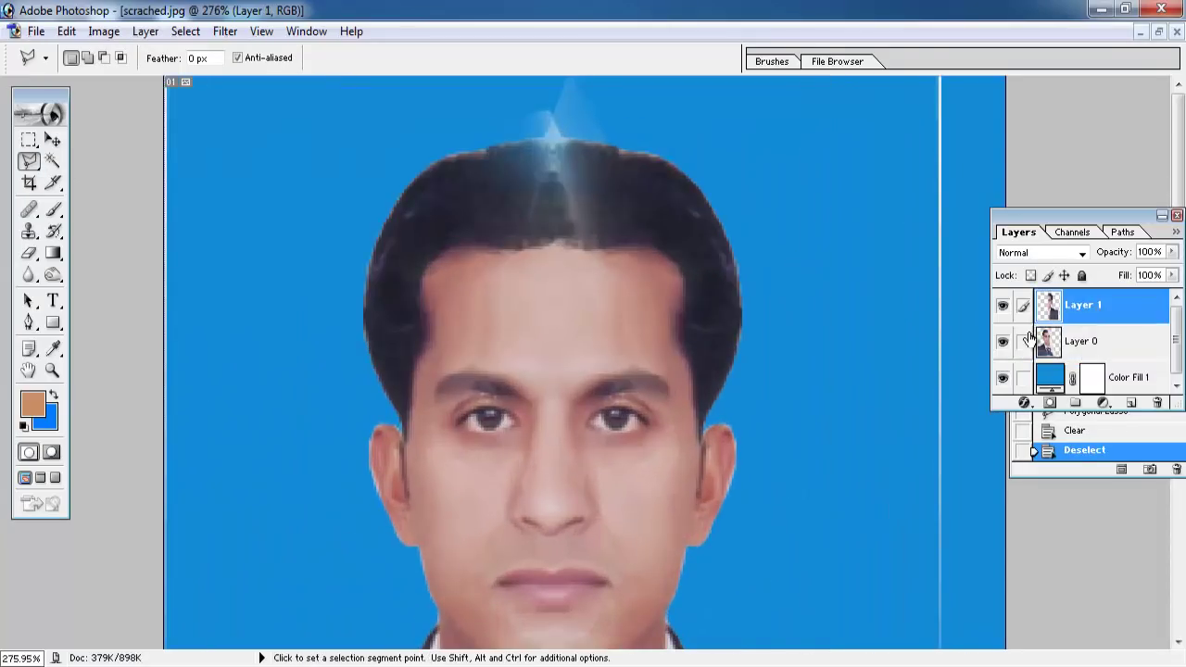
pyautogui.hotkey('ctrl', 'e')
pyautogui.scroll(-2, 260, 236)
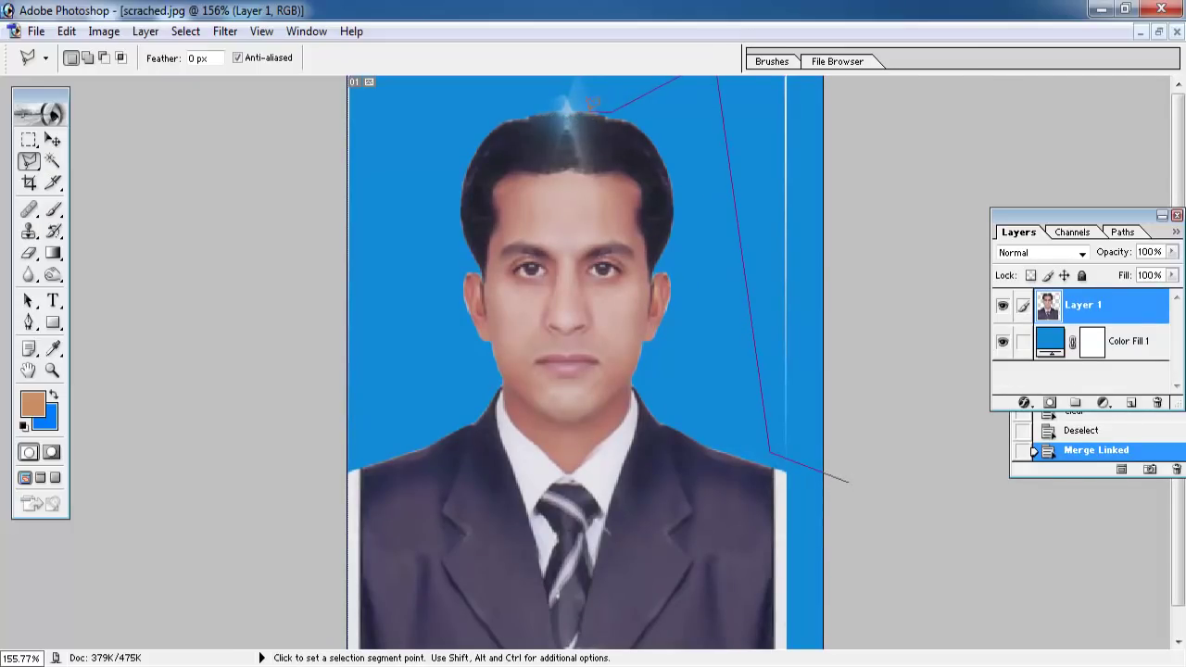
# Step: Delete the lassoed pale spike above the head and drop the selection
pyautogui.doubleClick(985, 394)
pyautogui.press('Delete')
pyautogui.hotkey('ctrl', 'd')
pyautogui.scroll(5, 760, 299)
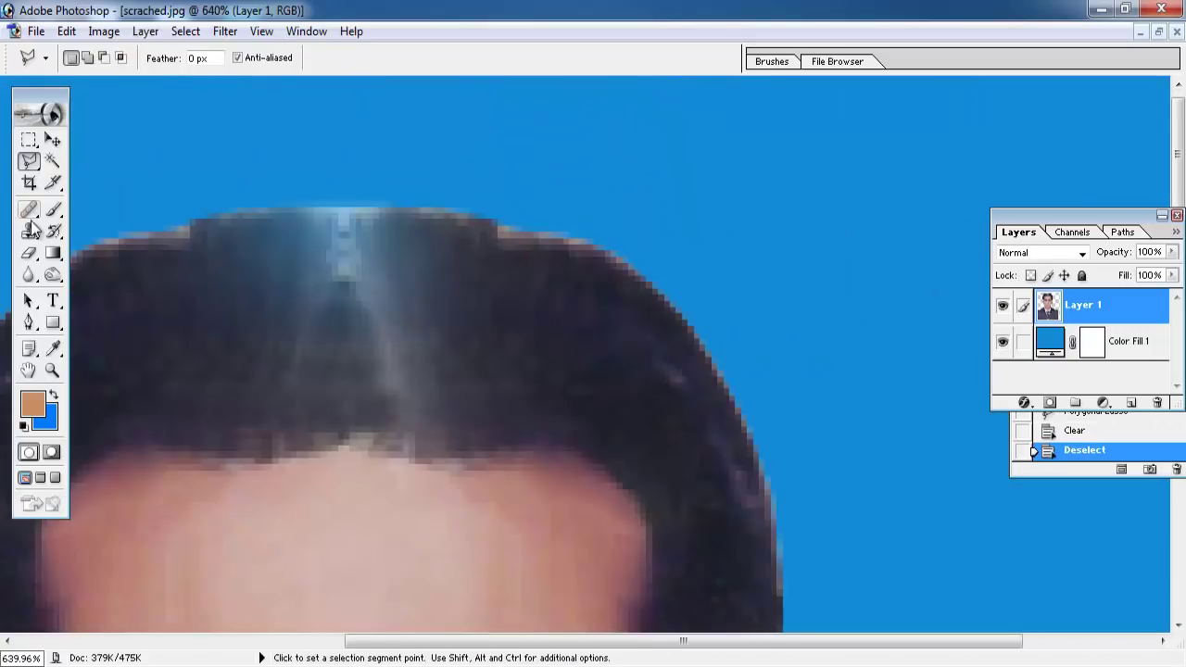
# Step: Clone dark hair over the light streak with a 19 px Clone Stamp
pyautogui.click(30, 231)
pyautogui.rightClick(543, 323)
pyautogui.press('Return')
pyautogui.moveTo(503, 305)
pyautogui.mouseDown()
pyautogui.moveTo(421, 297)
pyautogui.moveTo(499, 262)
pyautogui.moveTo(524, 430)
pyautogui.mouseUp()
pyautogui.hscroll(-3, 420, 298)
pyautogui.keyDown('alt'); pyautogui.click(318, 317); pyautogui.keyUp('alt')
pyautogui.hscroll(3, 533, 350)
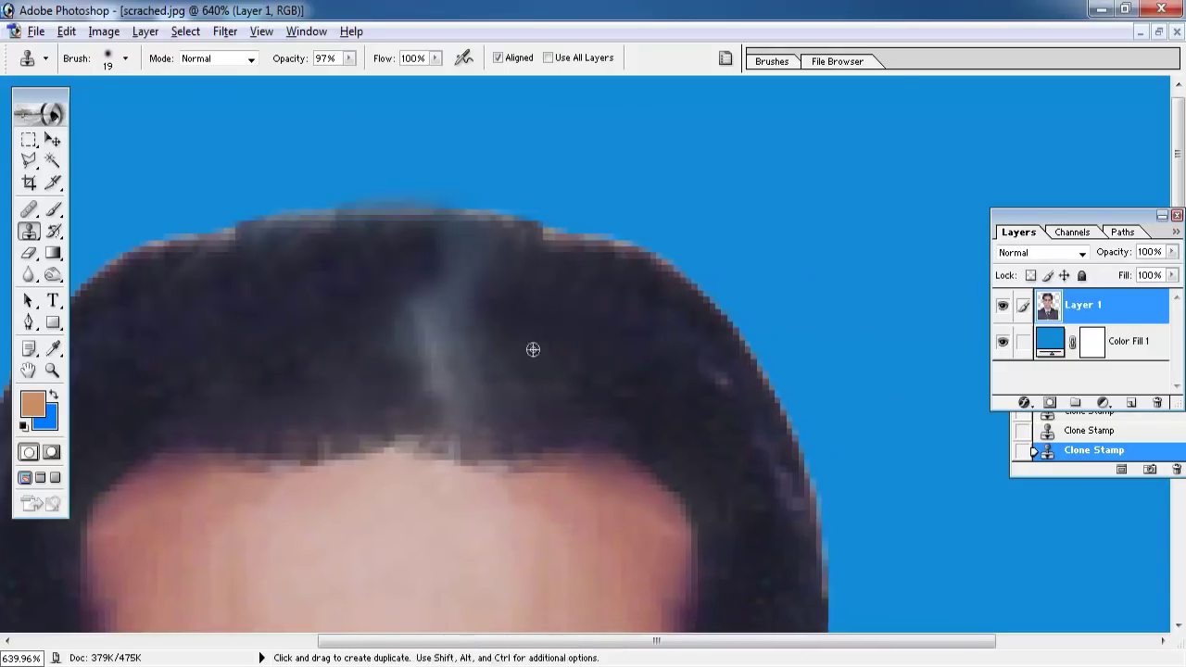
pyautogui.moveTo(533, 350)
pyautogui.mouseDown()
pyautogui.moveTo(473, 355)
pyautogui.moveTo(469, 278)
pyautogui.moveTo(497, 255)
pyautogui.mouseUp()
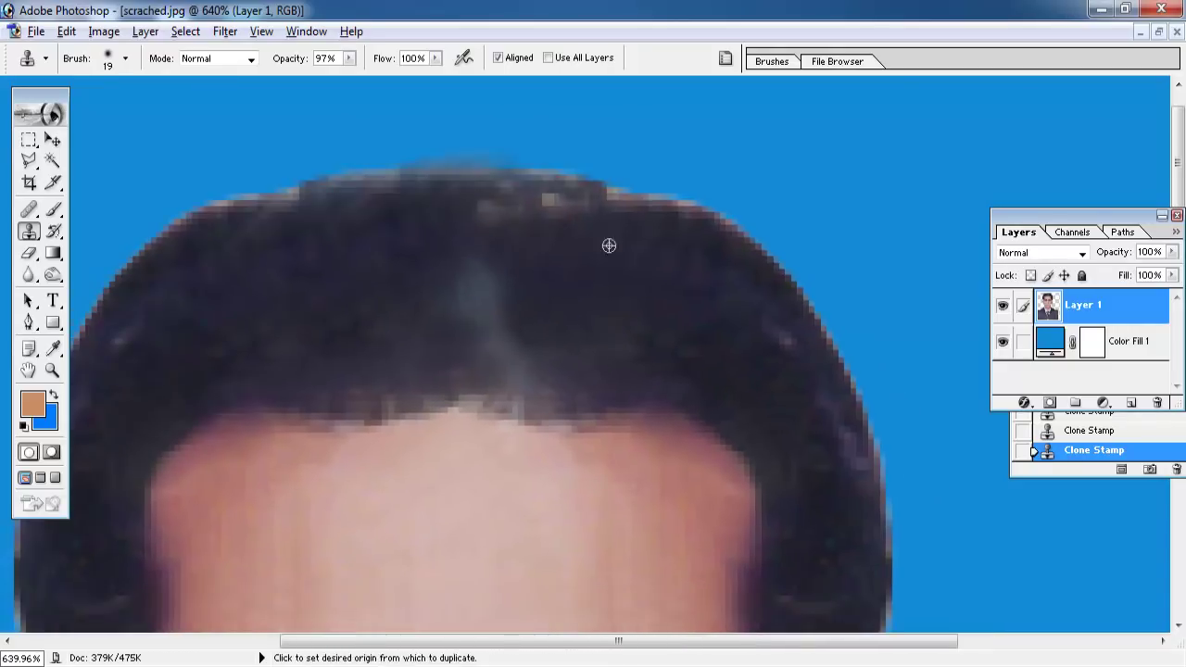
# Step: Sample fresh hair and cover the light spot at the top of the hair
pyautogui.keyDown('alt'); pyautogui.click(609, 246); pyautogui.keyUp('alt')
pyautogui.moveTo(574, 222)
pyautogui.mouseDown()
pyautogui.moveTo(500, 206)
pyautogui.moveTo(565, 169)
pyautogui.mouseUp()
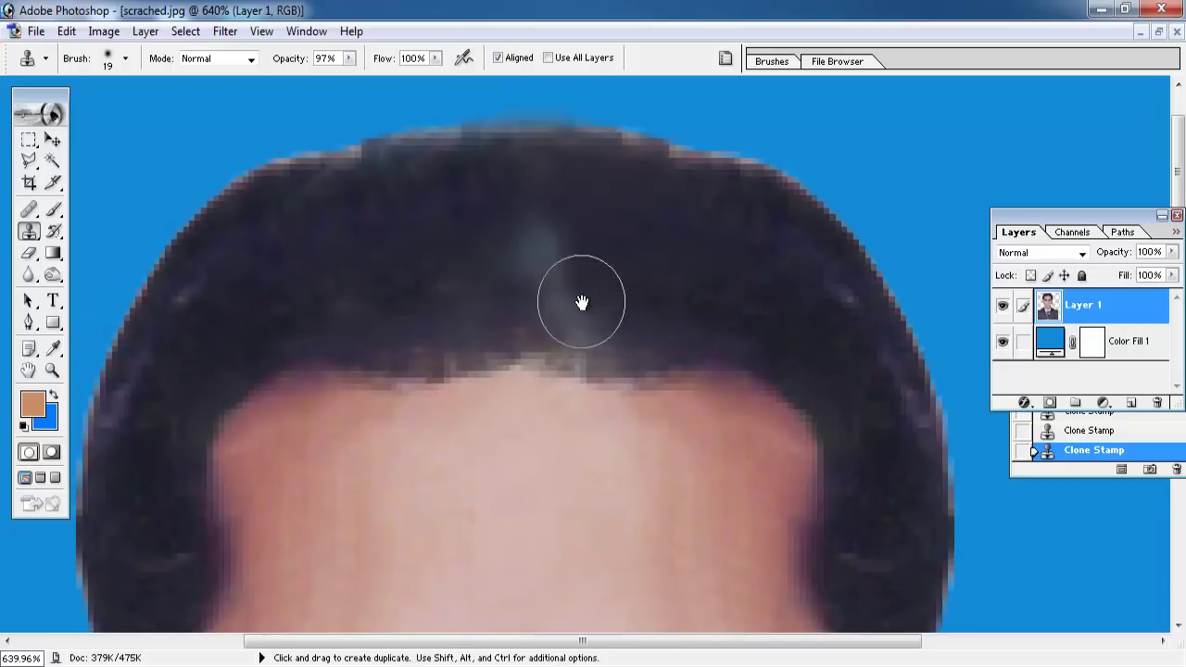
pyautogui.moveTo(582, 302)
pyautogui.mouseDown()
pyautogui.moveTo(538, 246)
pyautogui.moveTo(519, 196)
pyautogui.moveTo(527, 214)
pyautogui.moveTo(565, 153)
pyautogui.mouseUp()
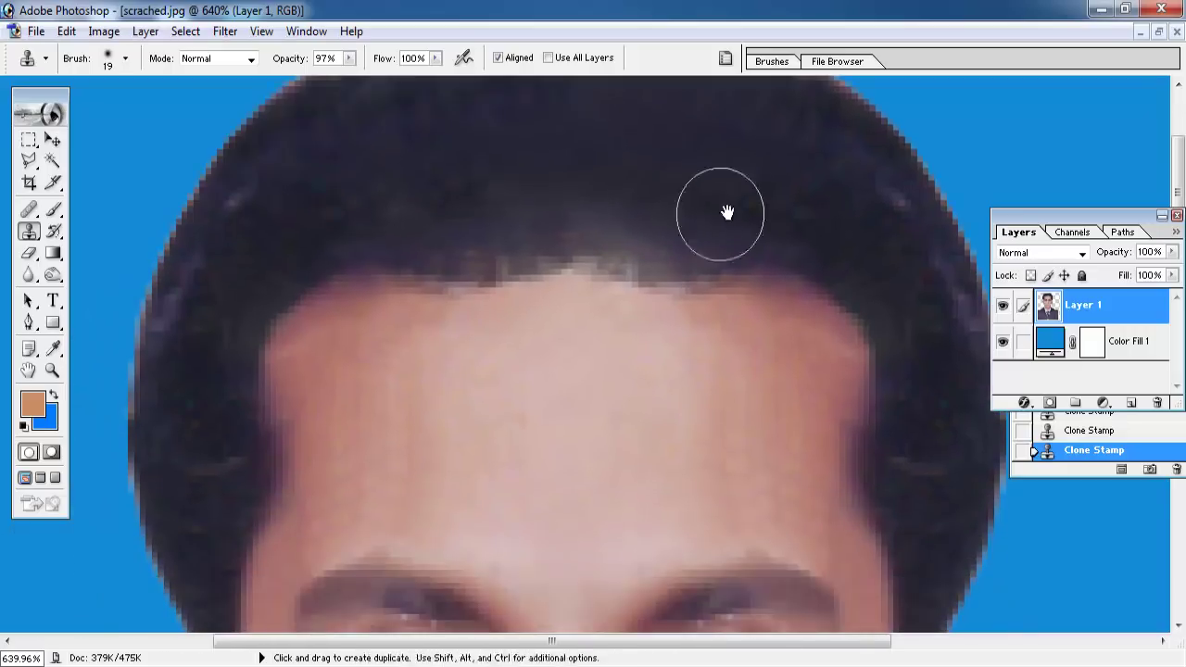
# Step: With an 8 px clone brush, revert to an earlier stroke and darken the hairline
pyautogui.rightClick(727, 213)
pyautogui.write('8')
pyautogui.press('Return')
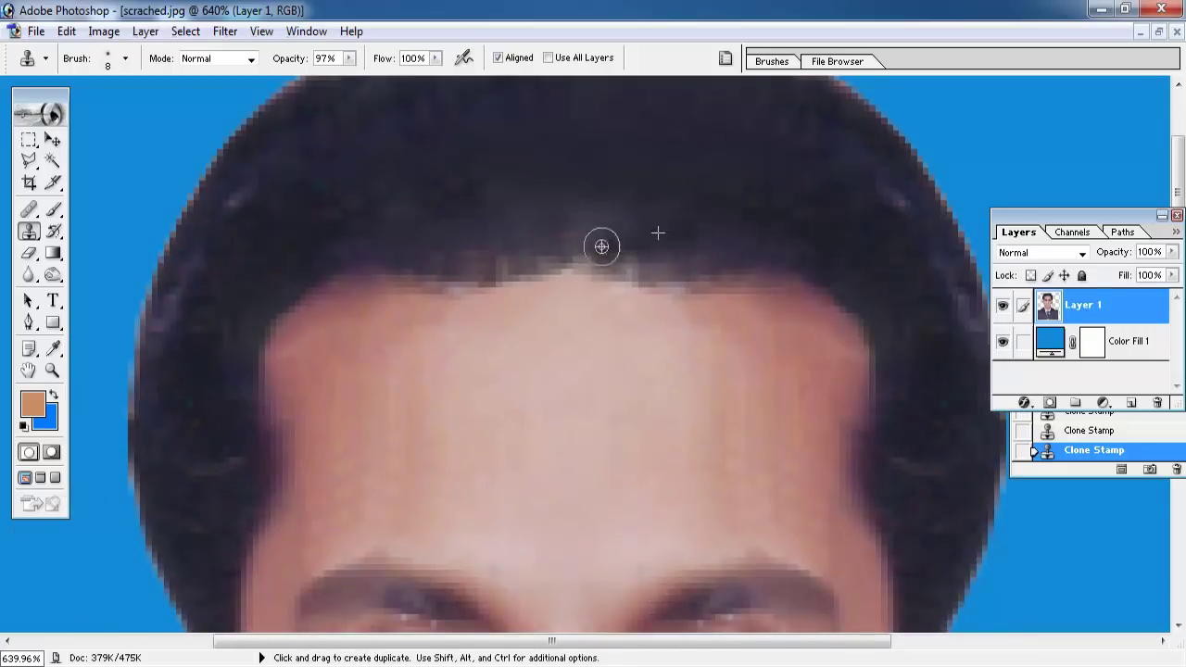
pyautogui.click(1066, 422)
pyautogui.click(1095, 397)
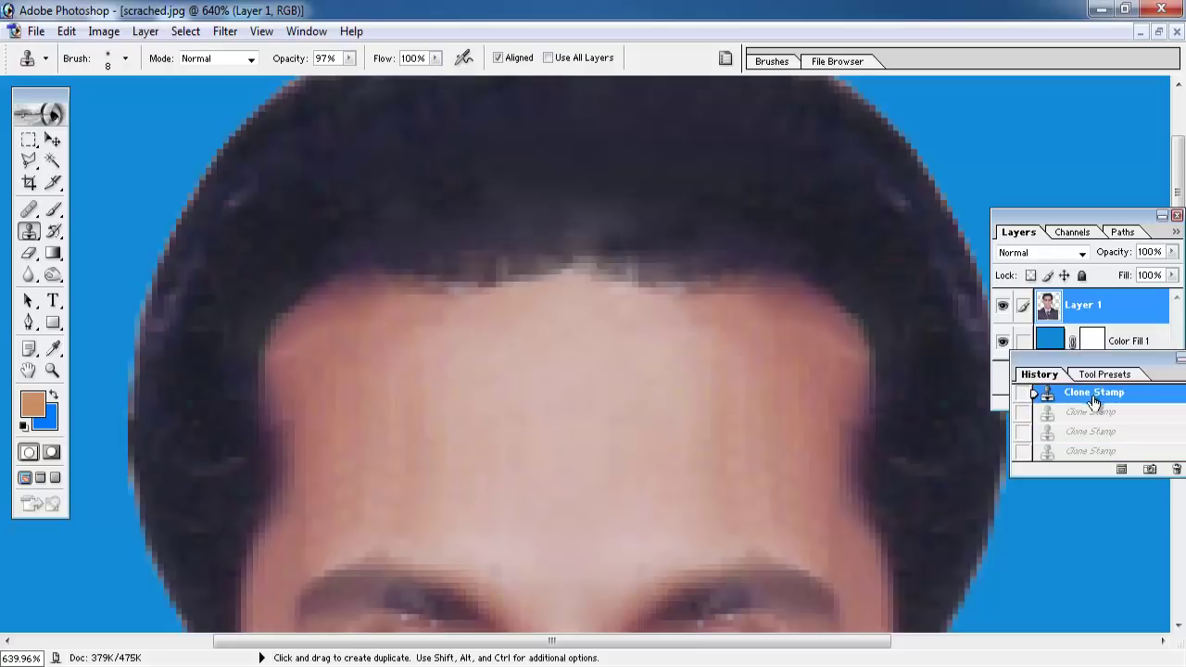
pyautogui.scroll(2, 768, 411)
pyautogui.moveTo(769, 411)
pyautogui.mouseDown()
pyautogui.moveTo(447, 368)
pyautogui.moveTo(543, 398)
pyautogui.moveTo(490, 402)
pyautogui.moveTo(630, 386)
pyautogui.moveTo(596, 399)
pyautogui.mouseUp()
# Step: Fill in the uneven top edge of the hair with cloned hair
pyautogui.hotkey('ctrl', '0')
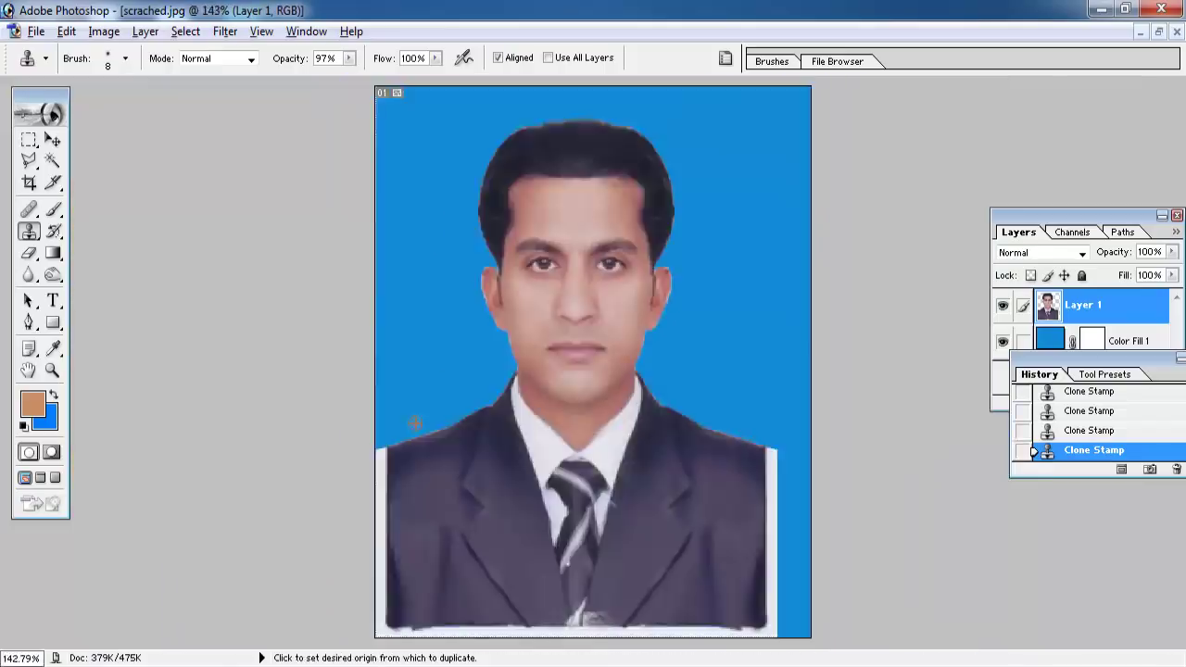
pyautogui.scroll(5, 553, 453)
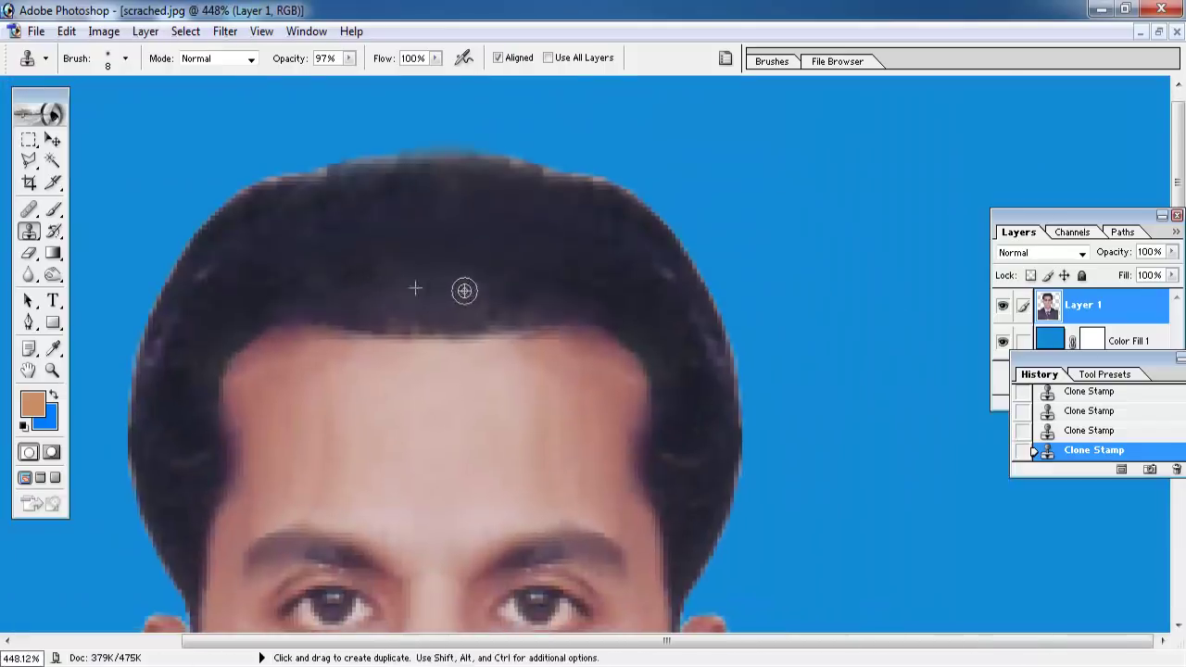
pyautogui.scroll(-2, 465, 290)
pyautogui.scroll(2, 628, 352)
pyautogui.scroll(-3, 352, 260)
pyautogui.scroll(4, 458, 254)
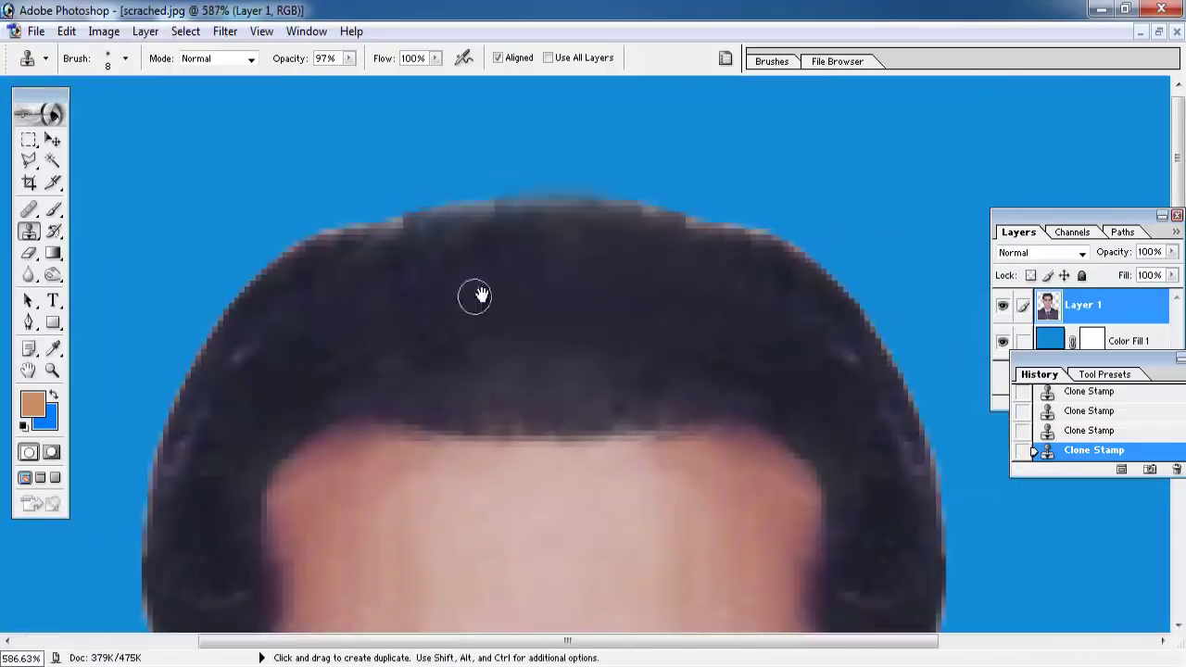
pyautogui.keyDown('alt'); pyautogui.click(328, 273); pyautogui.keyUp('alt')
pyautogui.moveTo(362, 243)
pyautogui.mouseDown()
pyautogui.moveTo(421, 221)
pyautogui.moveTo(594, 199)
pyautogui.moveTo(781, 266)
pyautogui.moveTo(744, 230)
pyautogui.moveTo(570, 196)
pyautogui.moveTo(392, 203)
pyautogui.moveTo(264, 273)
pyautogui.mouseUp()
pyautogui.hscroll(2, 264, 274)
# Step: Delete a polygonal area of ragged pixels above the hair, leaving blue background
pyautogui.click(29, 160)
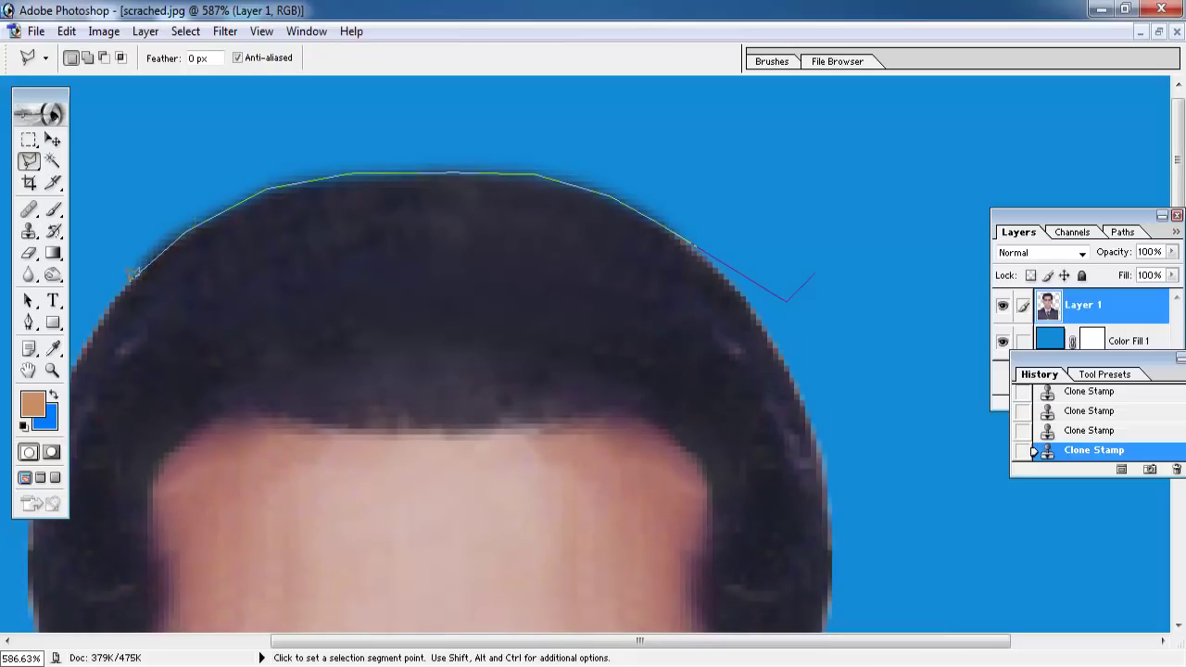
pyautogui.click(556, 79)
pyautogui.click(755, 268)
pyautogui.press('Delete')
pyautogui.hotkey('ctrl', 'd')
pyautogui.hotkey('ctrl', '0')
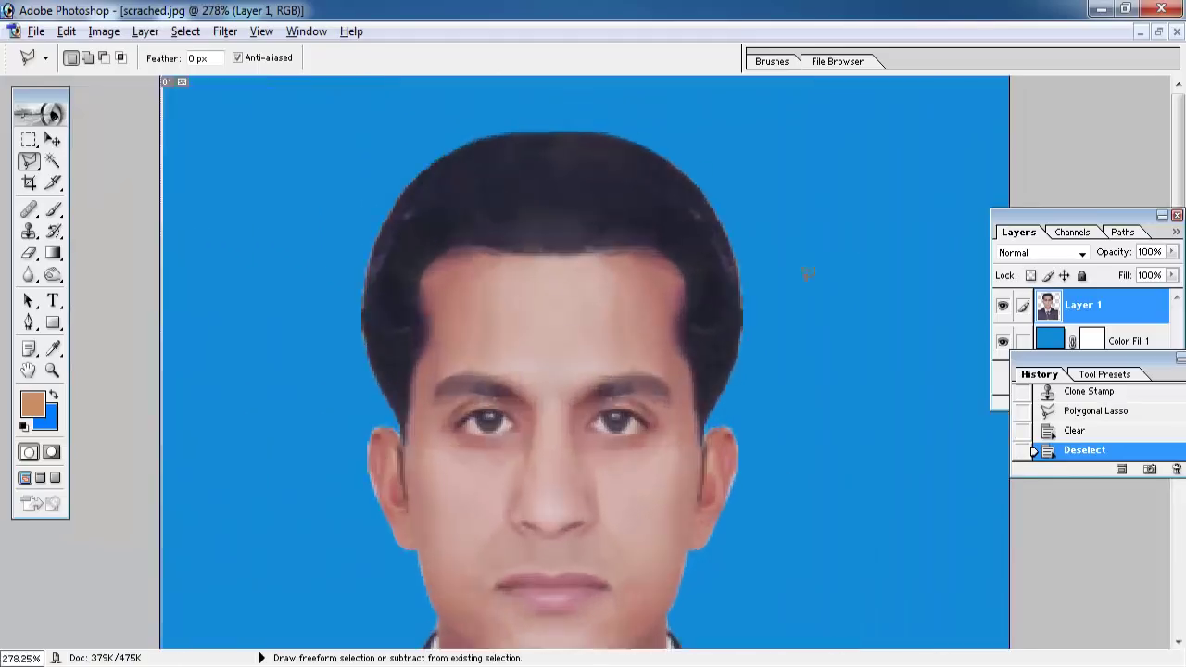
pyautogui.hotkey('ctrl', '0')
# Step: Crop the portrait tighter, trimming the pale strip from the left edge
pyautogui.press('c')
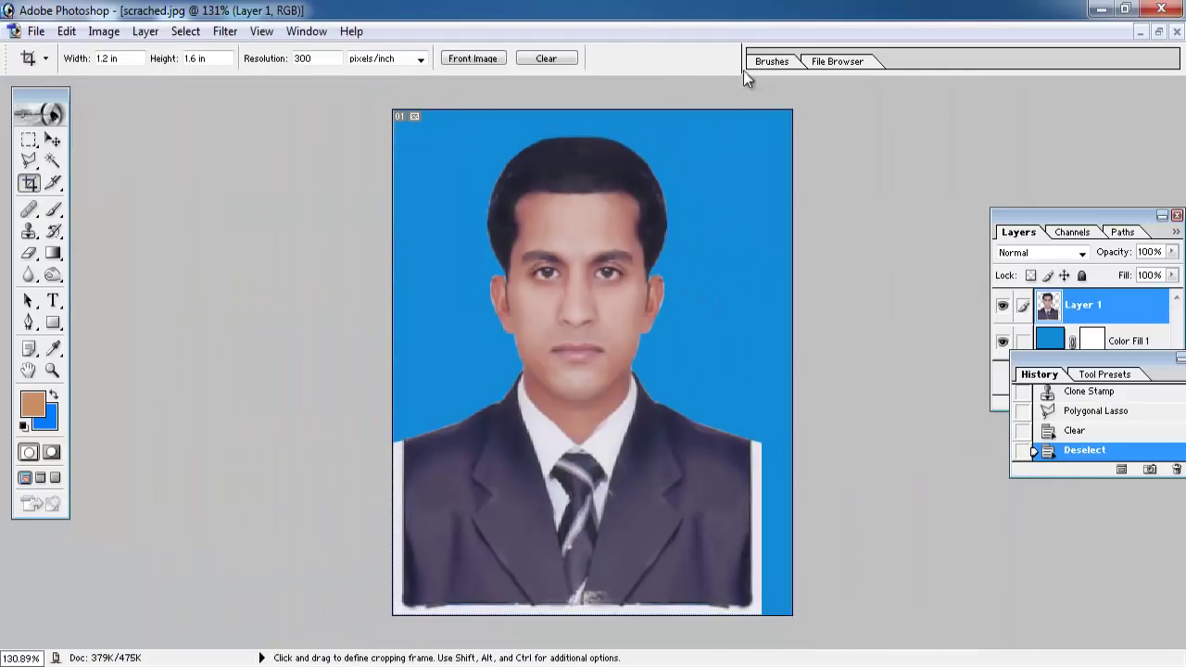
pyautogui.moveTo(749, 601); pyautogui.dragTo(751, 605)
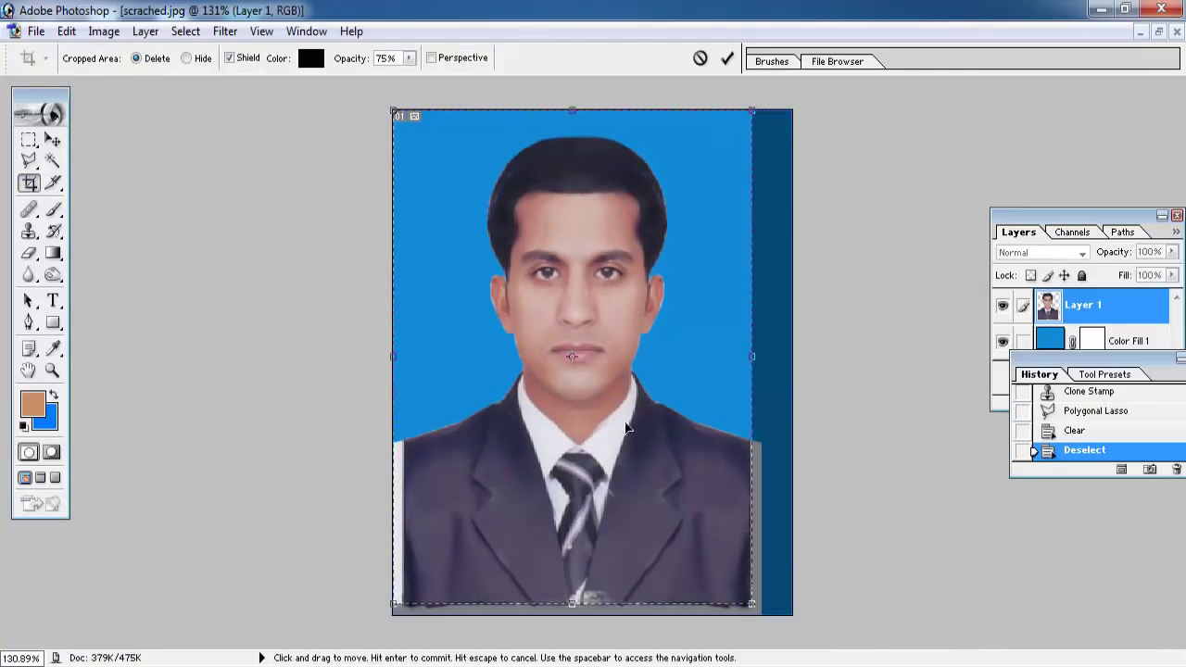
pyautogui.moveTo(394, 112); pyautogui.dragTo(404, 117)
pyautogui.press('Return')
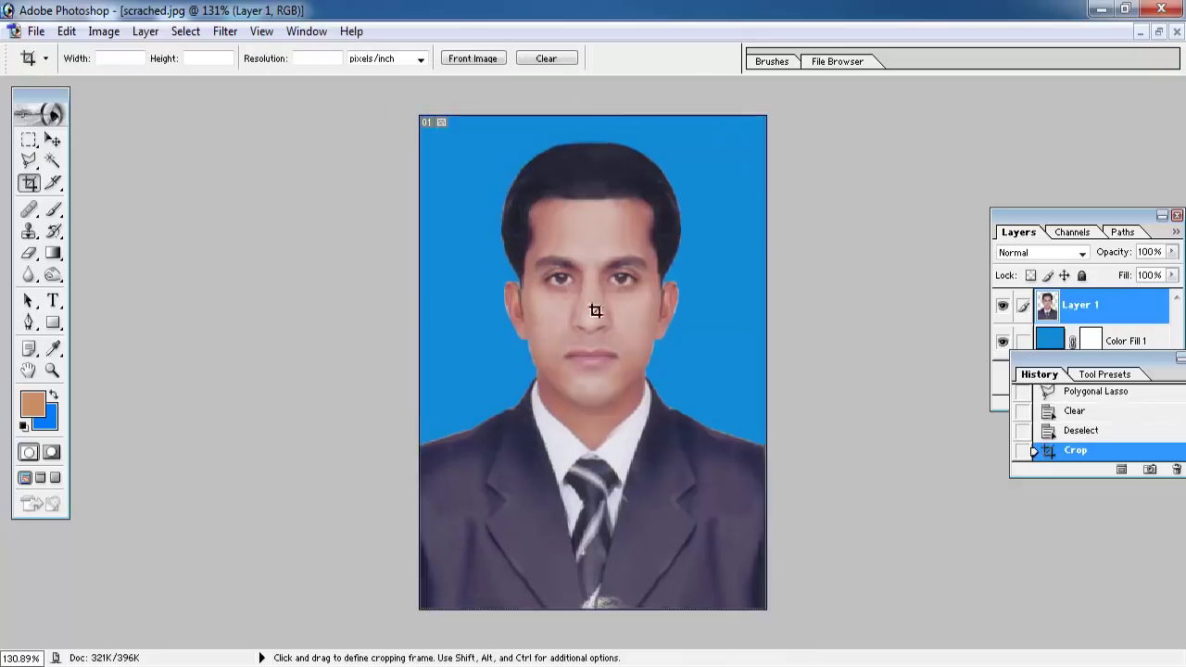
pyautogui.moveTo(593, 310)
pyautogui.mouseDown()
pyautogui.moveTo(744, 541)
pyautogui.moveTo(662, 424)
pyautogui.moveTo(709, 401)
pyautogui.mouseUp()
# Step: Clone nearby fabric over the light blotch at the bottom of the tie
pyautogui.press('s')
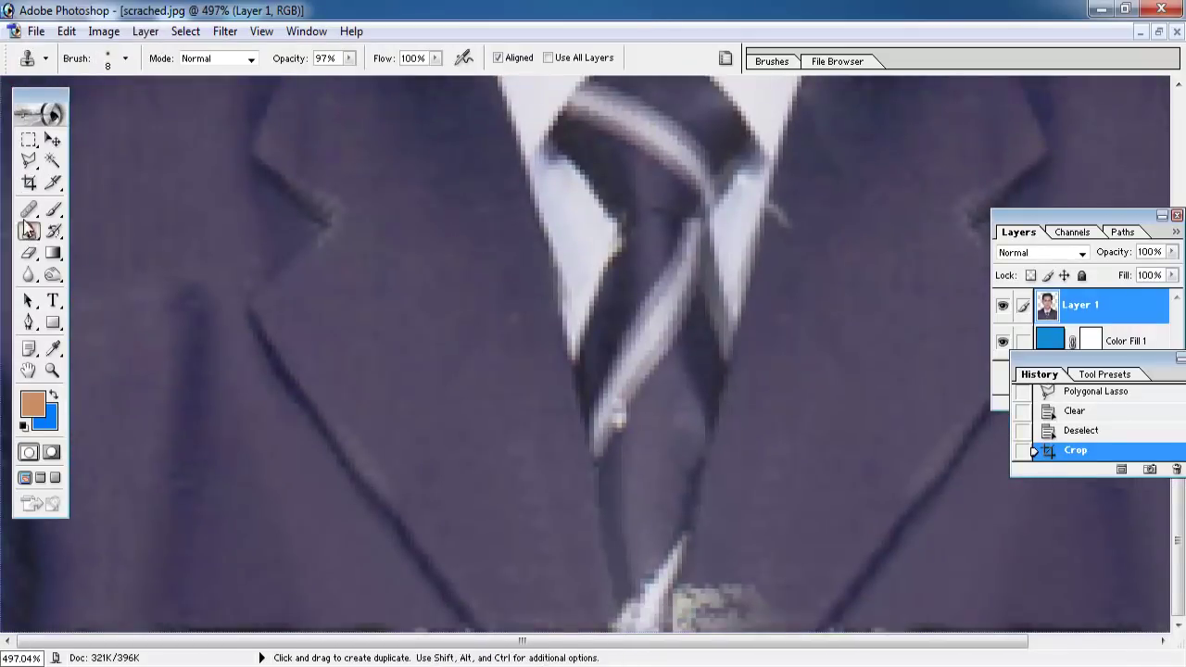
pyautogui.keyDown('alt'); pyautogui.click(768, 526); pyautogui.keyUp('alt')
pyautogui.click(740, 582)
pyautogui.click(747, 574)
pyautogui.click(755, 593)
pyautogui.click(769, 610)
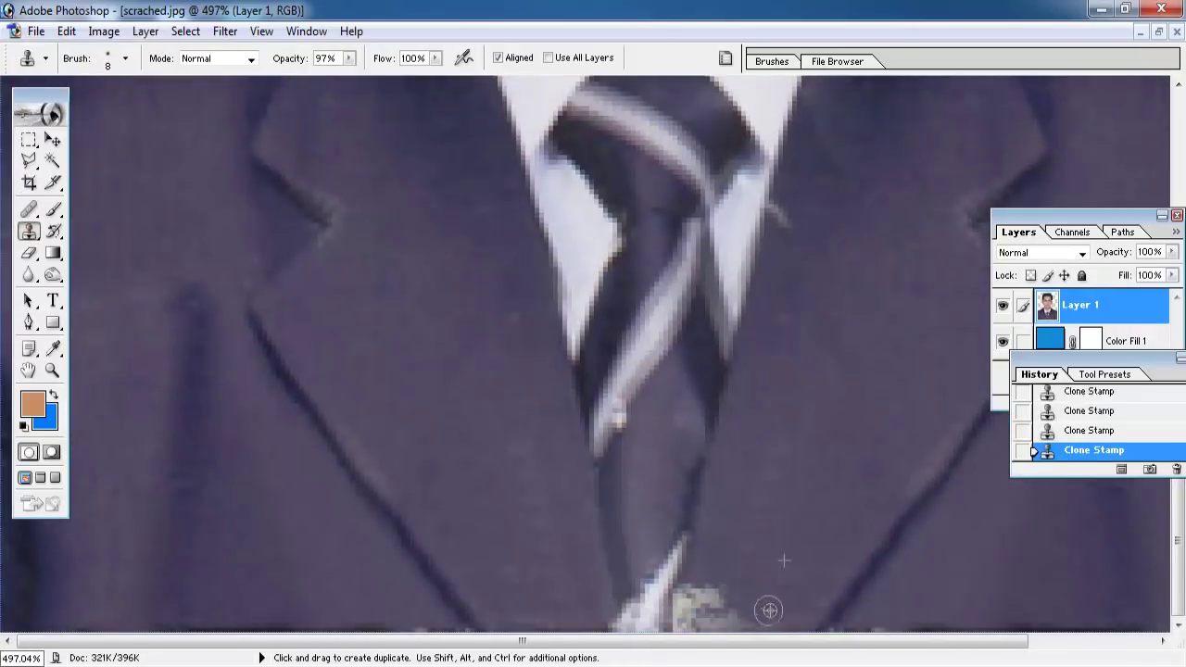
pyautogui.moveTo(710, 591)
pyautogui.mouseDown()
pyautogui.moveTo(688, 605)
pyautogui.moveTo(678, 572)
pyautogui.mouseUp()
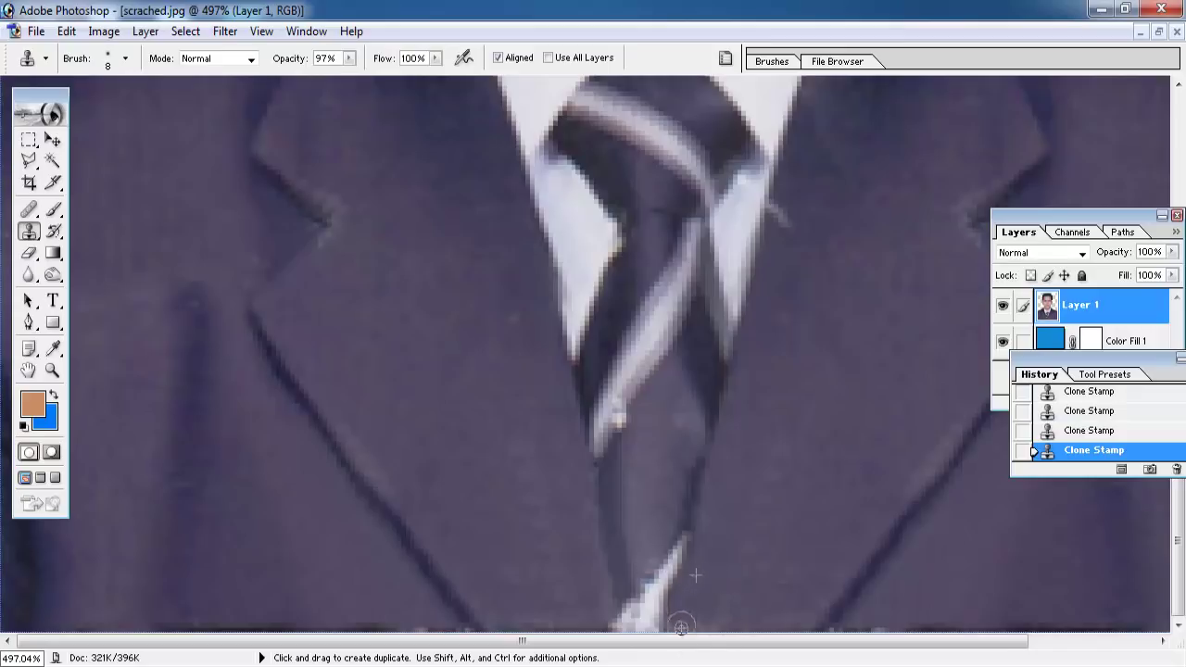
# Step: Cover the dark scratch on the suit lapel with cloned fabric
pyautogui.hotkey('ctrl', '-')
pyautogui.hotkey('ctrl', '-')
pyautogui.hotkey('ctrl', '-')
pyautogui.hotkey('ctrl', '-')
pyautogui.hotkey('ctrl', '0')
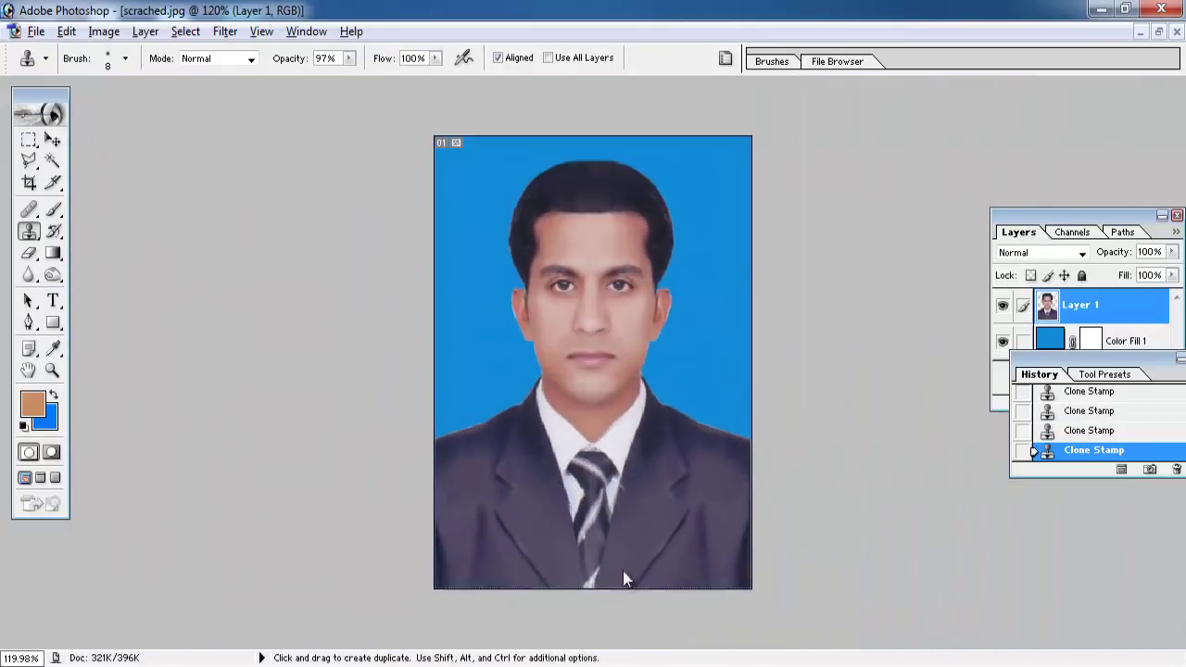
pyautogui.scroll(2, 603, 528)
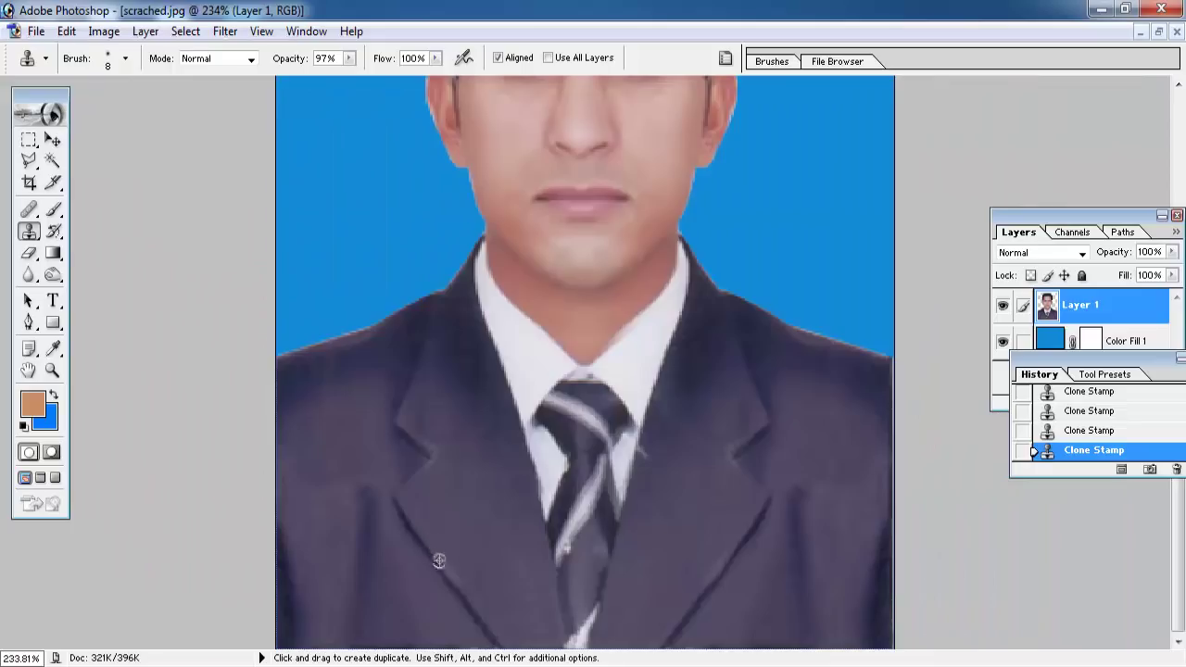
pyautogui.scroll(3, 509, 596)
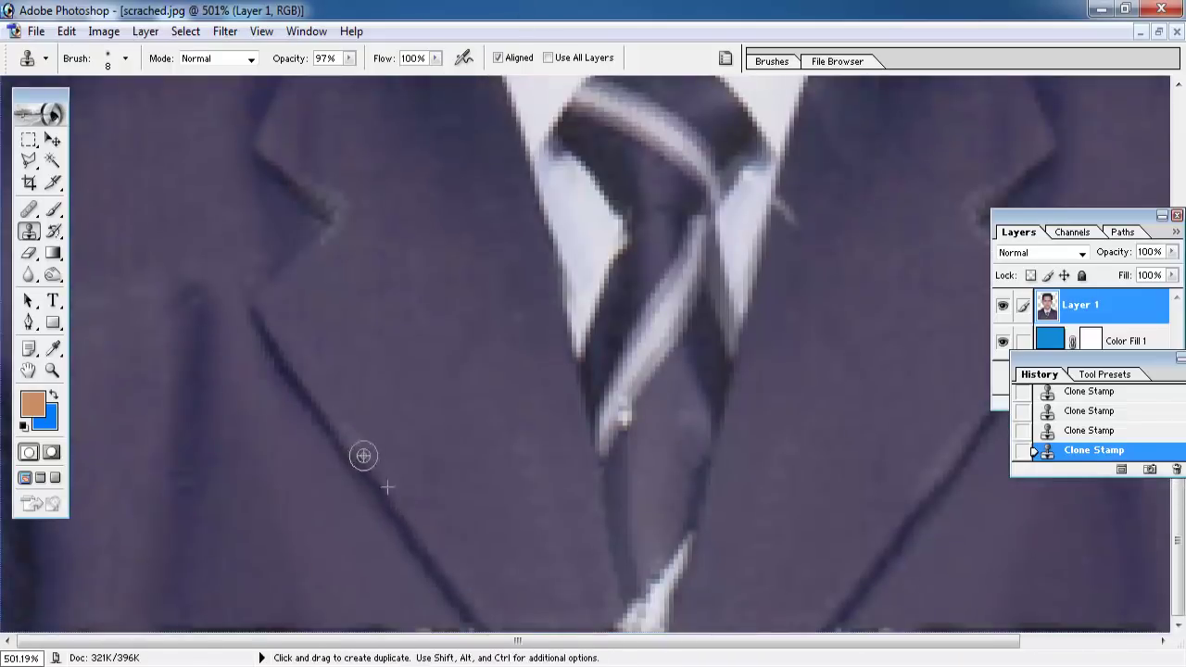
pyautogui.scroll(-2, 357, 447)
pyautogui.scroll(3, 368, 511)
pyautogui.scroll(3, 477, 538)
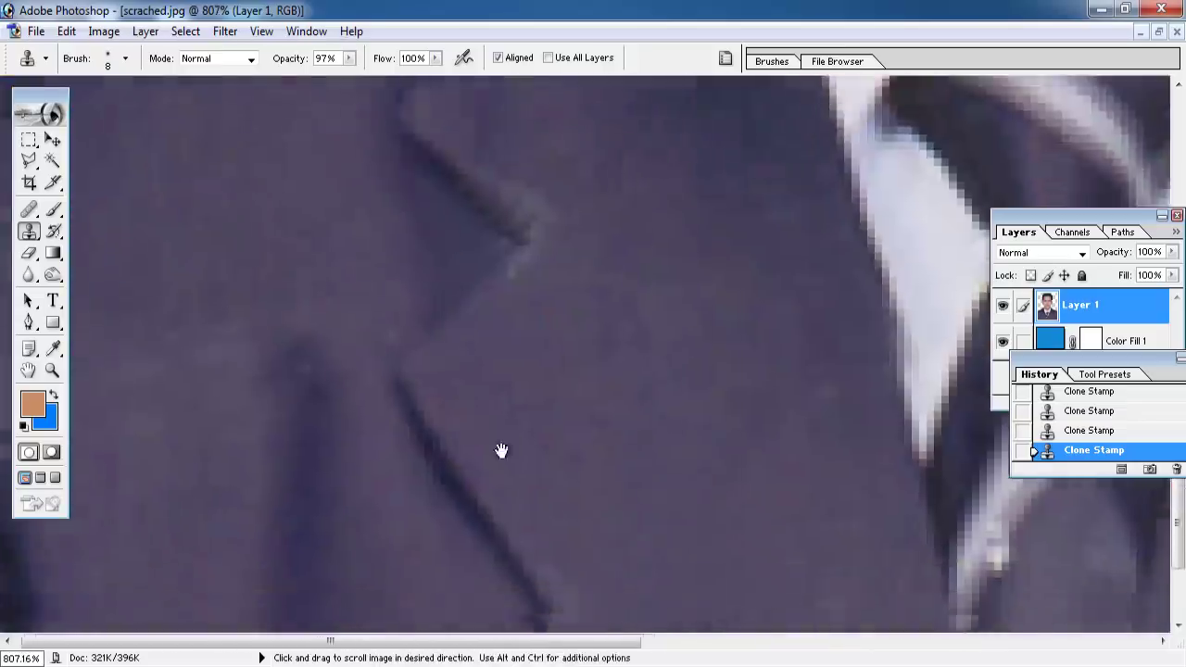
pyautogui.scroll(1, 501, 453)
pyautogui.keyDown('alt'); pyautogui.click(436, 253); pyautogui.keyUp('alt')
pyautogui.moveTo(503, 341)
pyautogui.mouseDown()
pyautogui.moveTo(546, 336)
pyautogui.moveTo(578, 429)
pyautogui.mouseUp()
# Step: Clone fabric over the lapel notch scratch and another lapel mark
pyautogui.scroll(3, 583, 411)
pyautogui.keyDown('alt'); pyautogui.click(443, 395); pyautogui.keyUp('alt')
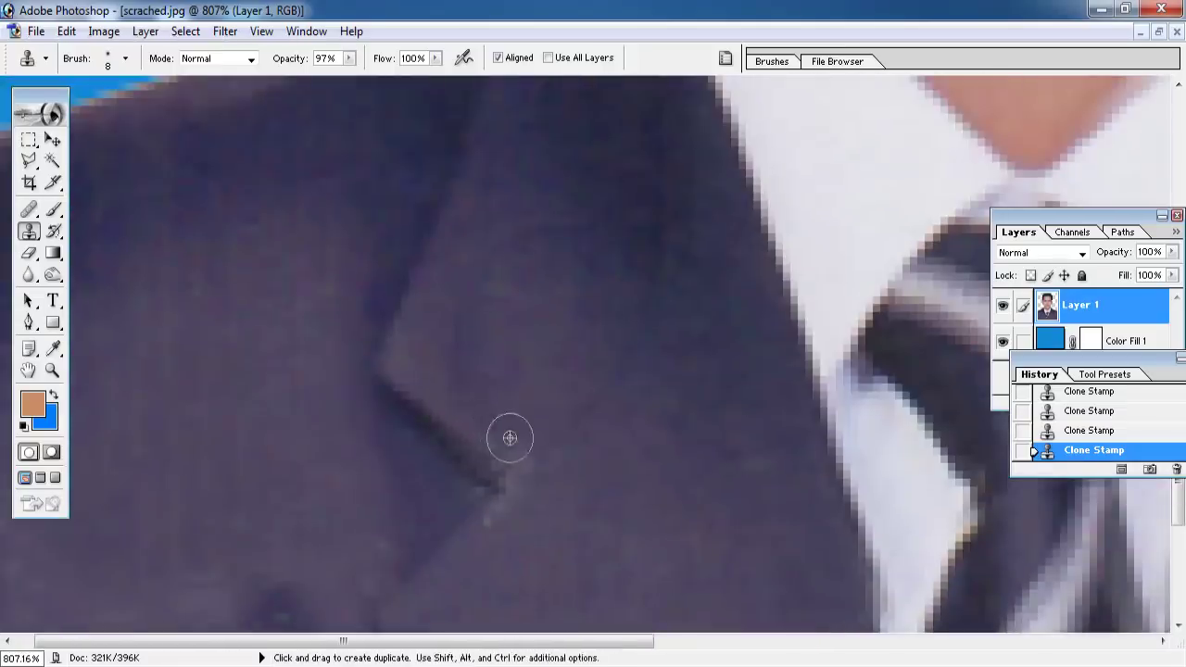
pyautogui.moveTo(503, 432); pyautogui.dragTo(521, 448)
pyautogui.scroll(-3, 528, 471)
pyautogui.scroll(3, 640, 299)
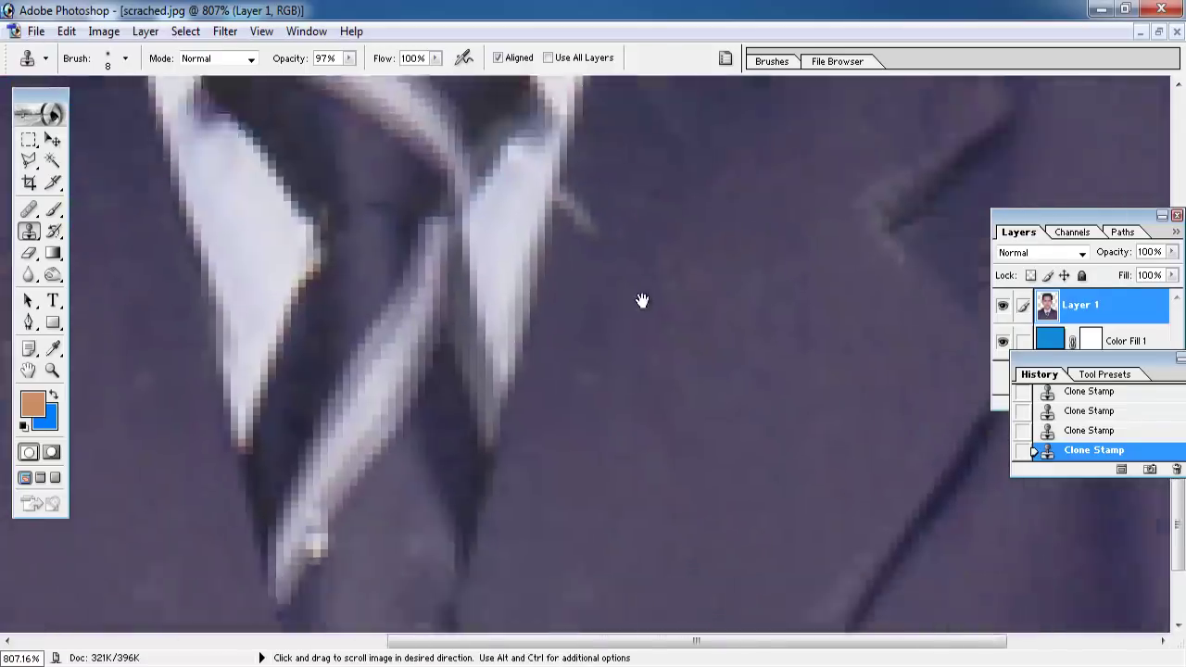
pyautogui.keyDown('alt'); pyautogui.click(614, 275); pyautogui.keyUp('alt')
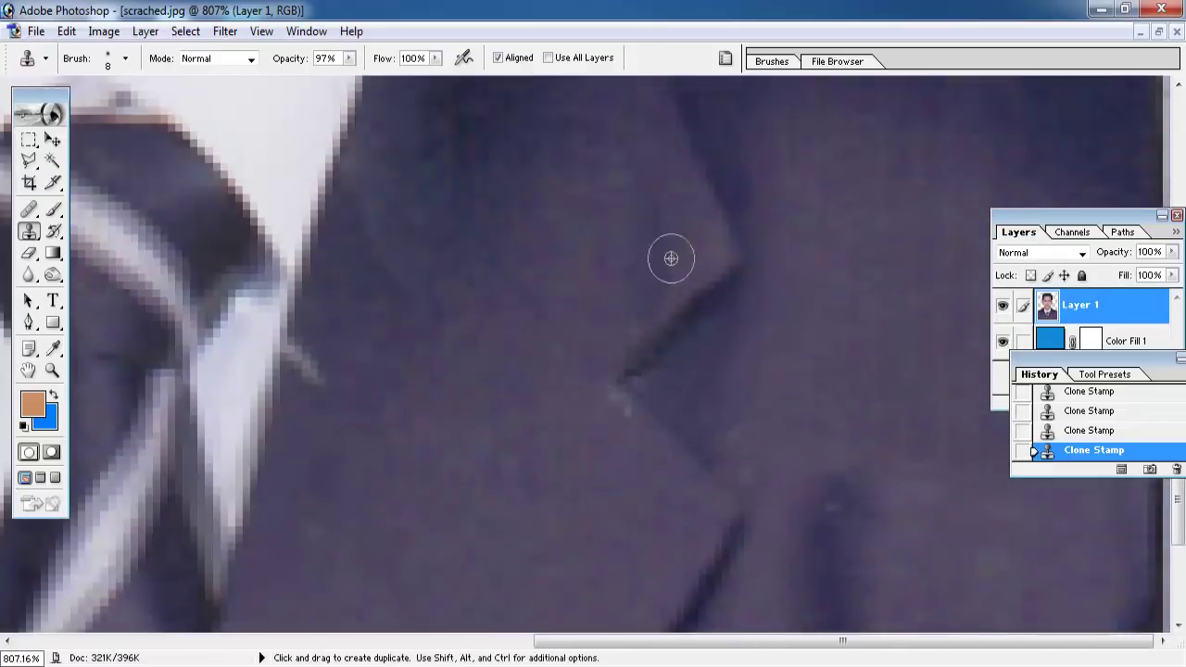
pyautogui.moveTo(671, 258); pyautogui.dragTo(705, 236)
# Step: Fit the portrait, zoom in on the face and select the Blur tool
pyautogui.hscroll(-1, 593, 328)
pyautogui.hscroll(-2, 662, 325)
pyautogui.hscroll(-2, 457, 427)
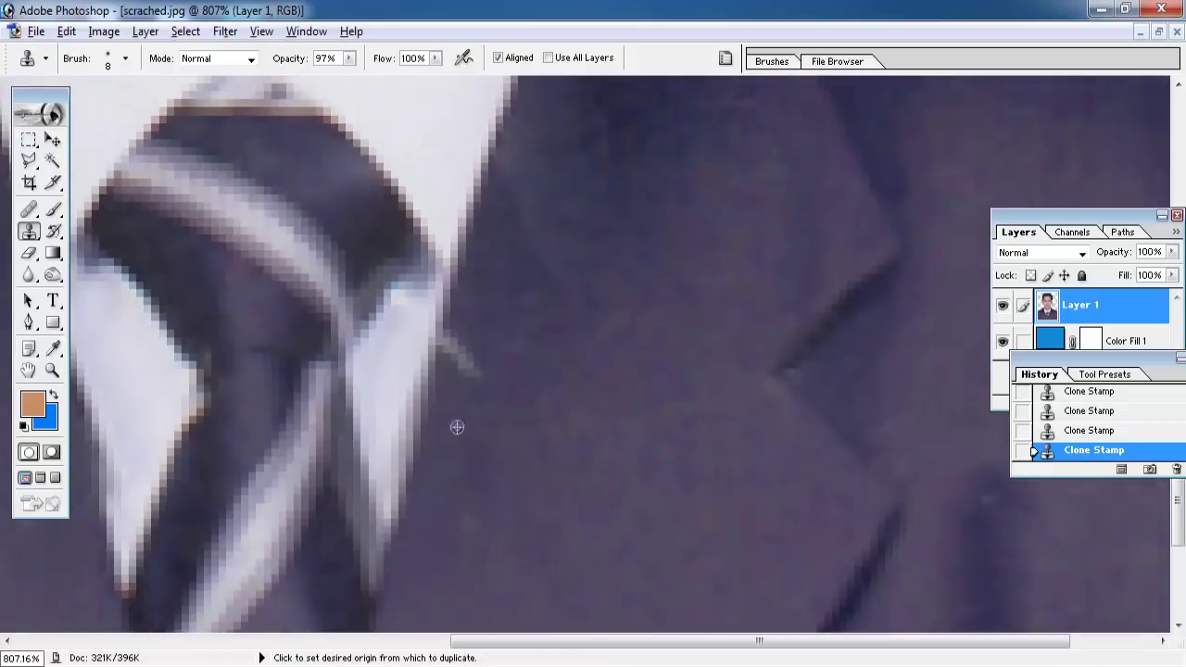
pyautogui.scroll(-4, 461, 339)
pyautogui.hscroll(-2, 550, 256)
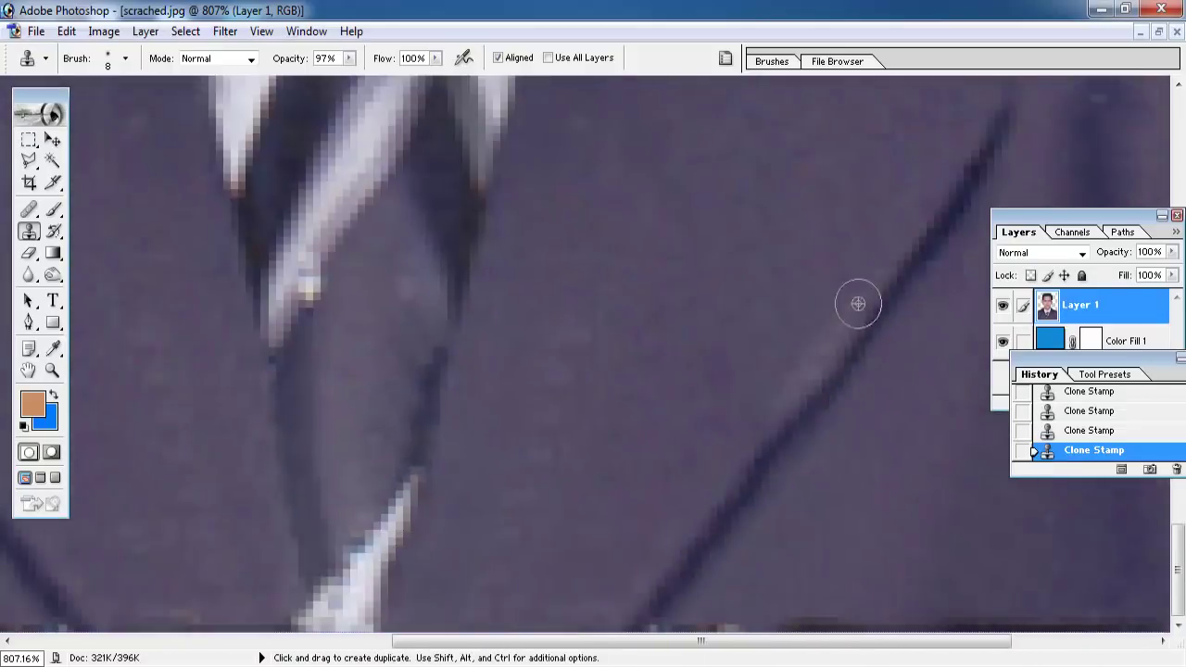
pyautogui.hotkey('ctrl', '0')
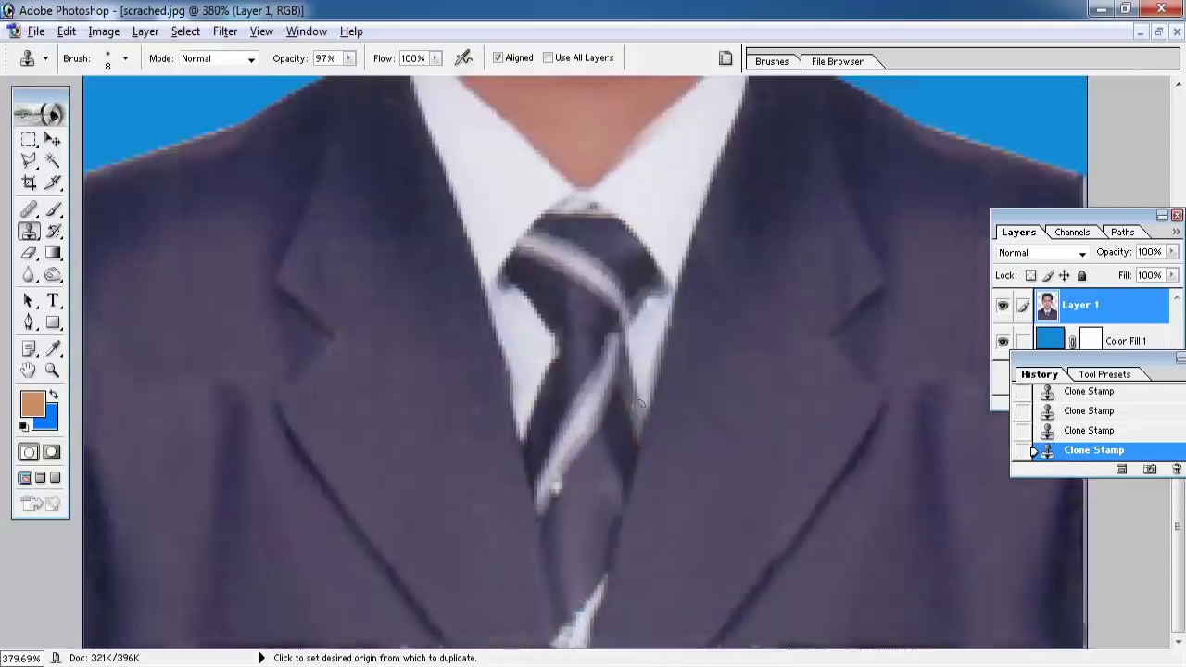
pyautogui.hotkey('ctrl', '+')
pyautogui.hotkey('ctrl', '+')
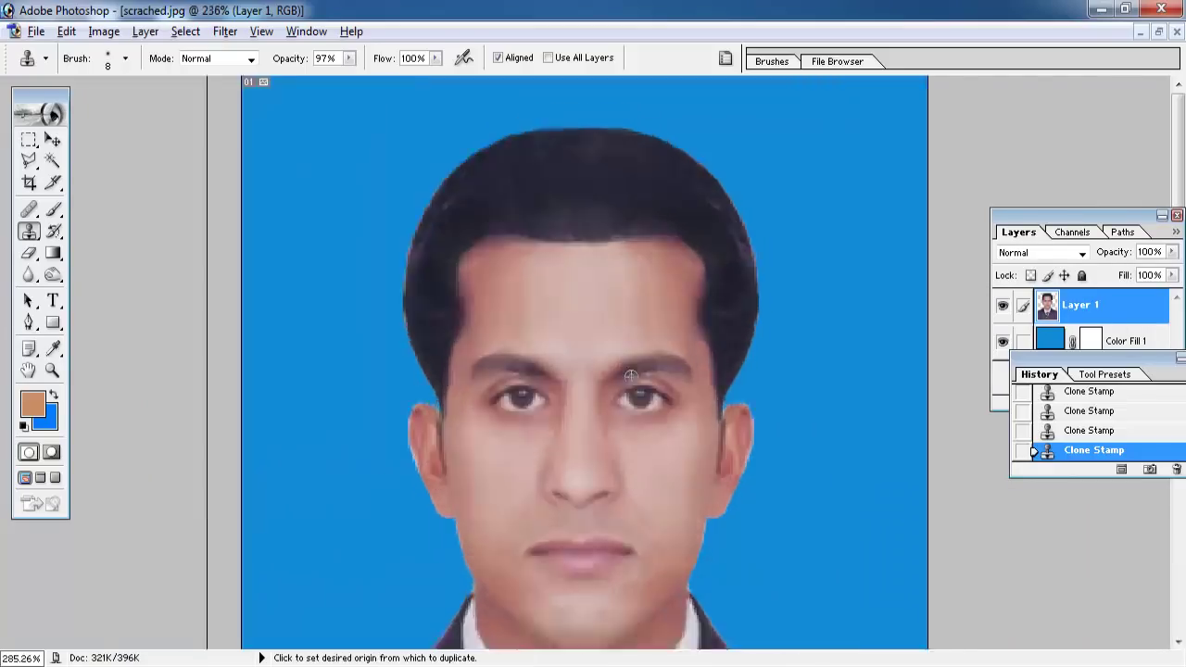
pyautogui.press('r')
pyautogui.rightClick(616, 222)
# Step: Blur the seams over the cheeks, chin and neck with a 19 px brush at 34% strength
pyautogui.press('Return')
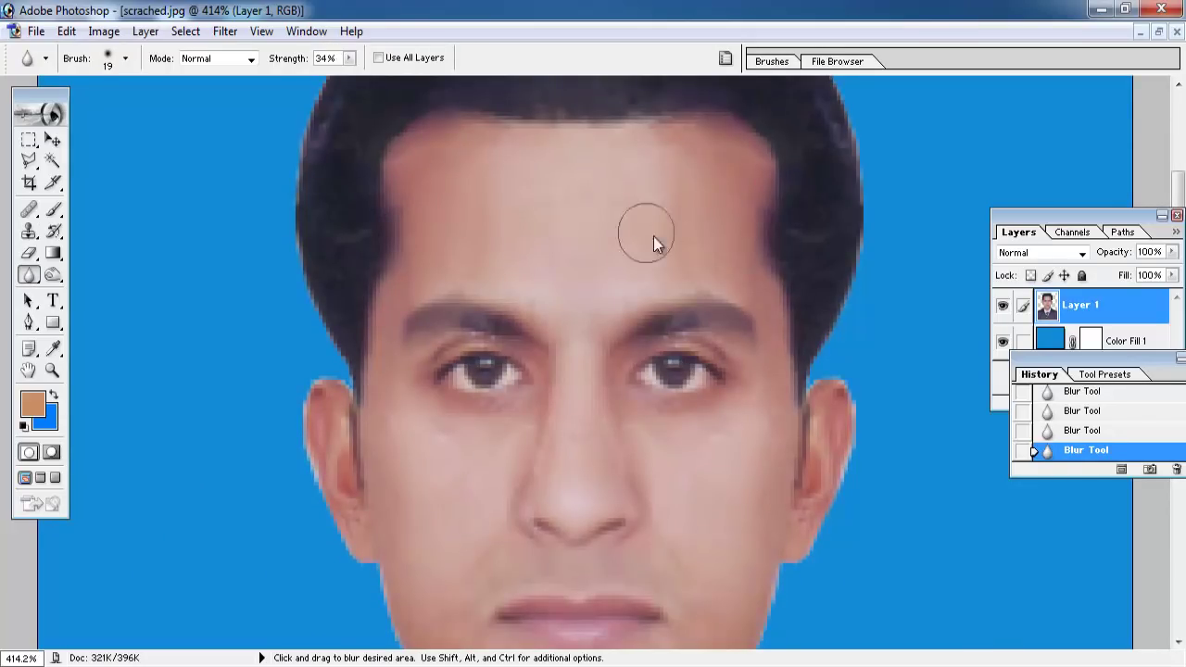
pyautogui.scroll(-1, 429, 144)
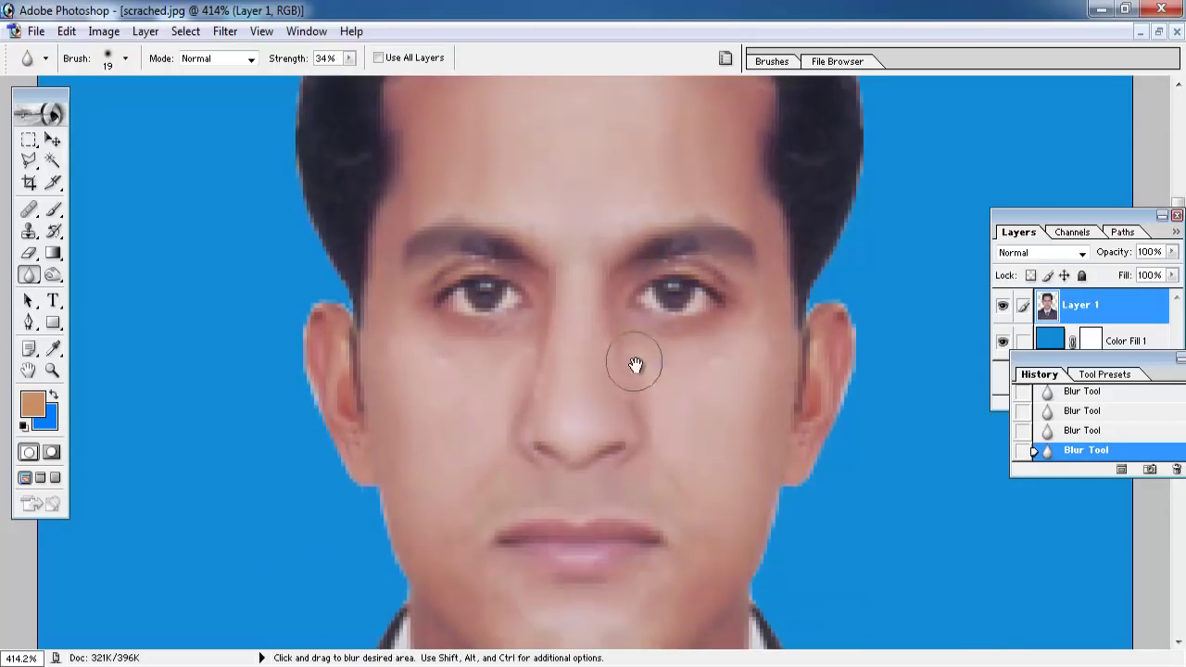
pyautogui.press('space')
pyautogui.scroll(-2, 725, 519)
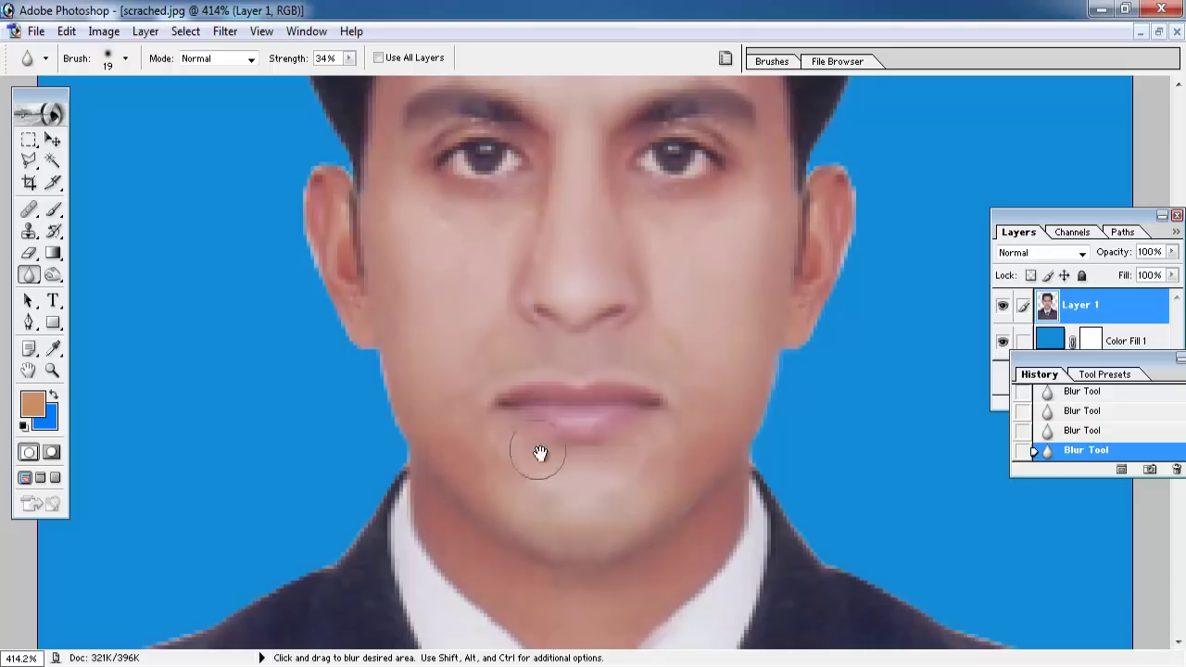
pyautogui.scroll(2, 408, 352)
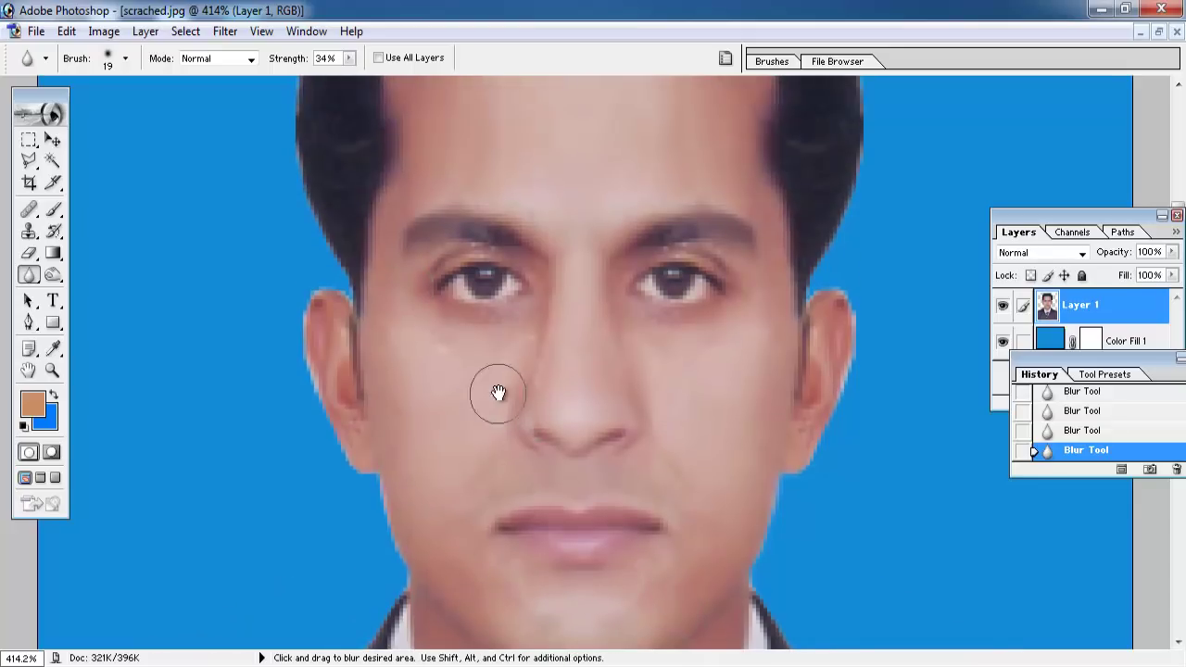
pyautogui.scroll(2, 666, 476)
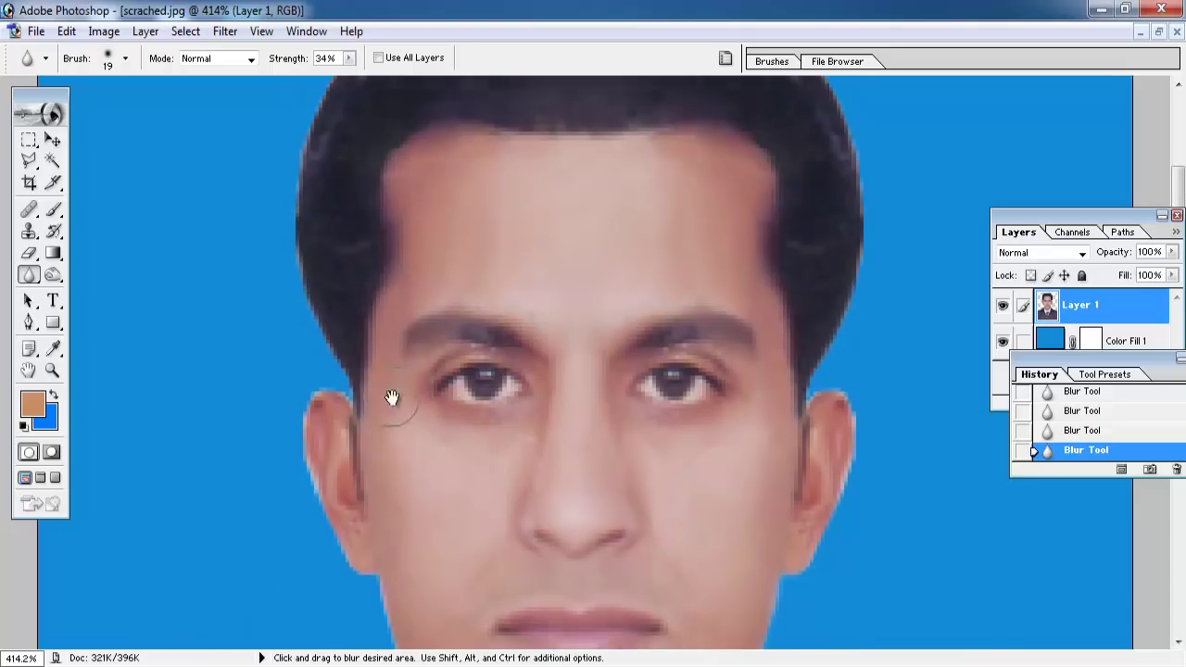
pyautogui.scroll(-1, 562, 312)
pyautogui.scroll(-1, 688, 384)
pyautogui.scroll(-2, 769, 177)
pyautogui.scroll(-2, 756, 160)
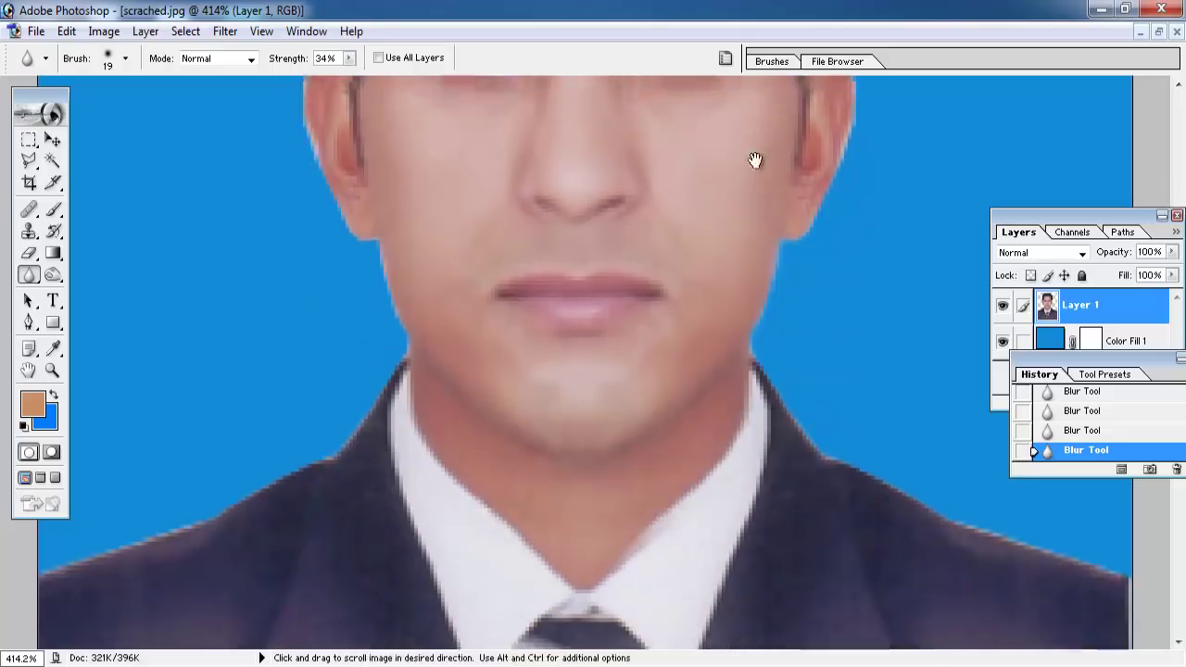
pyautogui.scroll(-2, 719, 306)
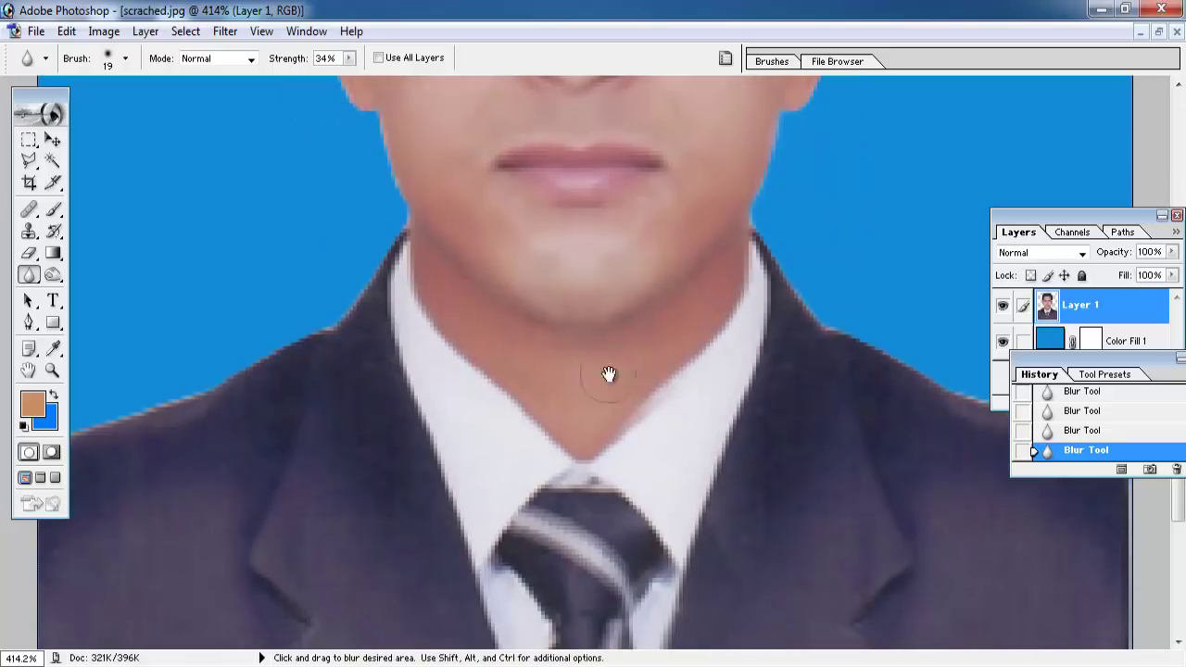
pyautogui.scroll(2, 609, 373)
pyautogui.scroll(8, 523, 438)
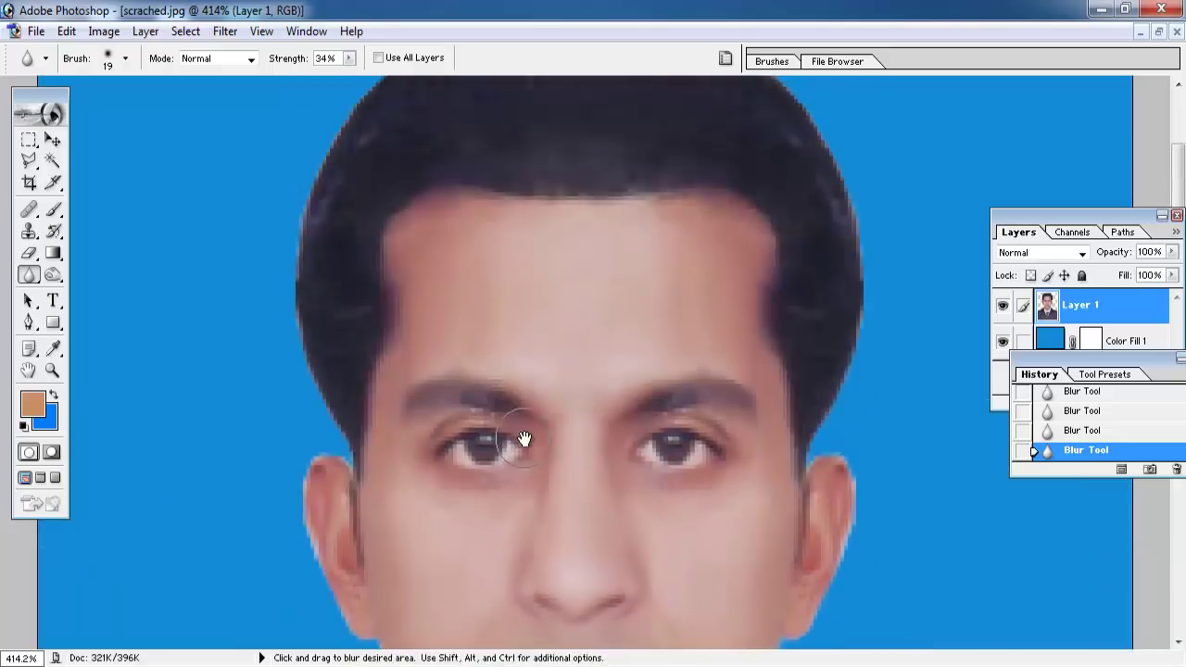
pyautogui.scroll(2, 657, 445)
pyautogui.scroll(2, 905, 472)
pyautogui.scroll(2, 906, 471)
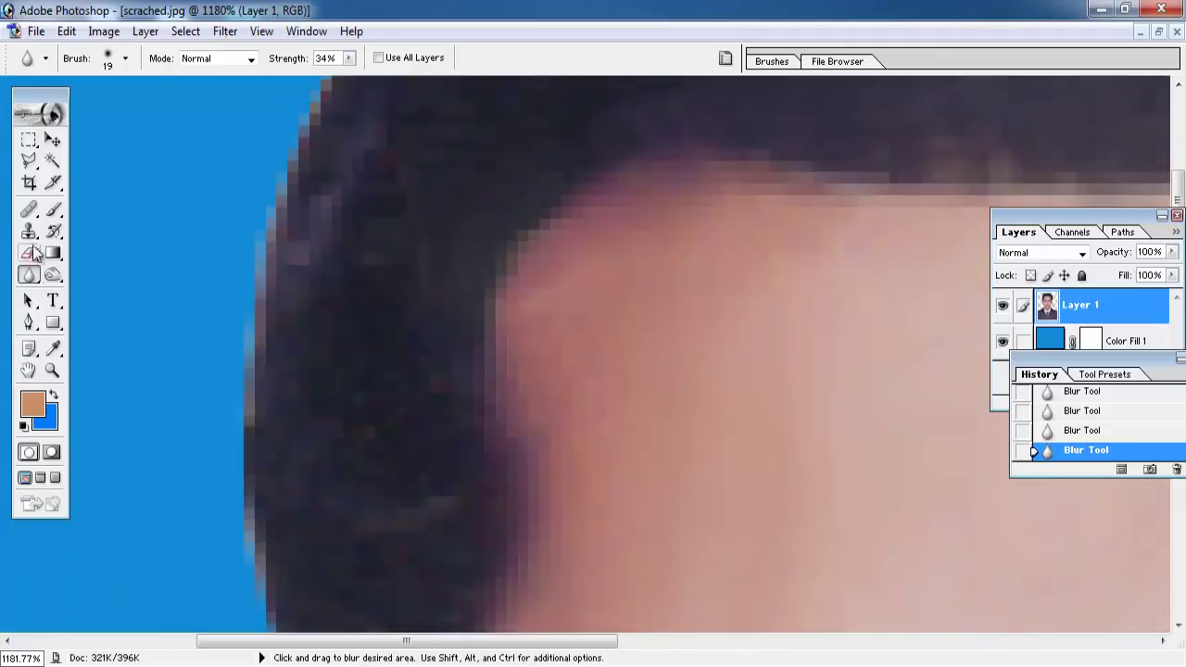
pyautogui.press('s')
pyautogui.rightClick(508, 376)
# Step: Shrink the clone brush to size 5, undo the last stroke, and clone over the hairline edge
pyautogui.press('Down')
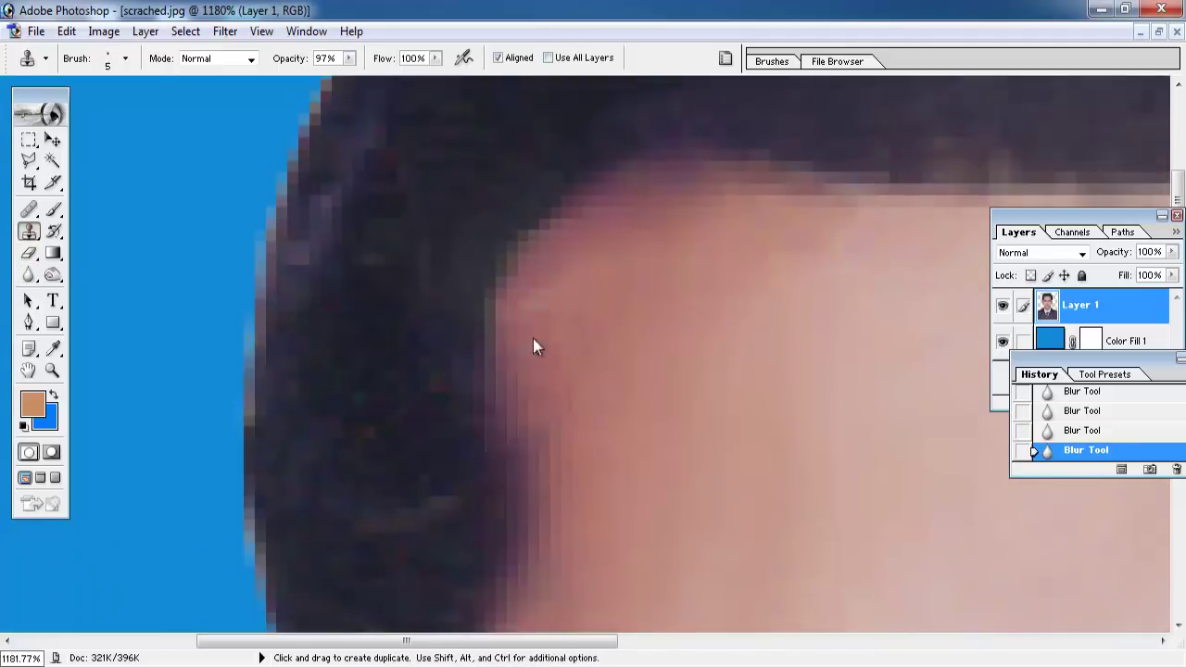
pyautogui.press('Return')
pyautogui.hotkey('ctrl', 'z')
pyautogui.hotkey('ctrl', 'z')
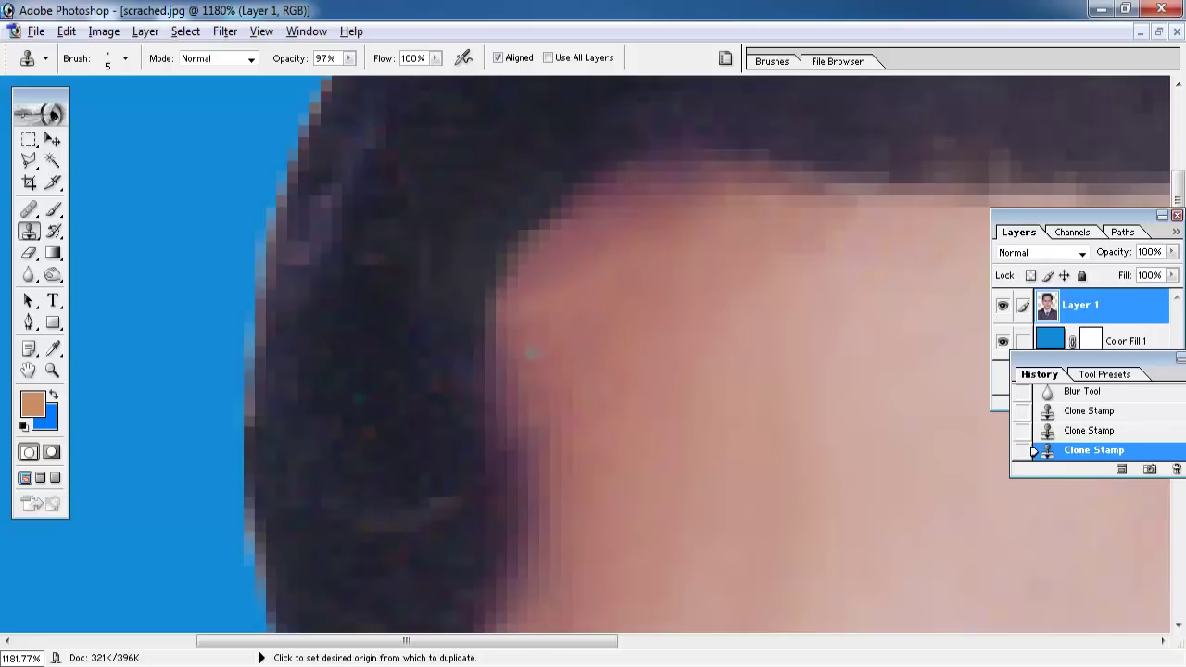
pyautogui.click(512, 332)
# Step: Bring the other temple into view and lower clone opacity to 74%
pyautogui.moveTo(964, 389); pyautogui.dragTo(594, 376)
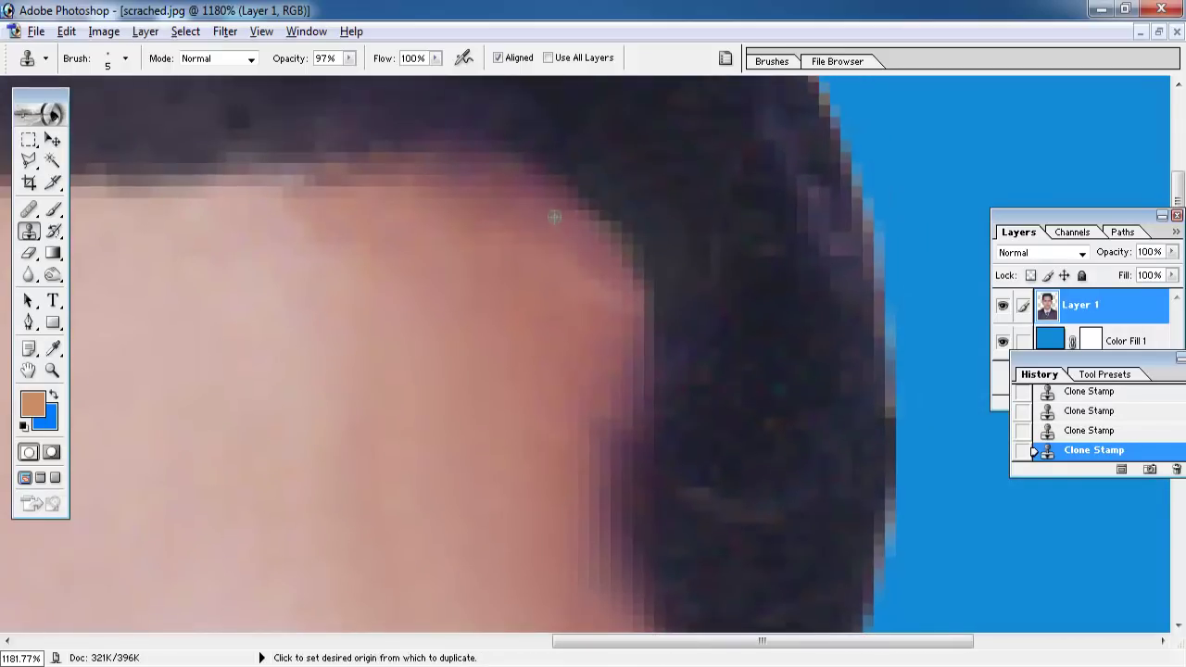
pyautogui.moveTo(564, 251); pyautogui.dragTo(633, 158)
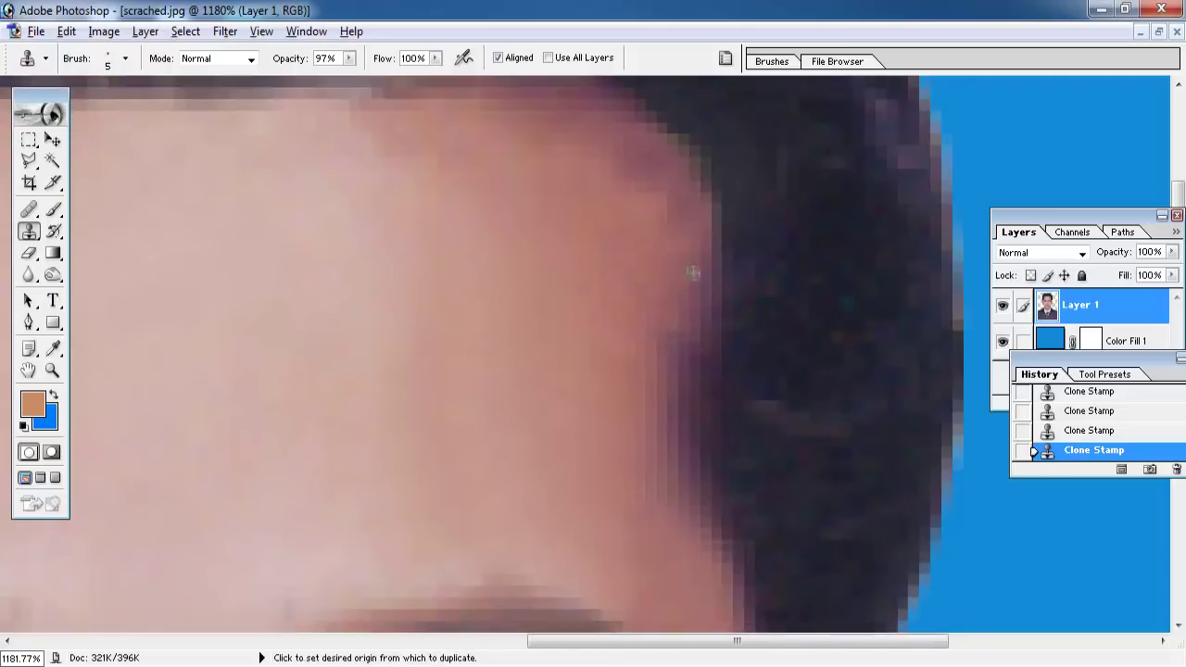
pyautogui.moveTo(352, 61); pyautogui.dragTo(330, 81)
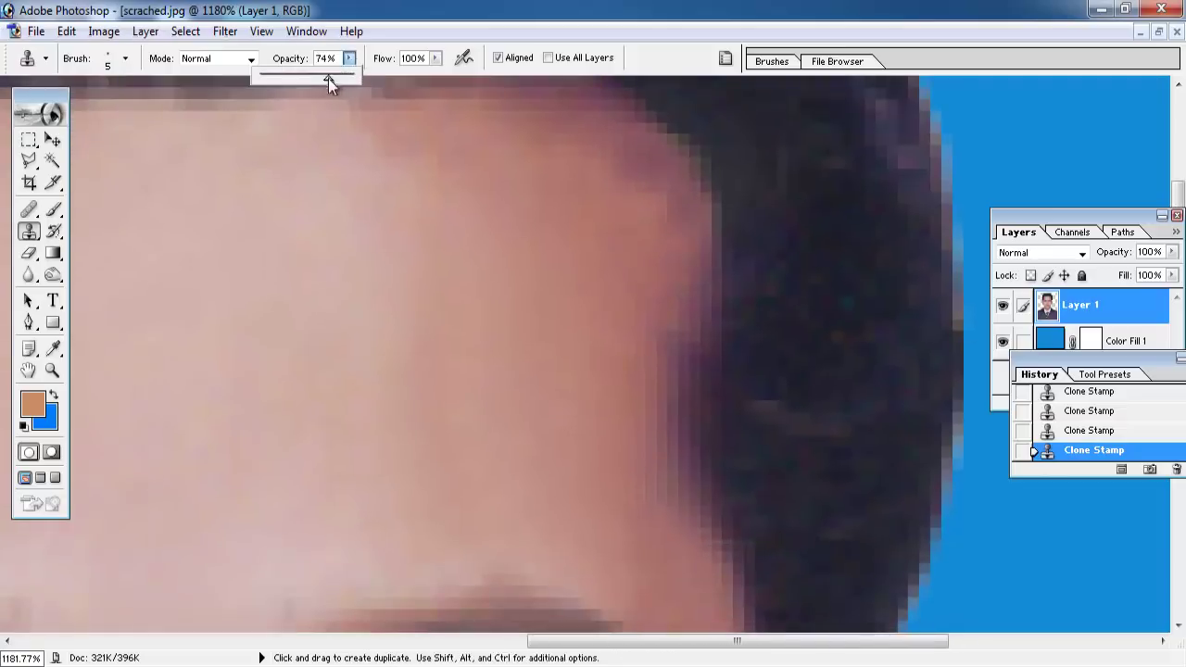
pyautogui.click(681, 275)
pyautogui.hotkey('ctrl', '0')
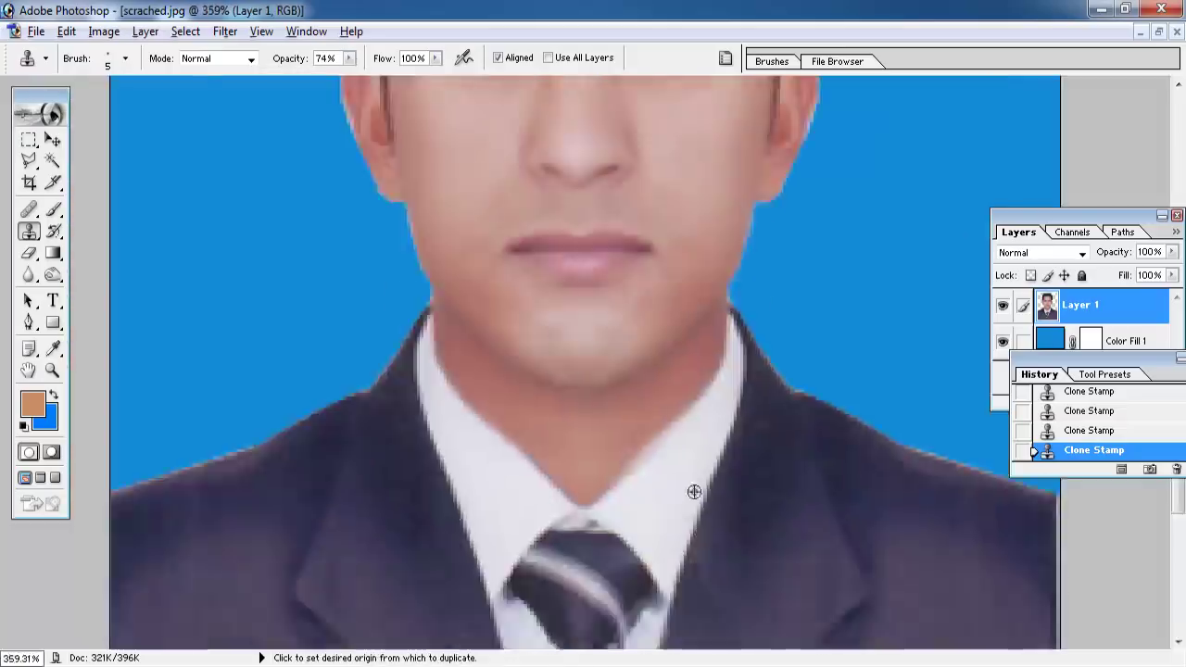